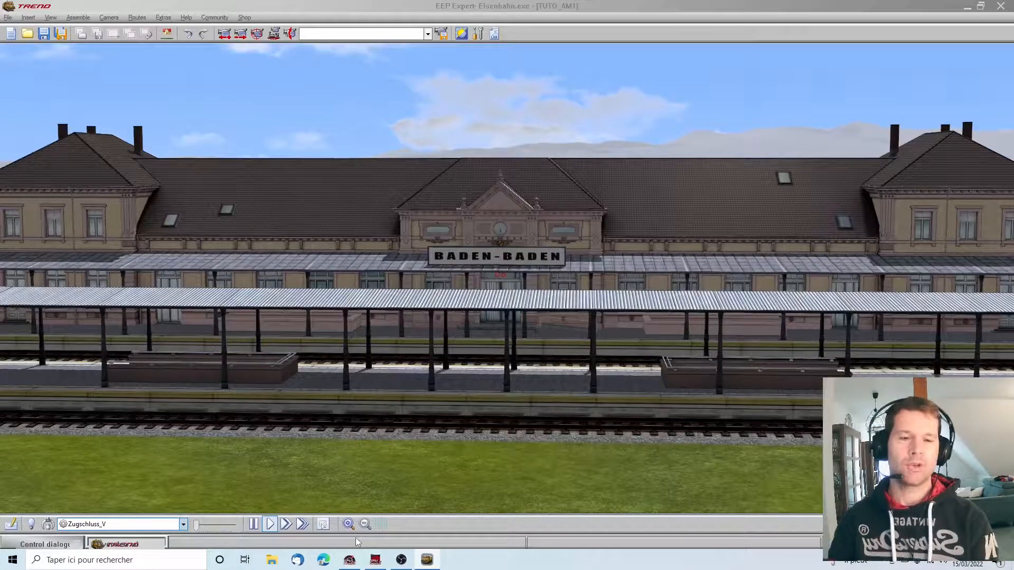
click(356, 537)
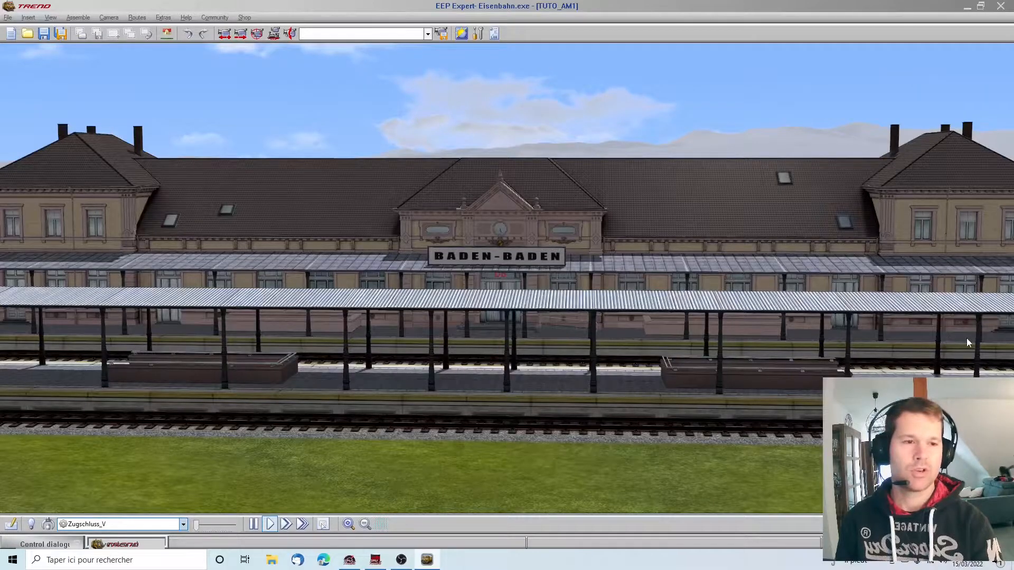
mouse_move(983, 342)
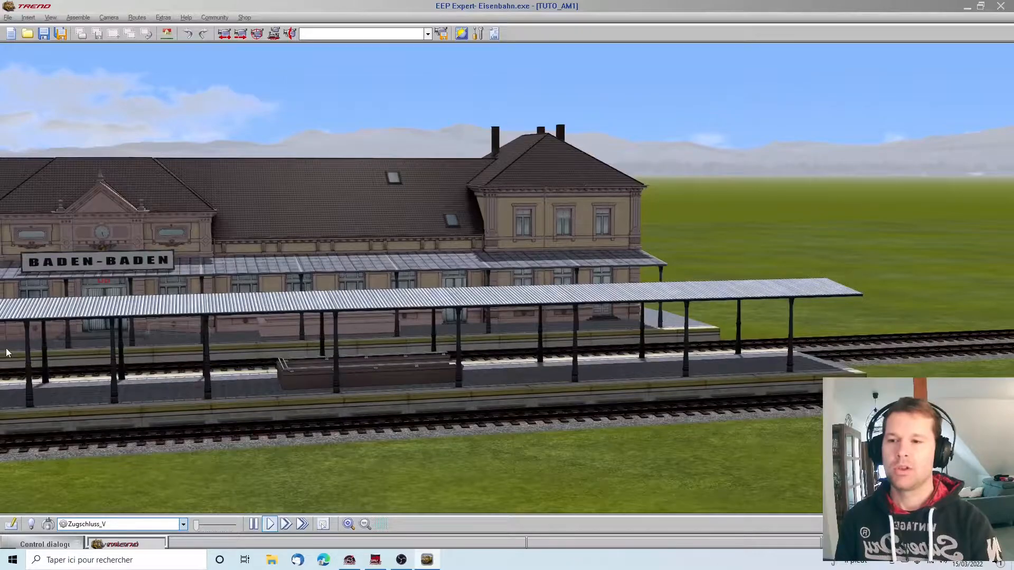
mouse_move(7, 352)
mouse_move(24, 318)
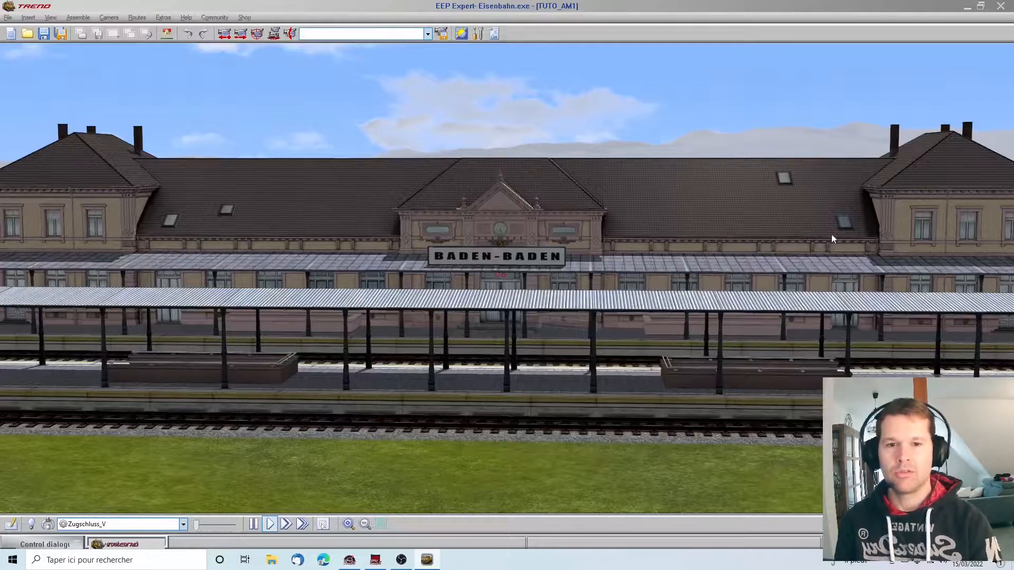
right_drag(499, 317, 730, 255)
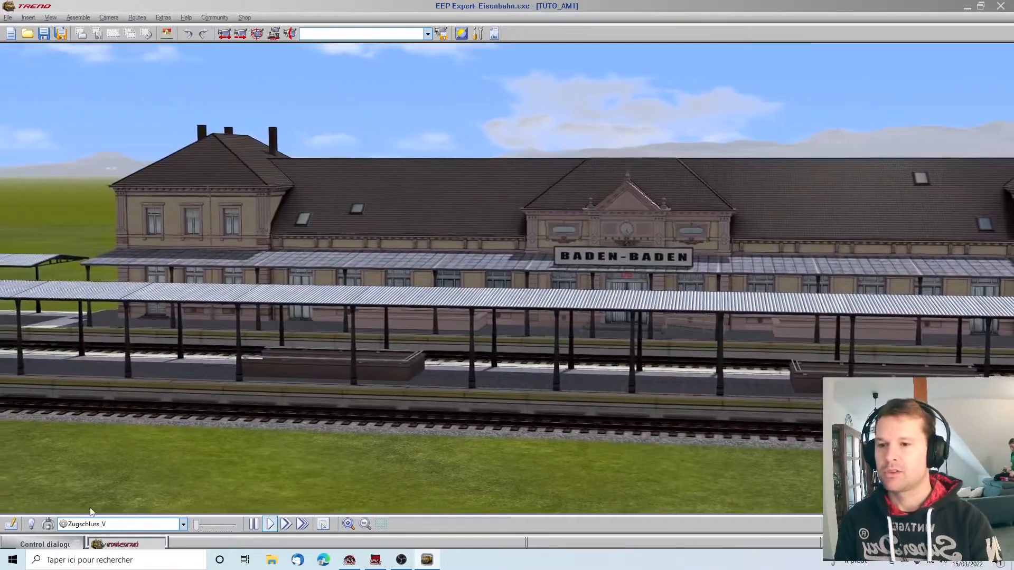
Switch to the 2D plan editor's crowd layer and place a new crowd just below signals 0004 and 0005.
click(11, 525)
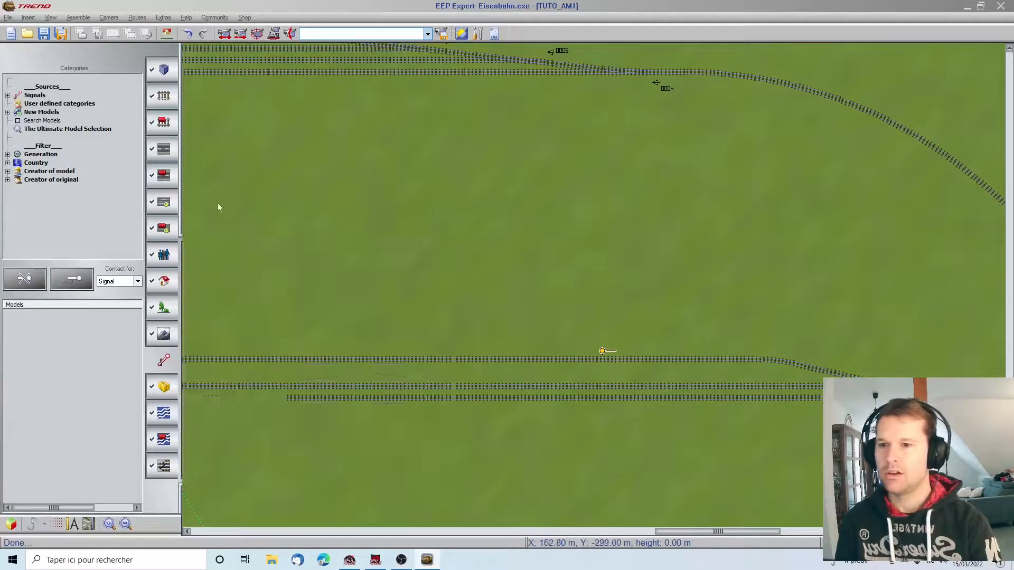
click(164, 257)
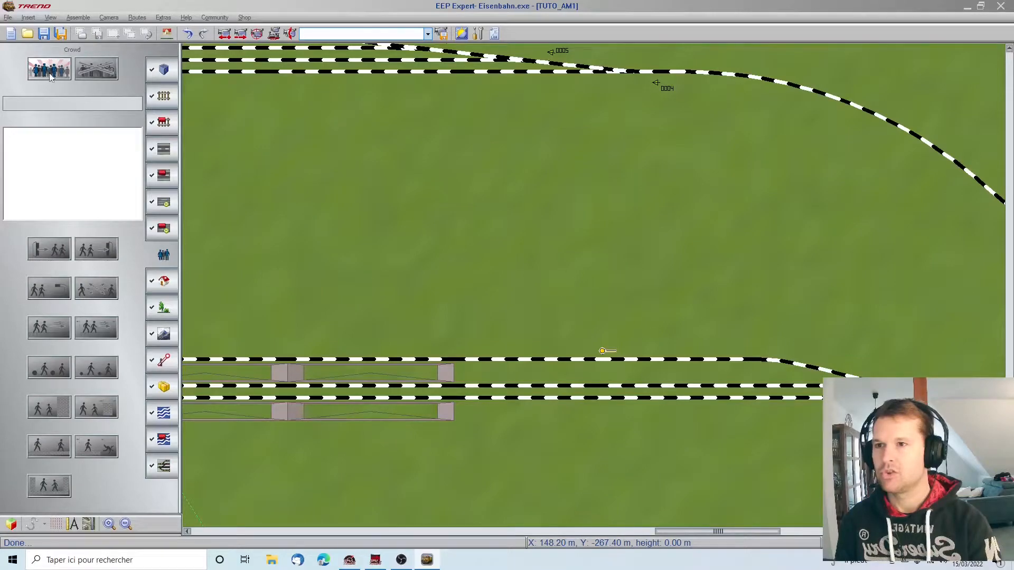
click(50, 78)
click(554, 106)
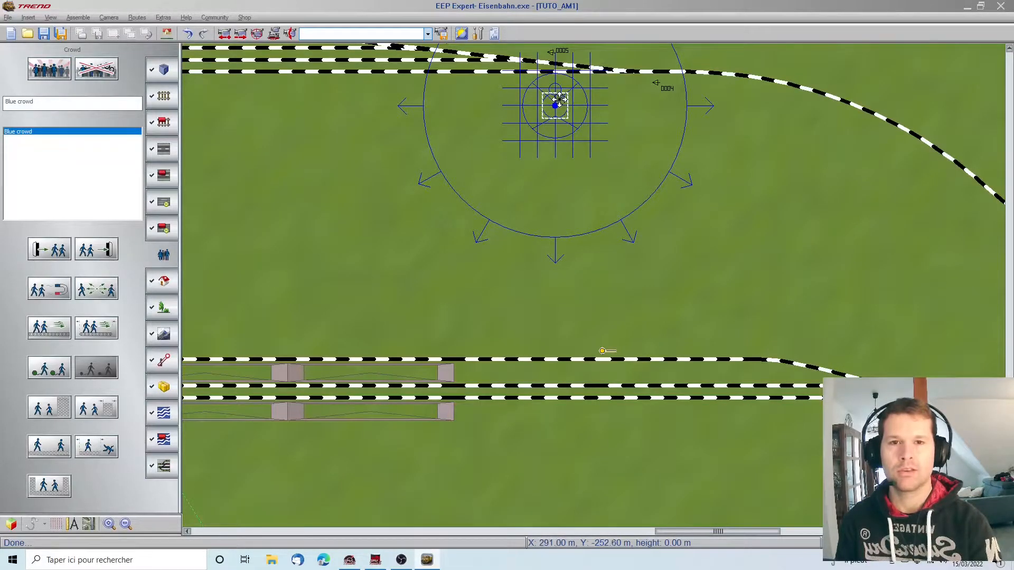
Spread out the new crowd's elements by moving its source, figure symbol and grid to the east of the outer sink circle.
drag(557, 103, 856, 62)
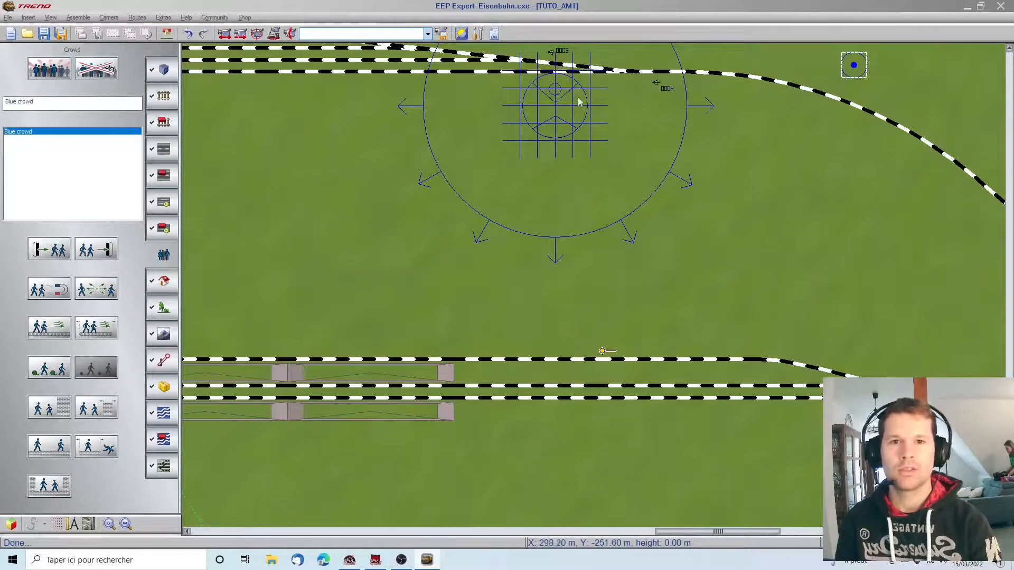
click(573, 116)
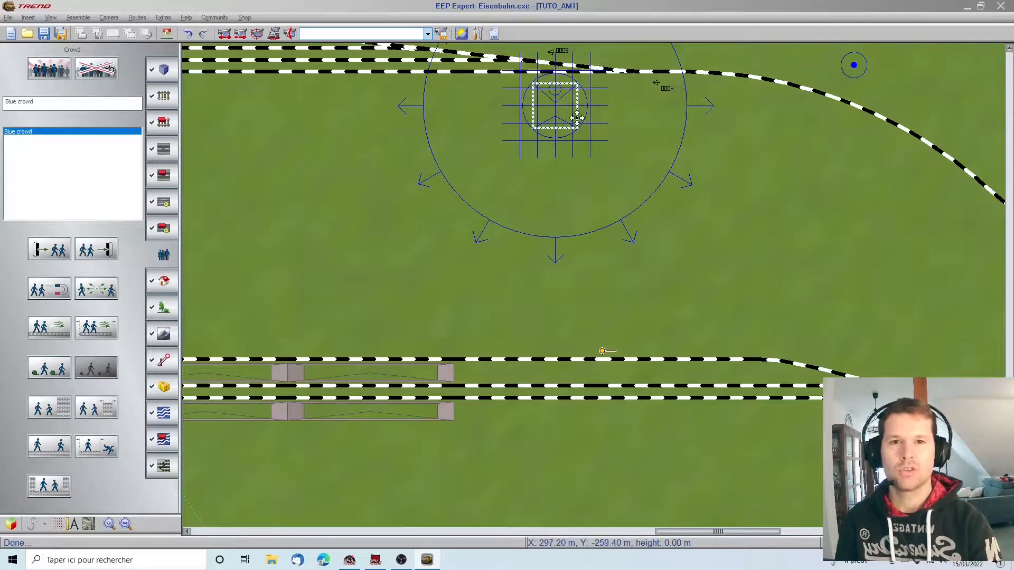
click(882, 121)
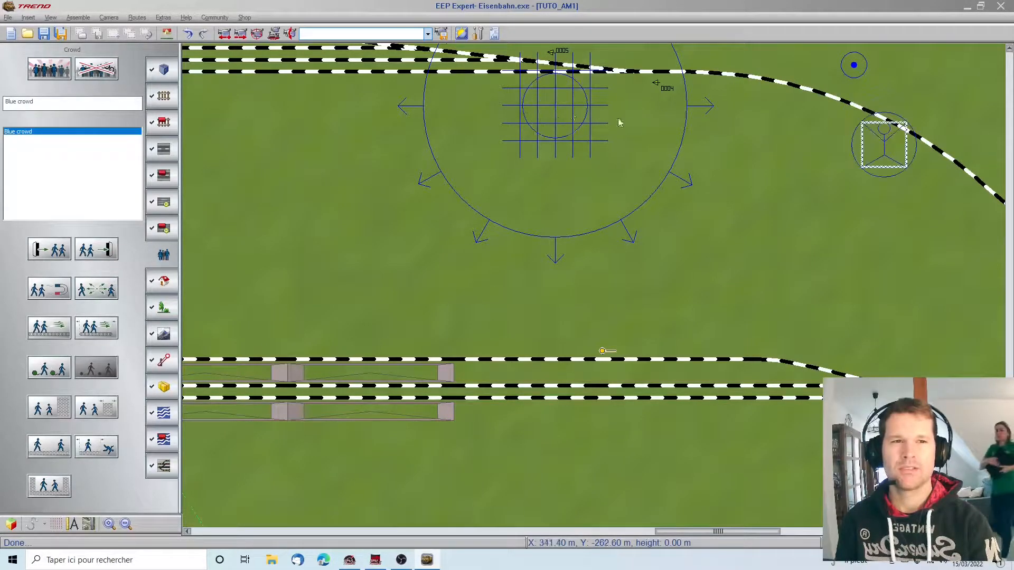
click(555, 119)
click(778, 165)
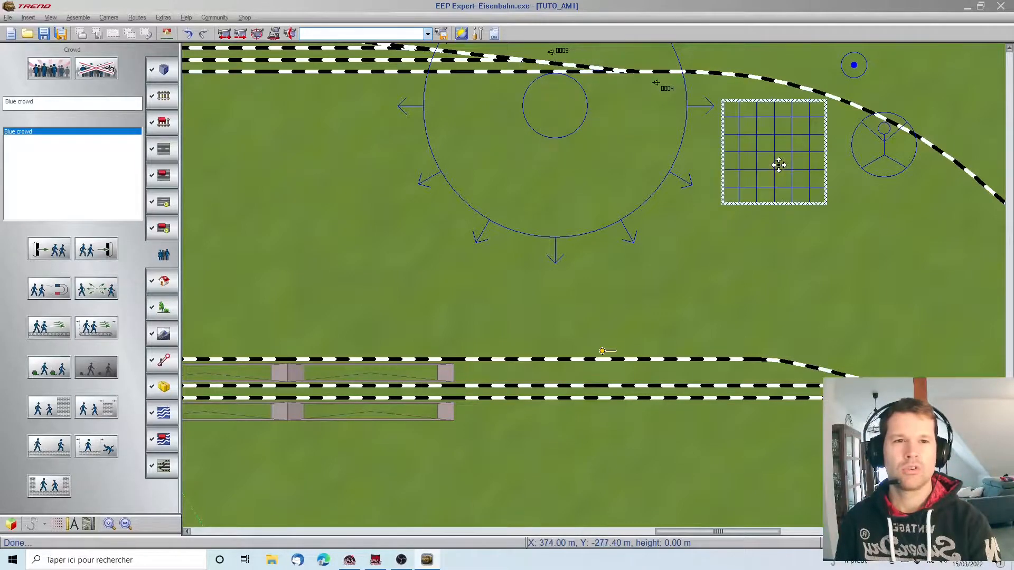
Inspect the position, active state and radius settings of the crowd's outer sink, then close them without saving.
scroll(552, 157, down, 5)
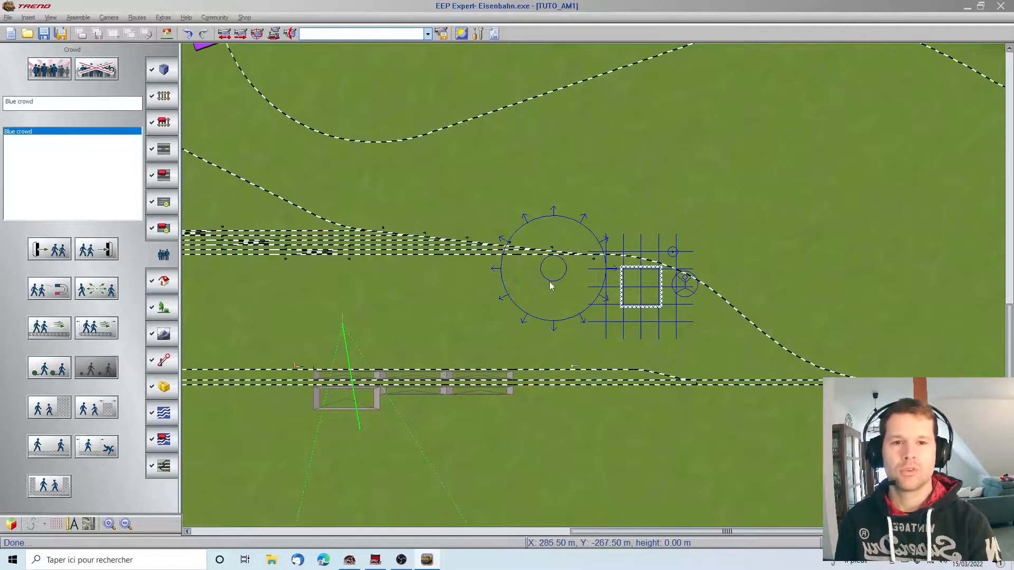
scroll(550, 285, up, 5)
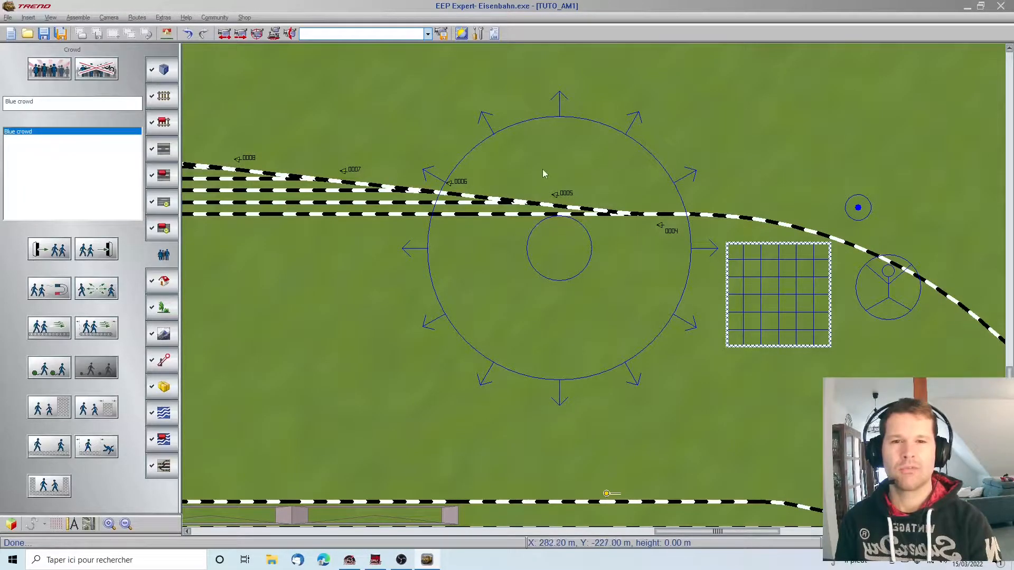
click(544, 223)
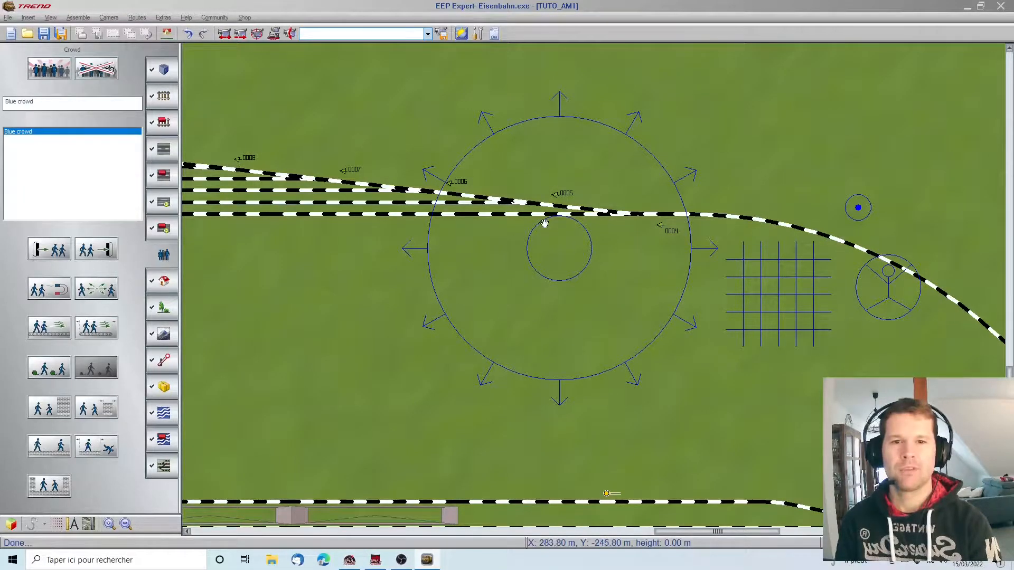
double_click(541, 239)
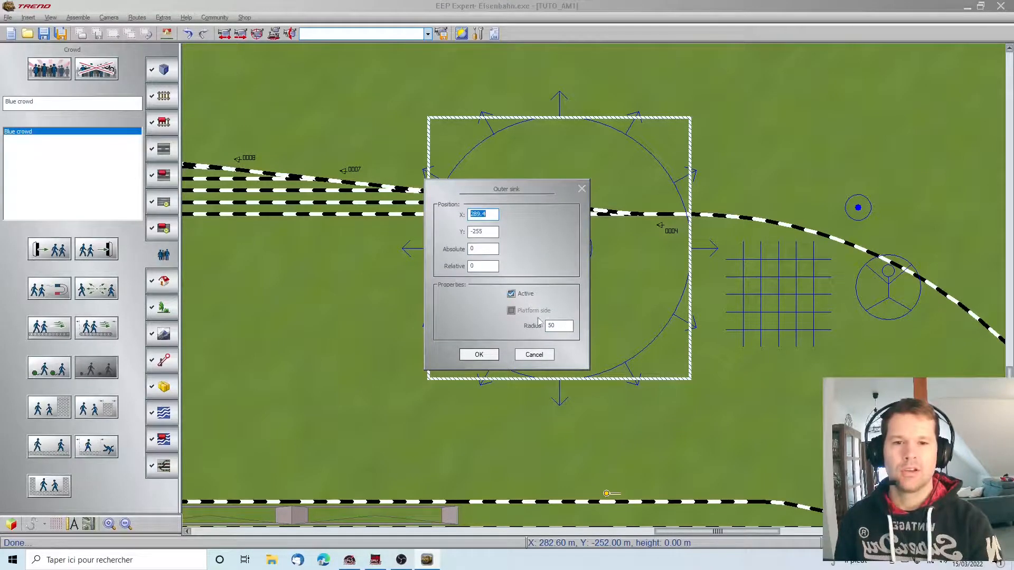
click(532, 357)
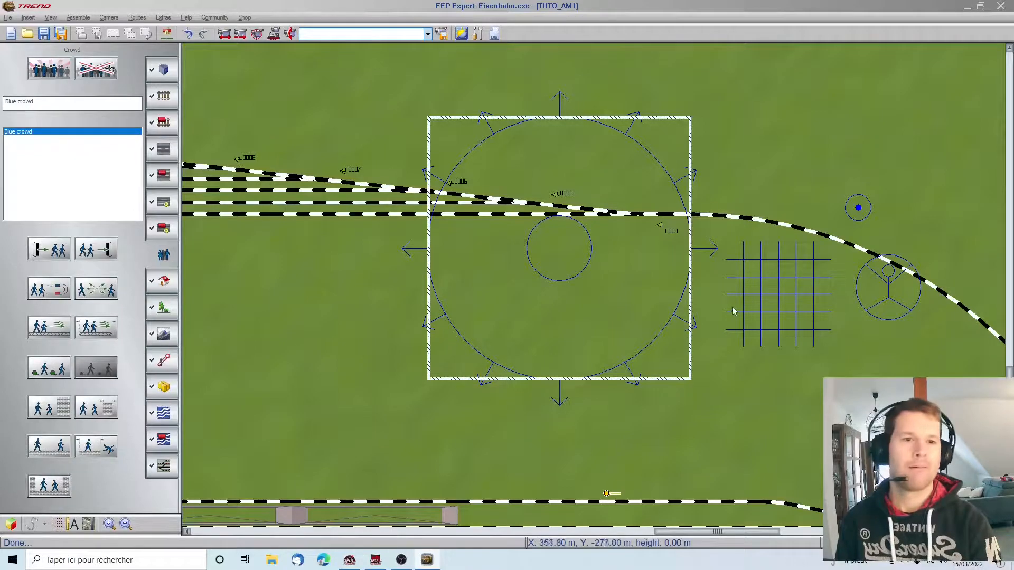
Review the crowd source's height, maximum number of omegas, minimum group size and available omegas, then cancel the dialog.
click(859, 210)
double_click(859, 210)
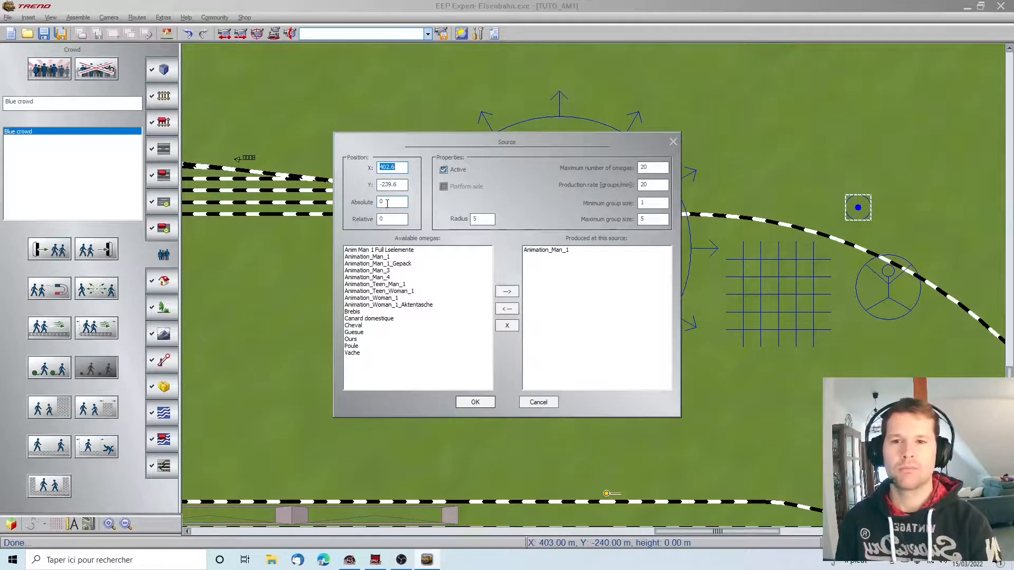
drag(387, 203, 374, 201)
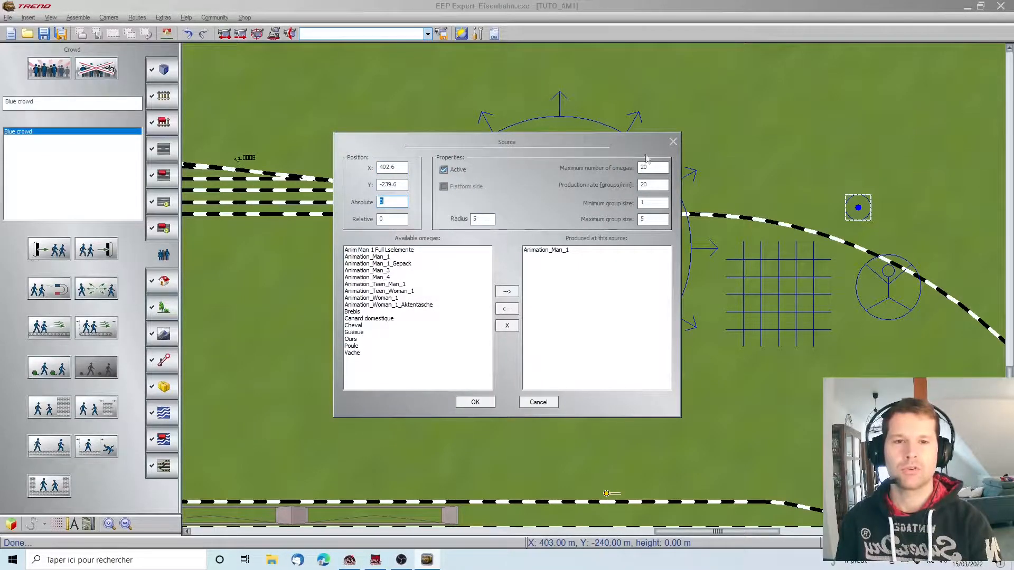
drag(647, 168, 638, 167)
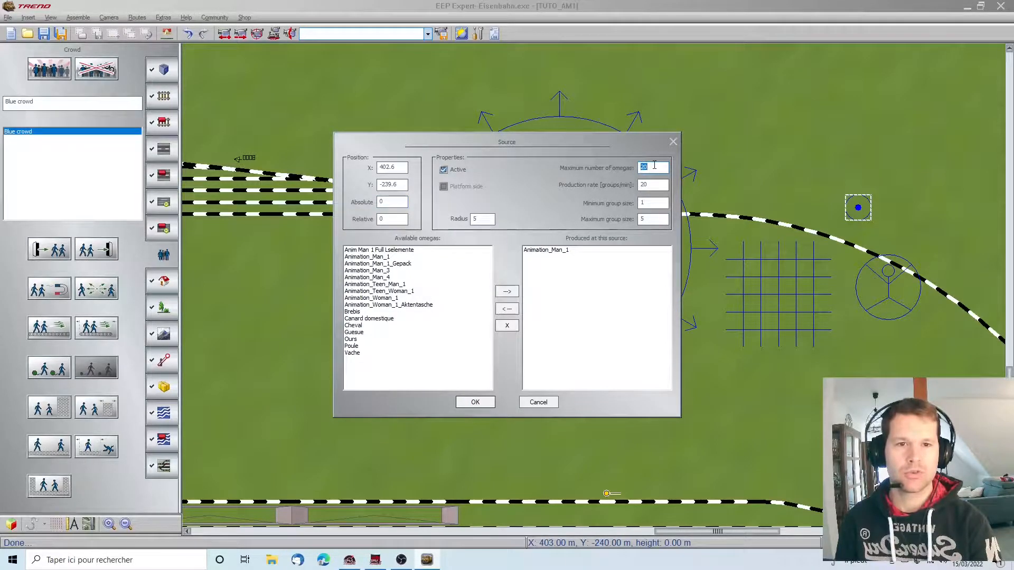
drag(647, 203, 633, 201)
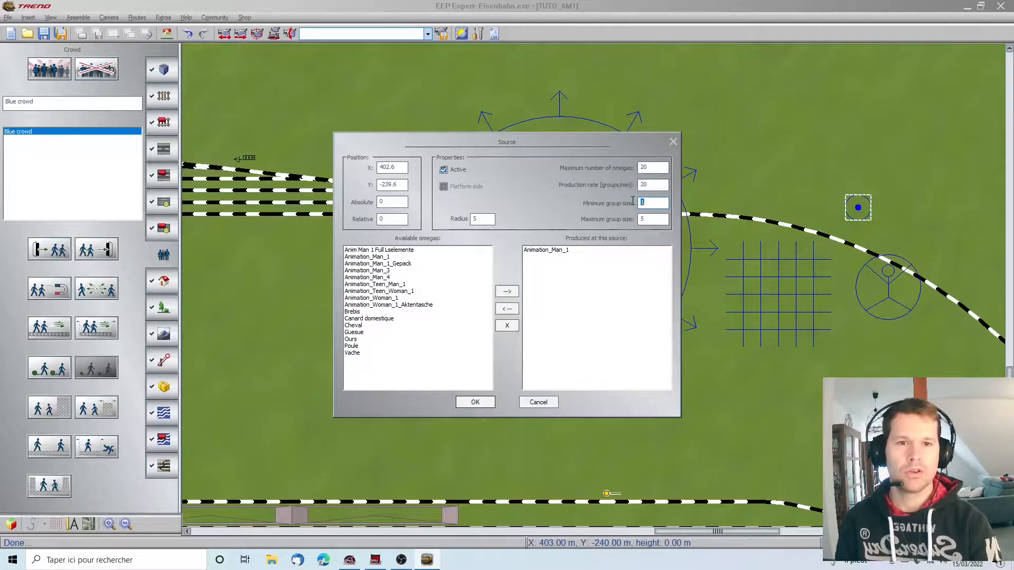
click(374, 271)
click(374, 284)
click(374, 293)
click(376, 305)
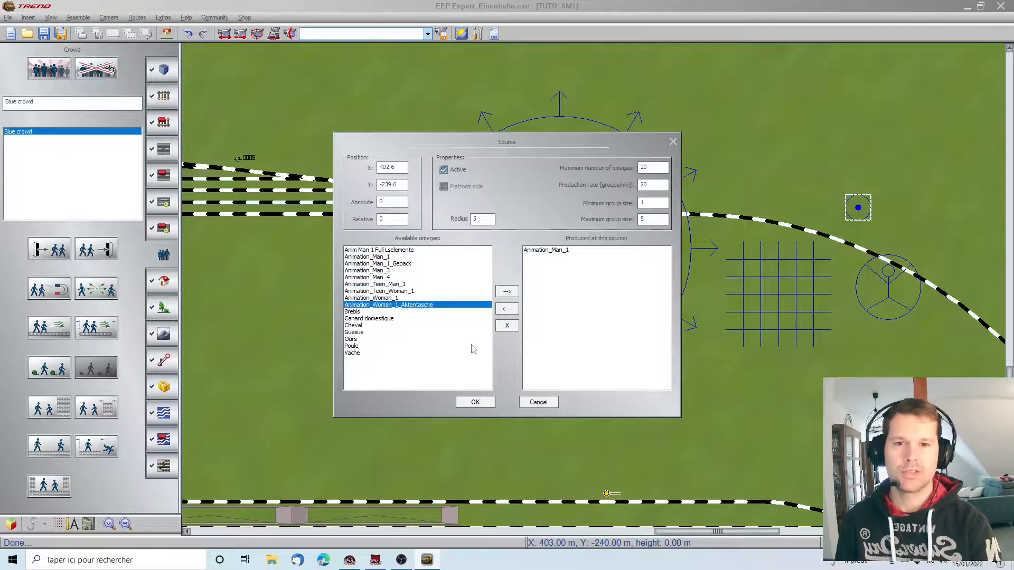
click(538, 402)
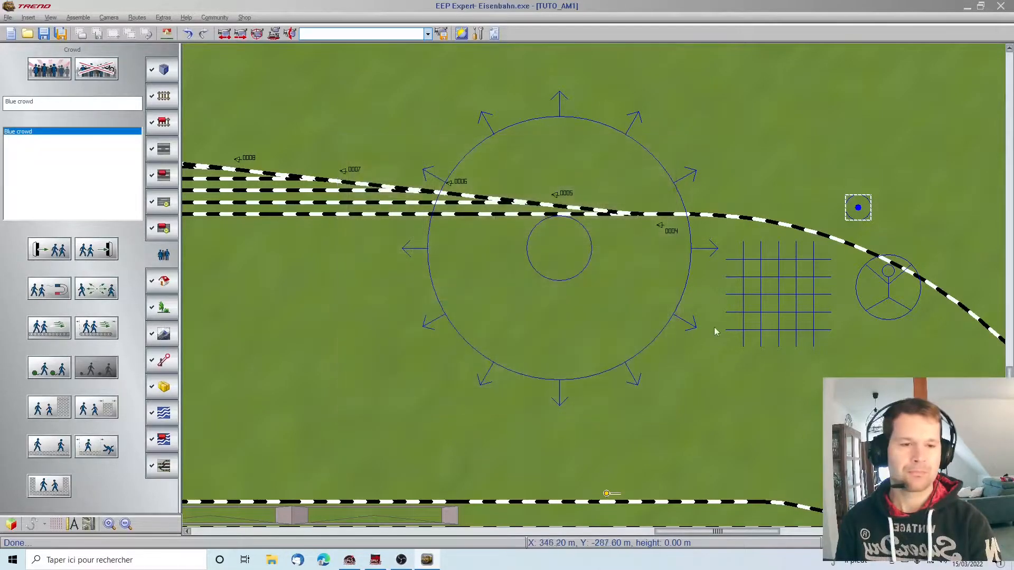
Enable the Delay and Constant field options in the general settings of the crowd's grid element.
click(755, 298)
double_click(755, 297)
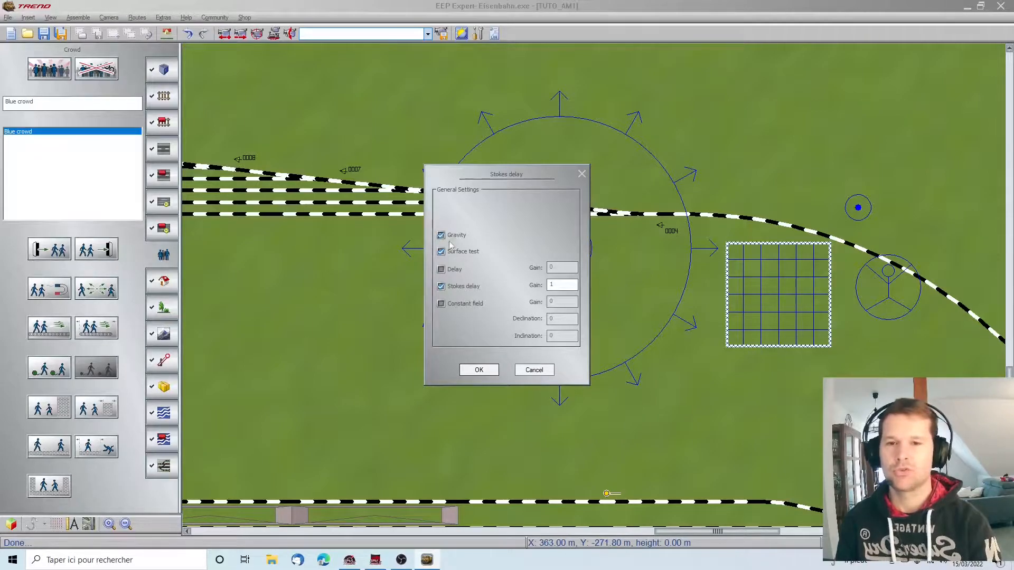
click(457, 256)
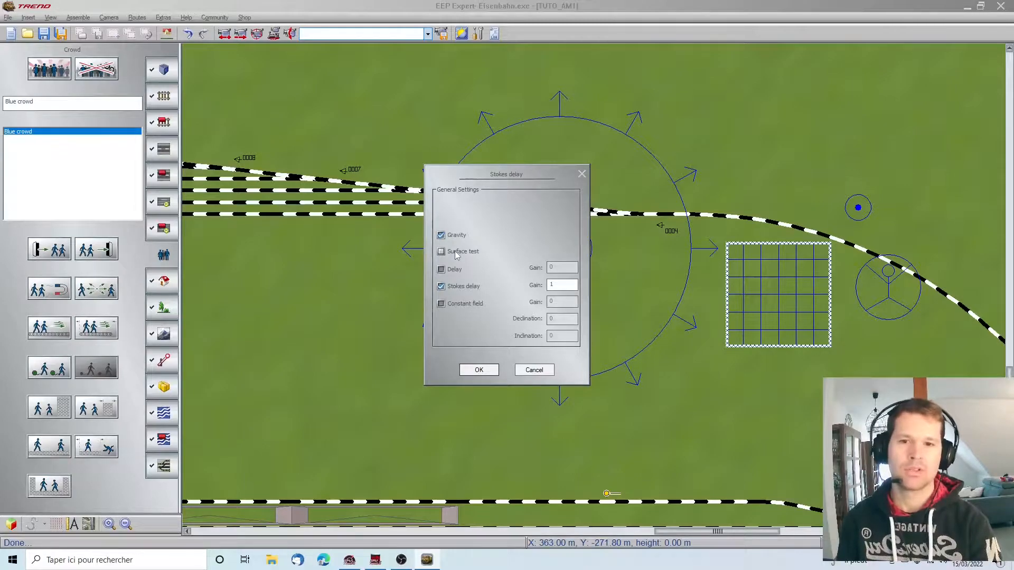
click(458, 255)
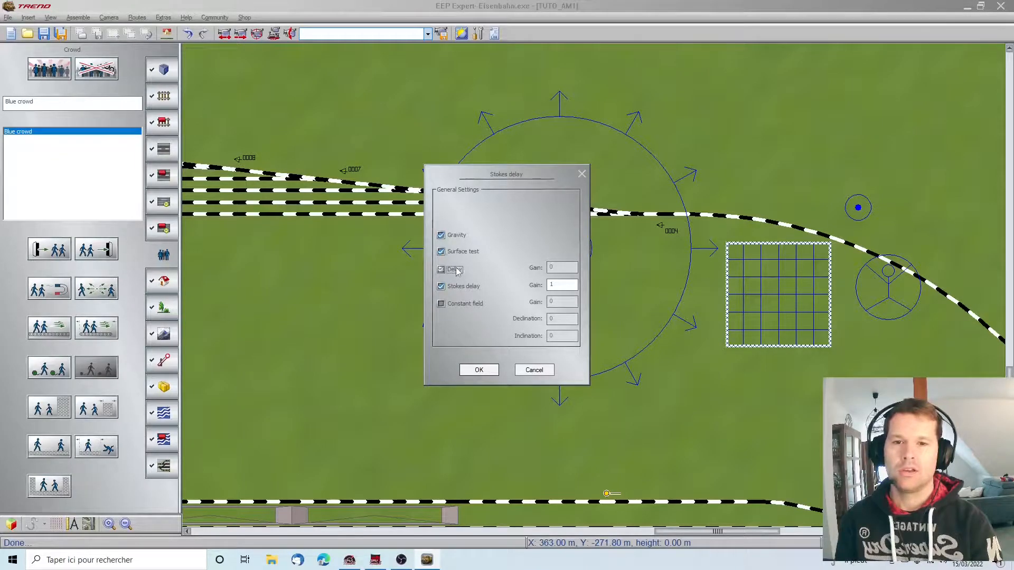
click(454, 271)
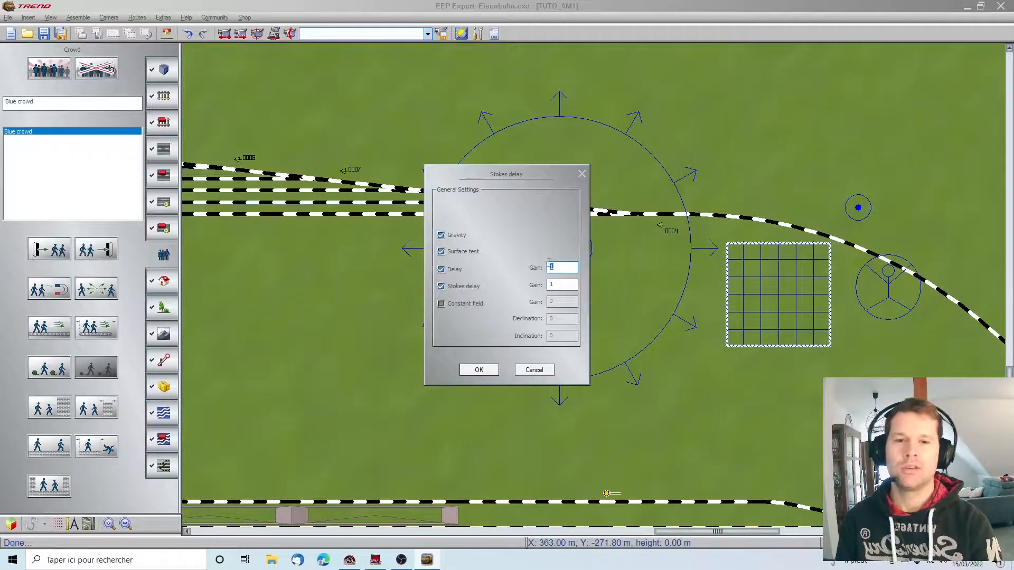
click(454, 303)
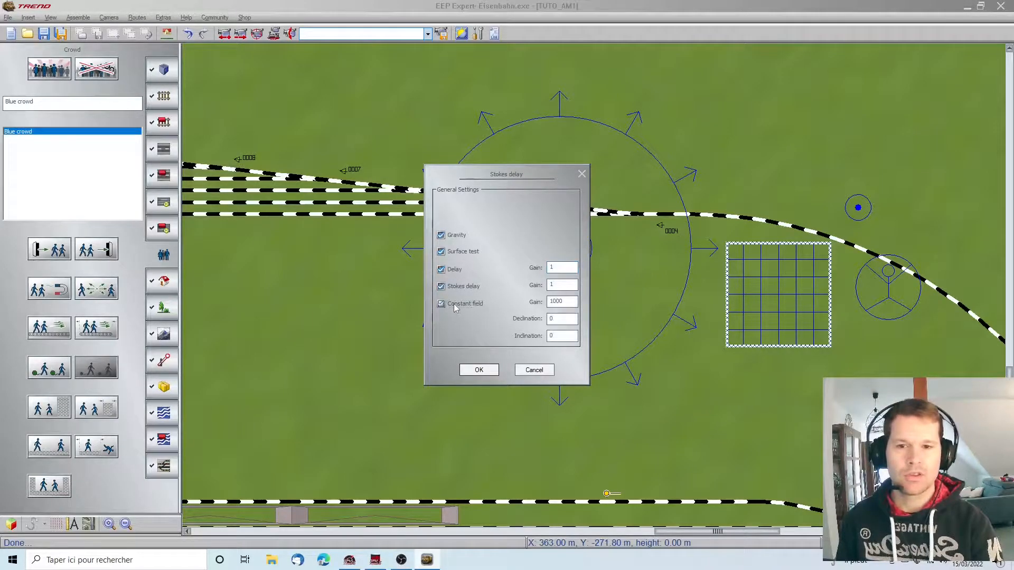
click(479, 370)
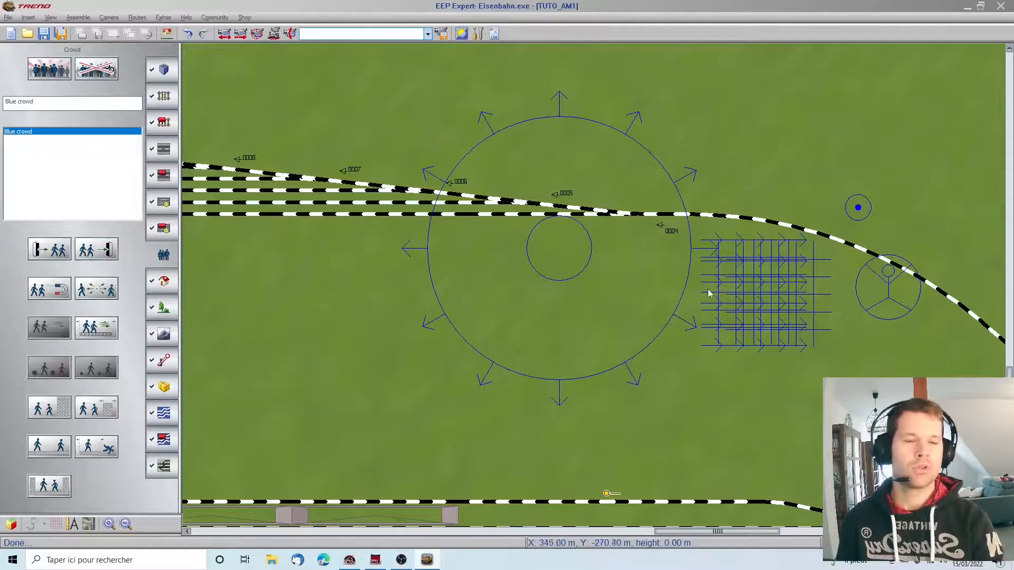
Disable the Constant field option in the grid element's general settings.
click(737, 287)
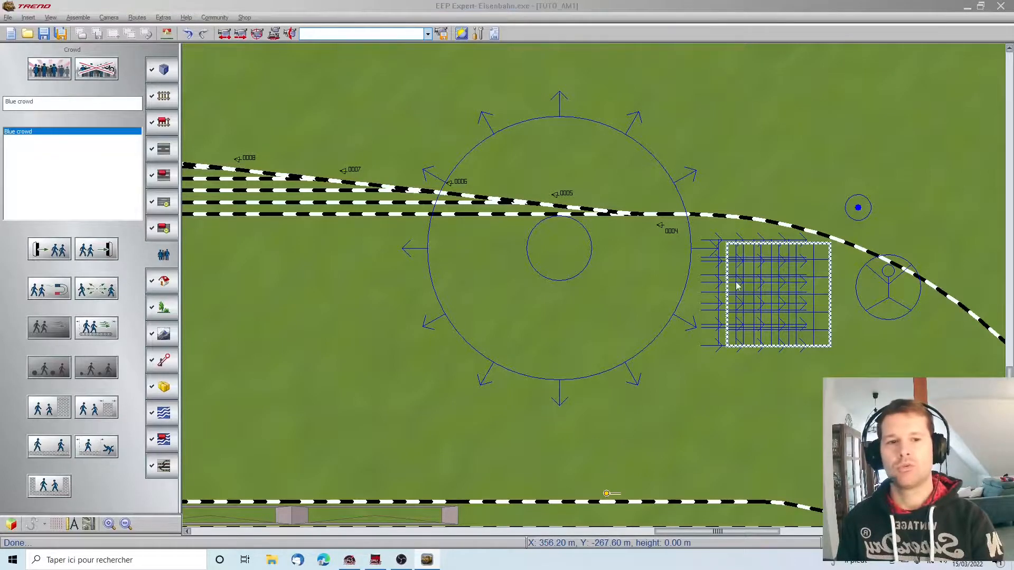
double_click(738, 287)
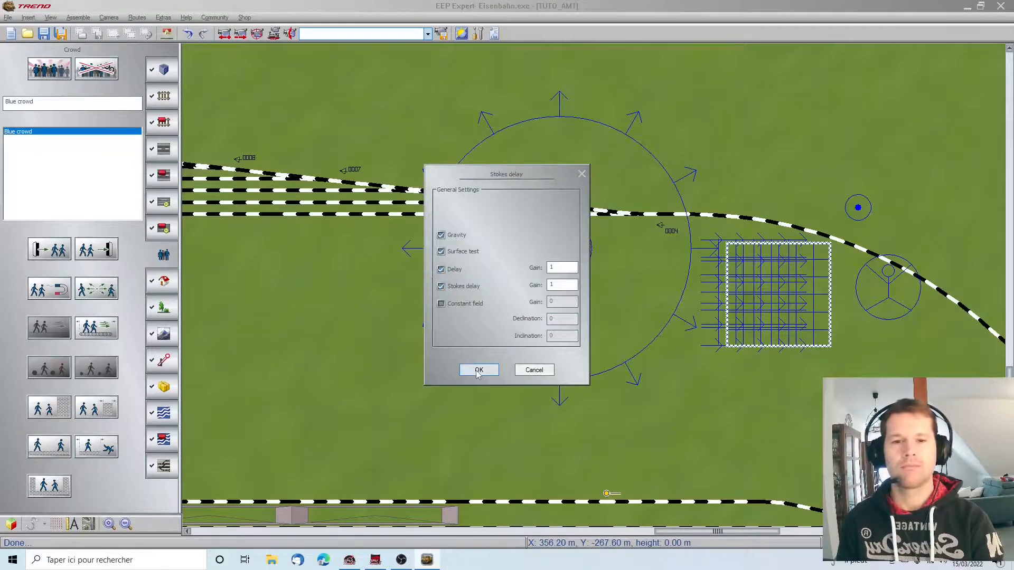
click(478, 371)
Inspect the general settings of the crowd's figure symbol element and cancel the dialog.
click(883, 297)
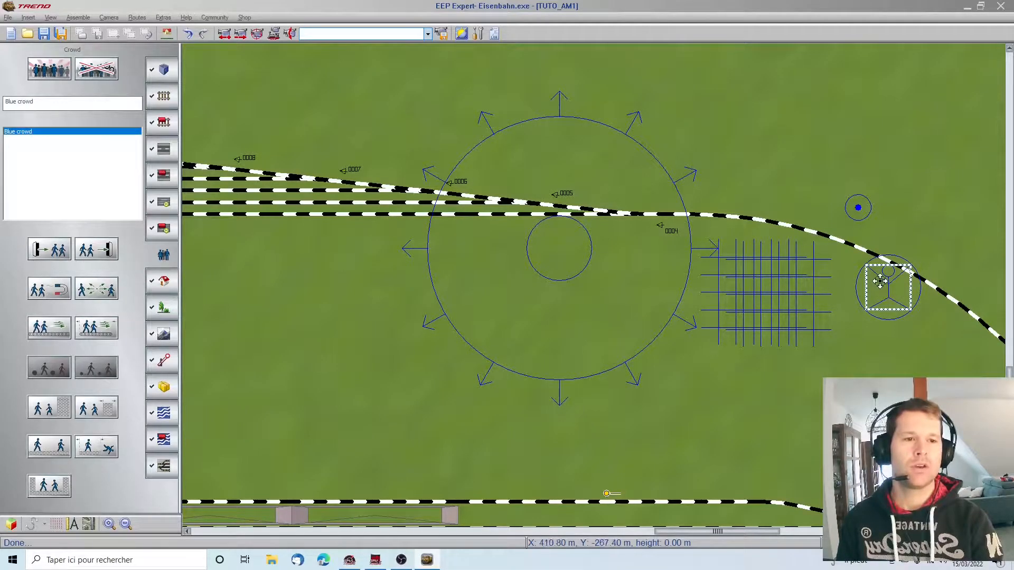
double_click(880, 282)
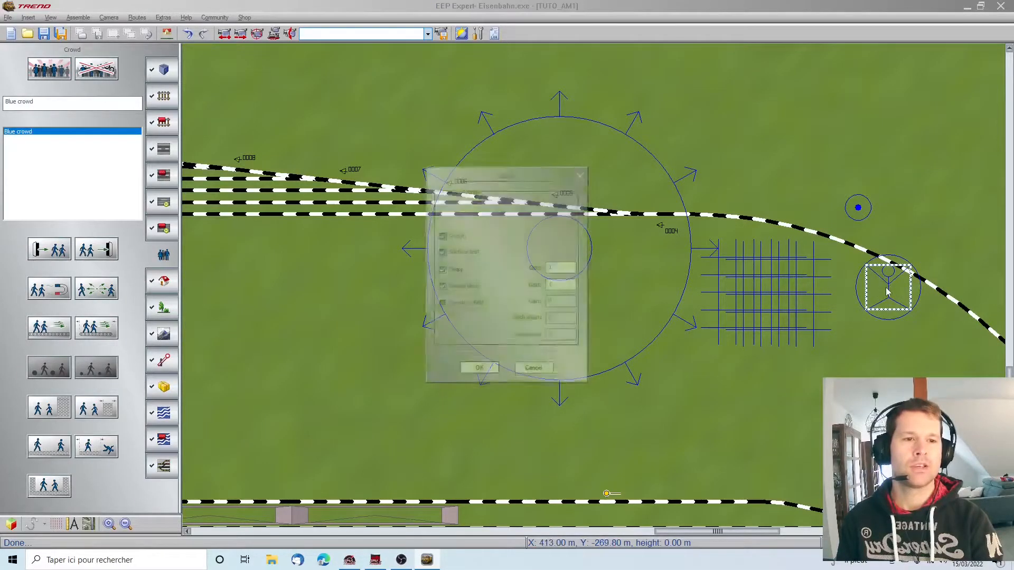
click(533, 370)
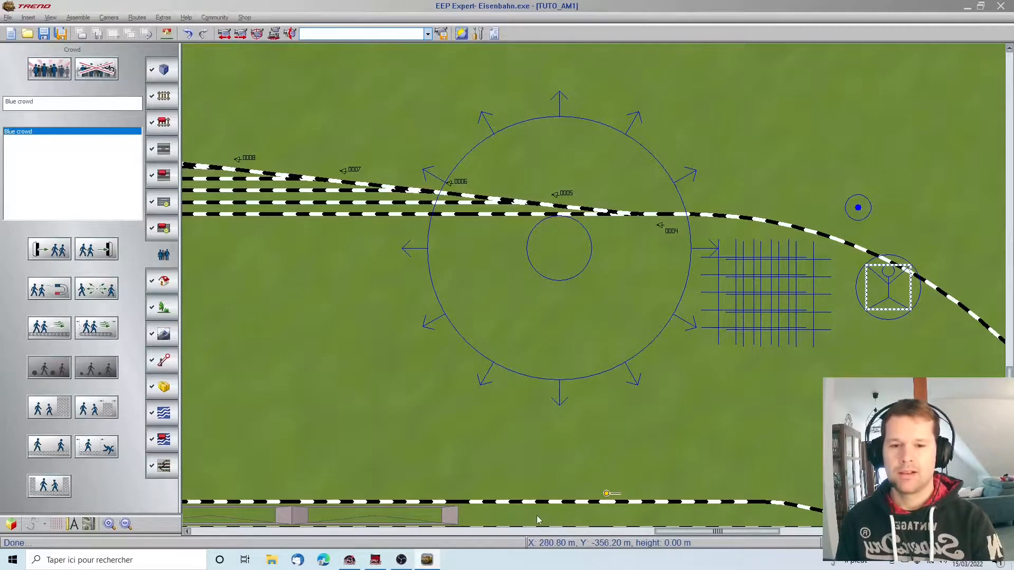
scroll(537, 515, down, 5)
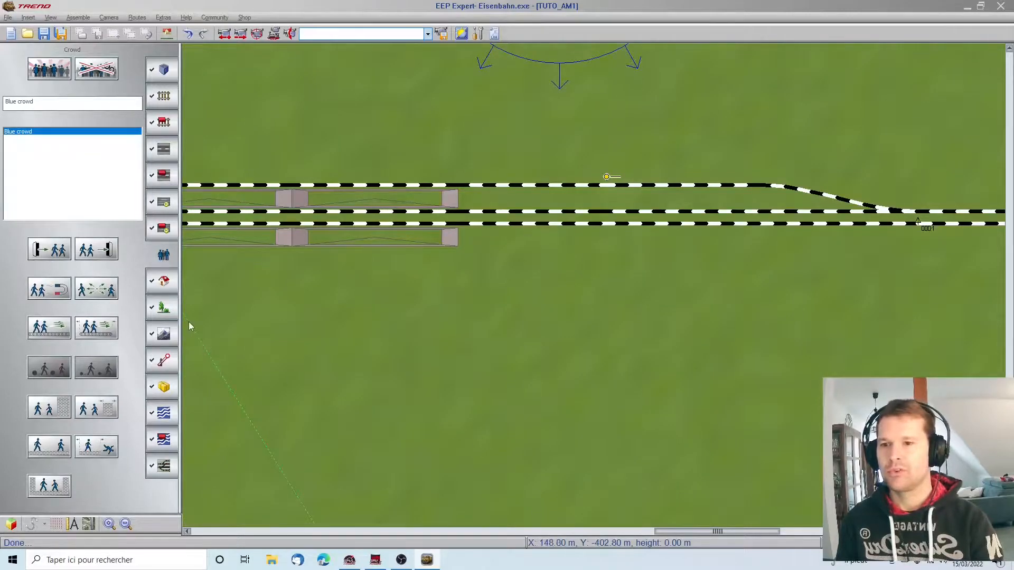
scroll(189, 322, left, 10)
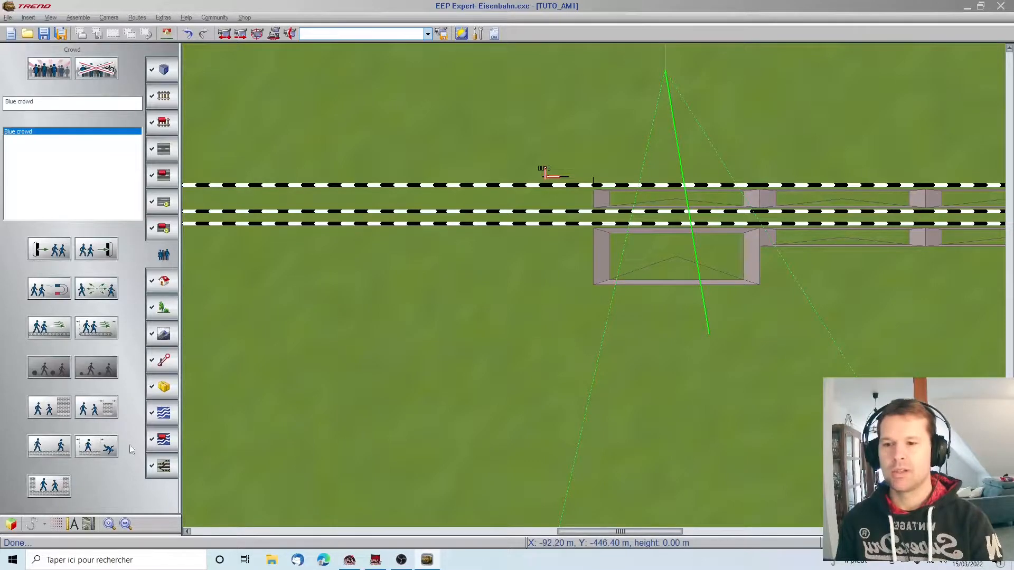
click(96, 447)
click(315, 330)
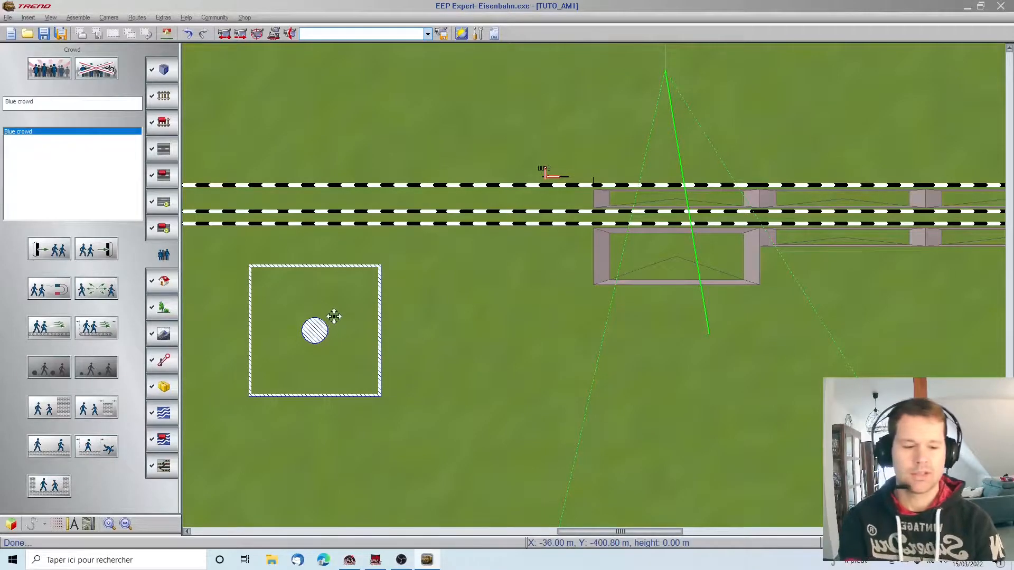
key(Delete)
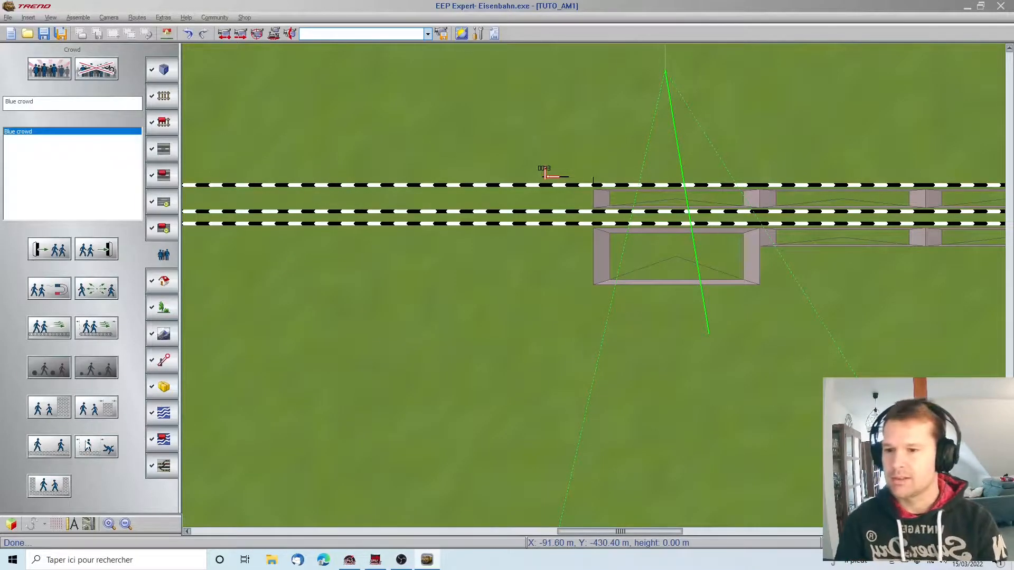
Place a crowd platform on the grass west of the station, south of the tracks, and set its absolute height to 0.8.
click(56, 448)
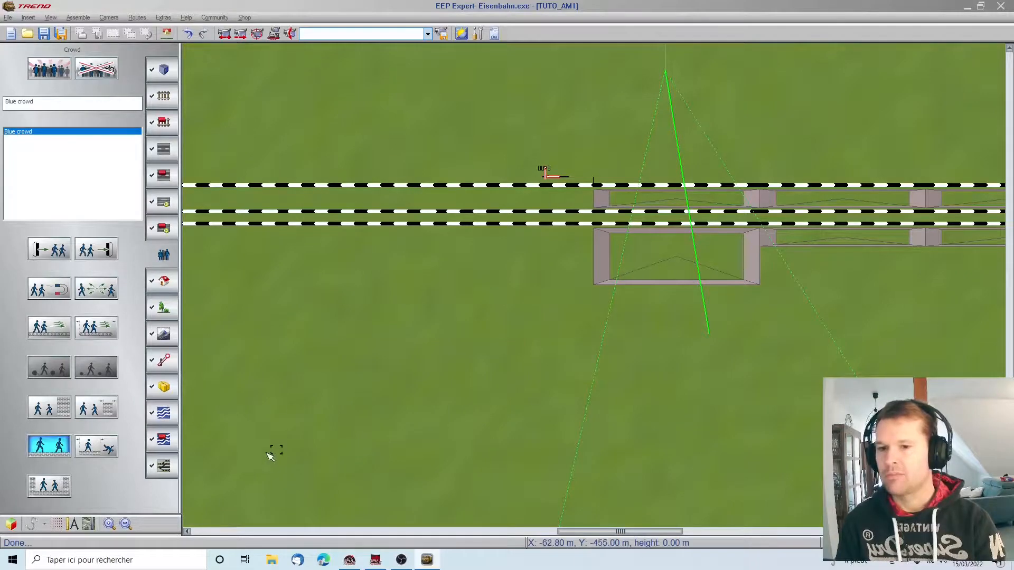
click(272, 430)
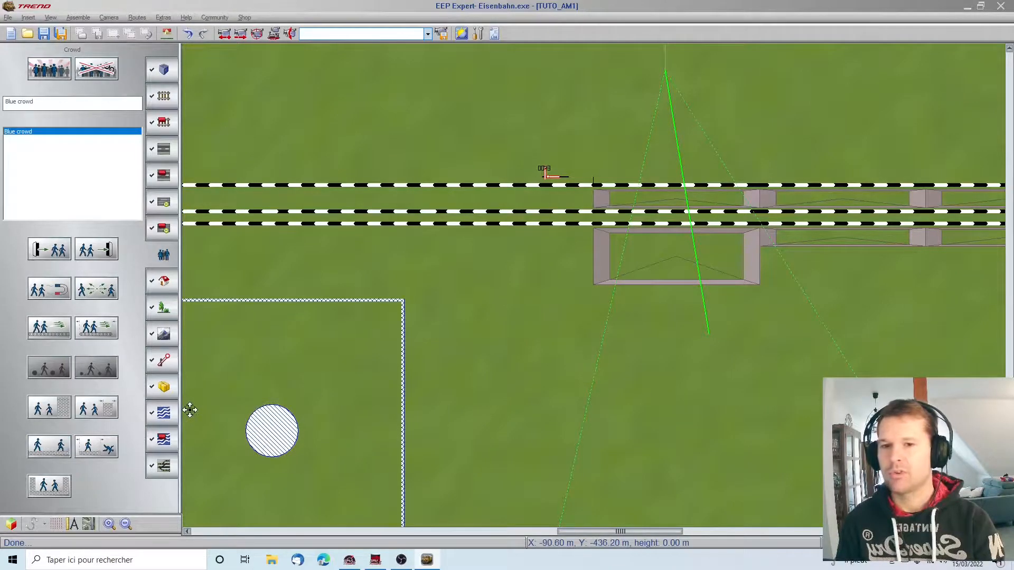
scroll(201, 380, left, 1)
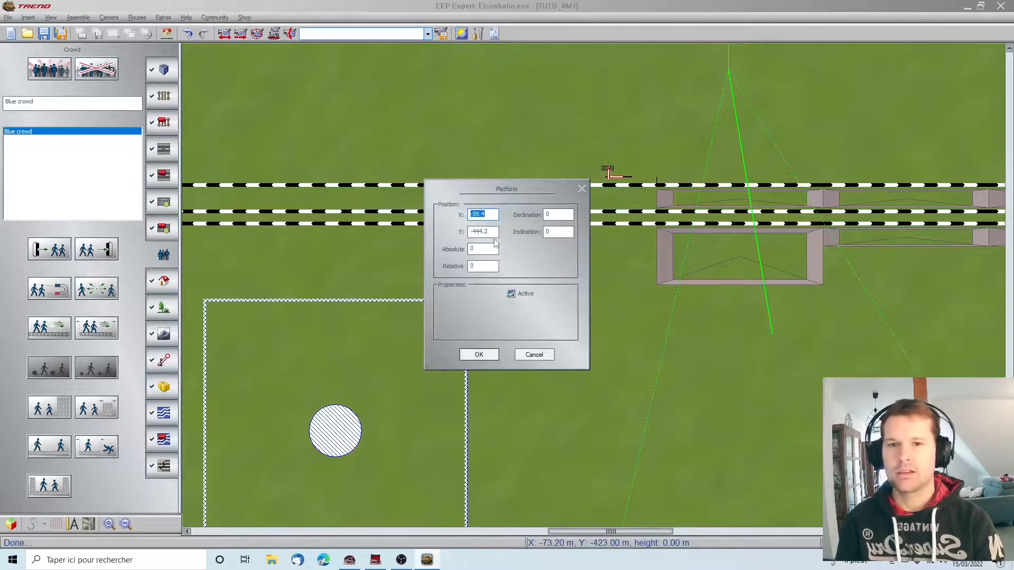
click(486, 248)
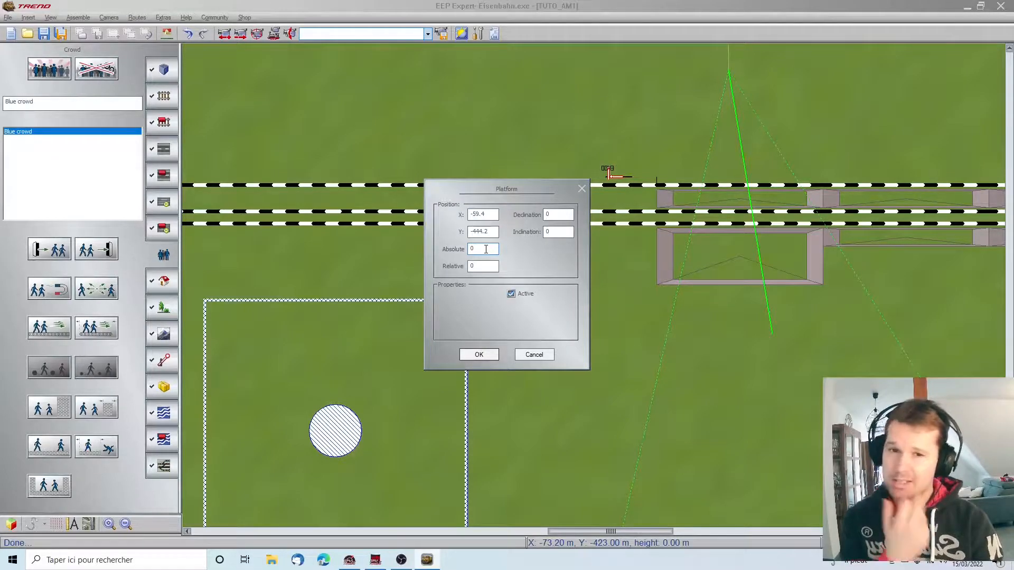
text(.8)
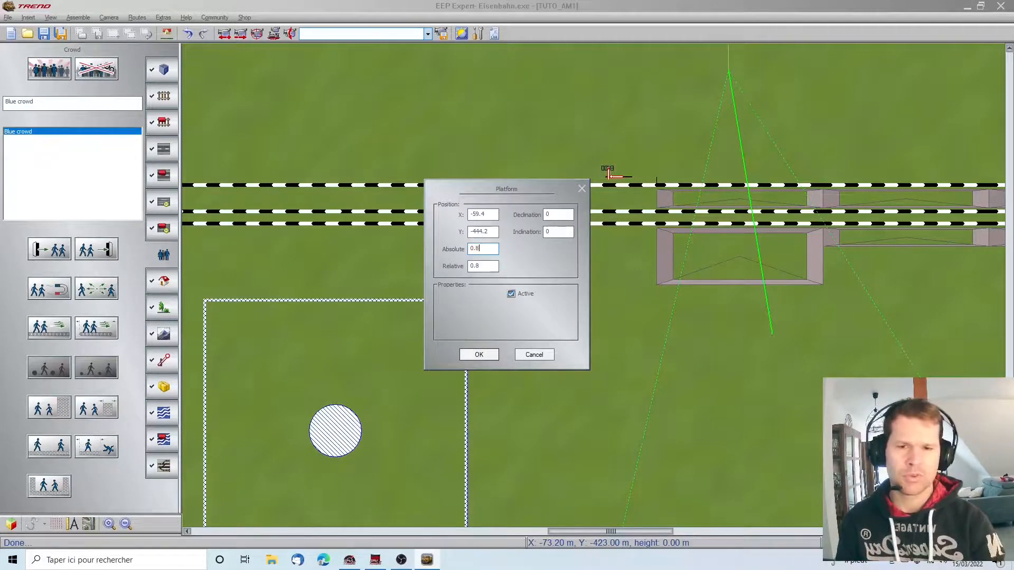
key(Return)
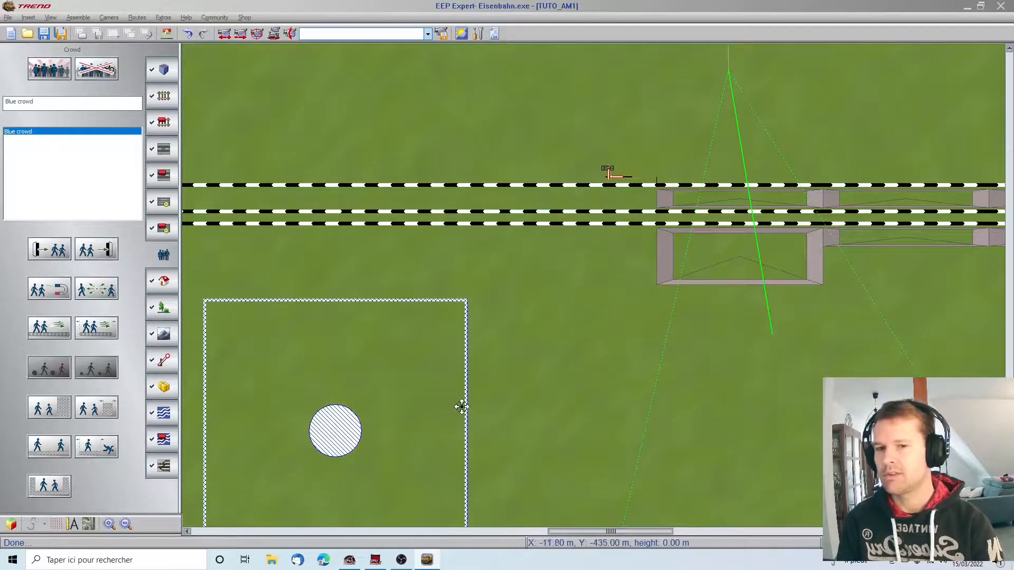
Place a second crowd platform just west of the first one and set its absolute height to -3.
click(58, 452)
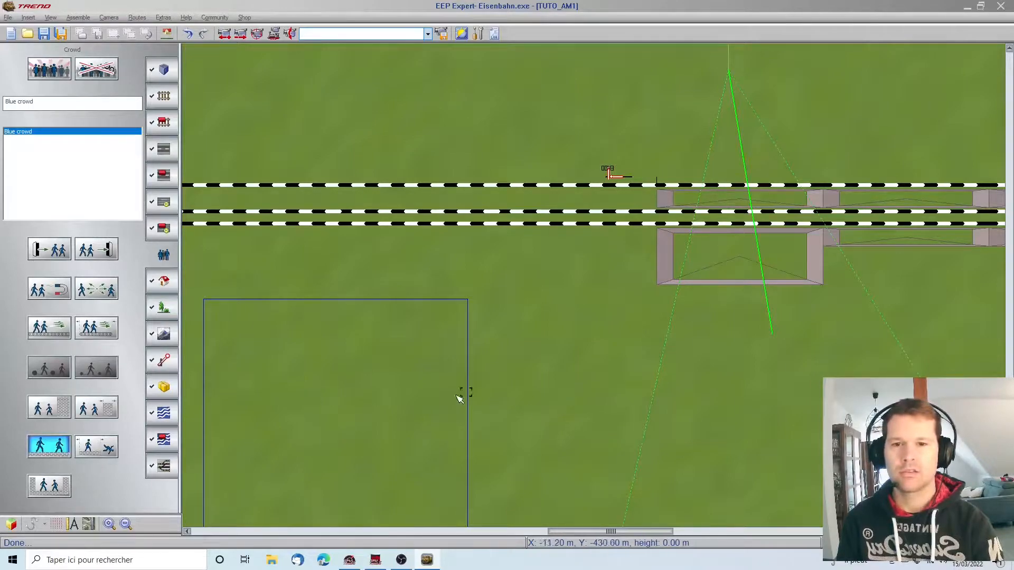
scroll(205, 380, left, 7)
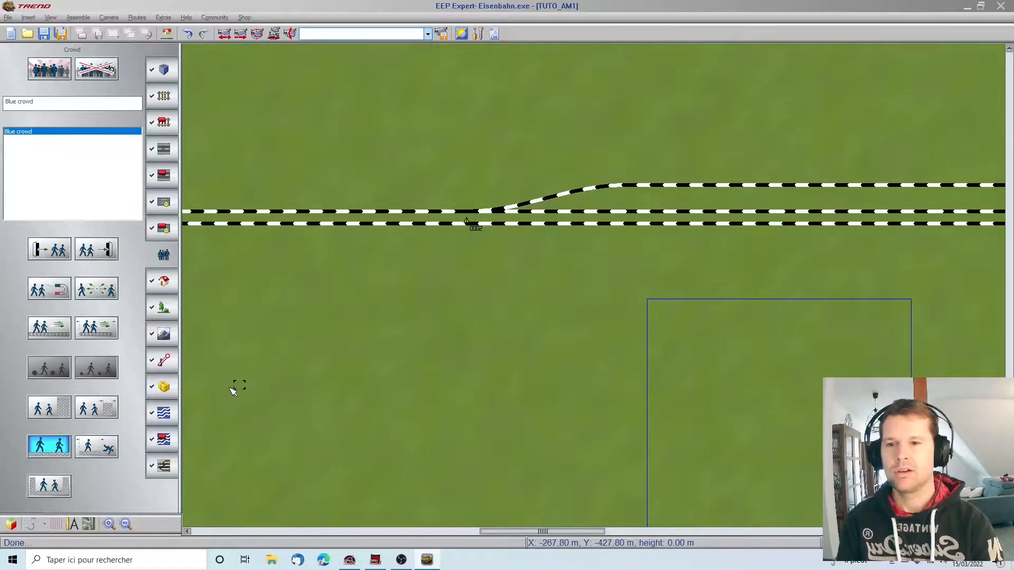
click(228, 387)
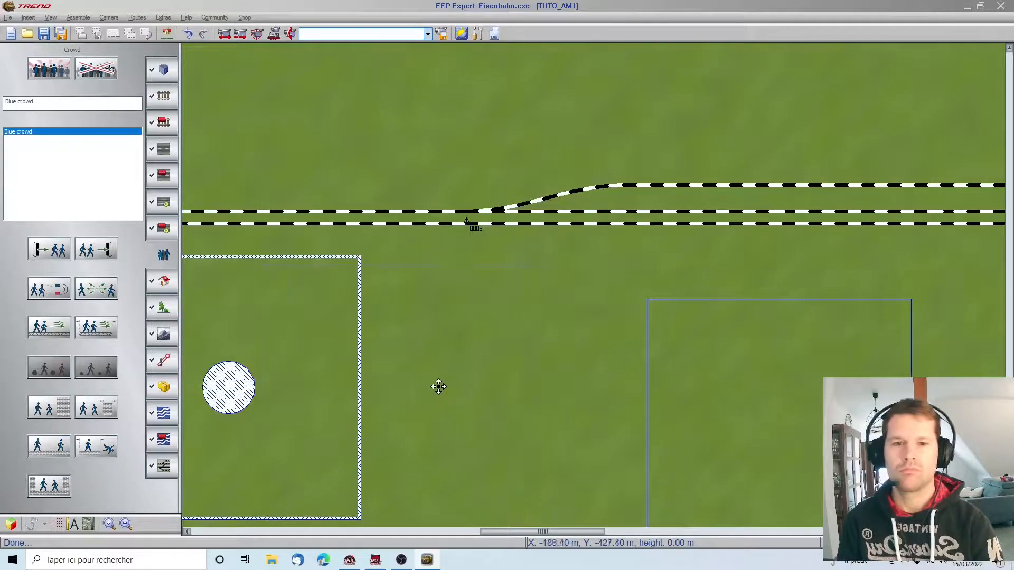
click(469, 409)
double_click(449, 384)
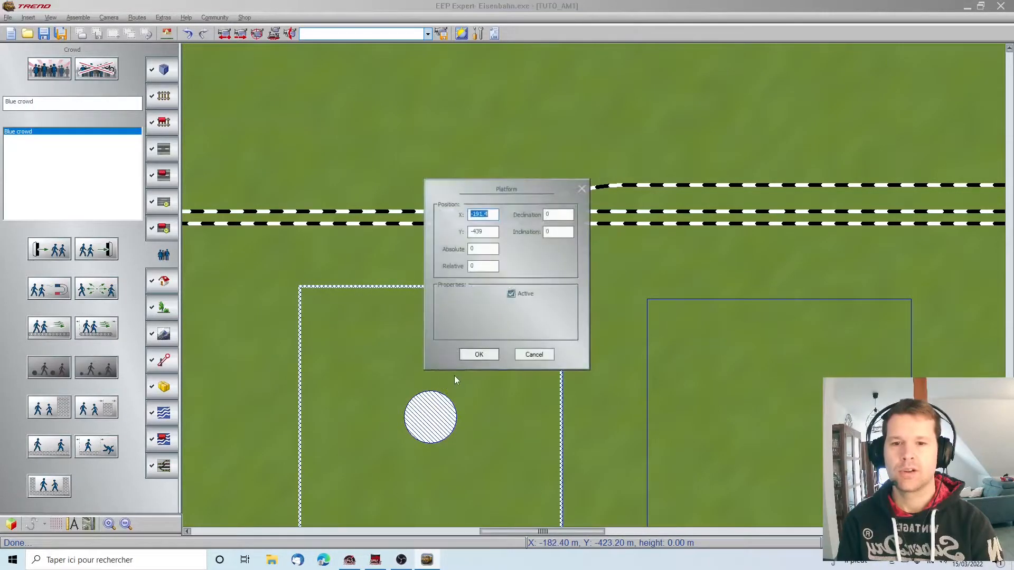
click(472, 248)
text(-36)
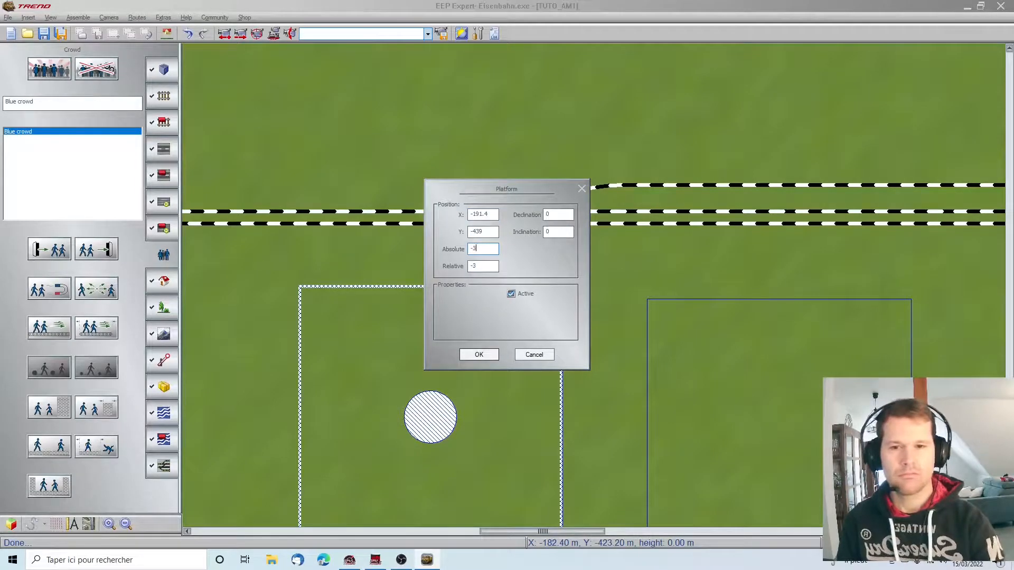
key(Return)
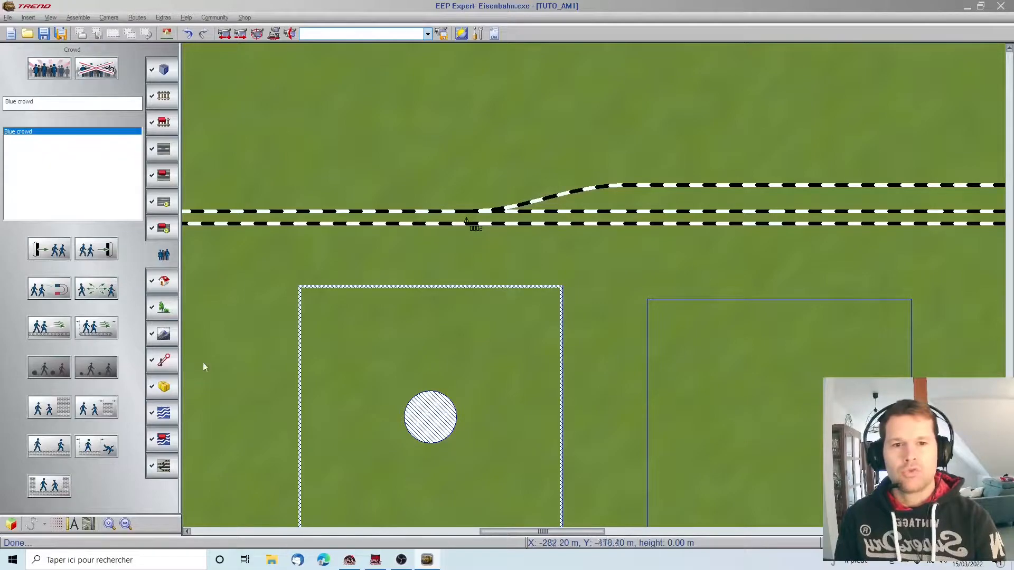
Examine where the two crowd platforms lie in relation to the tracks and the station platforms.
scroll(980, 279, right, 3)
scroll(981, 280, left, 1)
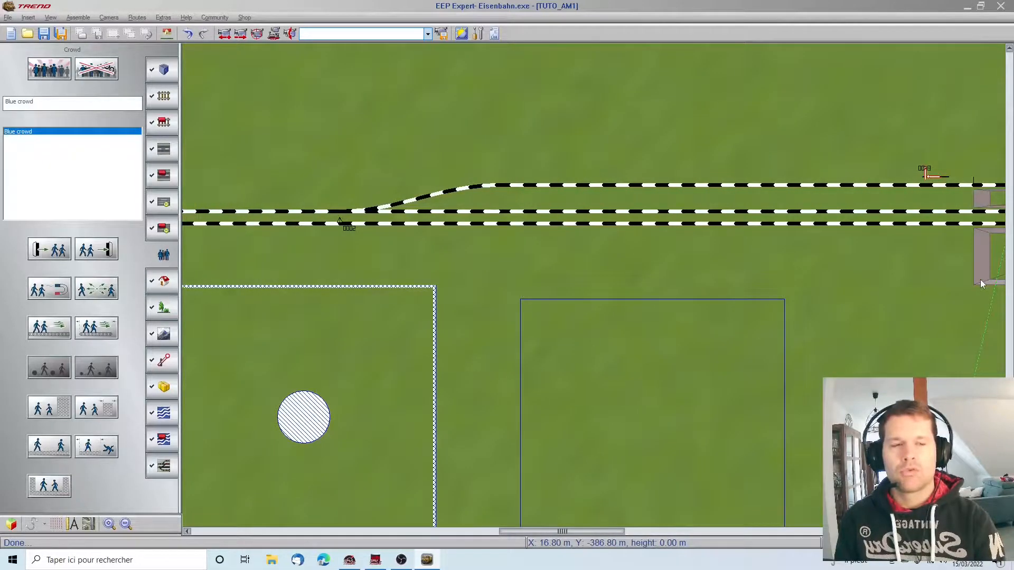
scroll(980, 280, right, 2)
scroll(980, 280, left, 1)
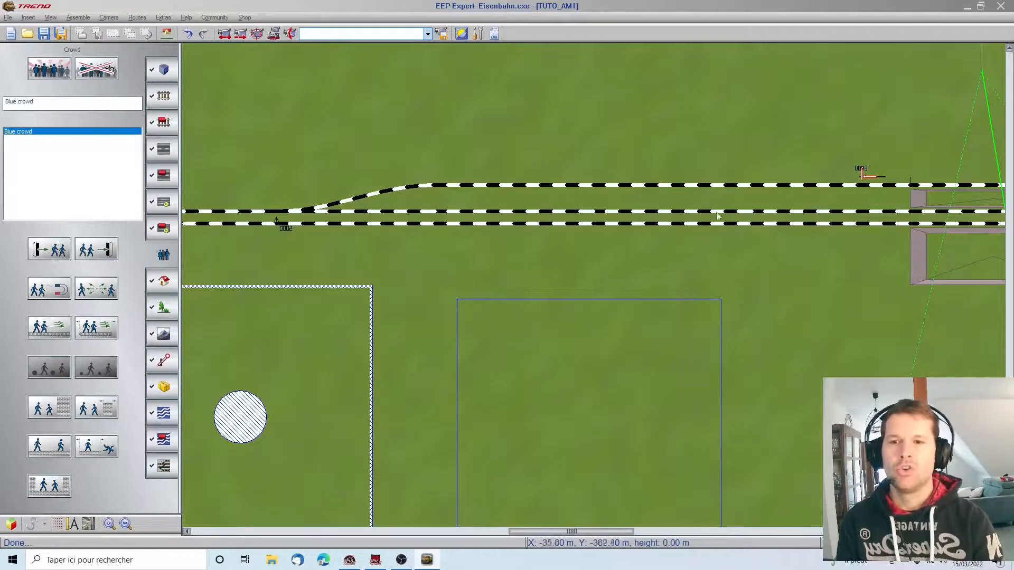
key(Right)
key(Right)
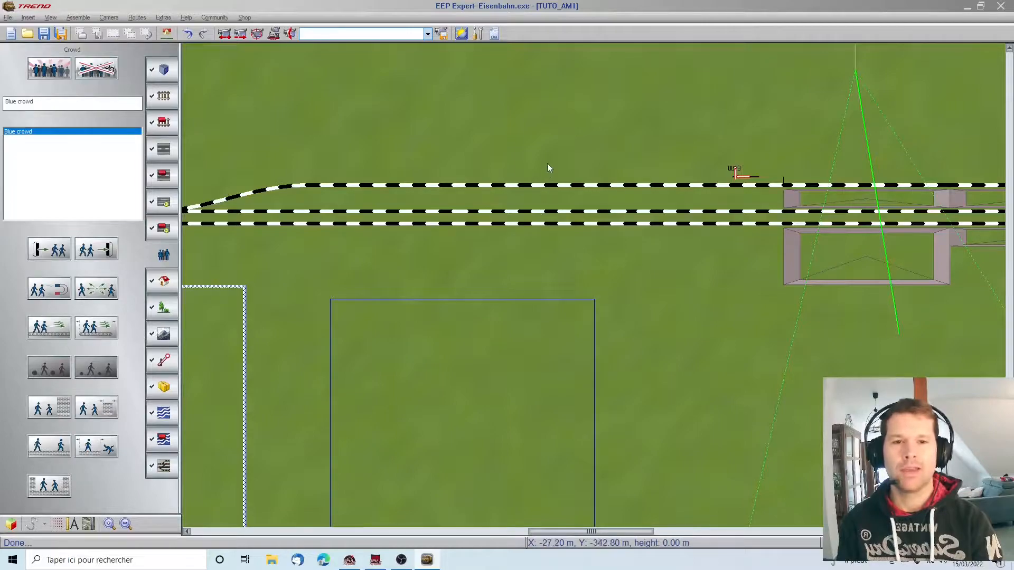
key(Right)
key(Right)
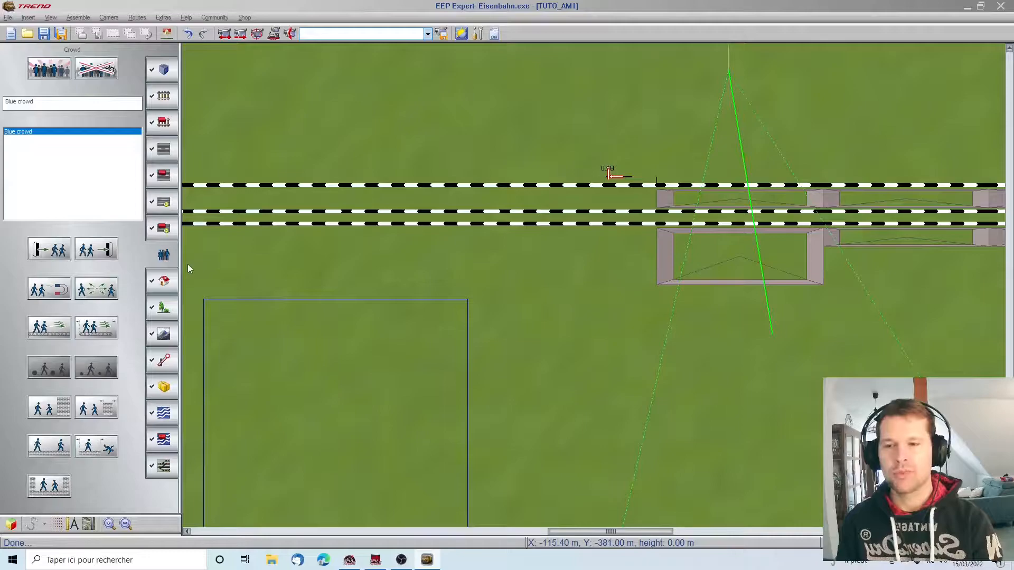
scroll(188, 263, left, 3)
scroll(188, 264, right, 1)
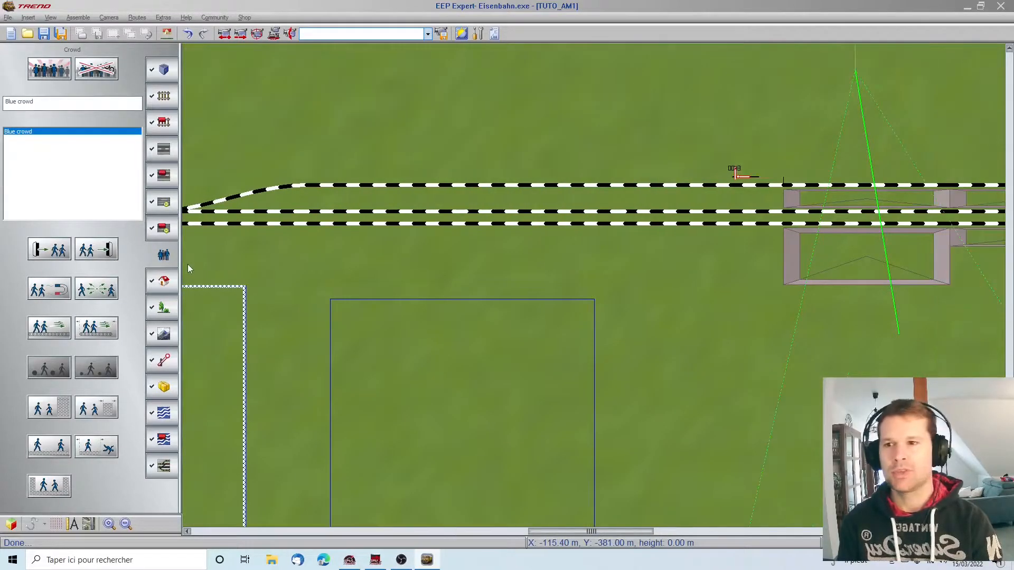
Place a contact for the signal just west of the station on the northern track, east of the station platforms.
click(160, 364)
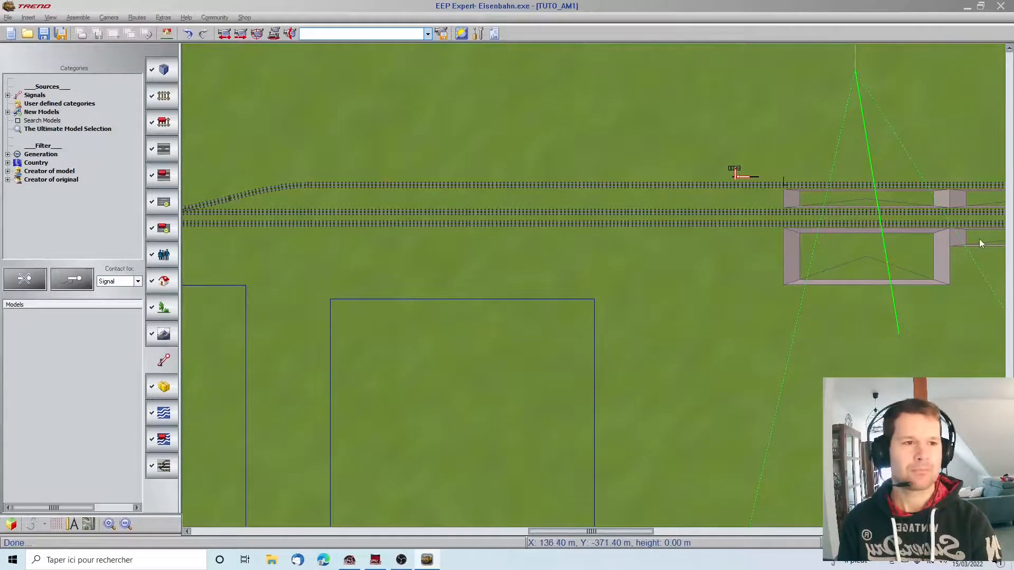
scroll(981, 240, right, 3)
scroll(998, 261, right, 1)
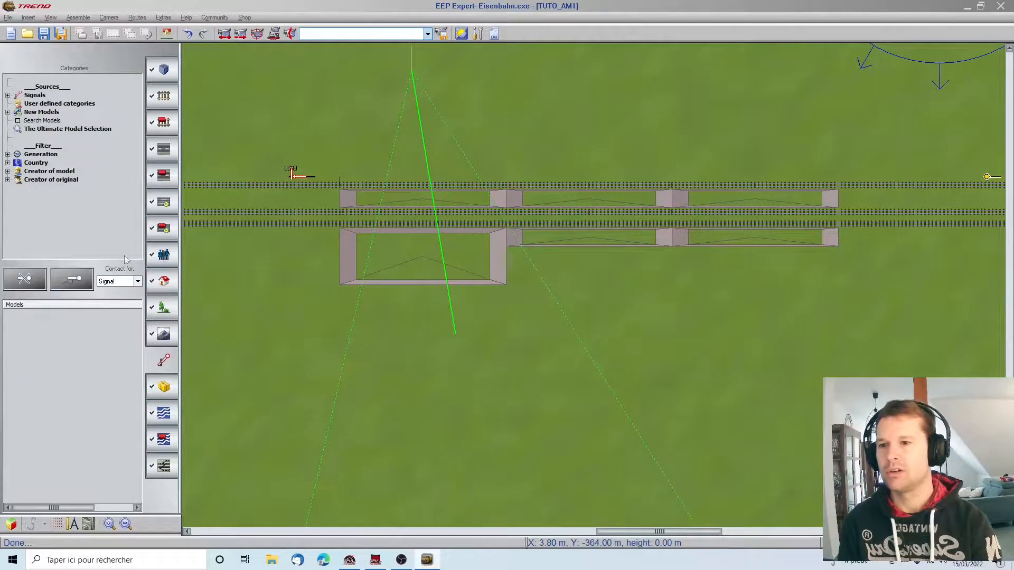
click(296, 176)
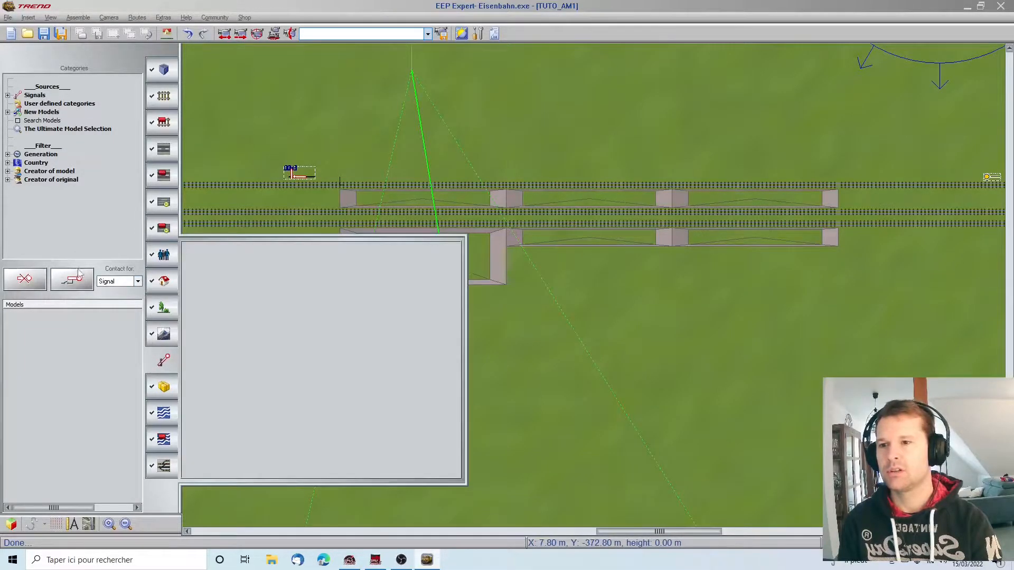
mouse_move(988, 217)
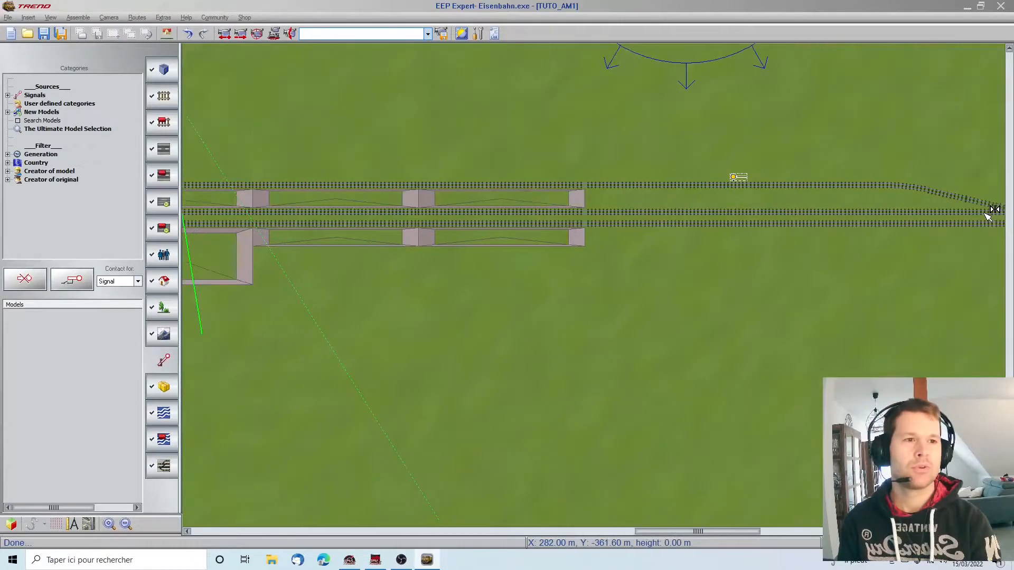
click(818, 188)
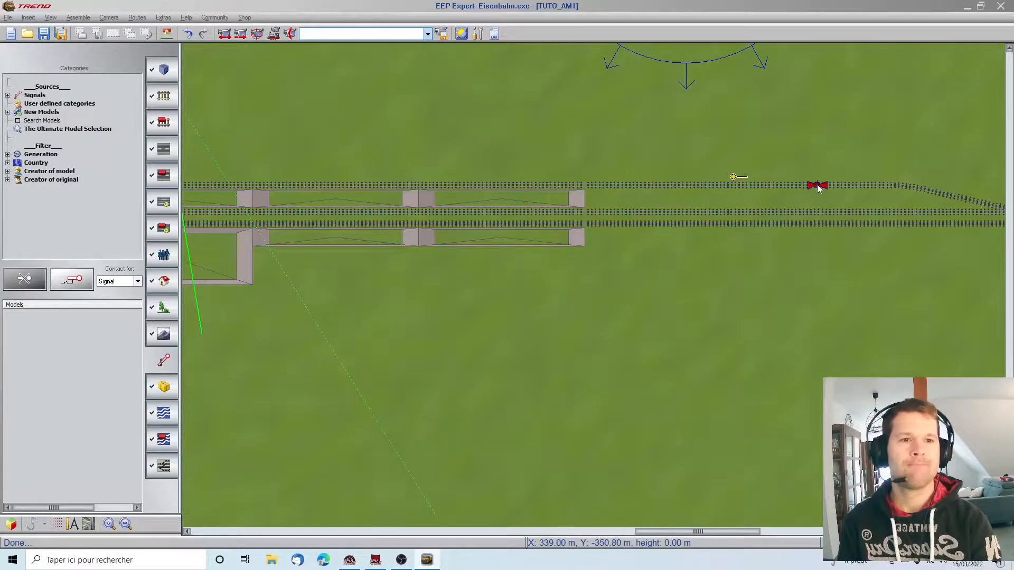
click(818, 188)
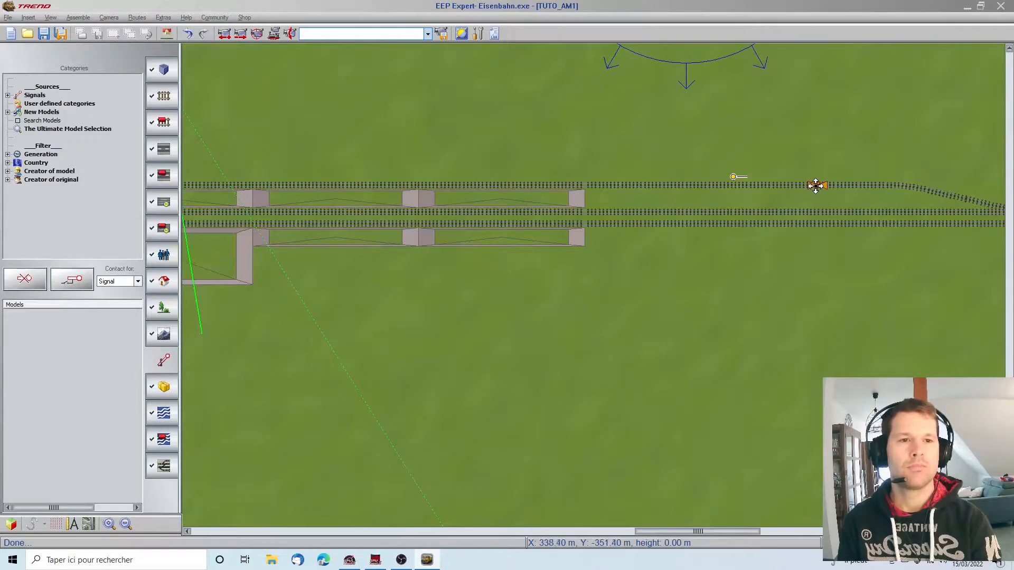
Set the new signal contact's delay of operation to 180.
right_click(816, 186)
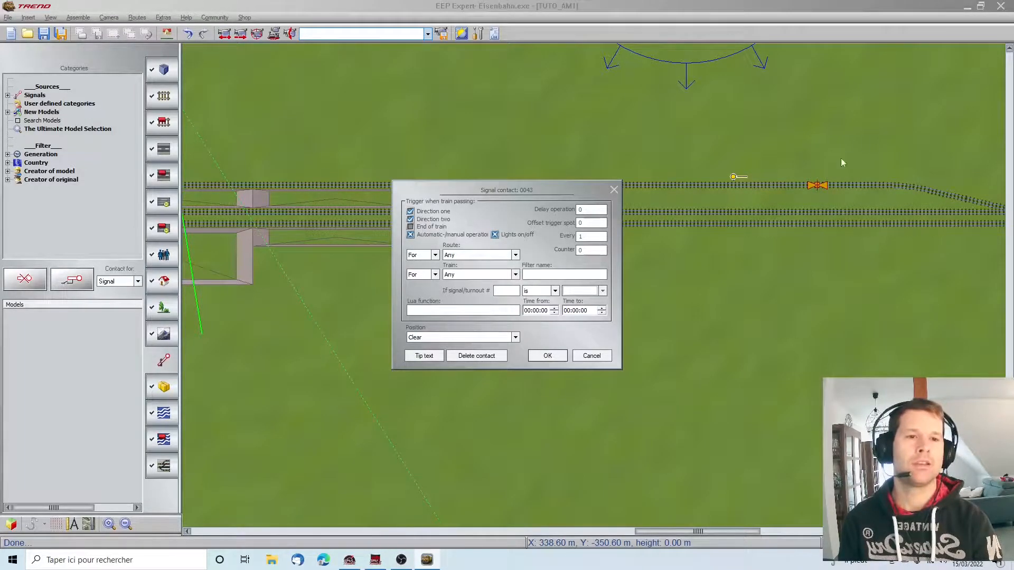
double_click(592, 210)
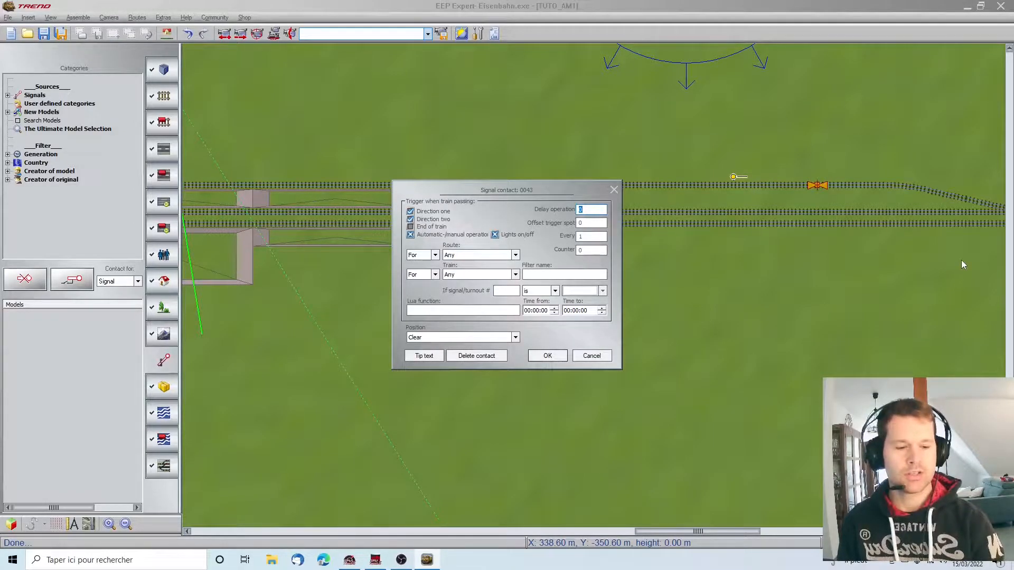
text(18)
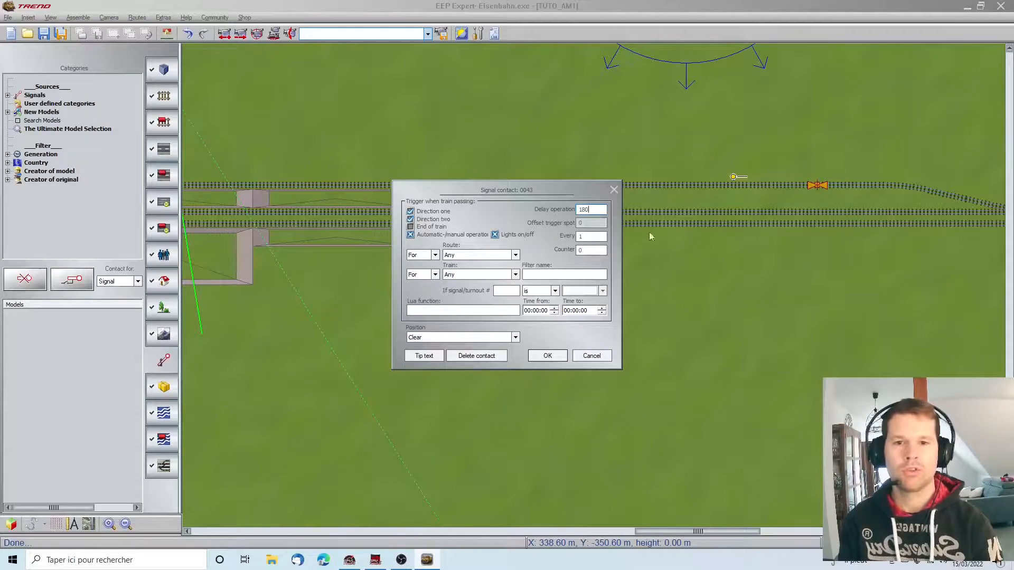
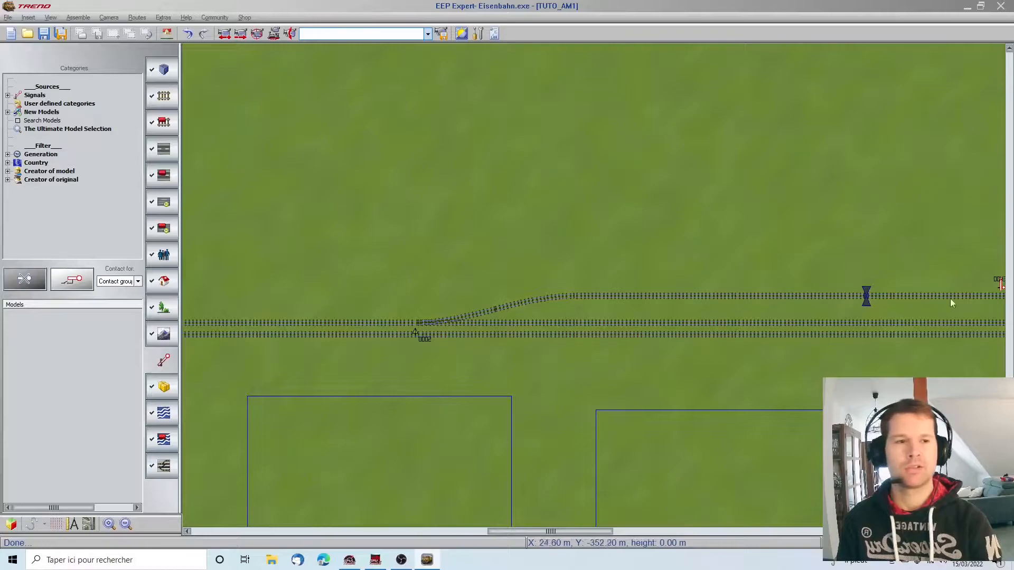
key(Right)
key(Right)
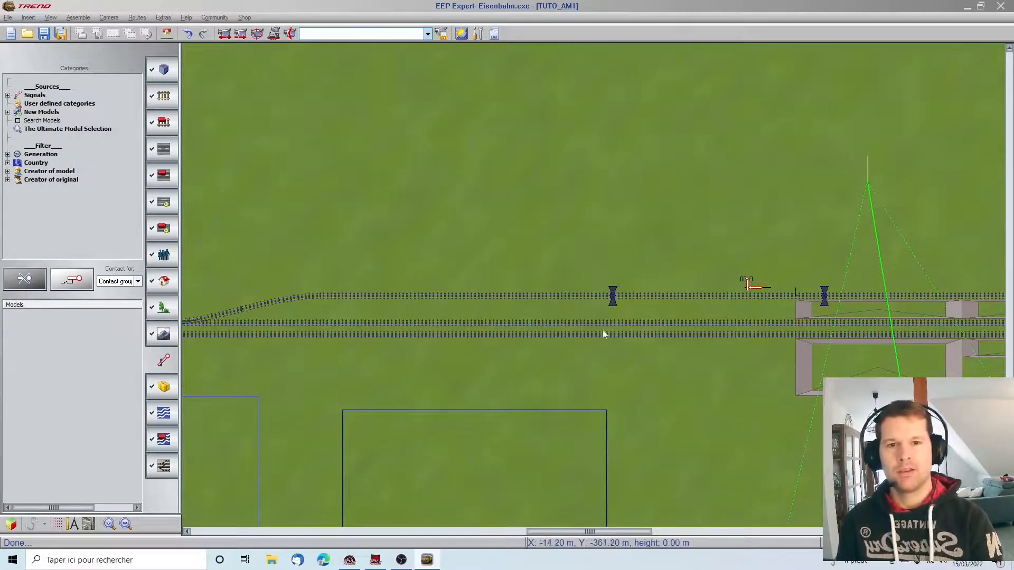
mouse_move(998, 280)
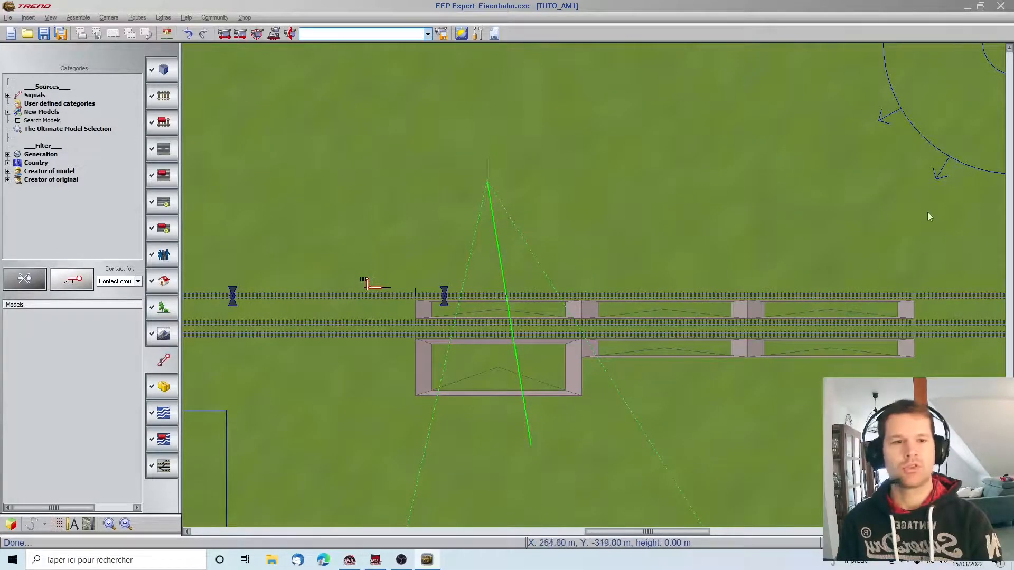
mouse_move(980, 224)
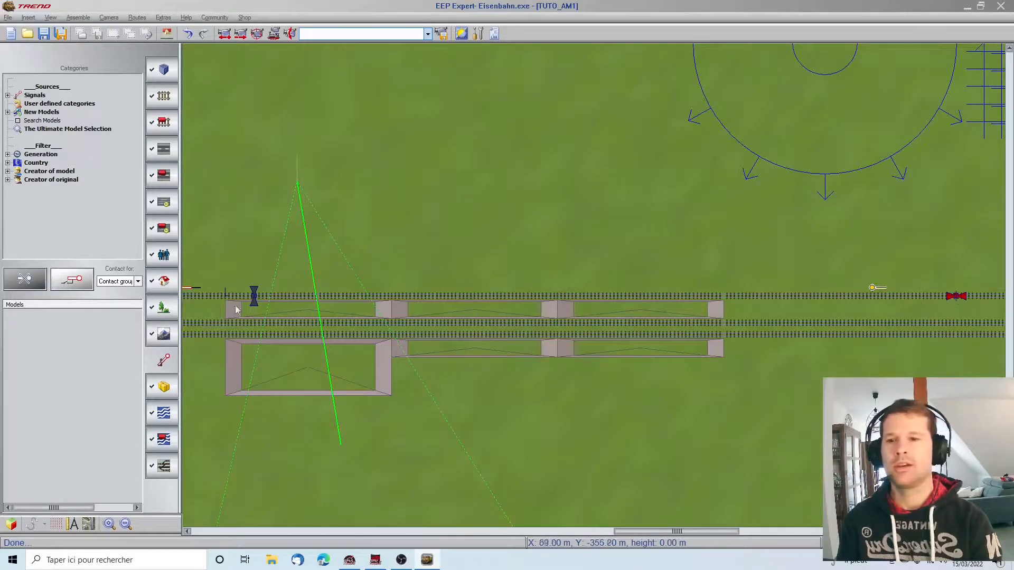
mouse_move(192, 277)
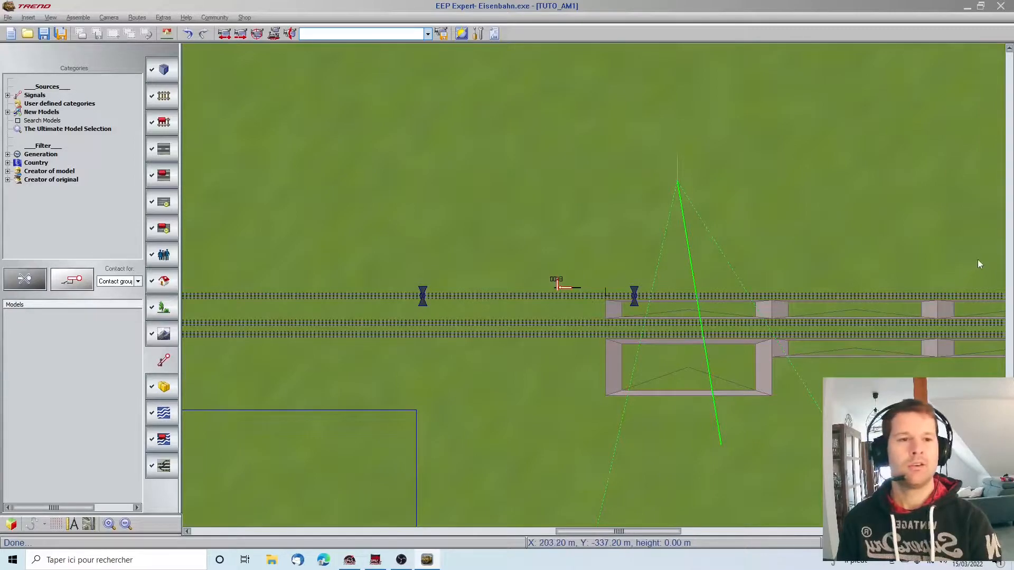
Examine the signal, its track contacts and the station platforms along the northern track.
key(Left)
key(Left)
key(Right)
key(Right)
key(Right)
key(Right)
key(Right)
key(Right)
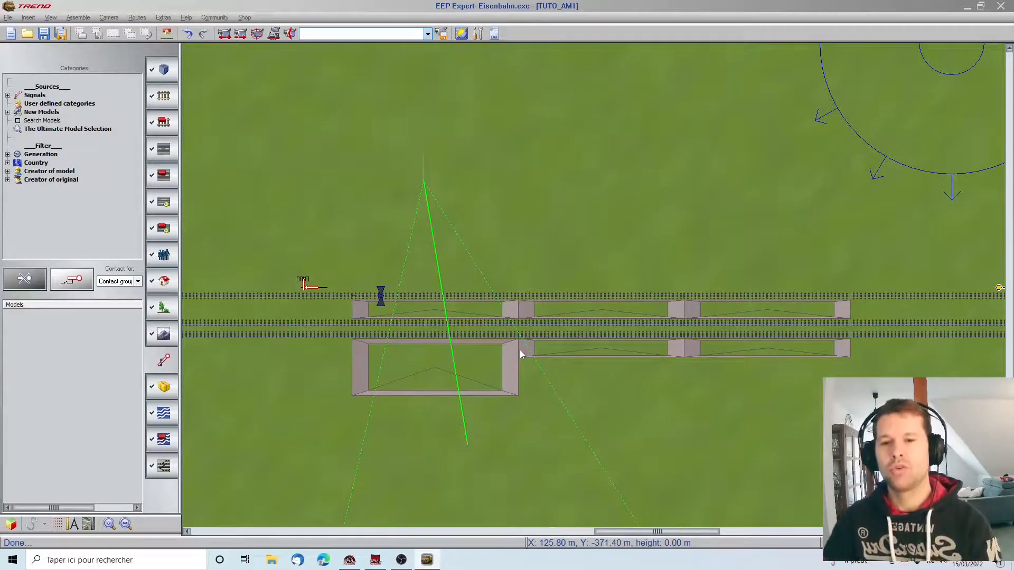
Place a new crowd platform of the type people can fall from, next to the signal just north of the northern track.
mouse_move(126, 388)
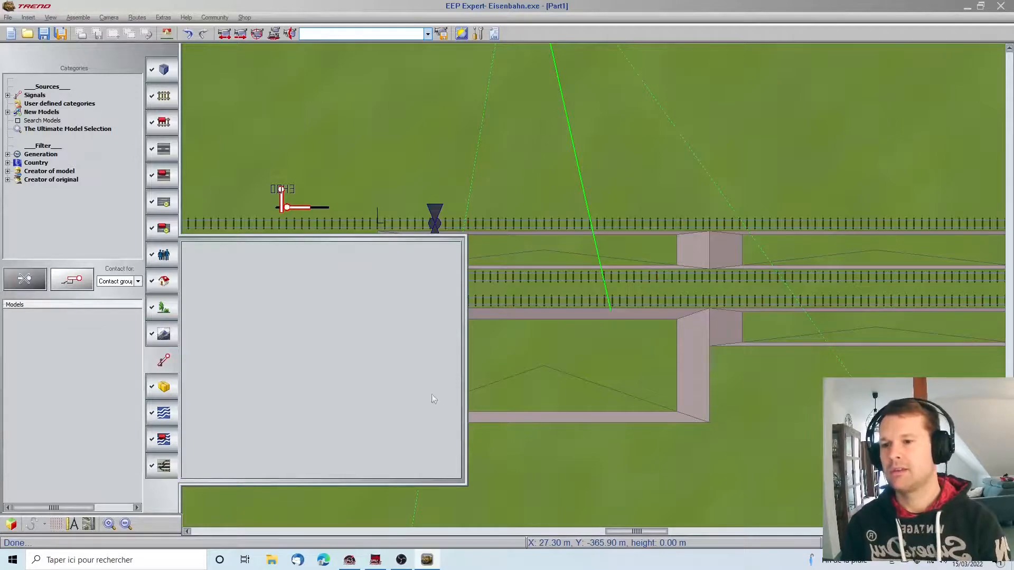
click(164, 255)
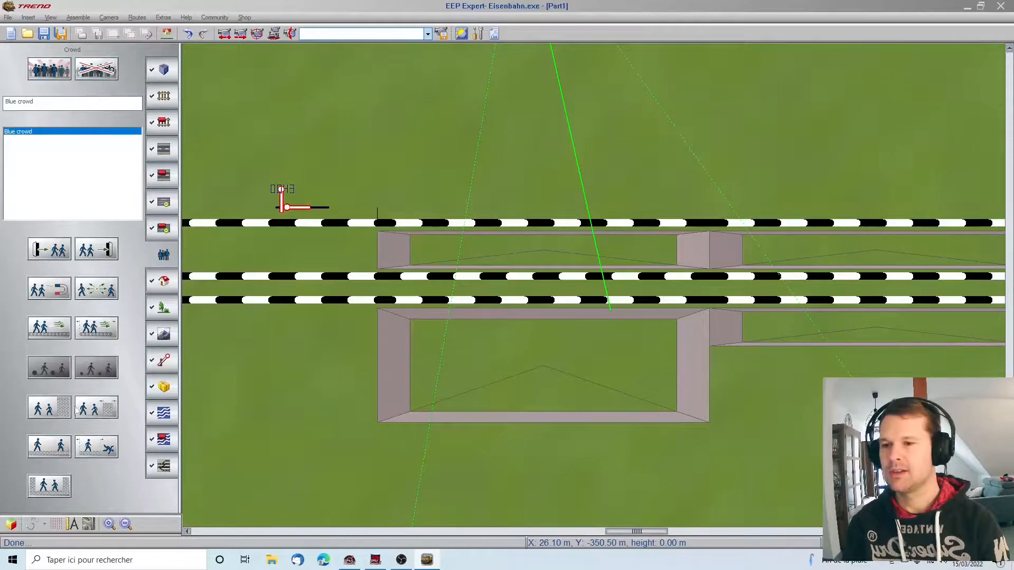
click(55, 450)
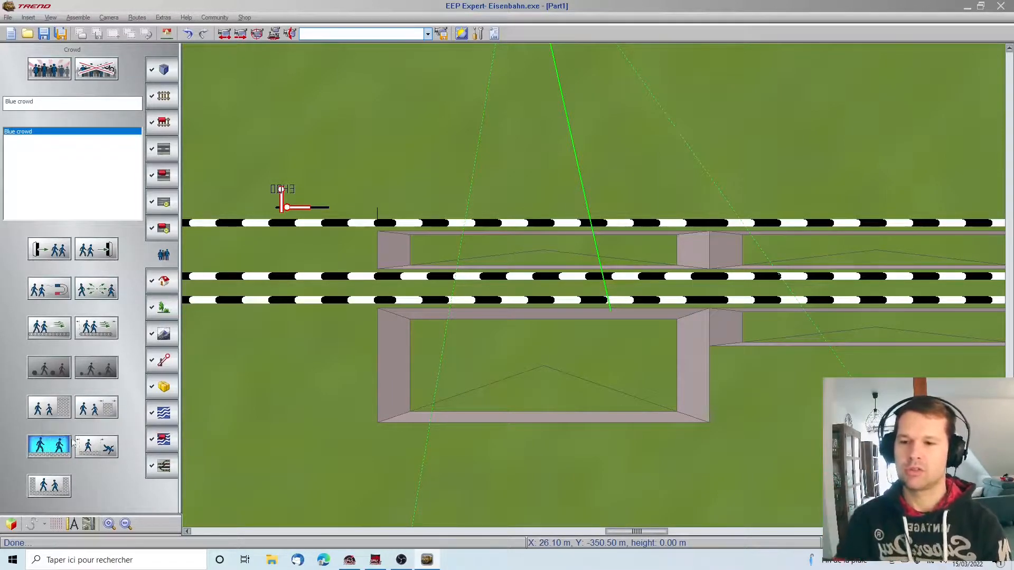
click(92, 453)
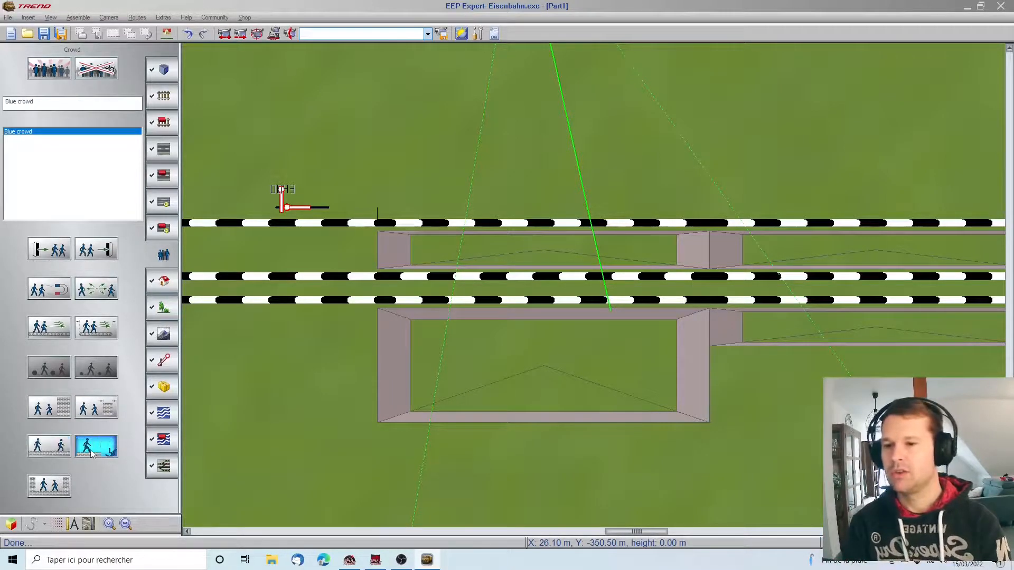
click(404, 105)
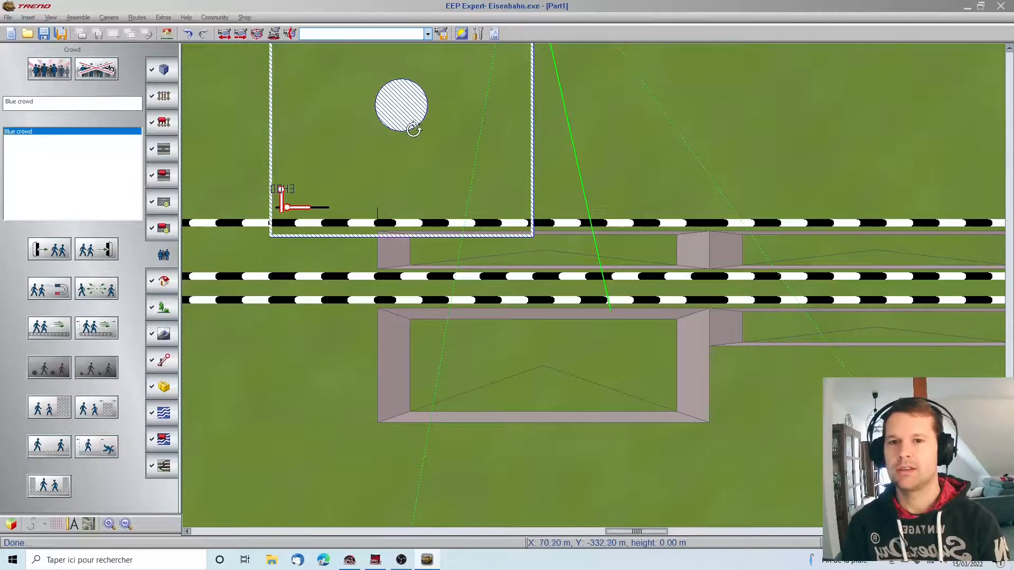
scroll(405, 128, down, 3)
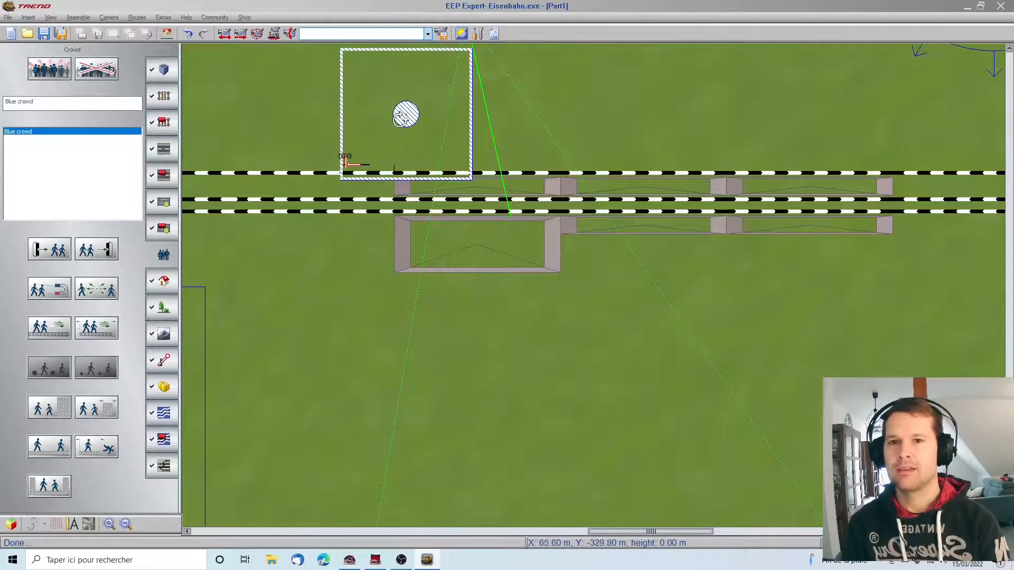
In the 3D view, select the new crowd platform and tilt it into a ramp.
click(13, 524)
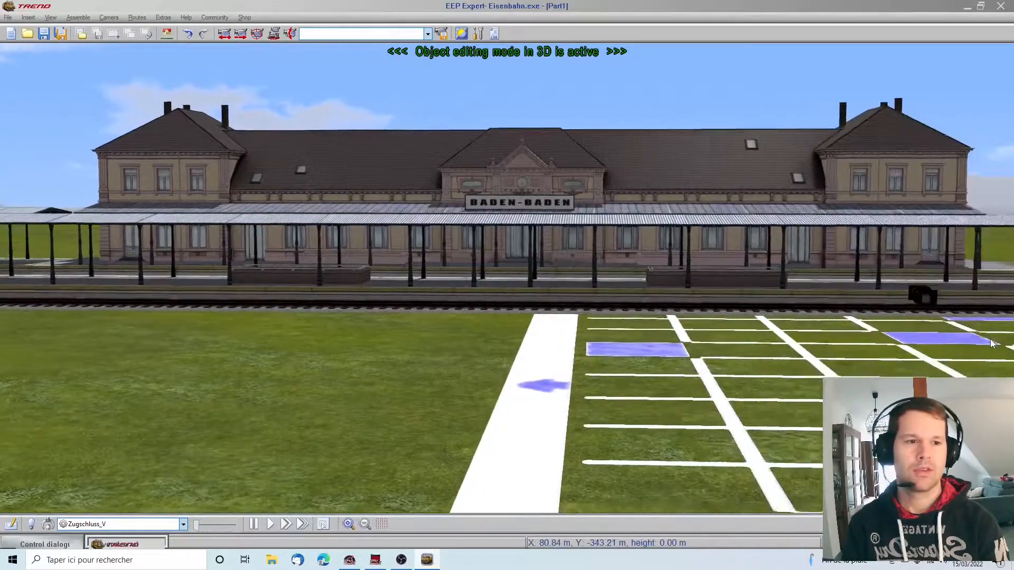
right_drag(990, 344, 264, 343)
click(362, 366)
scroll(362, 366, down, 10)
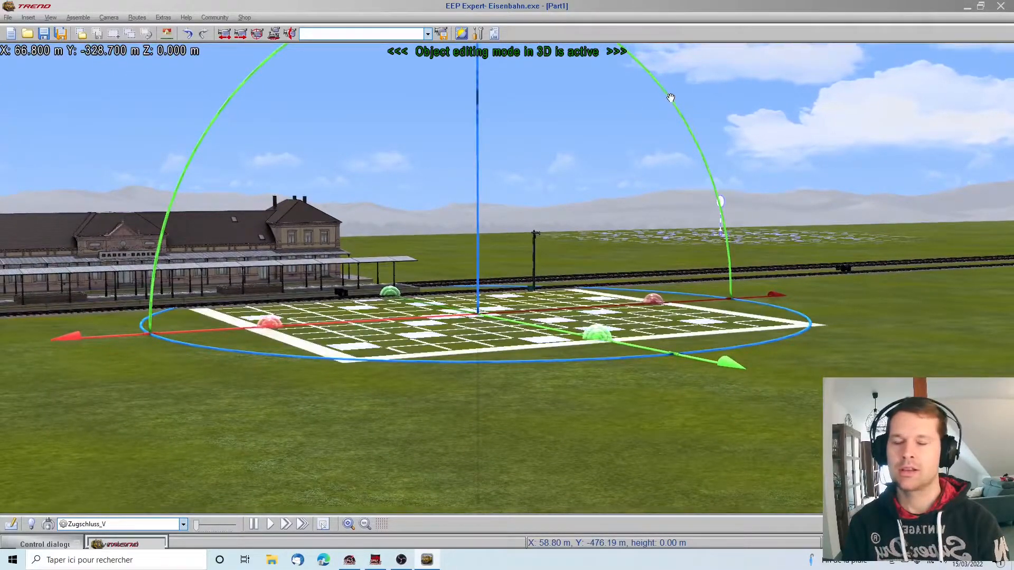
drag(666, 93, 710, 146)
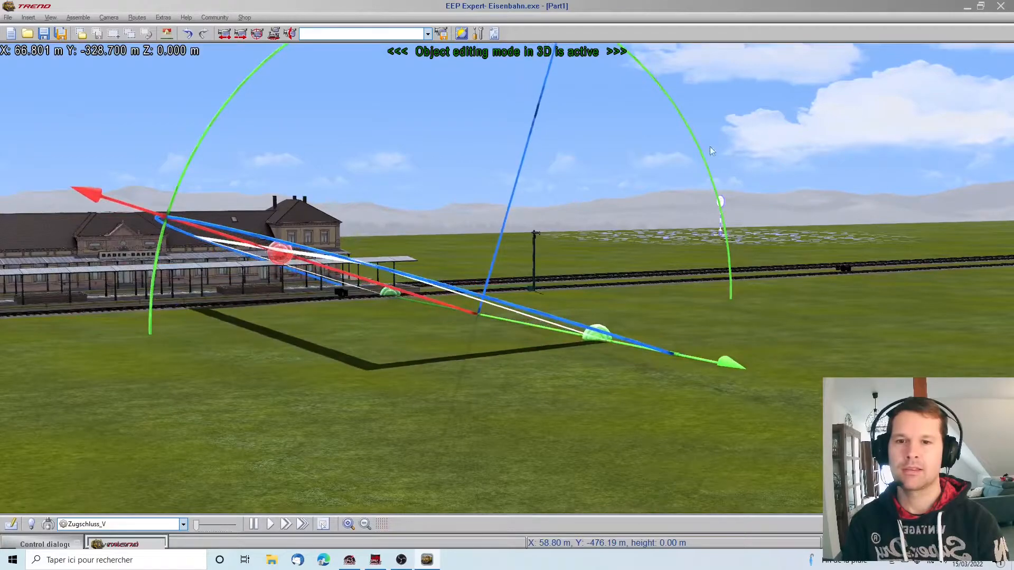
click(28, 311)
middle_drag(436, 333, 456, 280)
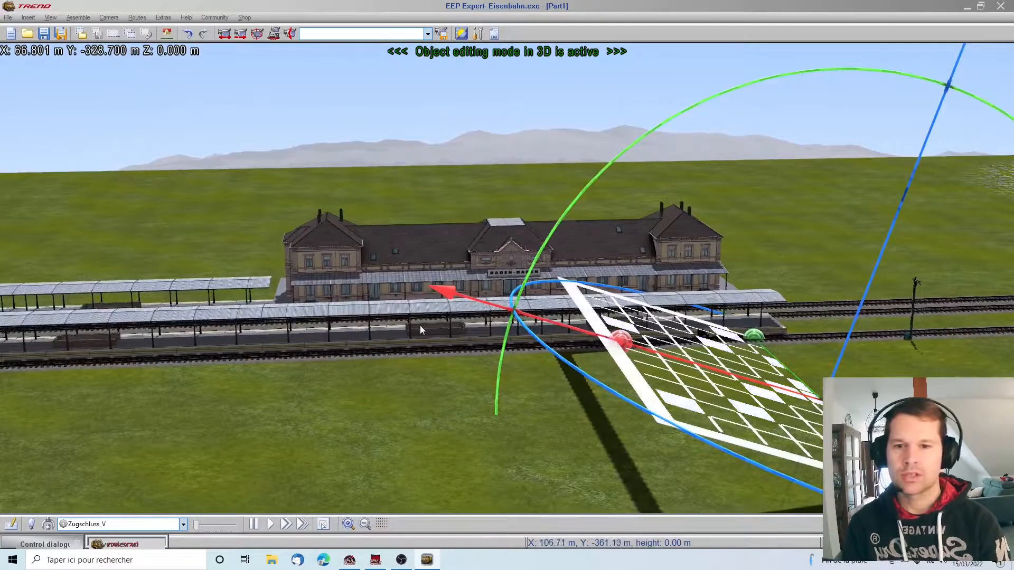
Move the tilted crowd platform to Y -356.175 m over the island platform and narrow it to fit between the tracks.
click(167, 35)
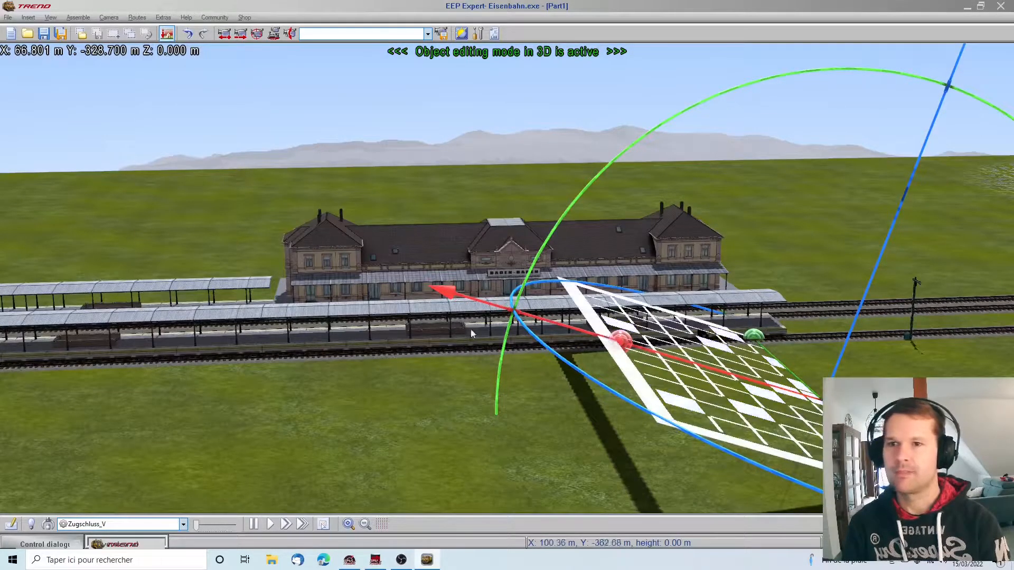
middle_drag(482, 297, 353, 237)
middle_drag(656, 491, 792, 520)
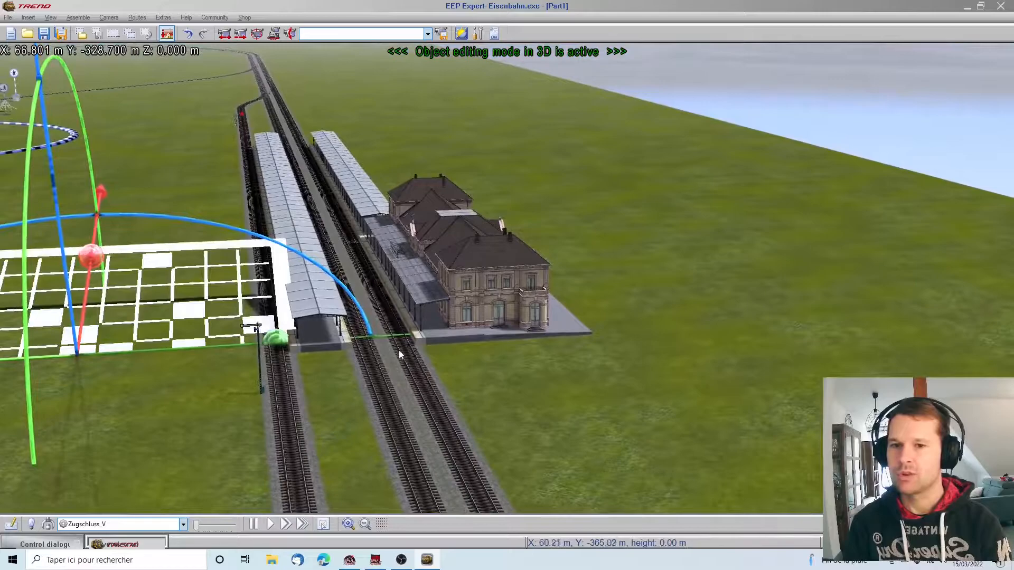
drag(400, 354, 629, 294)
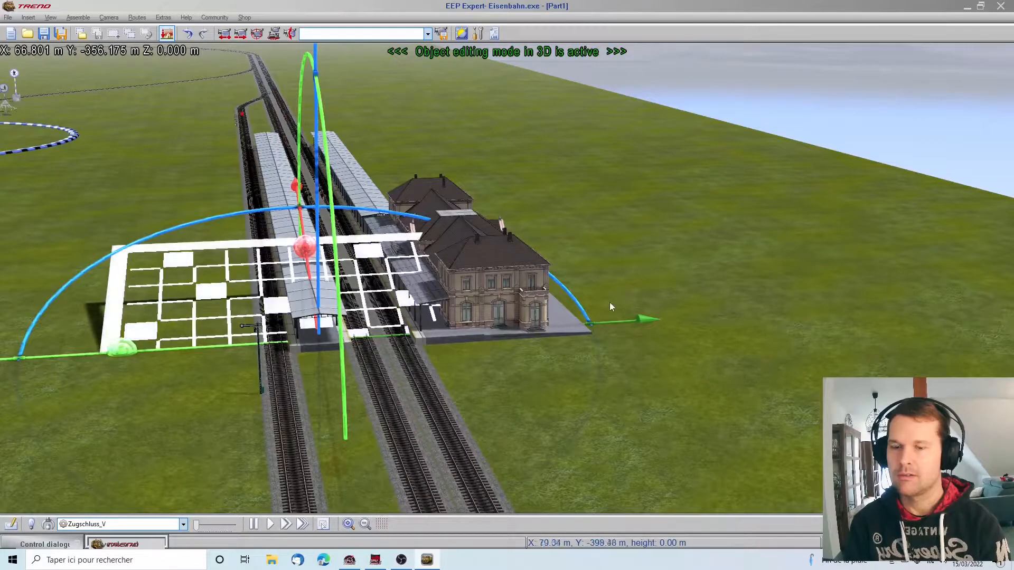
mouse_move(283, 391)
middle_down()
mouse_move(264, 404)
mouse_move(295, 394)
mouse_move(288, 389)
middle_up()
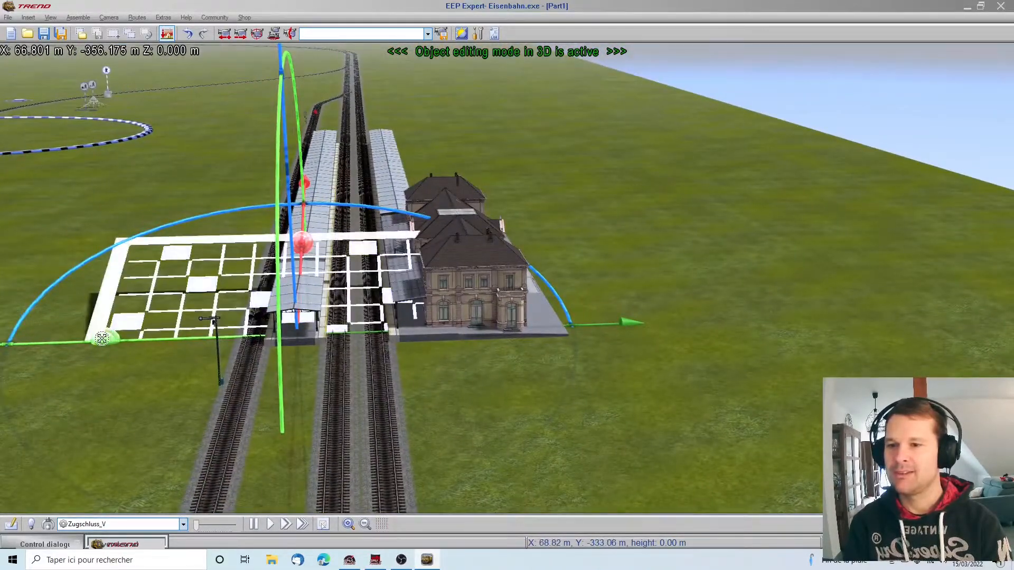
drag(102, 338, 220, 334)
Shift the narrowed ramp along the island platform to X 101.713 m.
middle_drag(253, 366, 36, 423)
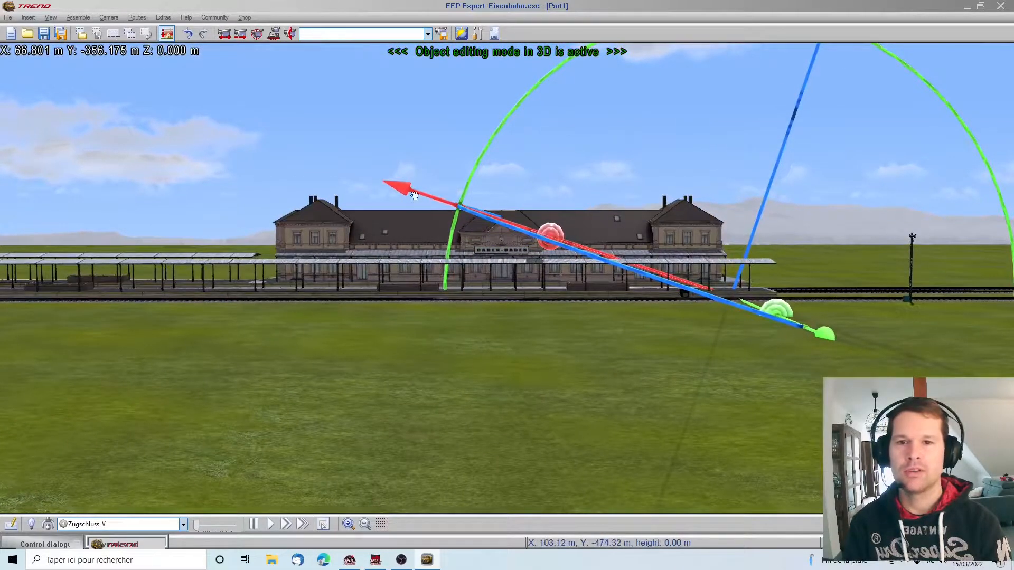
drag(414, 196, 56, 142)
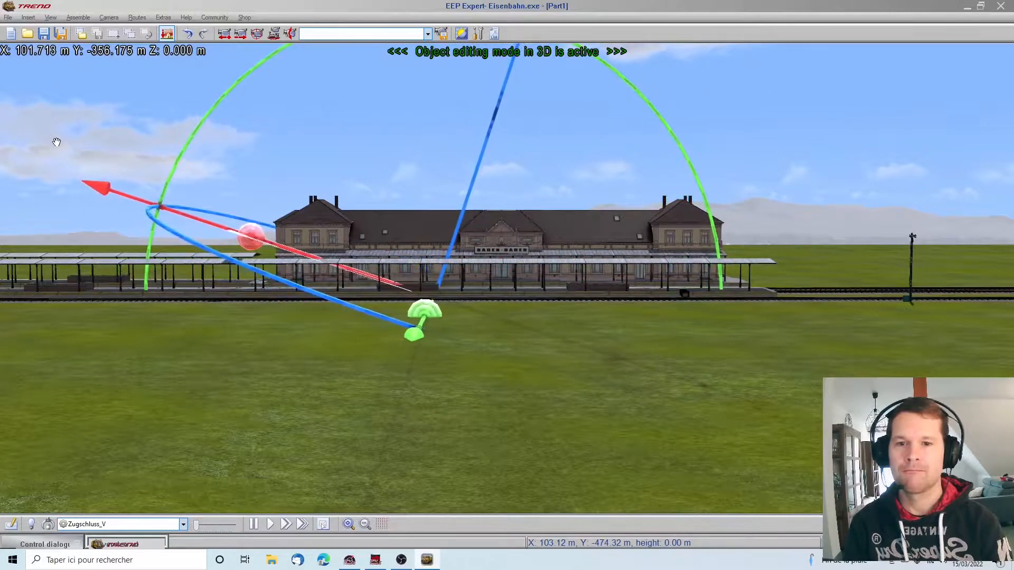
middle_drag(490, 427, 491, 398)
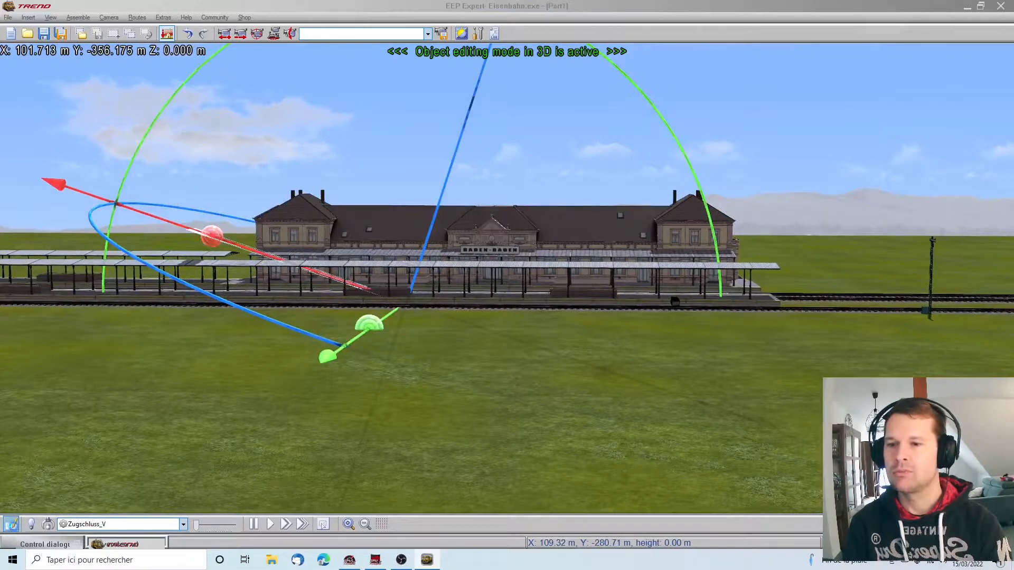
In the 2D plan, place a crowd source, confirm its properties and move it onto the narrow ramp platform.
click(11, 523)
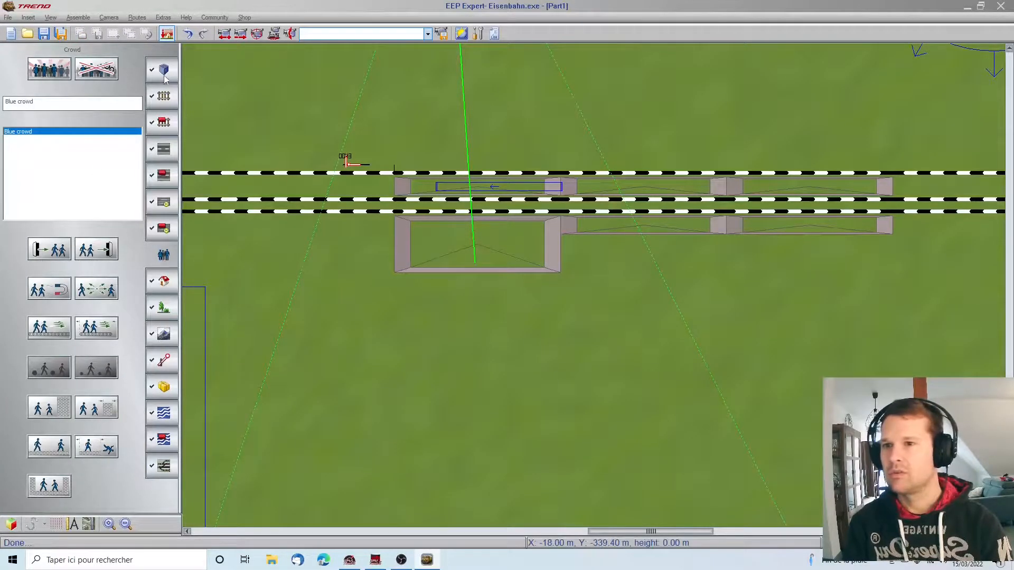
click(53, 256)
click(500, 119)
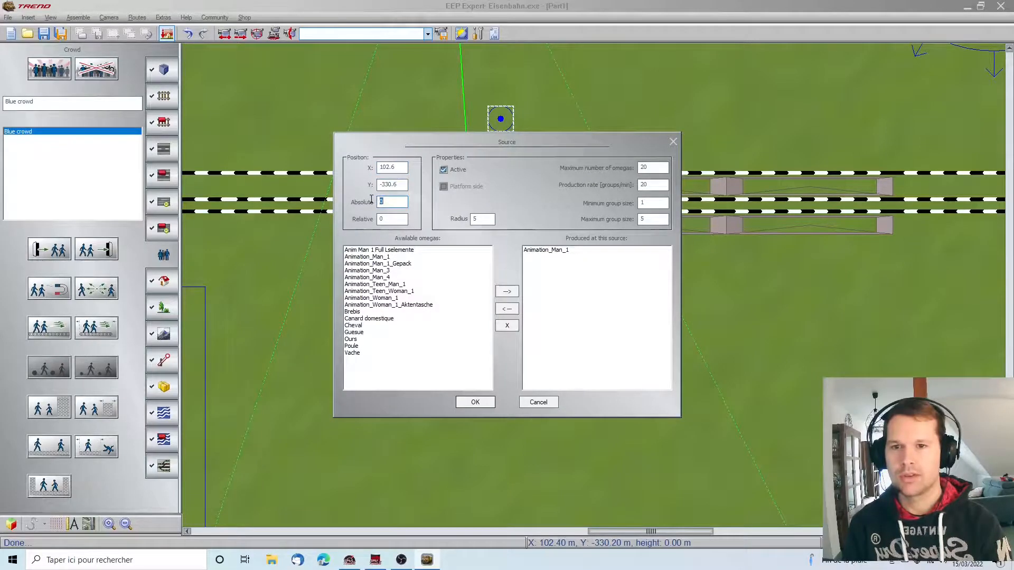
key(Return)
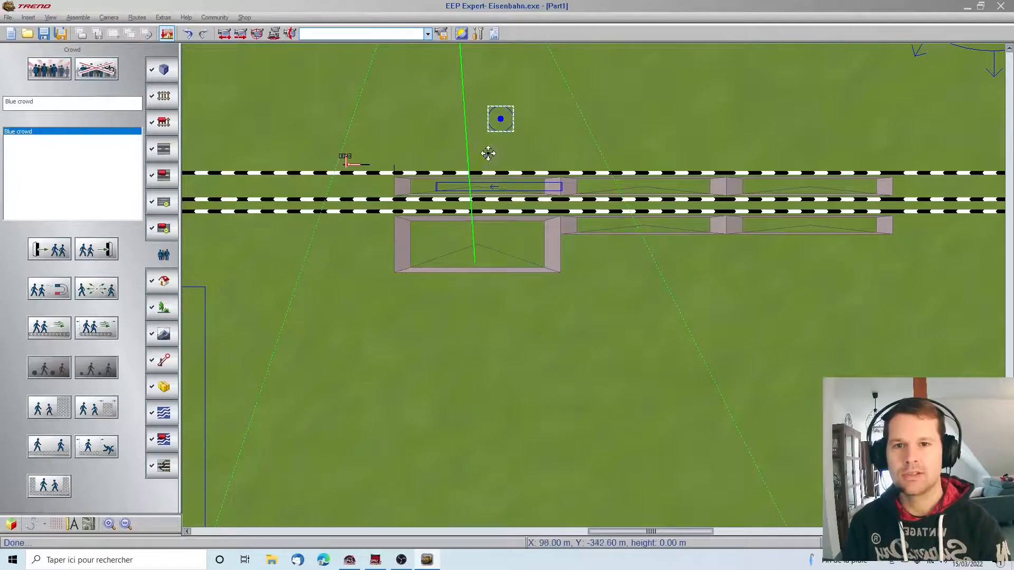
click(476, 186)
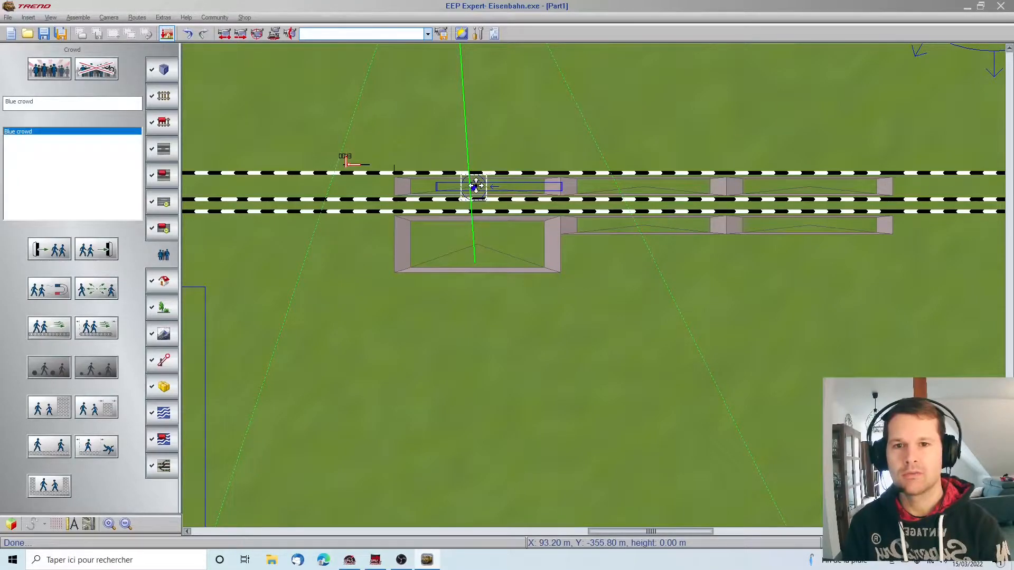
Examine in 3D how the crowd source lies relative to the ramp and the underpass beneath the station.
click(11, 524)
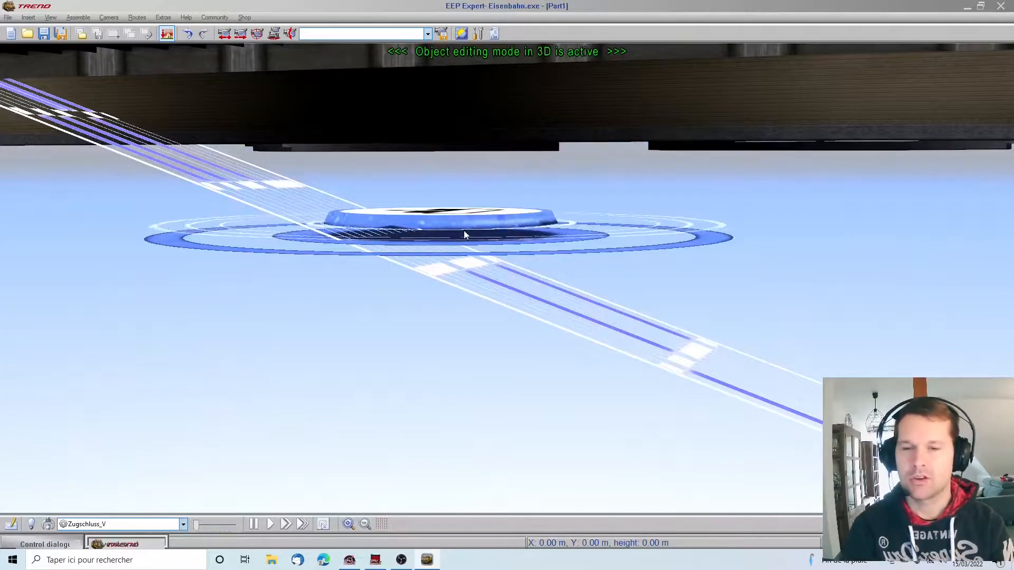
scroll(452, 257, down, 3)
scroll(446, 259, down, 3)
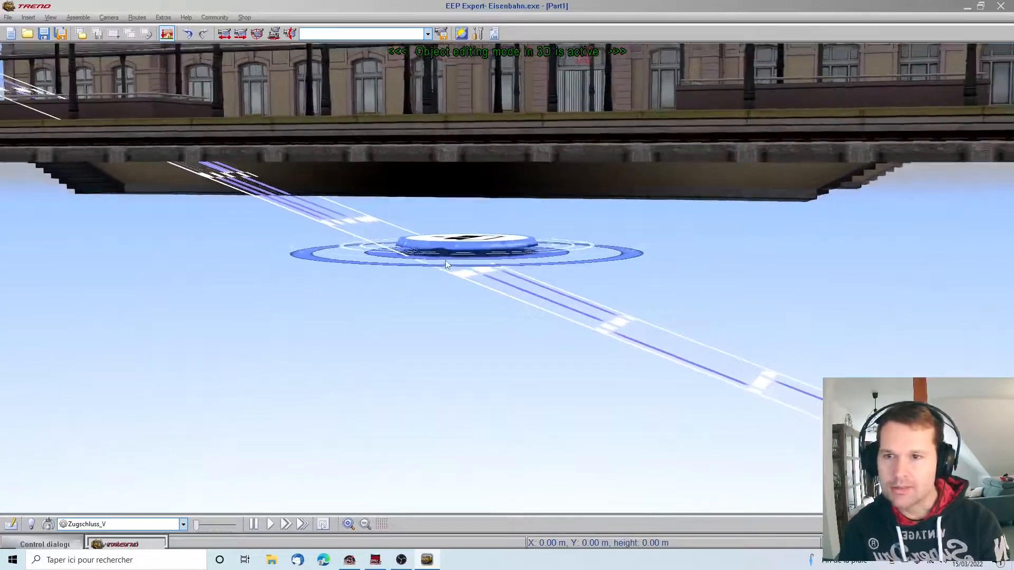
scroll(445, 259, up, 5)
mouse_move(455, 321)
right_down()
mouse_move(426, 374)
mouse_move(376, 417)
right_up()
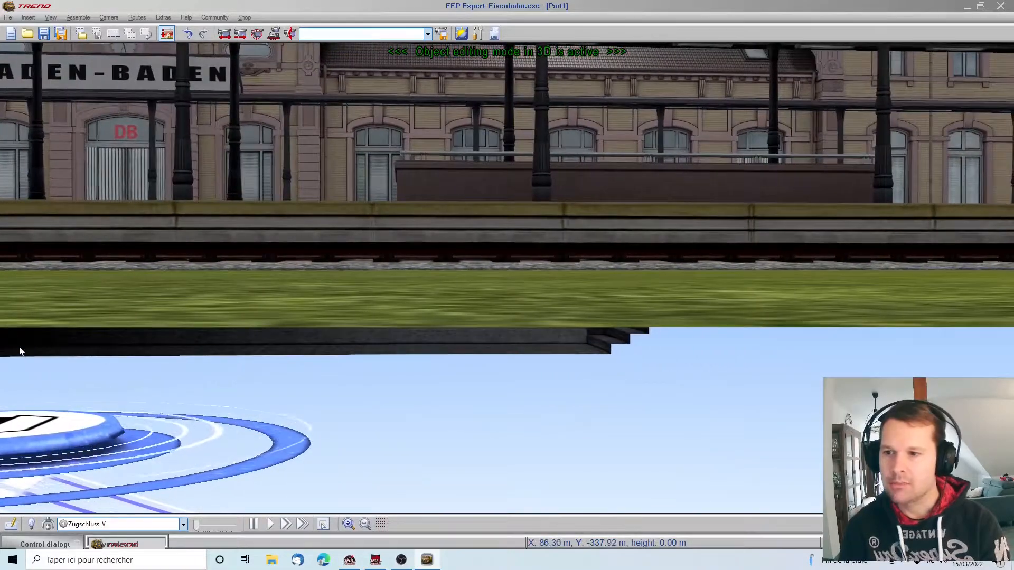
mouse_move(19, 347)
right_down()
mouse_move(442, 396)
mouse_move(251, 433)
mouse_move(276, 417)
mouse_move(287, 444)
mouse_move(289, 408)
right_up()
scroll(275, 394, down, 2)
scroll(274, 391, up, 2)
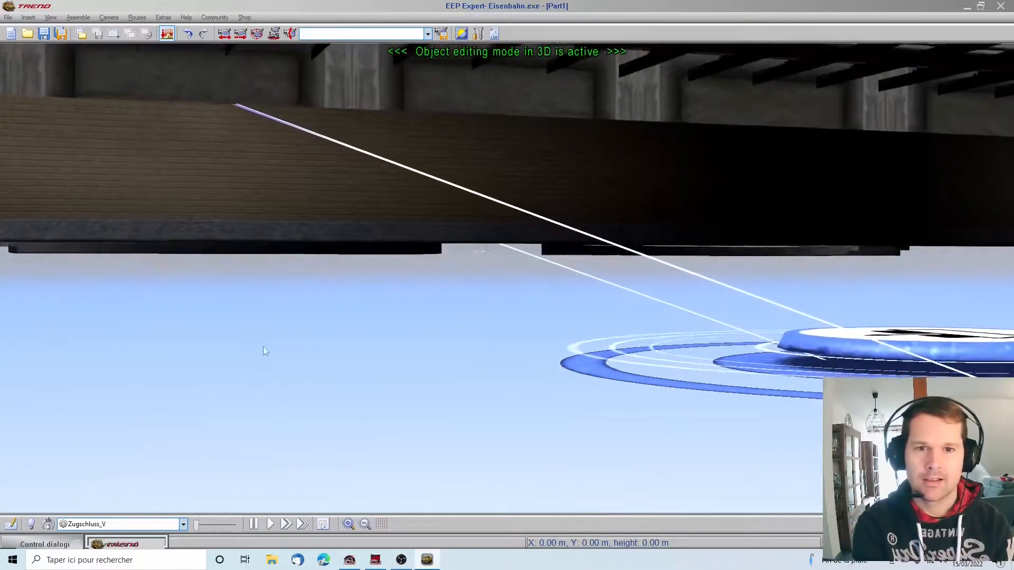
scroll(269, 249, down, 7)
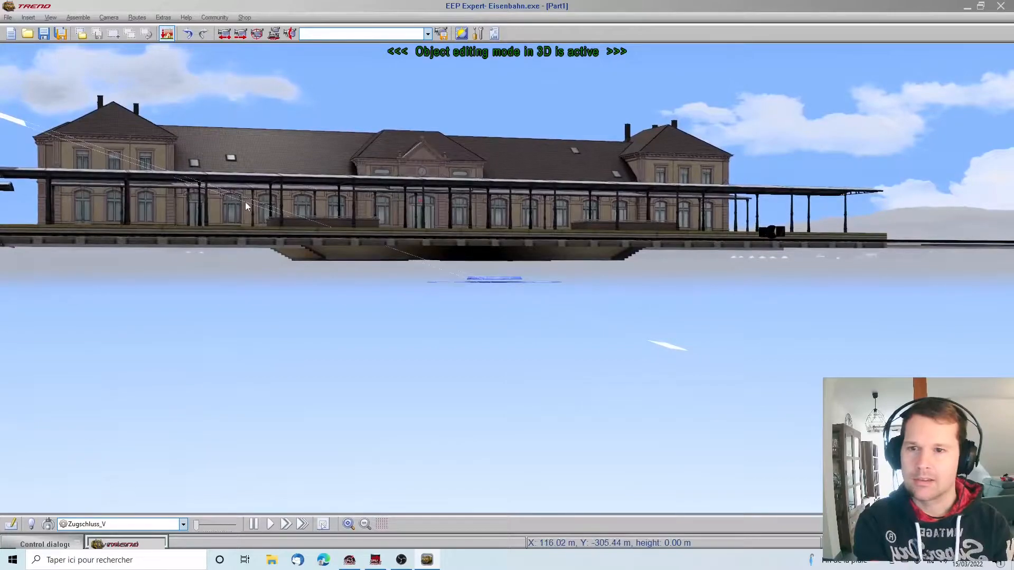
Move the ramp platform to X 106.466 m and tilt it more steeply.
click(245, 201)
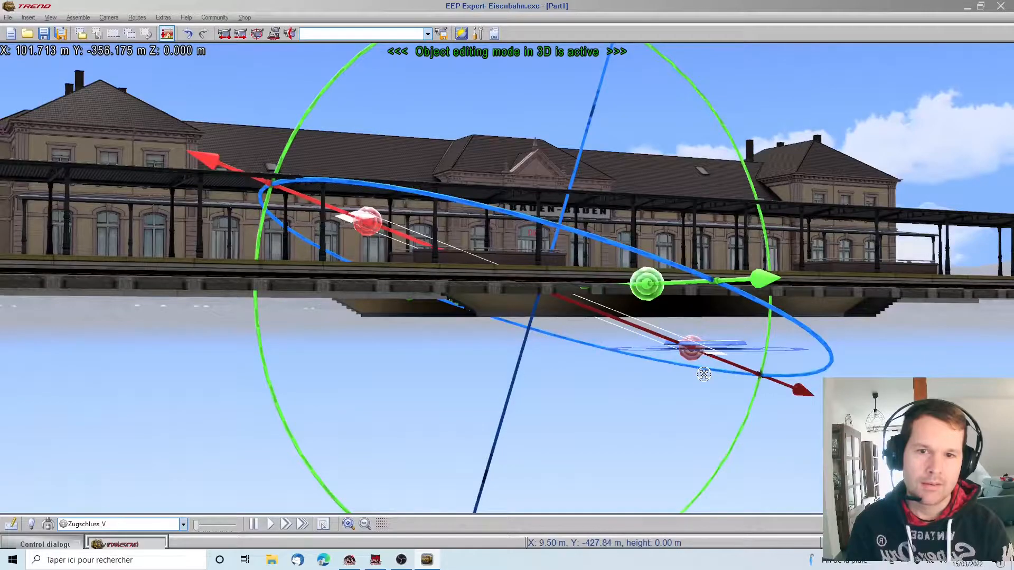
drag(215, 160, 36, 174)
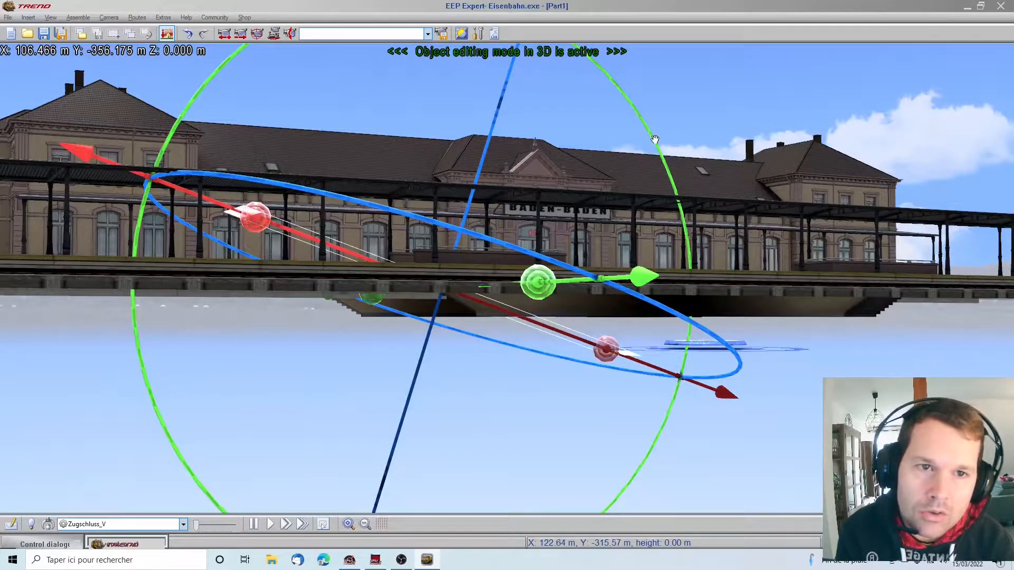
drag(654, 139, 665, 181)
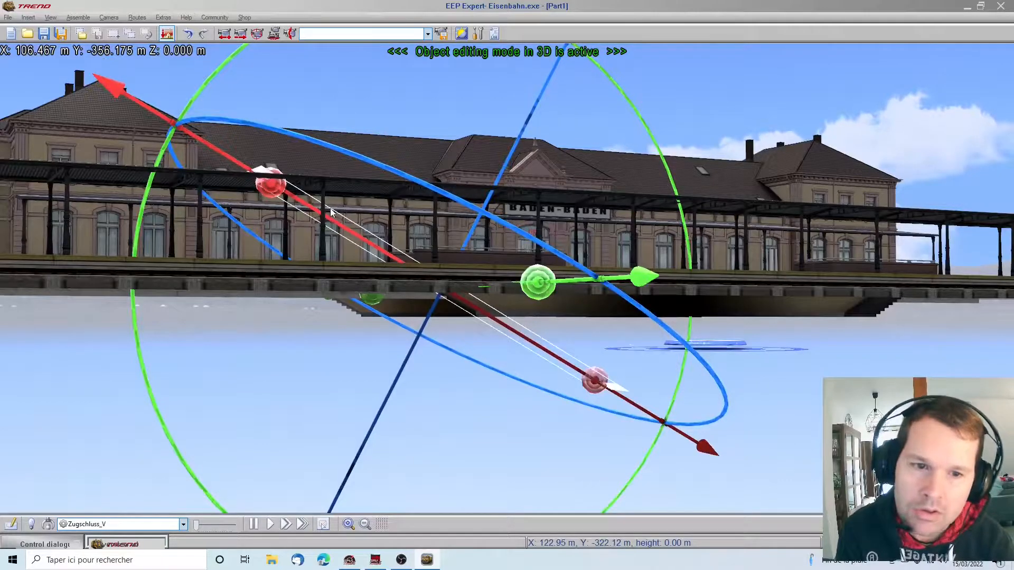
Lower the ramp along its slope to X 99.472 m, Z -3.828 m and shorten it.
click(166, 34)
drag(105, 82, 203, 184)
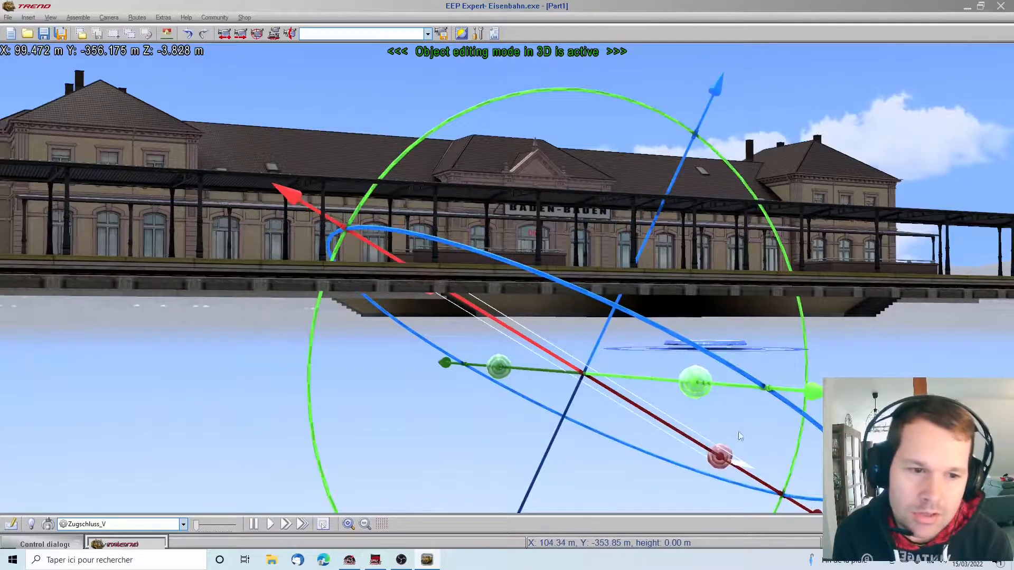
drag(719, 460, 678, 441)
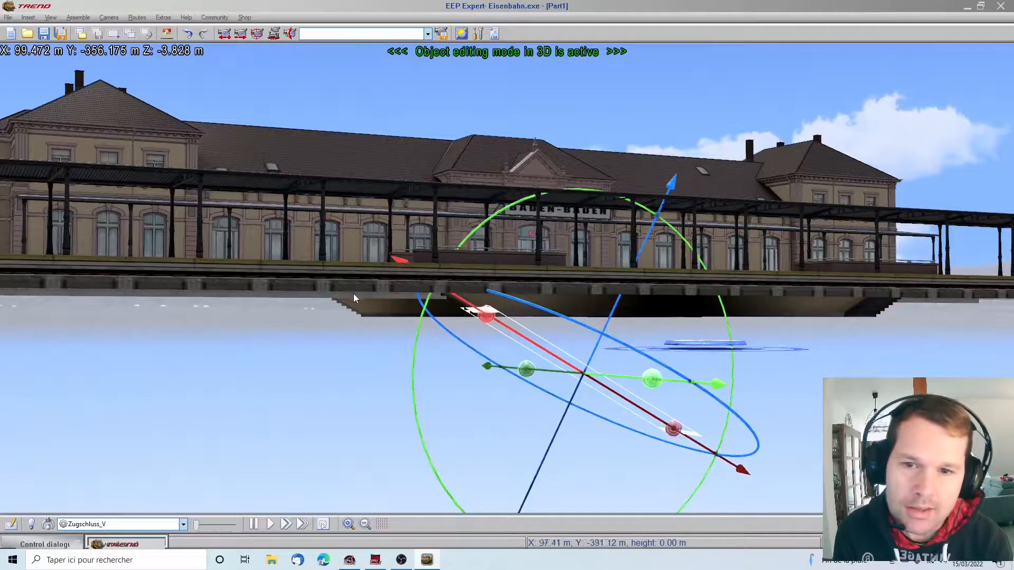
Raise the ramp along its slope to X 102.660 m, Z -2.083 m and shorten it further.
drag(395, 259, 337, 219)
right_drag(701, 482, 724, 373)
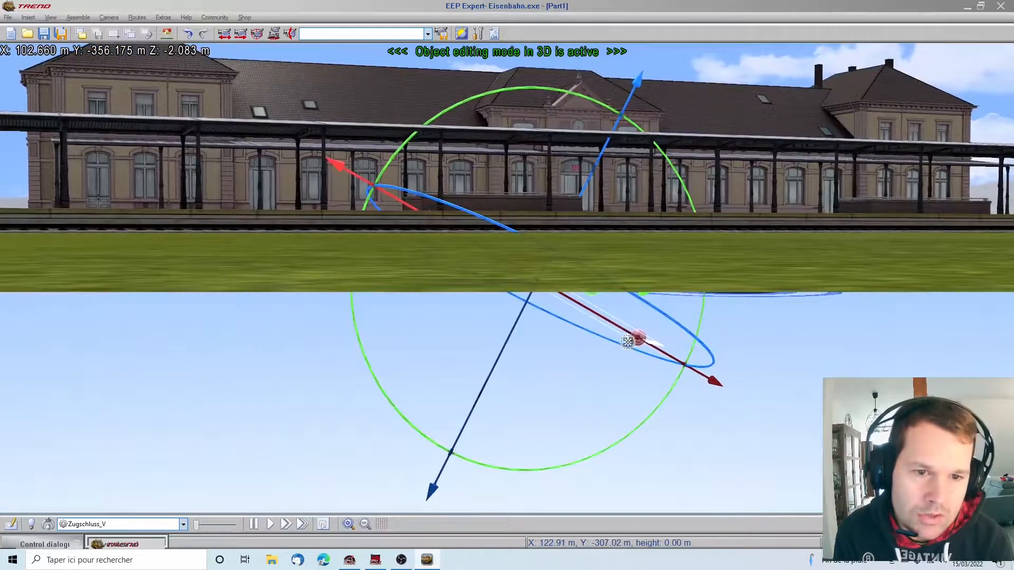
drag(636, 339, 615, 324)
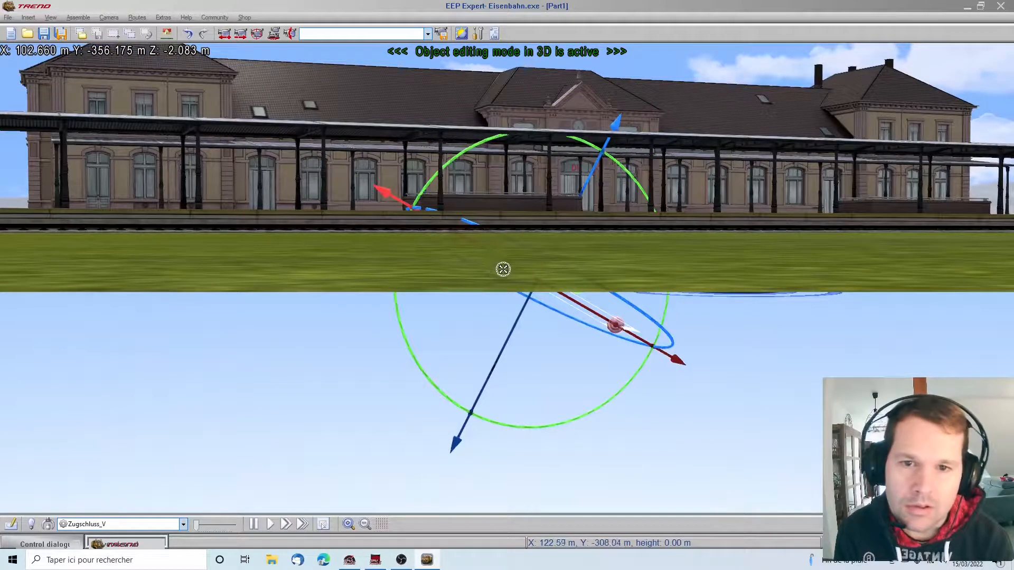
scroll(448, 231, up, 6)
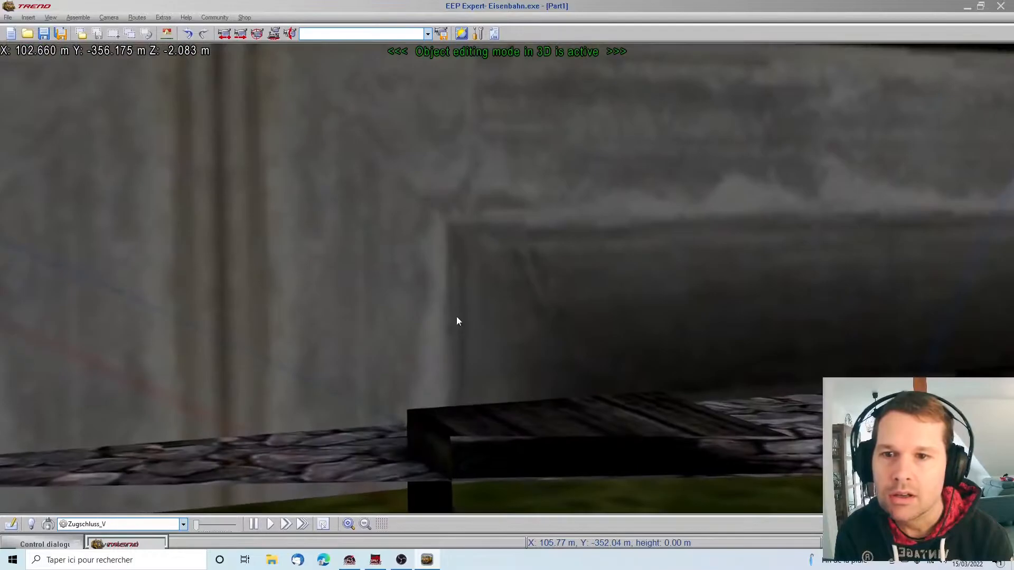
Raise the ramp along its slope to X 103.851 m, Z -1.431 m and shift it sideways to Y -356.091 m.
right_drag(429, 327, 635, 452)
mouse_move(990, 299)
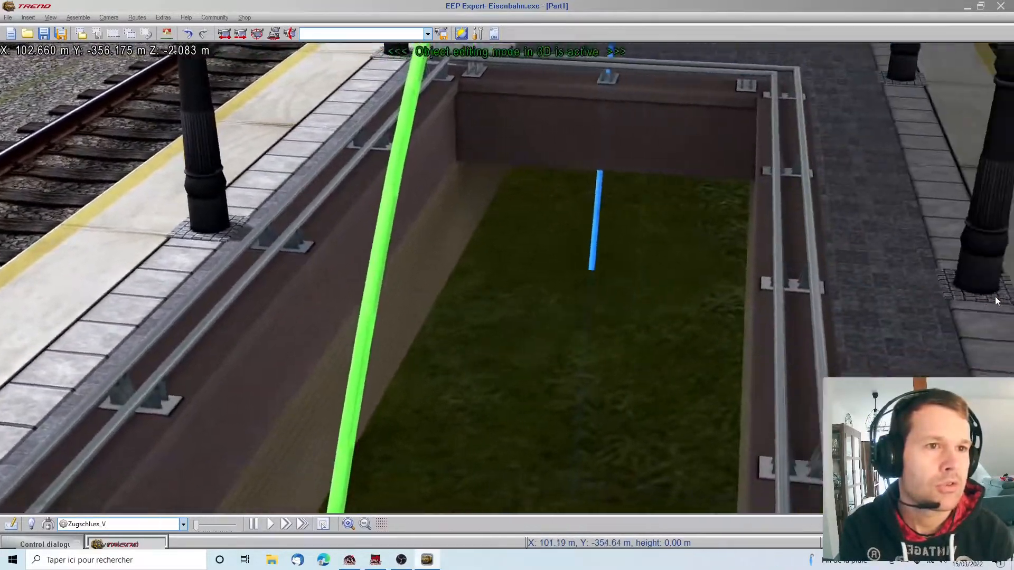
scroll(502, 301, up, 4)
scroll(487, 273, down, 5)
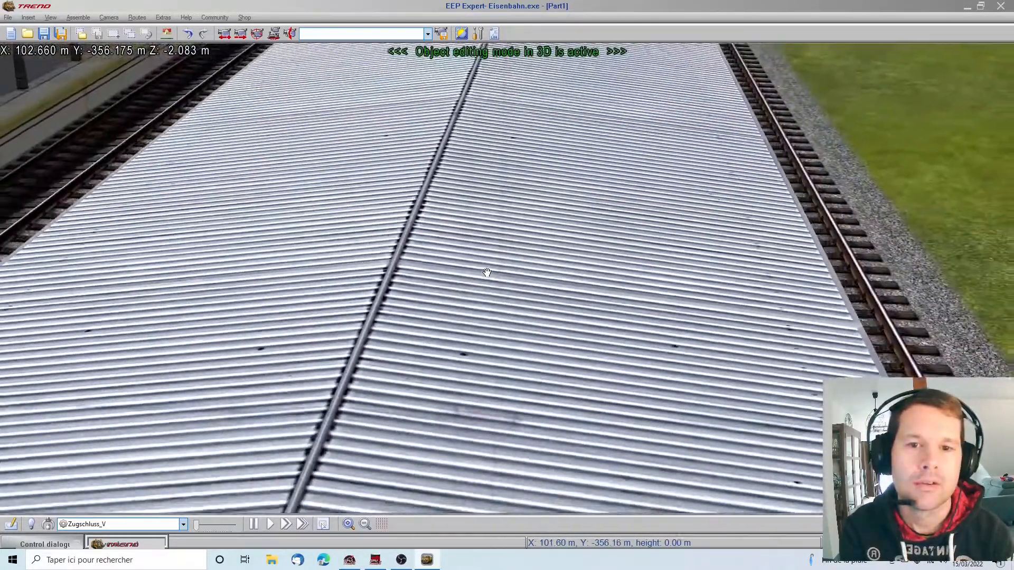
scroll(486, 274, up, 5)
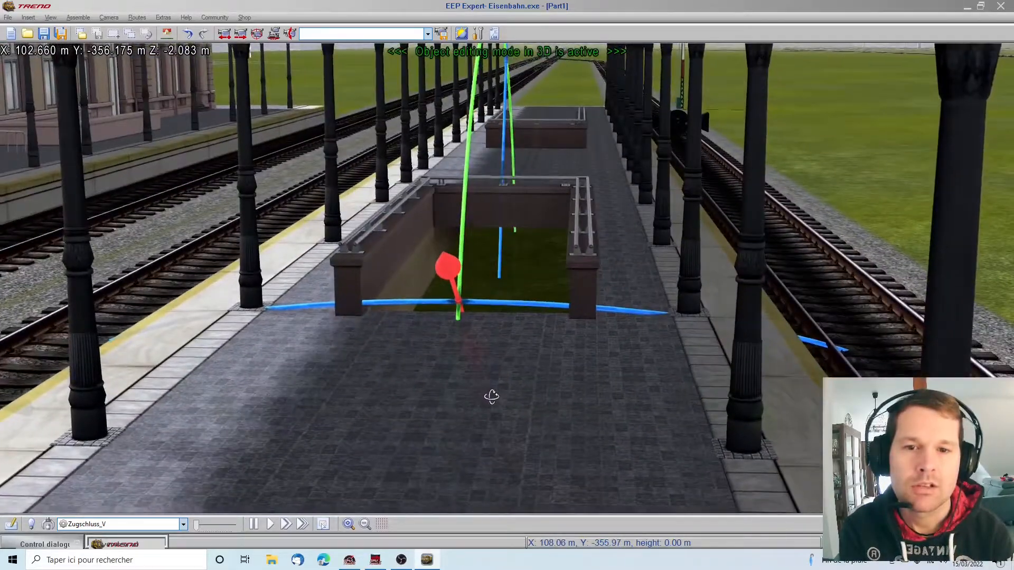
drag(448, 274, 430, 220)
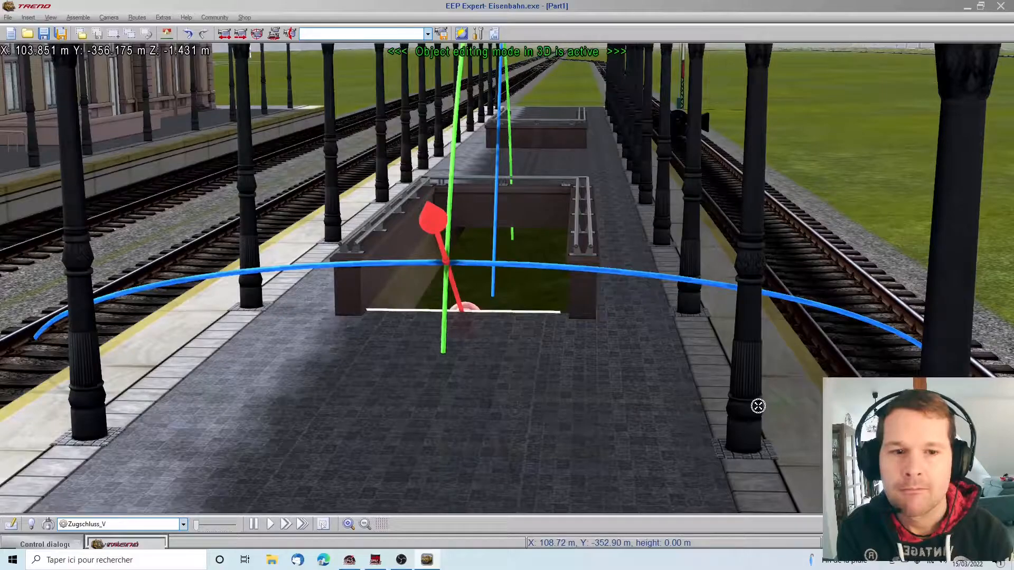
drag(704, 405, 783, 403)
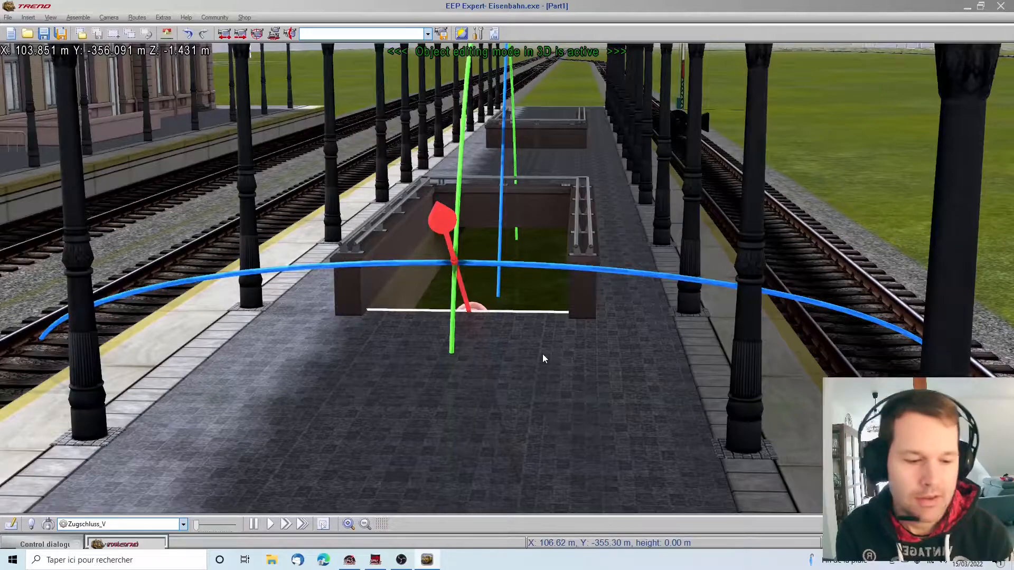
Shorten the ramp to a width of about 7.8 m, adjust its position to X 104.59, height -1.03, and review its properties.
scroll(543, 354, down, 10)
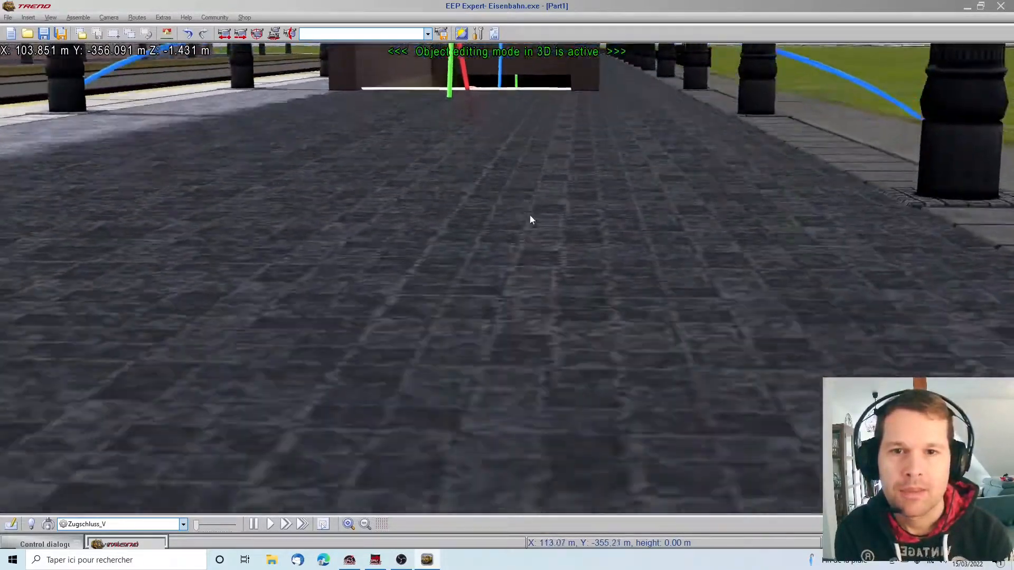
scroll(529, 214, down, 5)
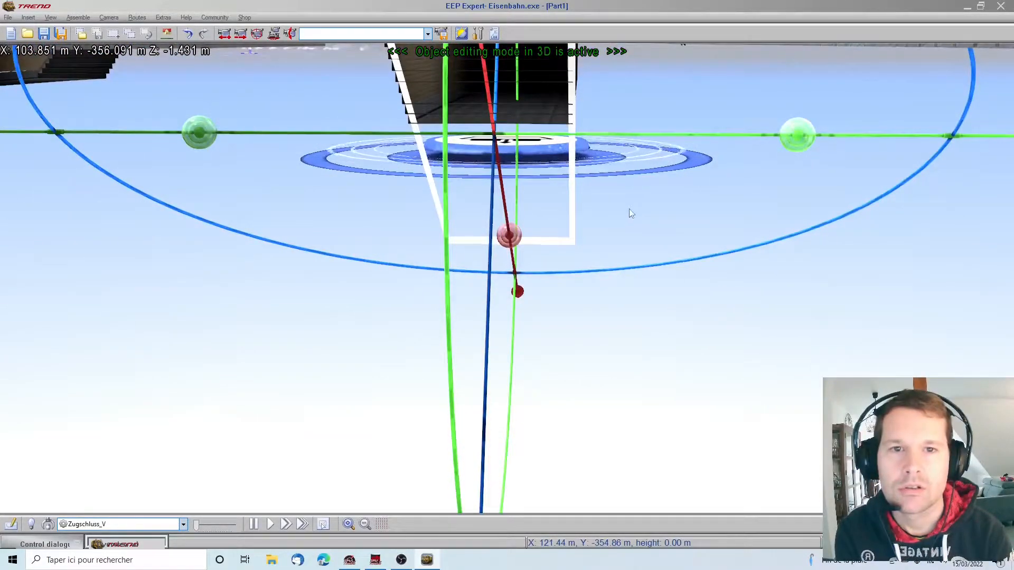
right_drag(629, 209, 269, 406)
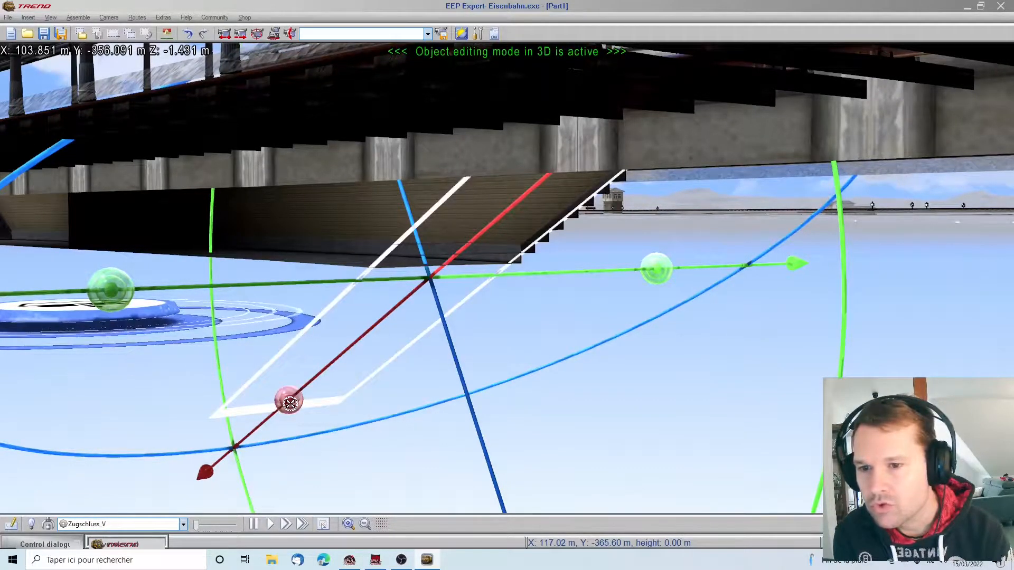
drag(290, 403, 312, 381)
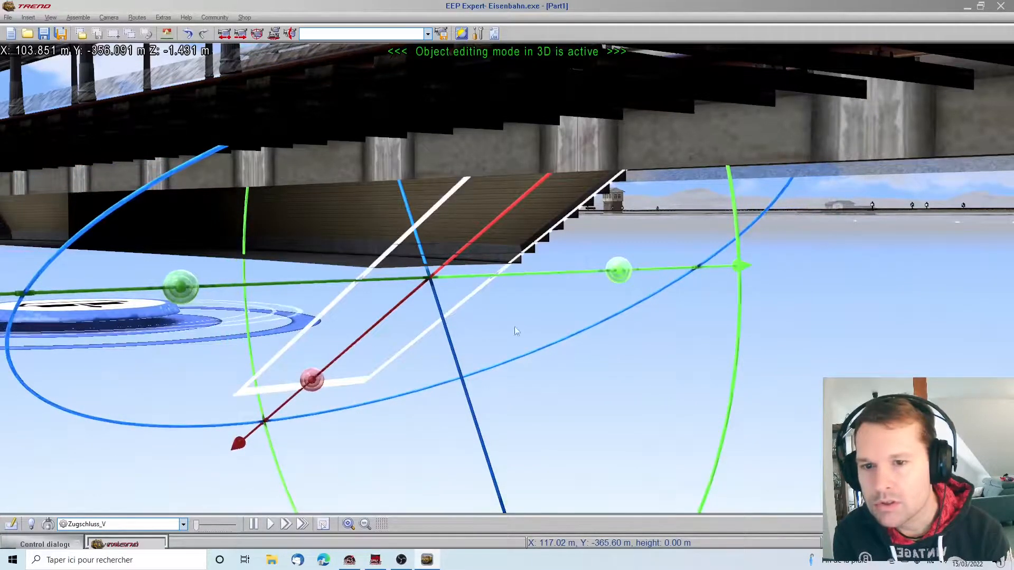
scroll(594, 330, up, 1)
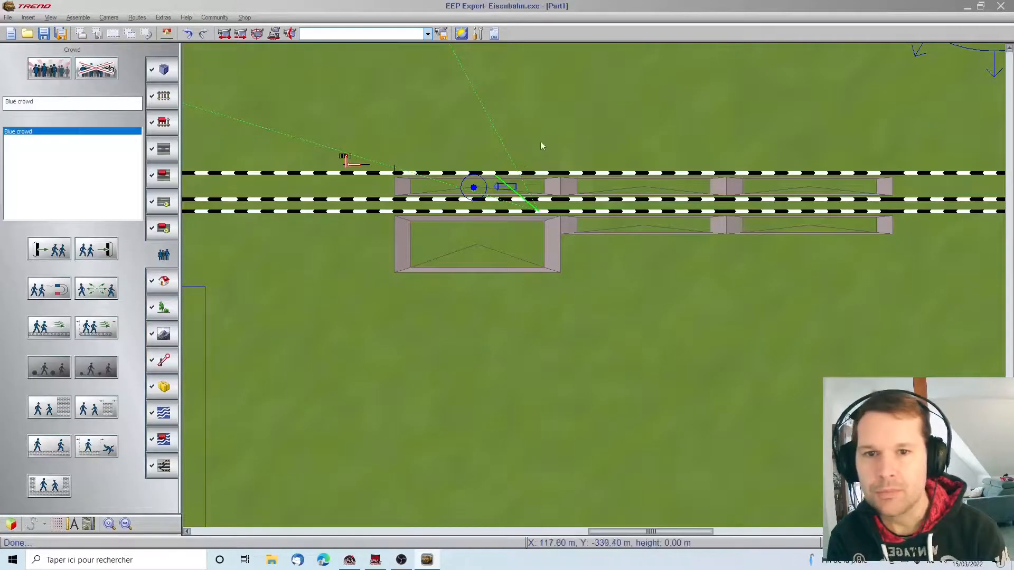
double_click(498, 190)
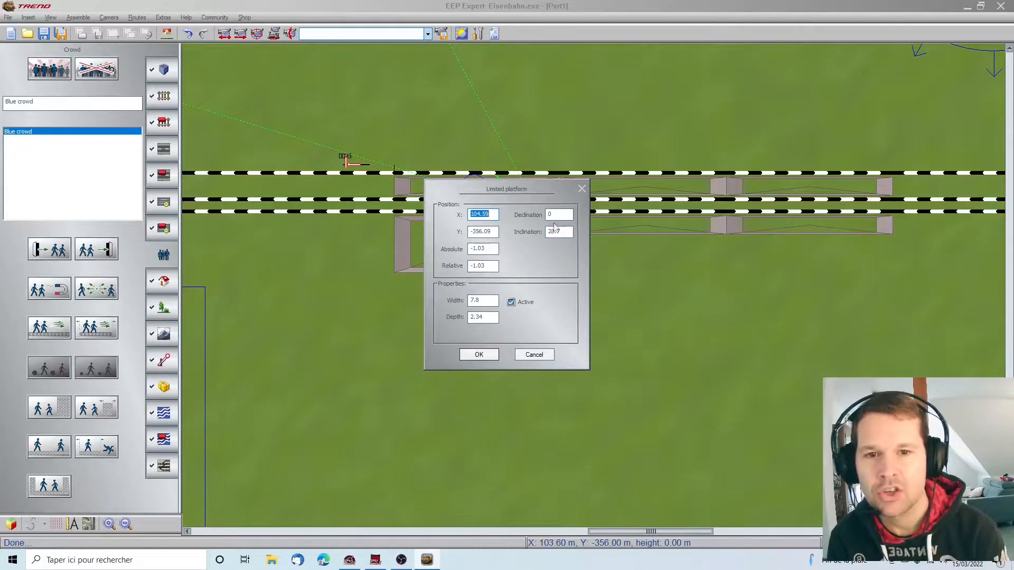
click(478, 355)
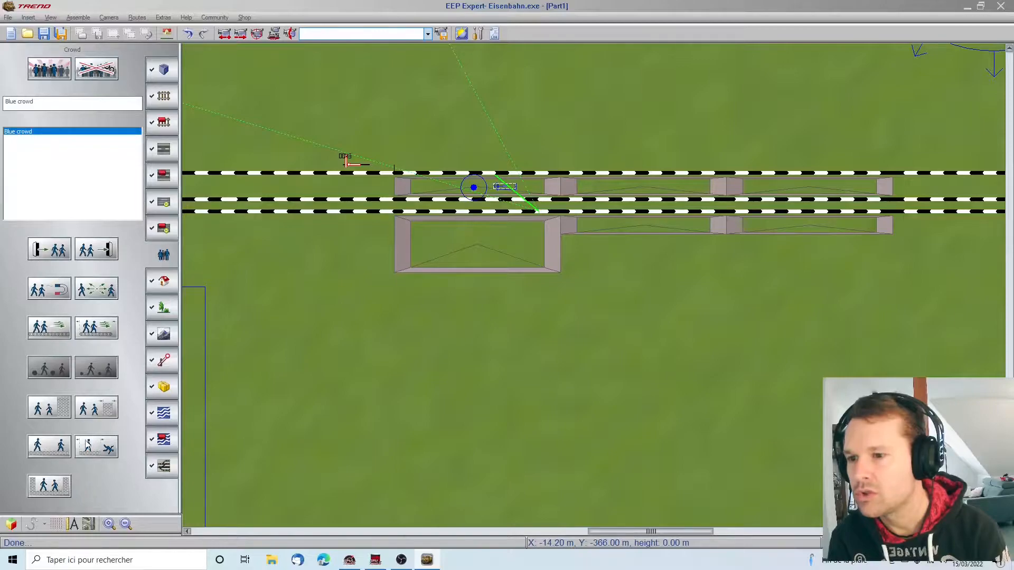
Place a new limited platform beyond the tracks at about X 107, Y -322 and inspect its default properties.
click(88, 454)
click(515, 98)
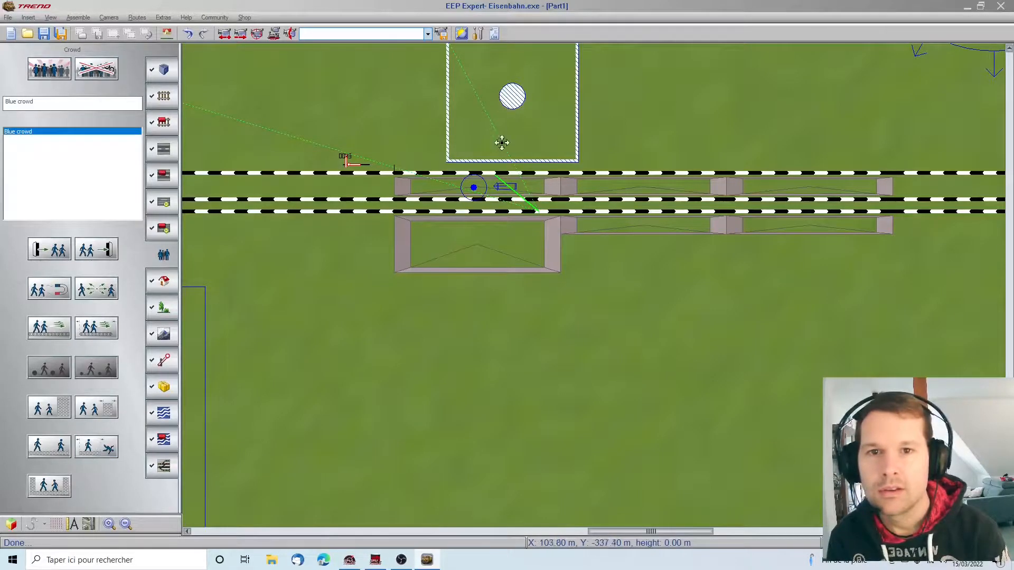
double_click(506, 120)
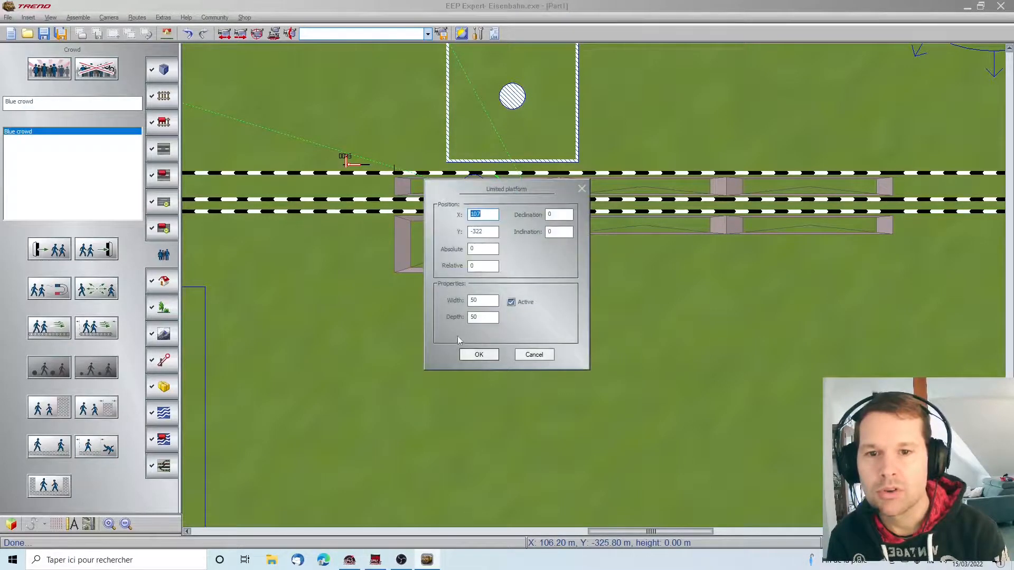
click(583, 189)
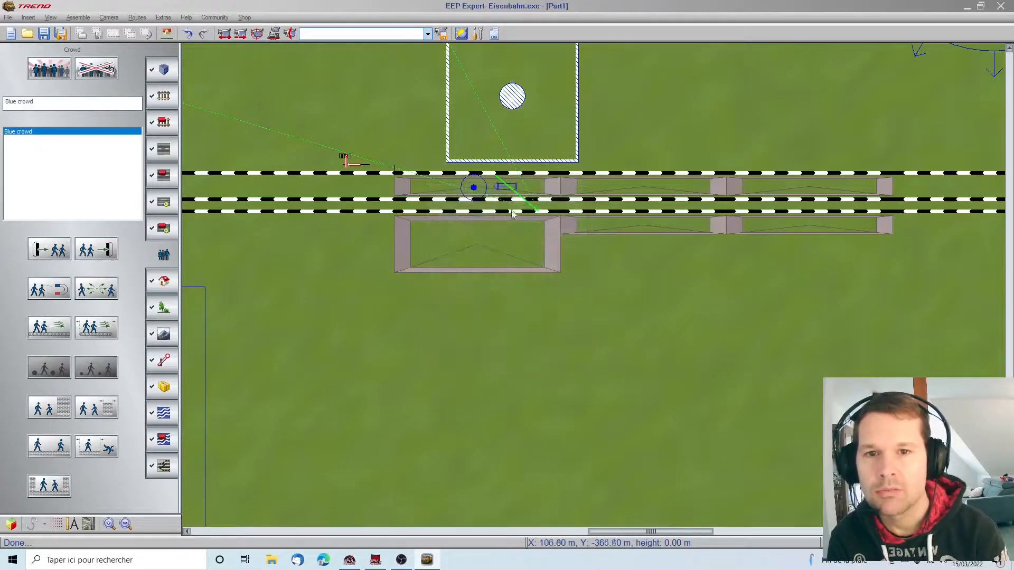
Check the first ramp's properties and give the new limited platform the same width of 7.8 and inclination of 28.7.
click(510, 190)
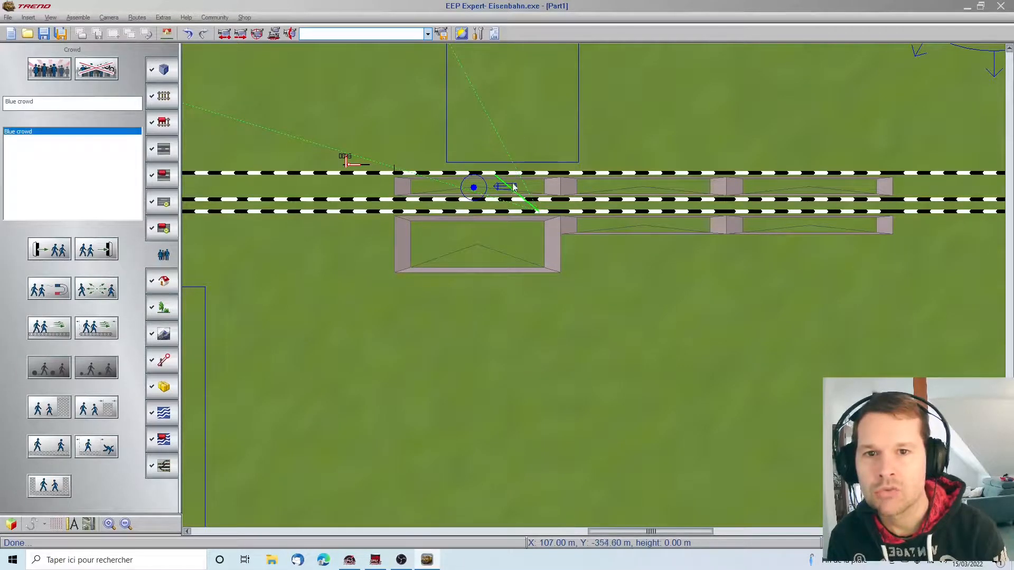
double_click(510, 188)
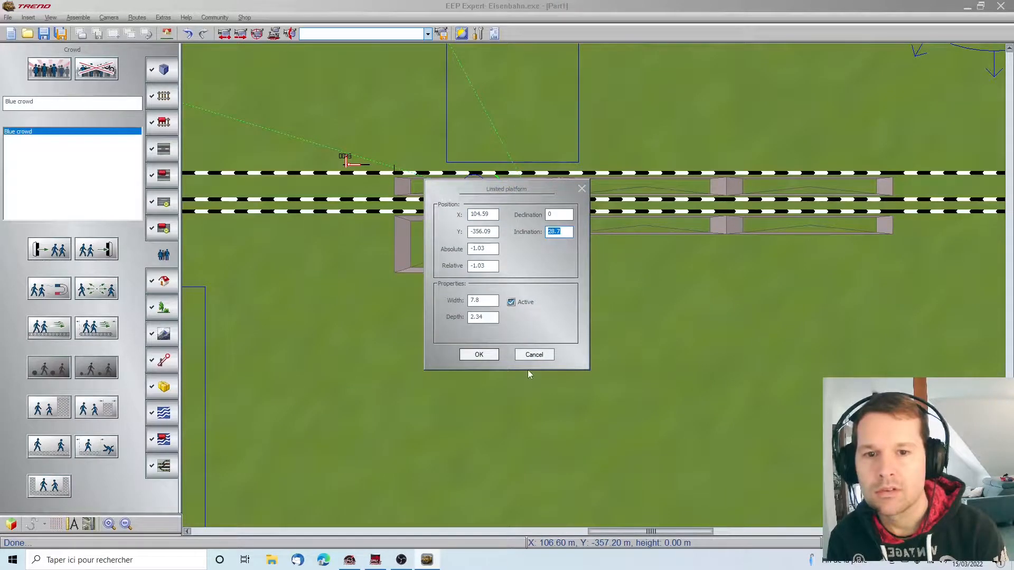
click(536, 355)
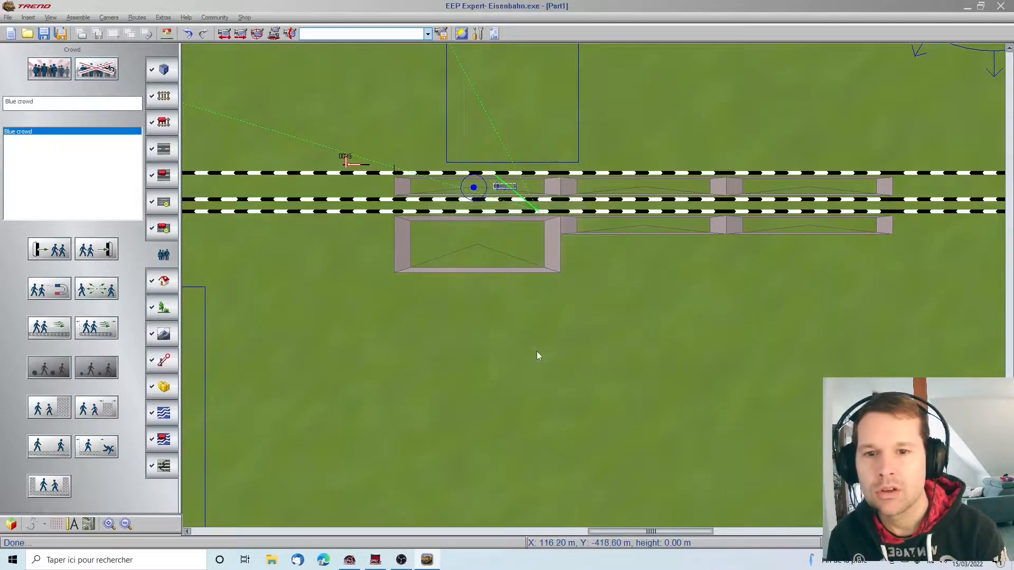
double_click(511, 98)
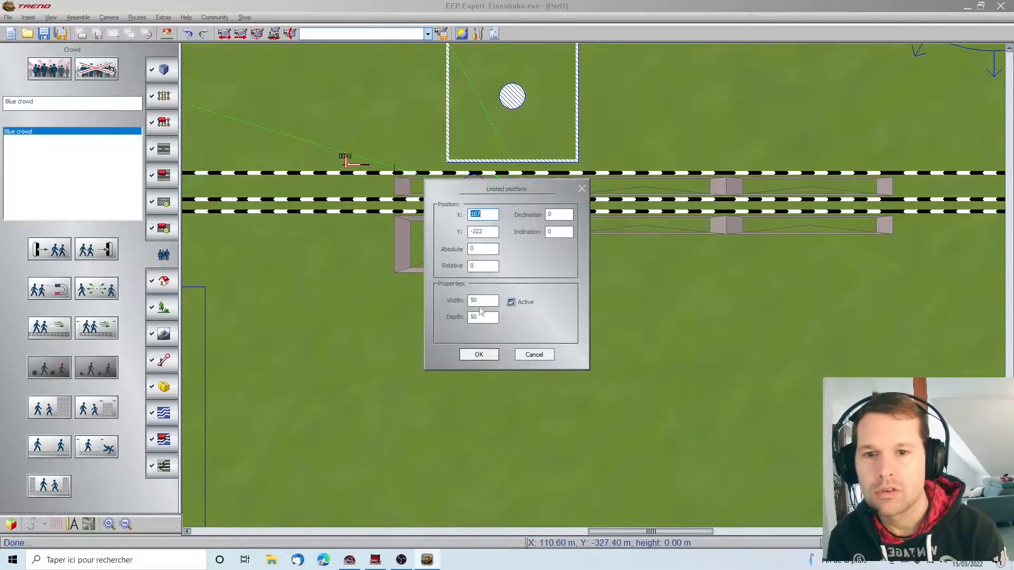
text(7.8)
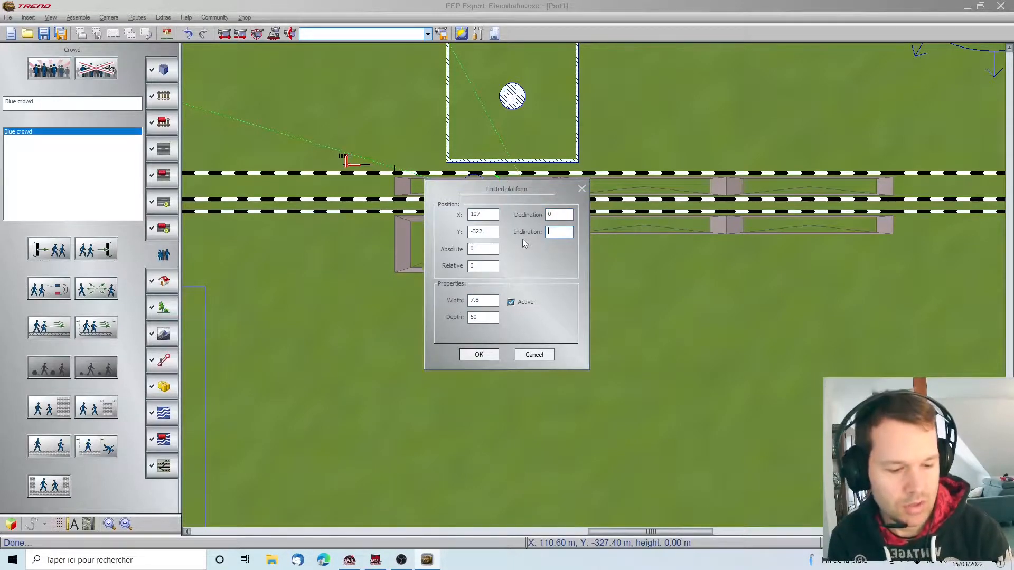
key(BackSpace)
text(28.7)
key(Return)
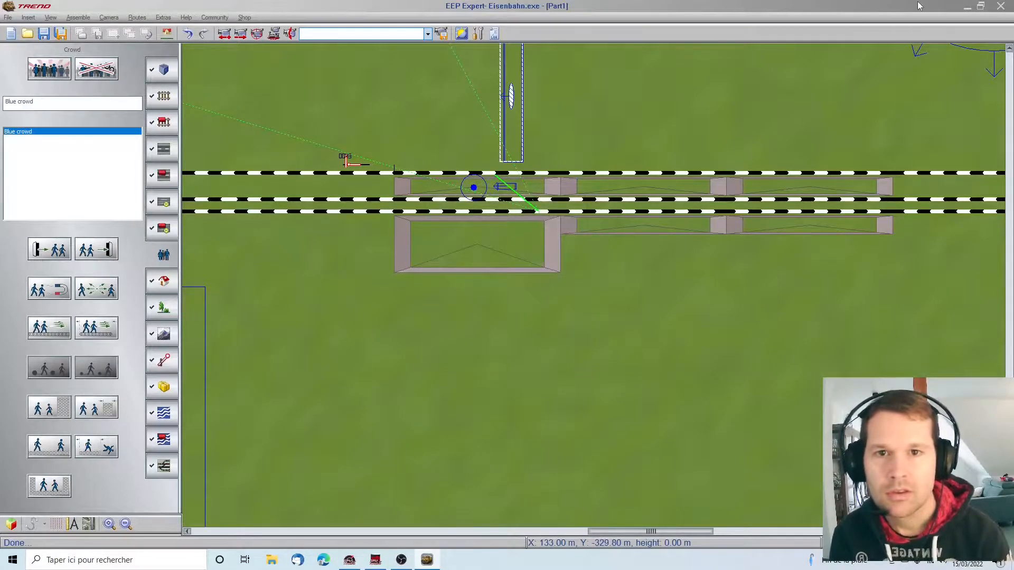
Copy the first ramp's depth of 2.34 to the new platform and reverse the new platform's direction through its declination.
click(508, 189)
double_click(506, 185)
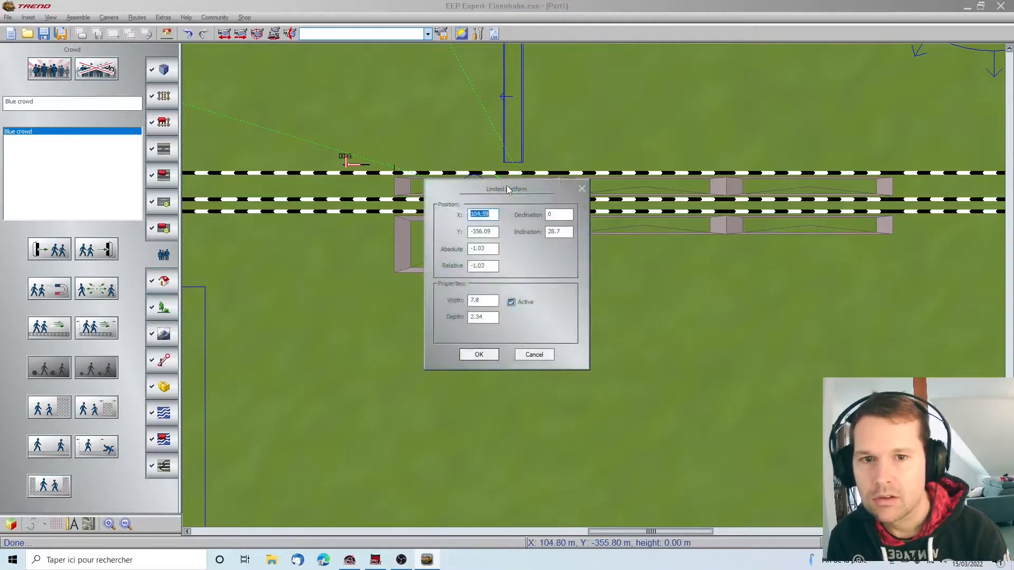
right_click(474, 316)
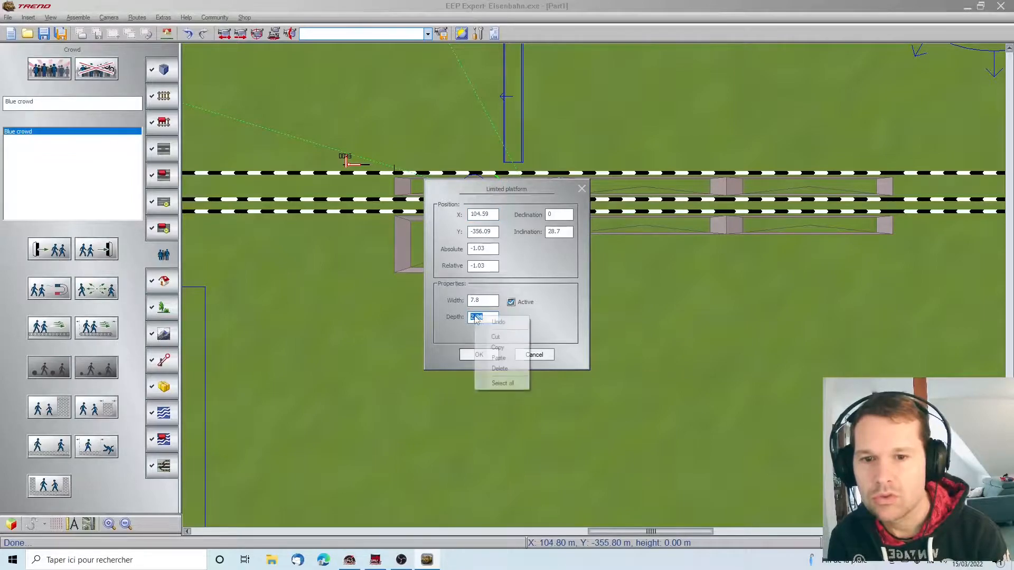
click(500, 350)
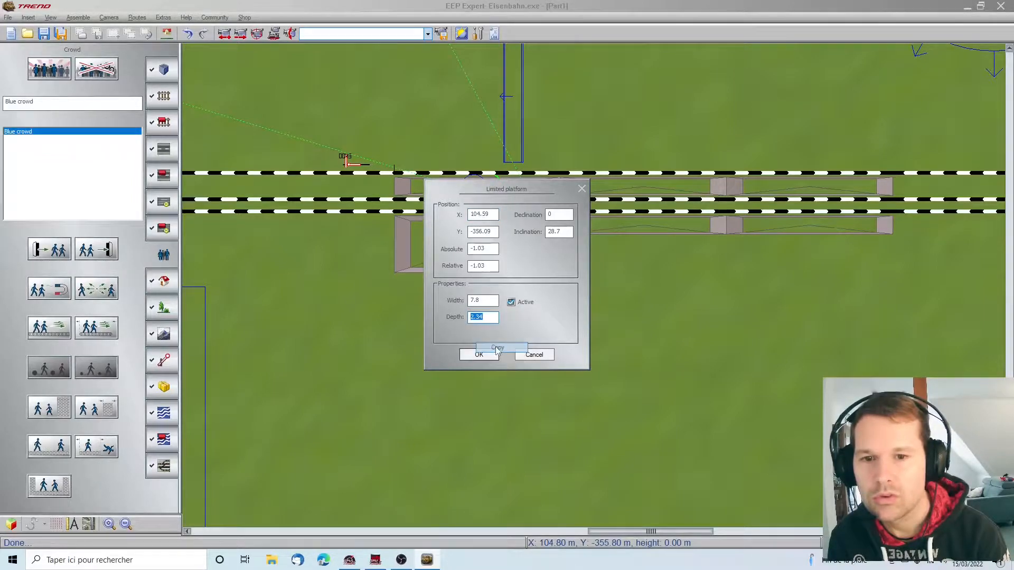
click(534, 355)
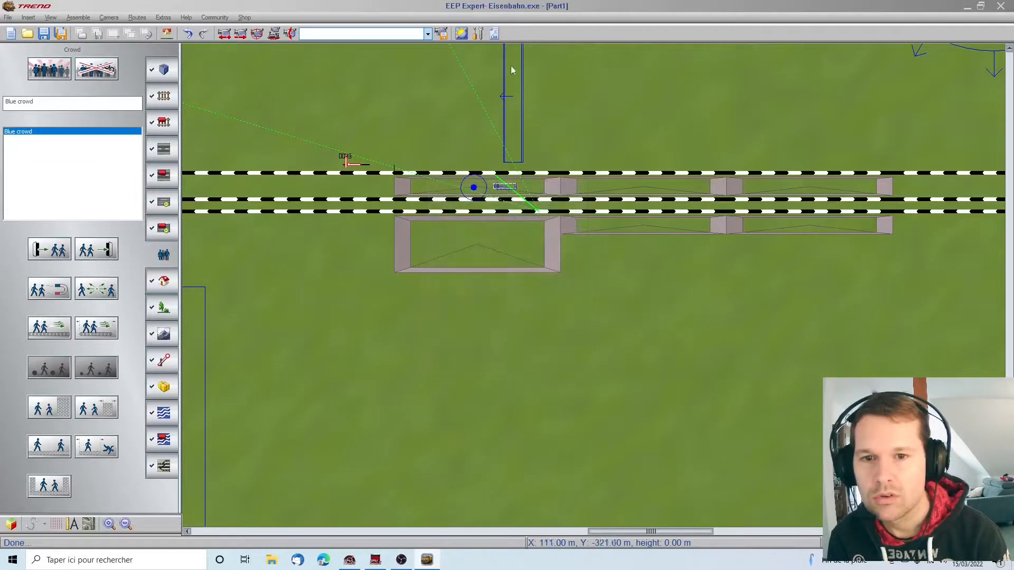
double_click(515, 109)
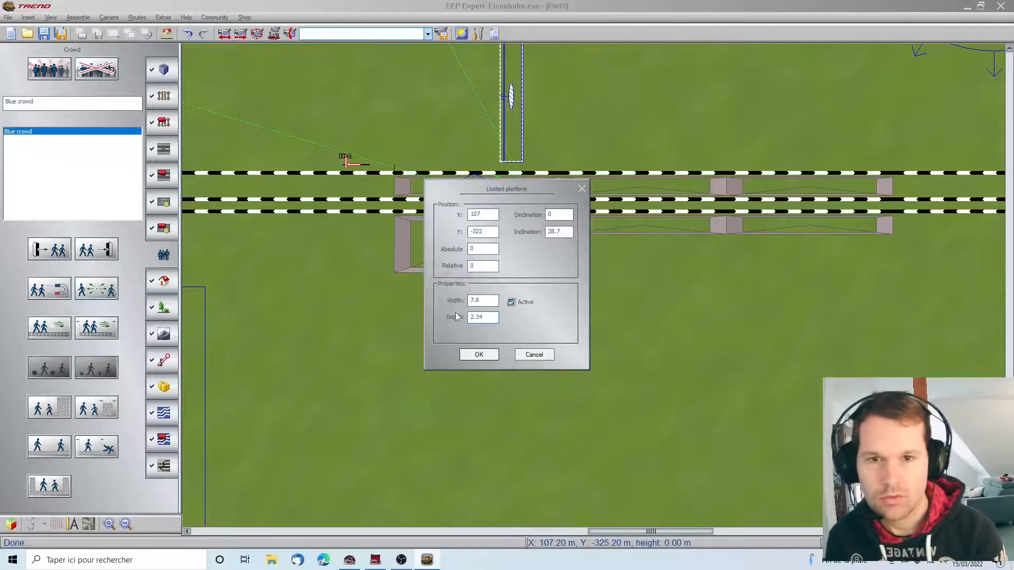
key(Return)
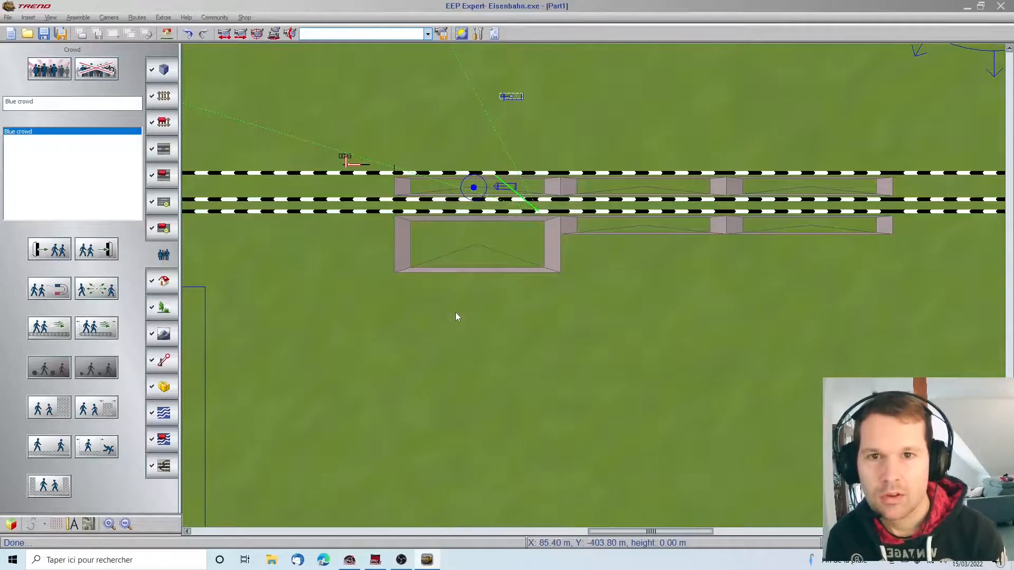
double_click(509, 97)
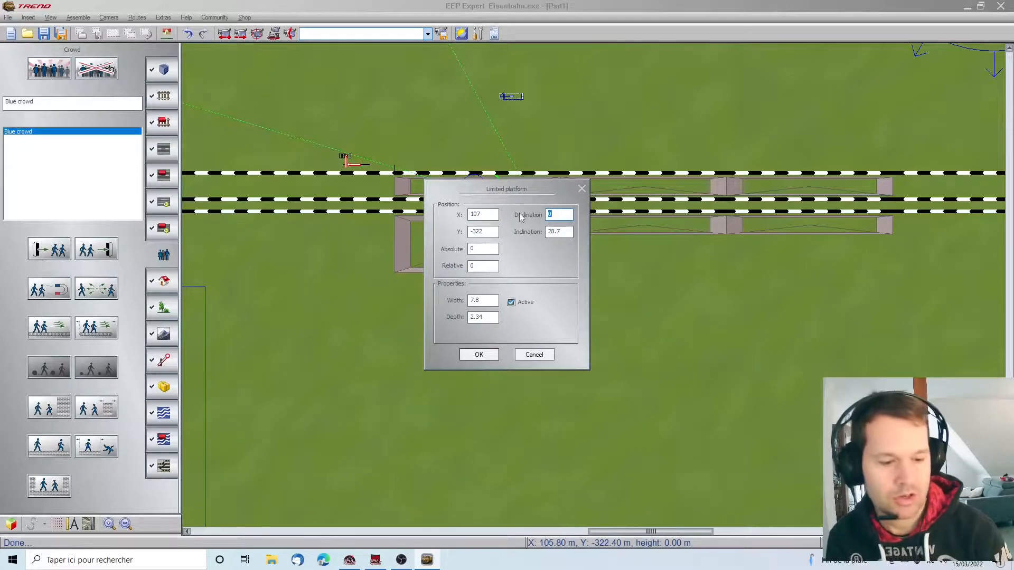
key(Return)
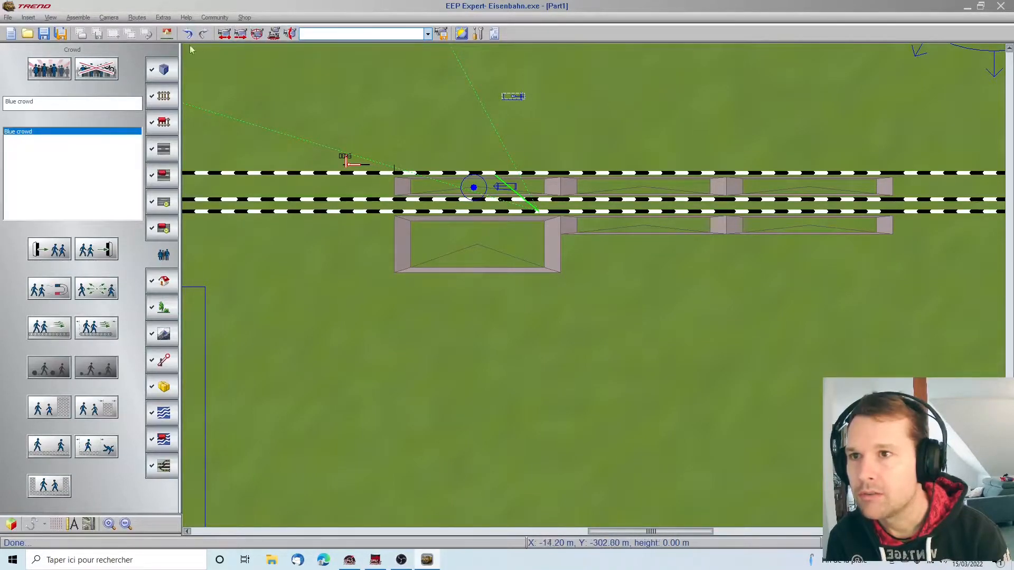
Select the new ramp in the 3D view and move it along its length to about X 129.57, keeping Y at -322.
click(290, 34)
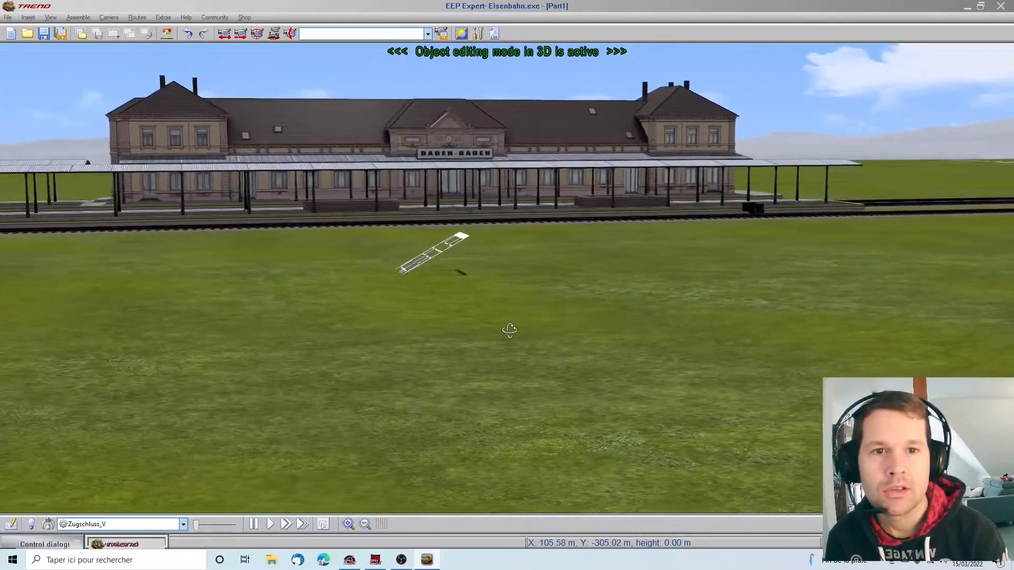
middle_drag(510, 330, 526, 331)
key(Left)
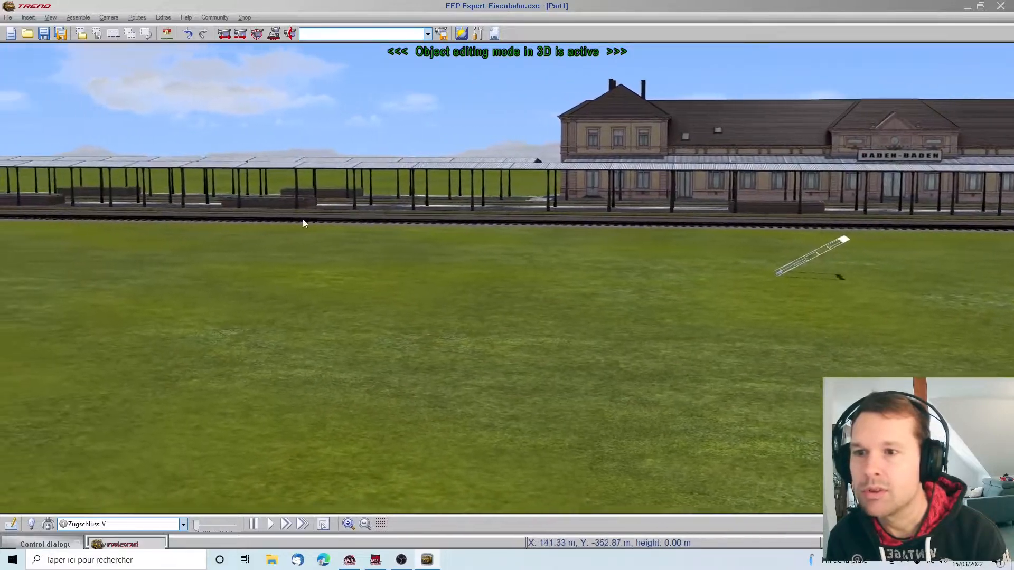
click(830, 256)
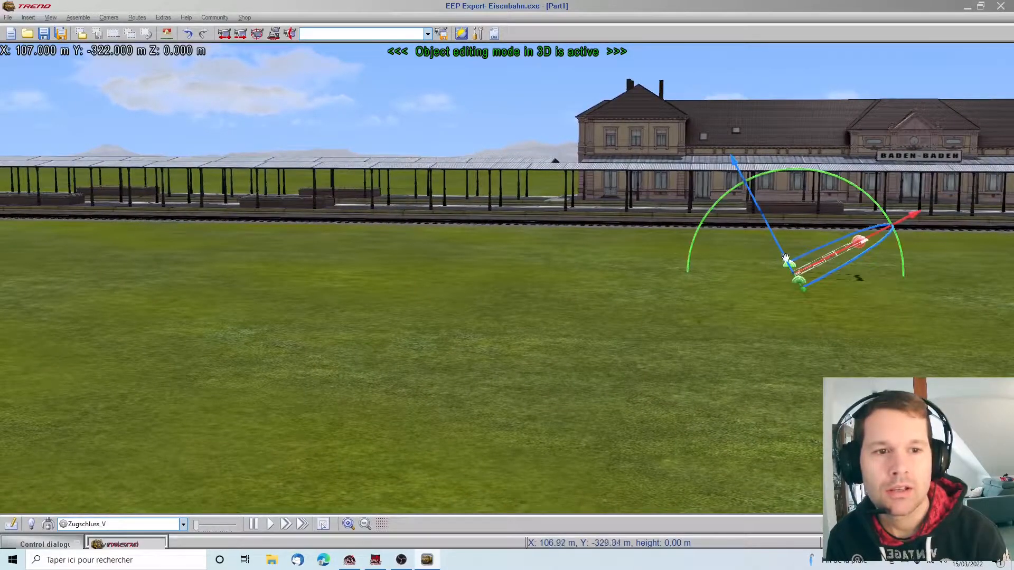
click(167, 34)
drag(912, 215, 448, 223)
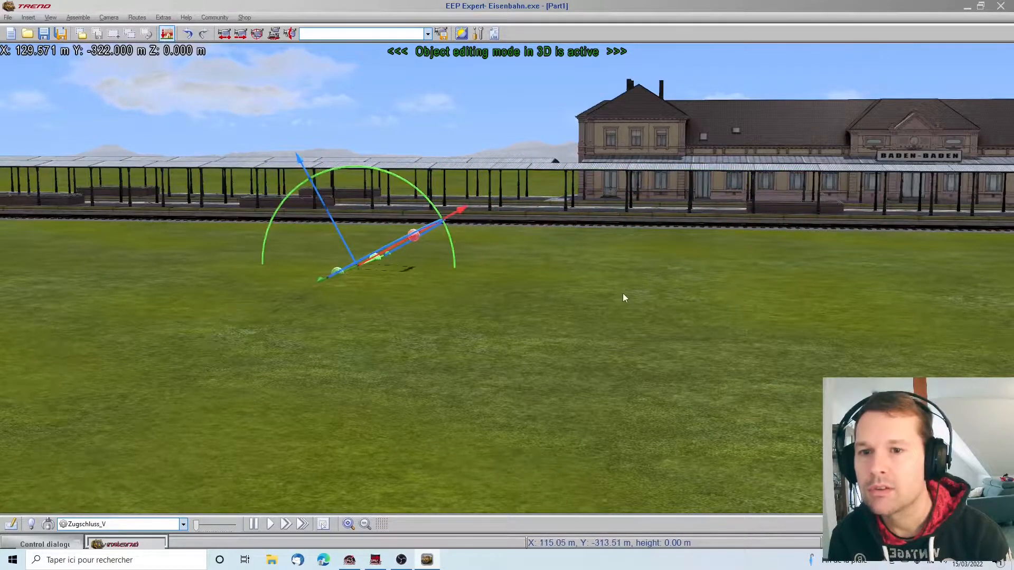
Move the new ramp across the tracks onto the station platform's stairwell, at about X 148.75, Y -356.1.
middle_drag(318, 408, 206, 325)
scroll(349, 264, up, 2)
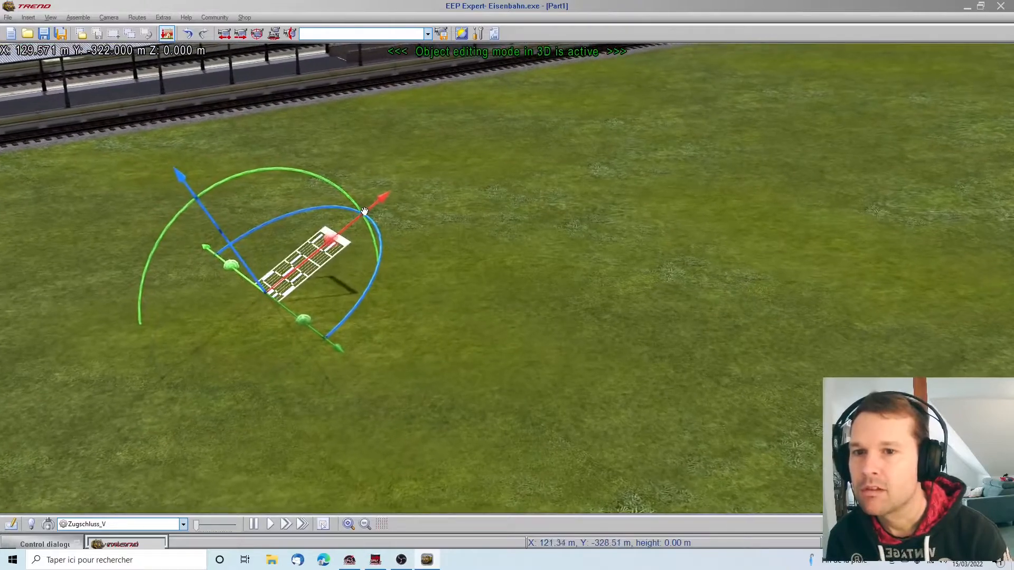
drag(371, 206, 69, 272)
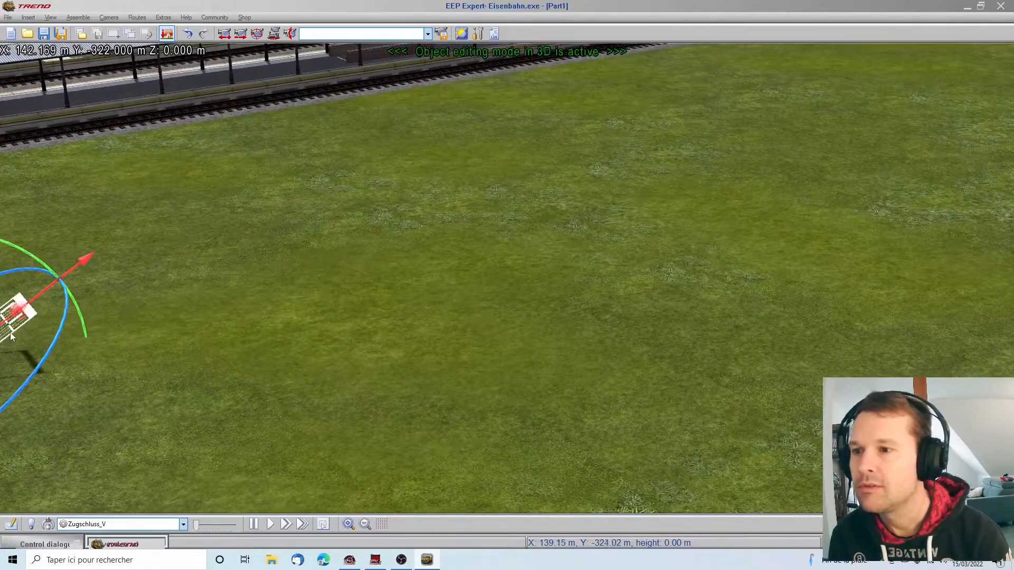
middle_drag(219, 301, 85, 319)
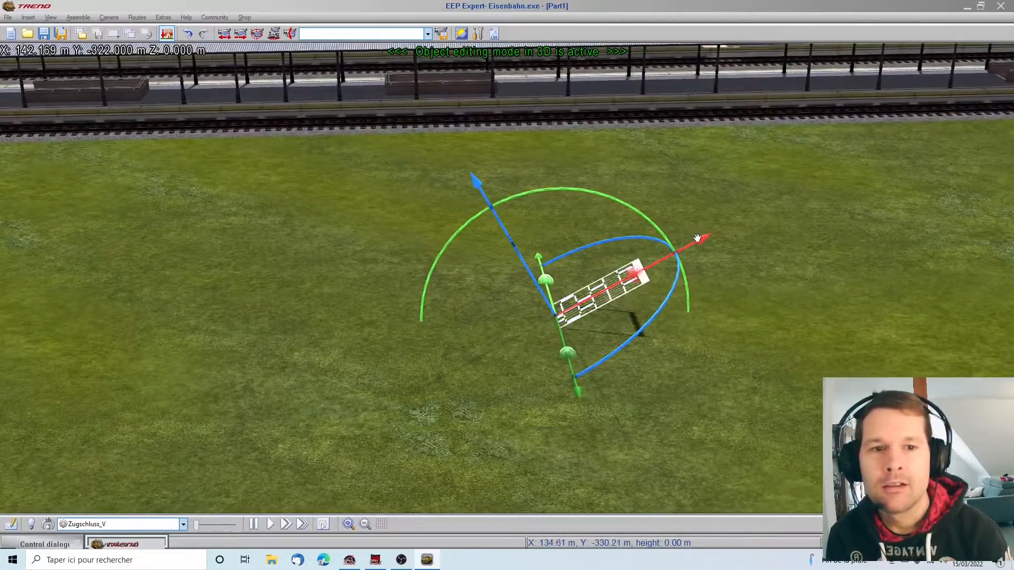
drag(698, 235, 493, 294)
drag(388, 406, 496, 5)
middle_drag(537, 159, 862, 324)
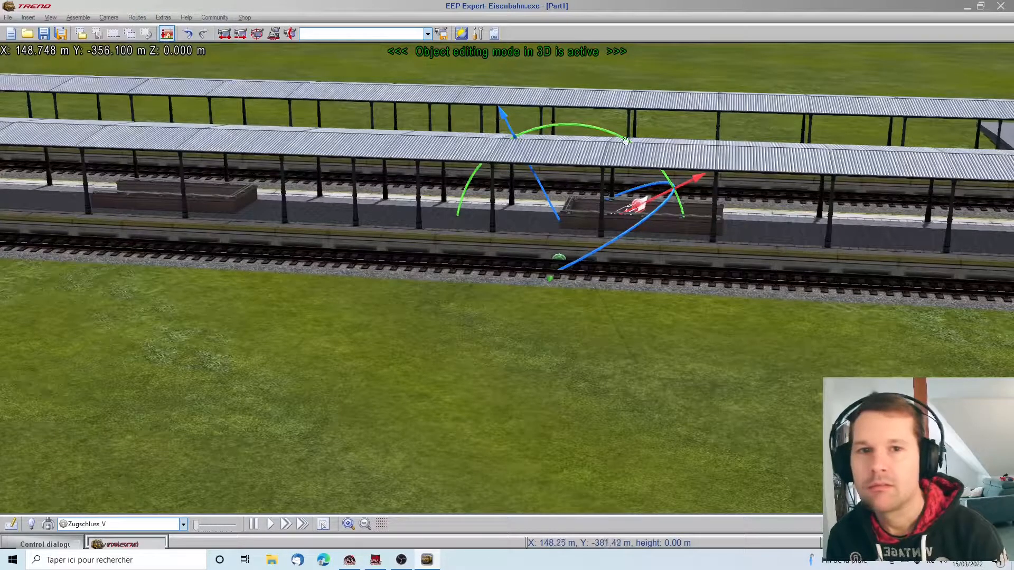
Shift the ramp along the platform to about X 143.5 and fine-tune its position at the stairwell.
drag(691, 182, 917, 196)
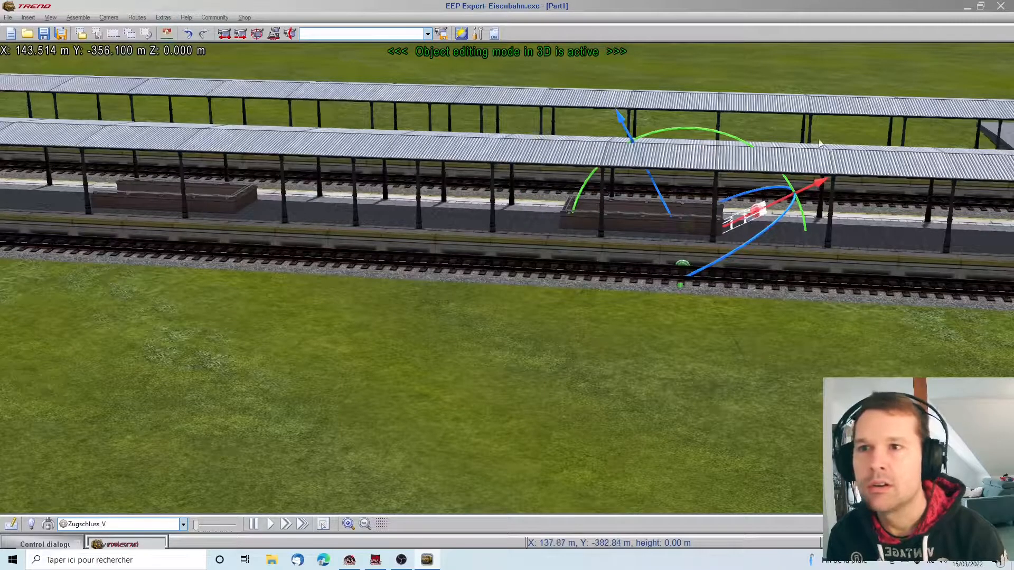
drag(818, 181, 795, 204)
drag(793, 203, 787, 202)
Move the small rotated crowd element from the field into the first underpass opening beside the source, at about X 92.6, Y -355.4.
key(Left)
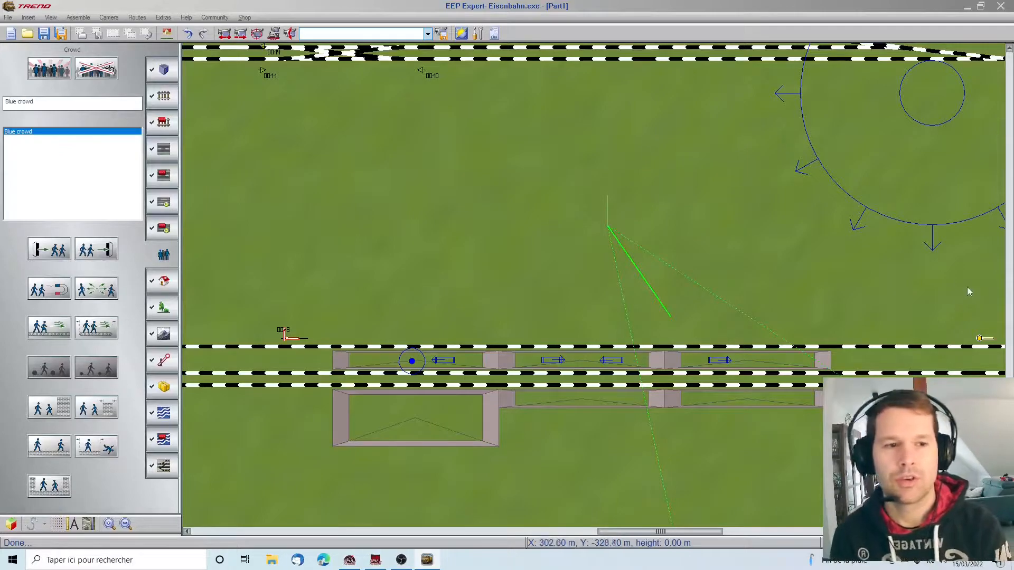
key(Right)
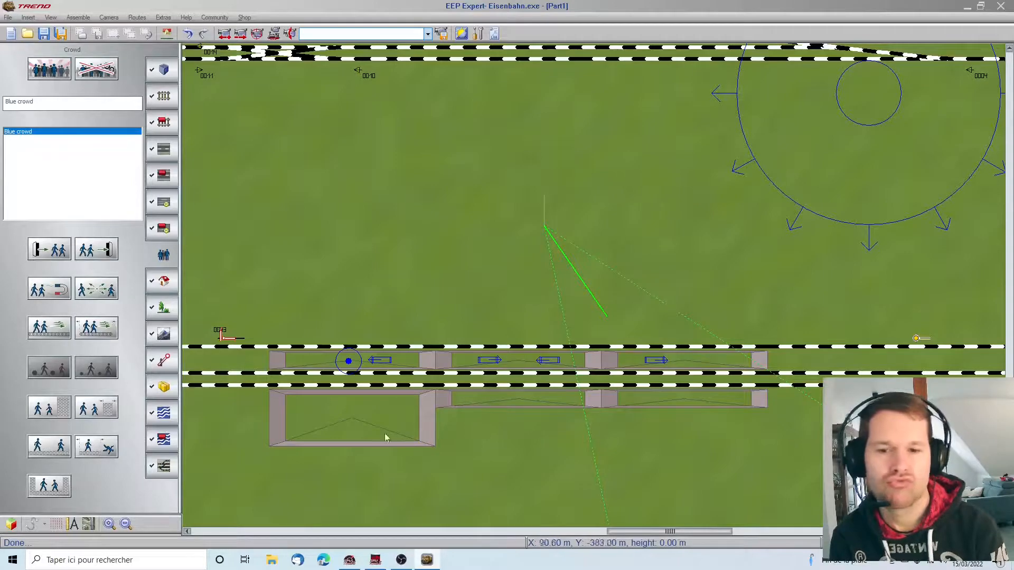
scroll(391, 385, up, 2)
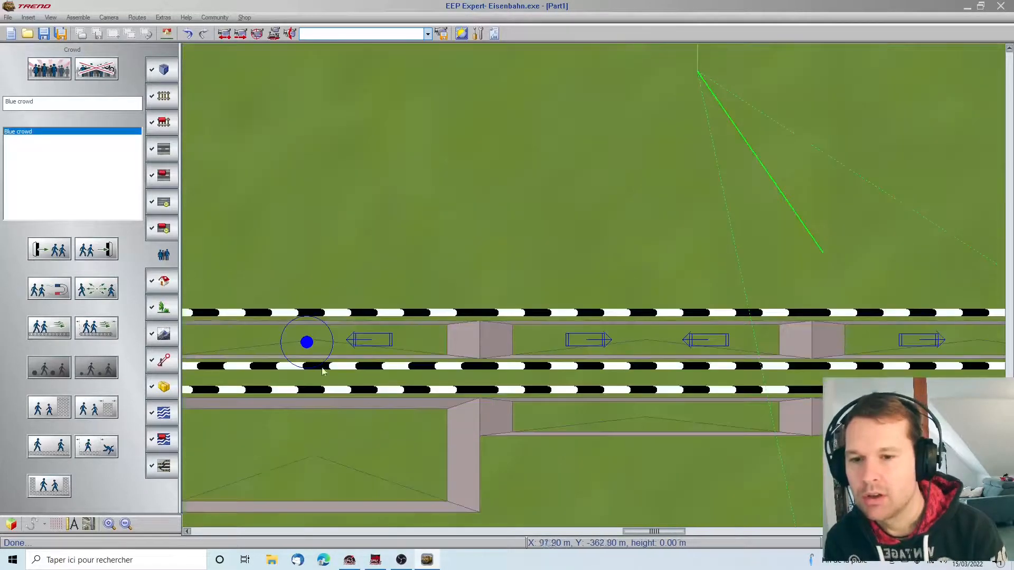
click(166, 359)
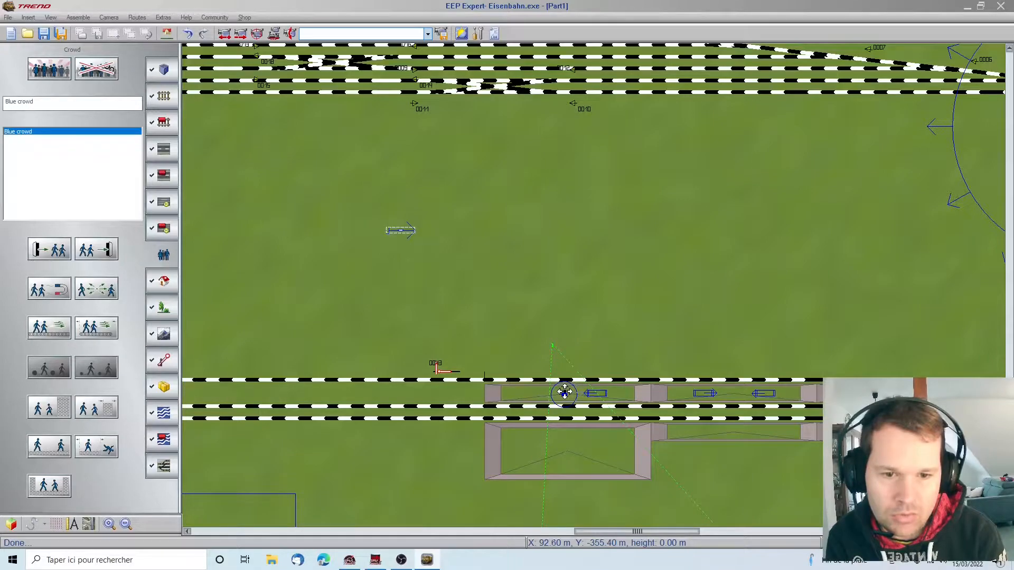
click(564, 392)
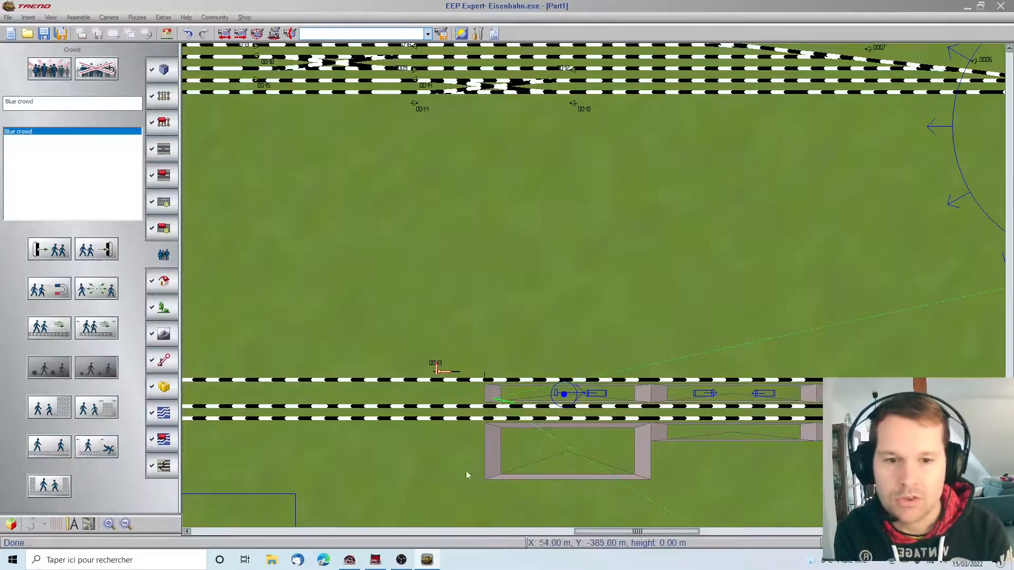
Widen the side barrier at X 98.6, Y -357.4, Z -3 in the 3D view, fine-tune its size and return to the plan view.
double_click(556, 392)
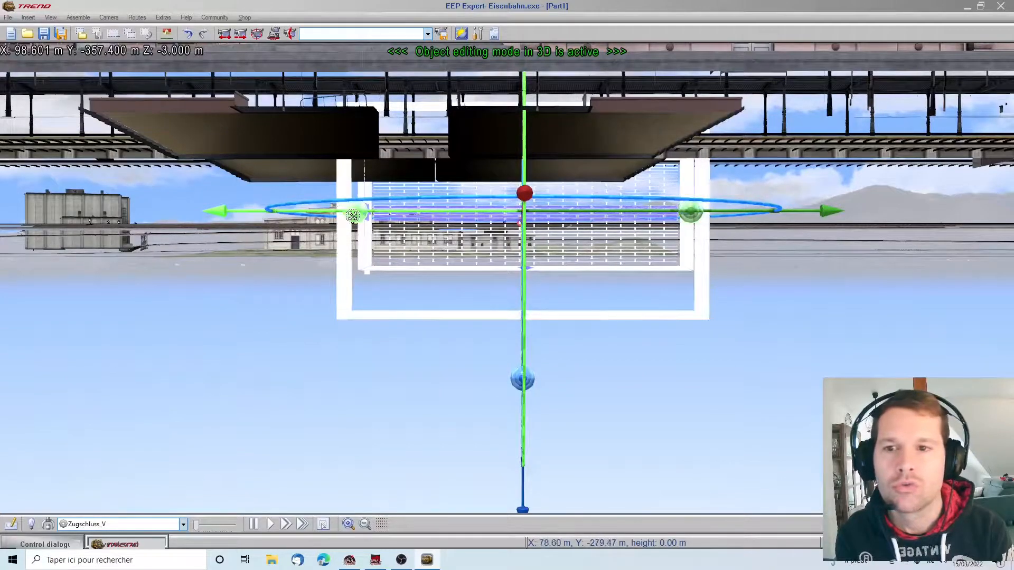
drag(353, 216, 346, 214)
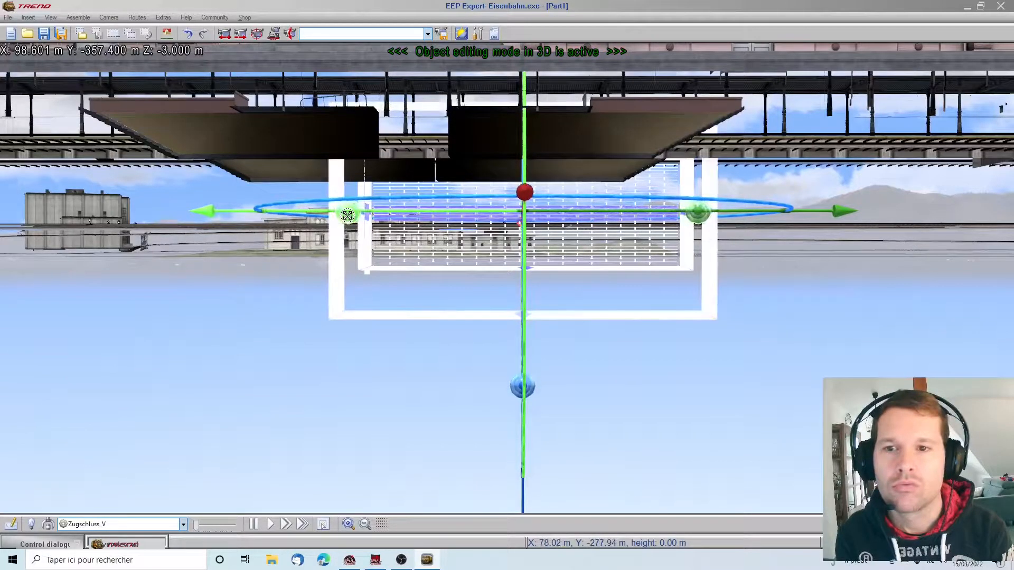
drag(518, 388, 521, 384)
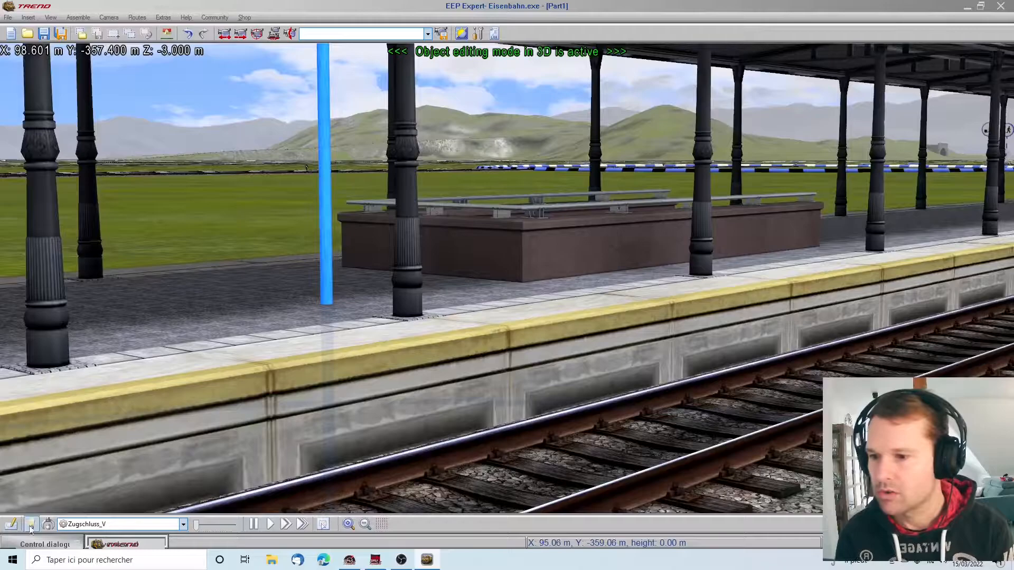
click(30, 526)
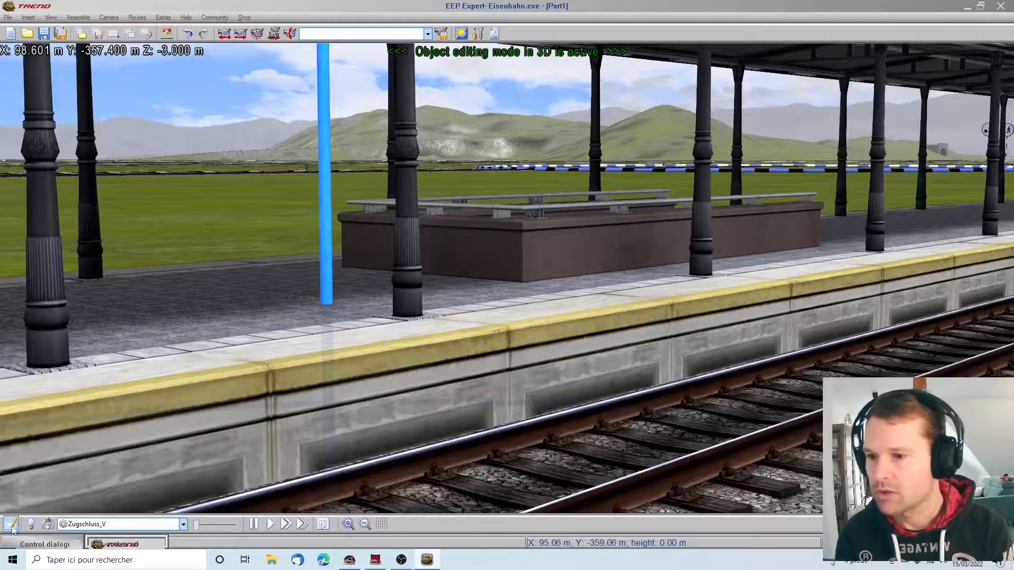
scroll(575, 397, up, 4)
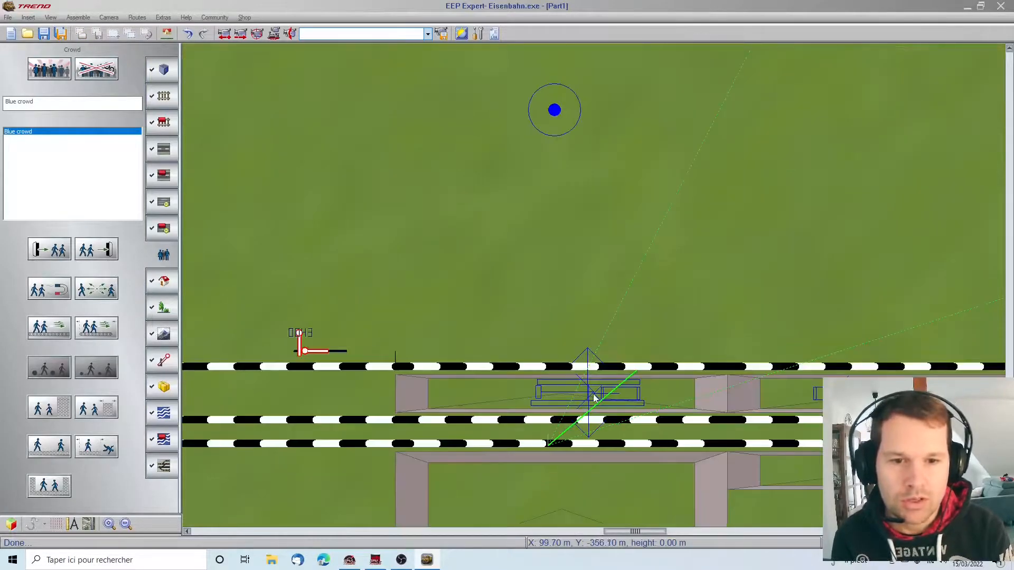
Identify the overlapping barriers in the first opening and shift the lower side barrier slightly inward, towards the ramp.
click(492, 411)
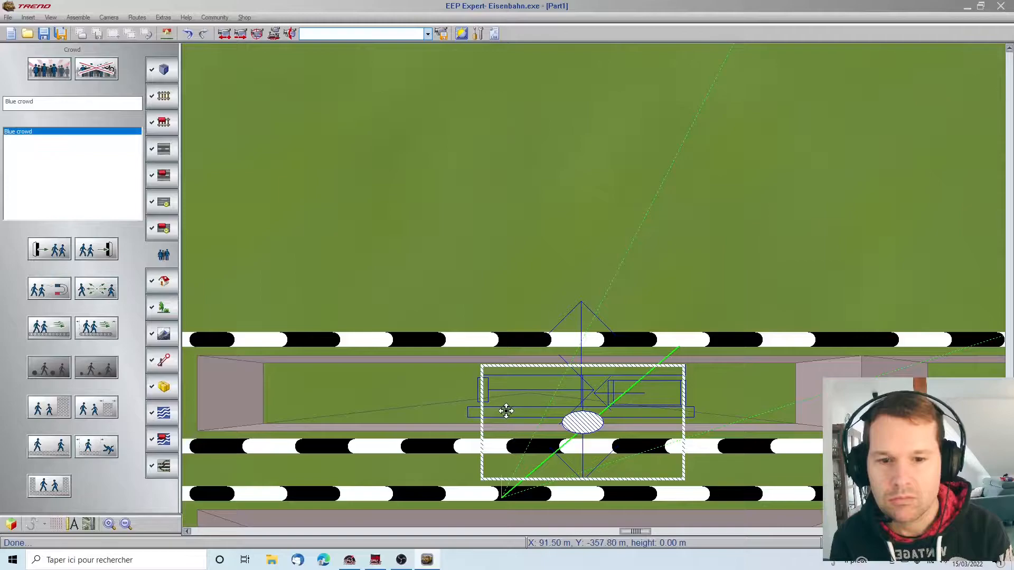
click(456, 399)
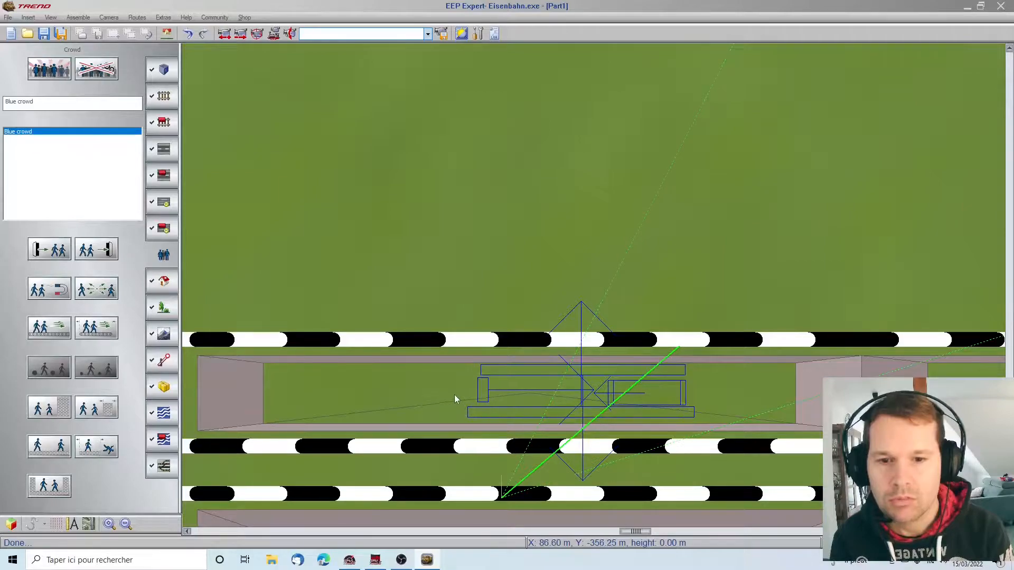
click(506, 374)
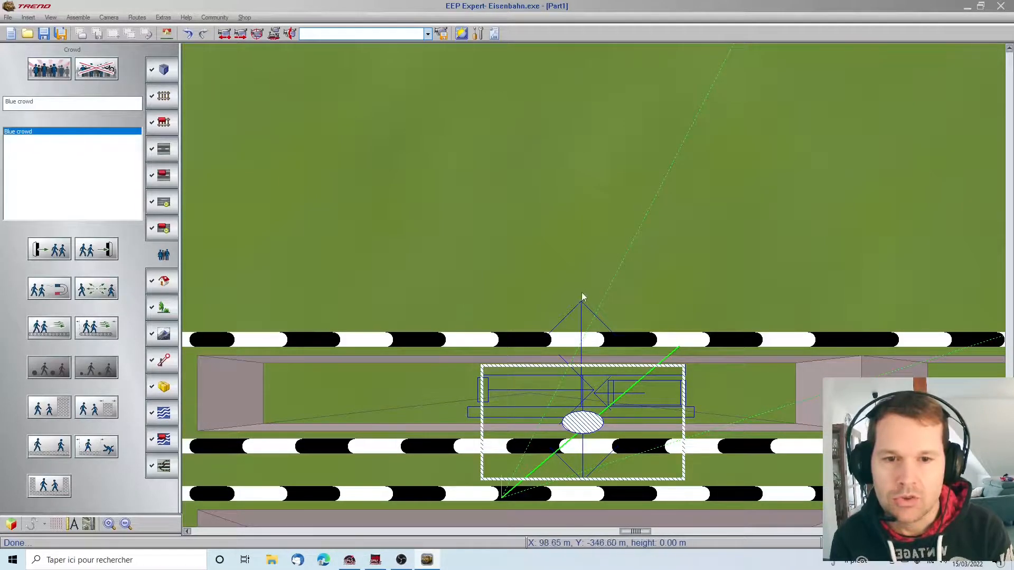
click(572, 272)
click(579, 309)
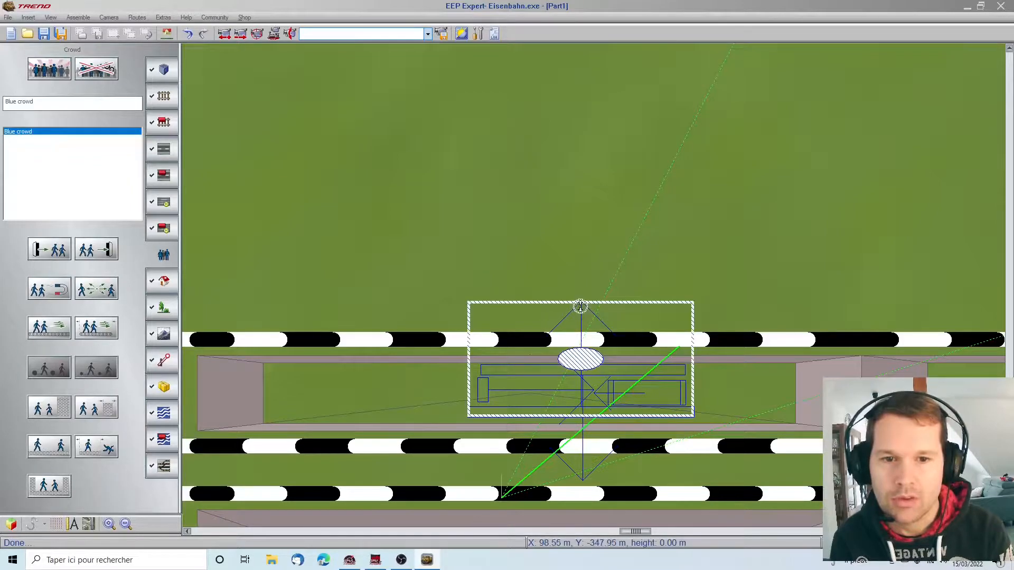
click(571, 264)
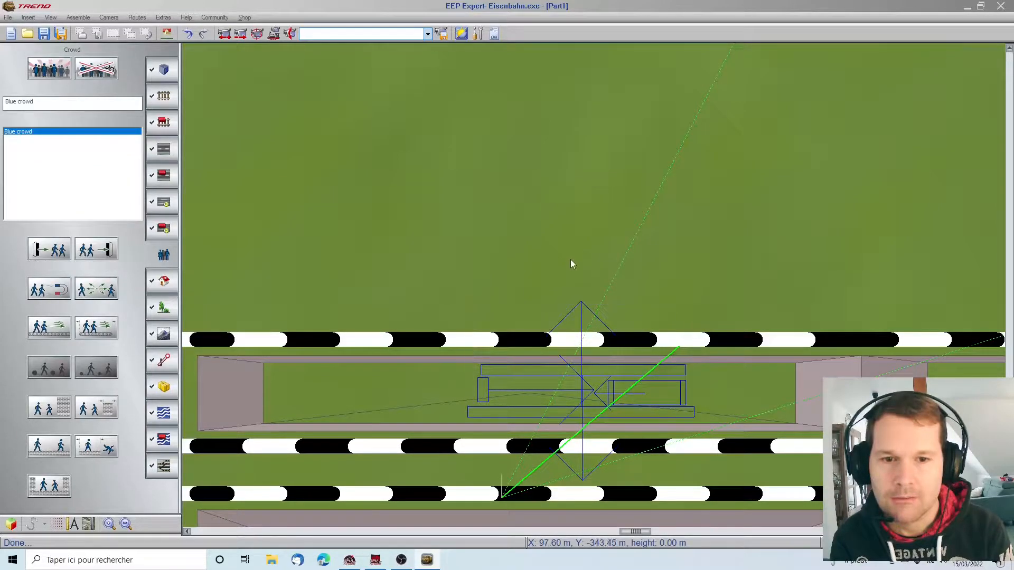
click(583, 318)
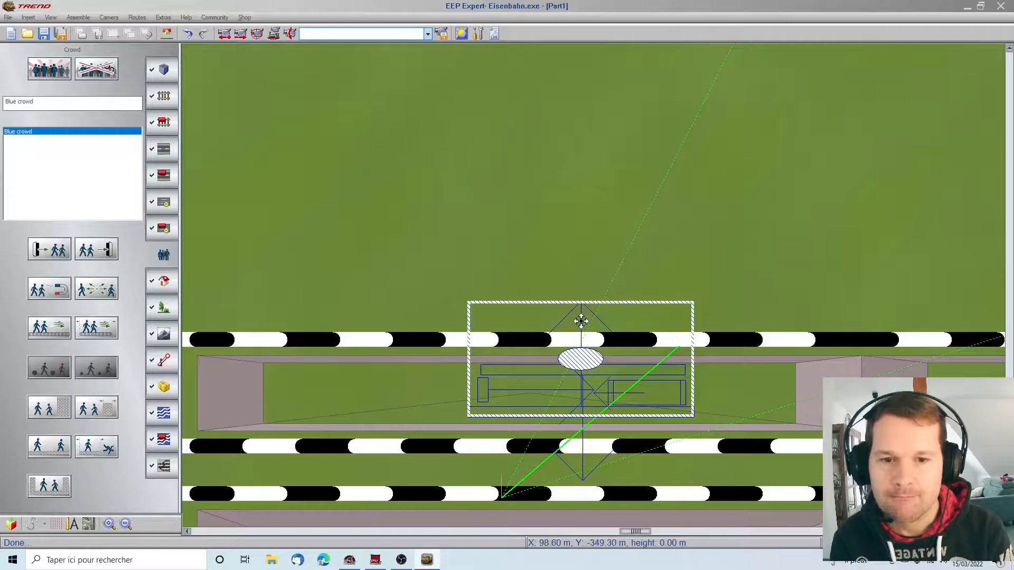
drag(580, 321, 566, 326)
click(542, 269)
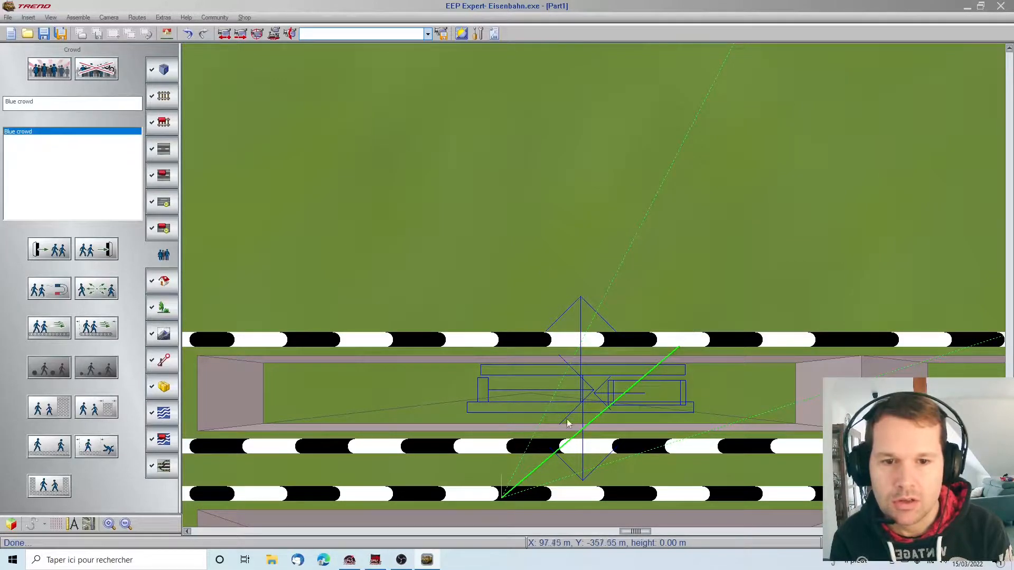
Shift the opposite side barrier, whose arrow points down, slightly inward towards the ramp.
click(583, 478)
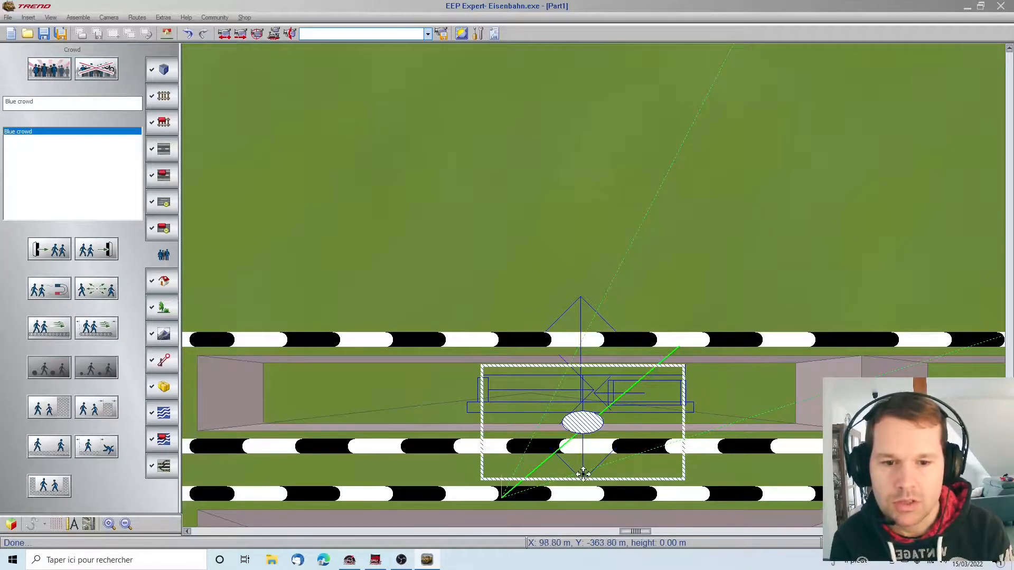
drag(584, 468, 583, 471)
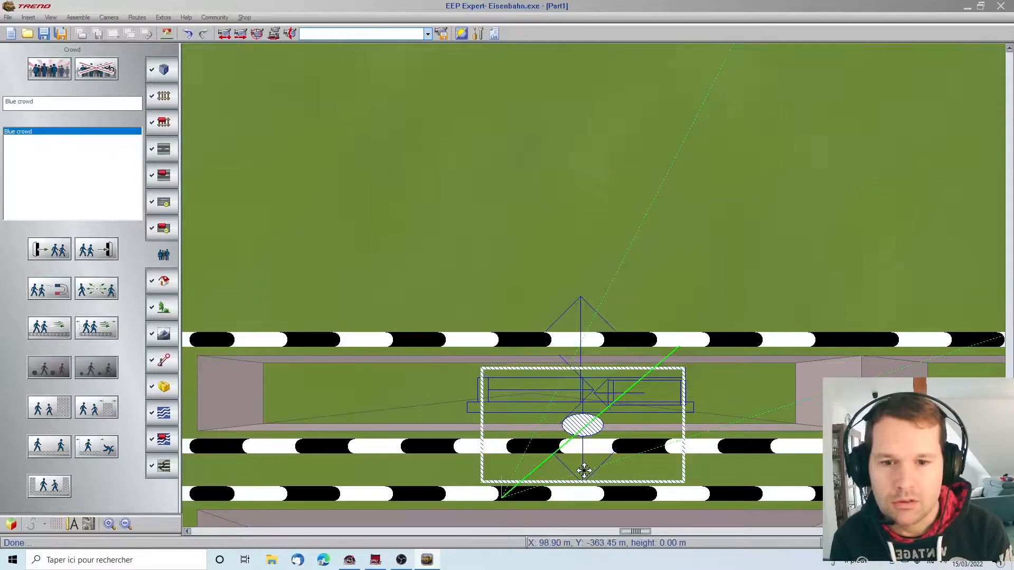
click(621, 221)
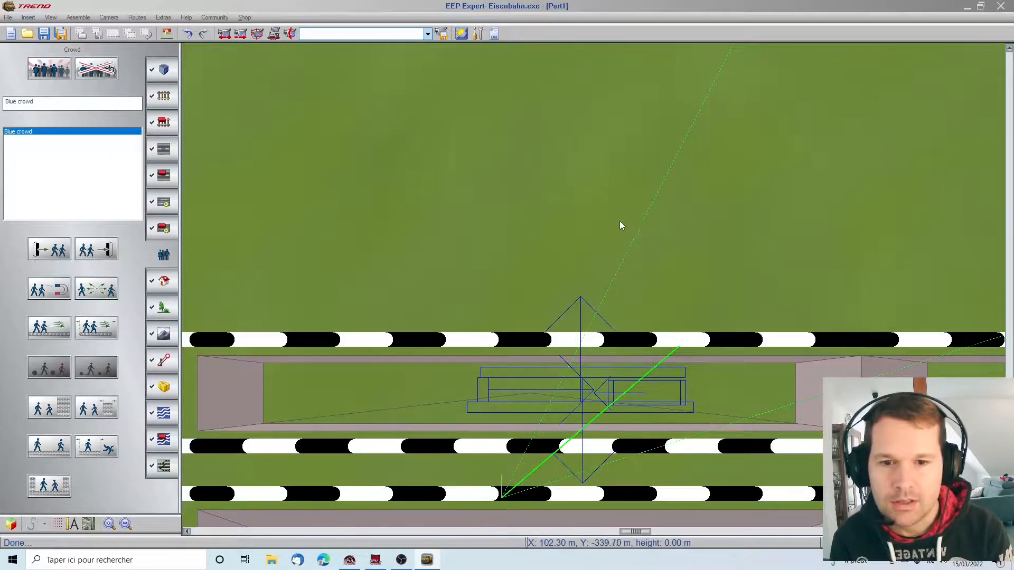
Shorten the lower side barrier at its ends so its length matches the opposite barrier and the ramp.
click(679, 408)
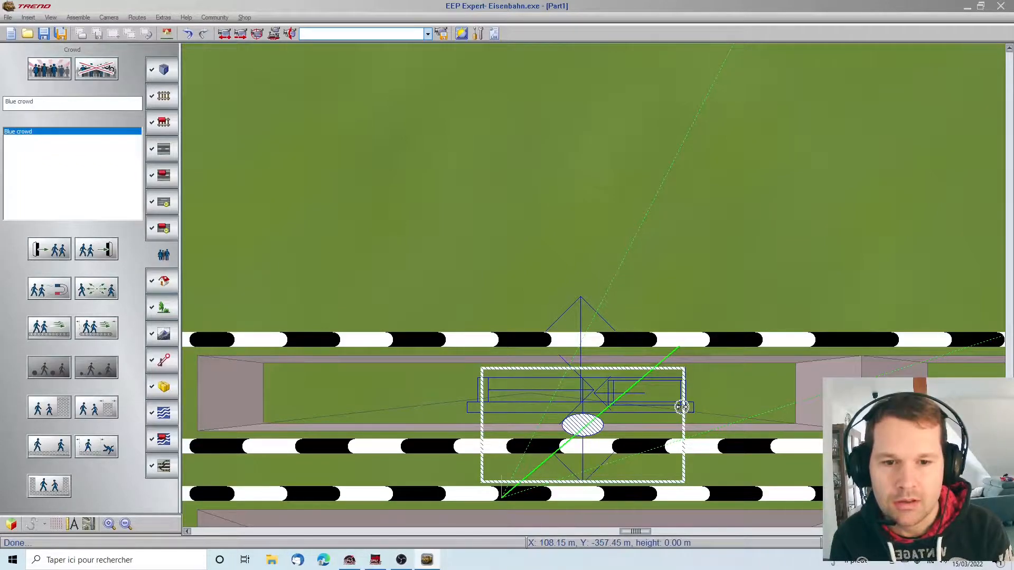
click(579, 298)
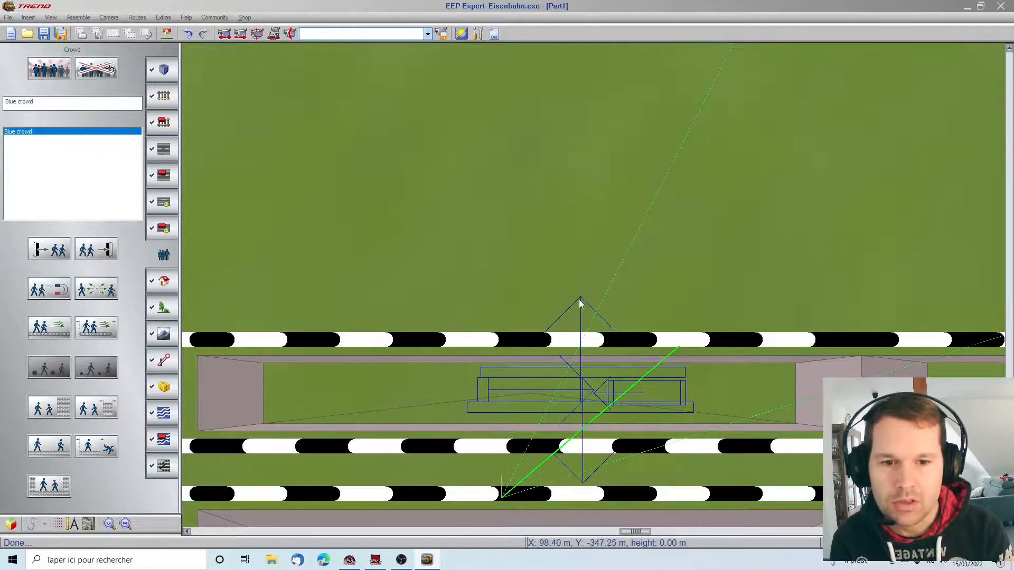
click(580, 299)
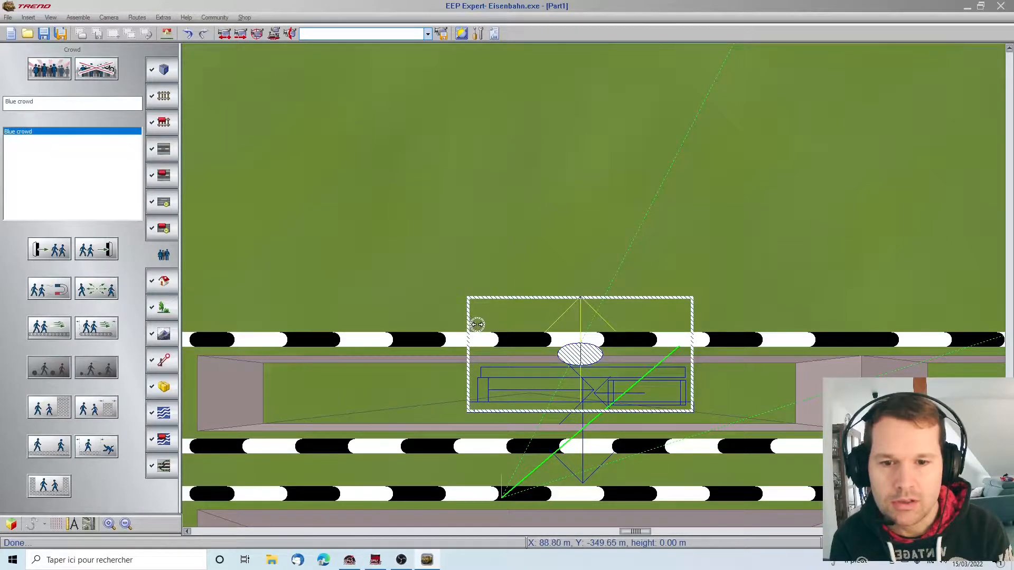
drag(477, 324, 478, 325)
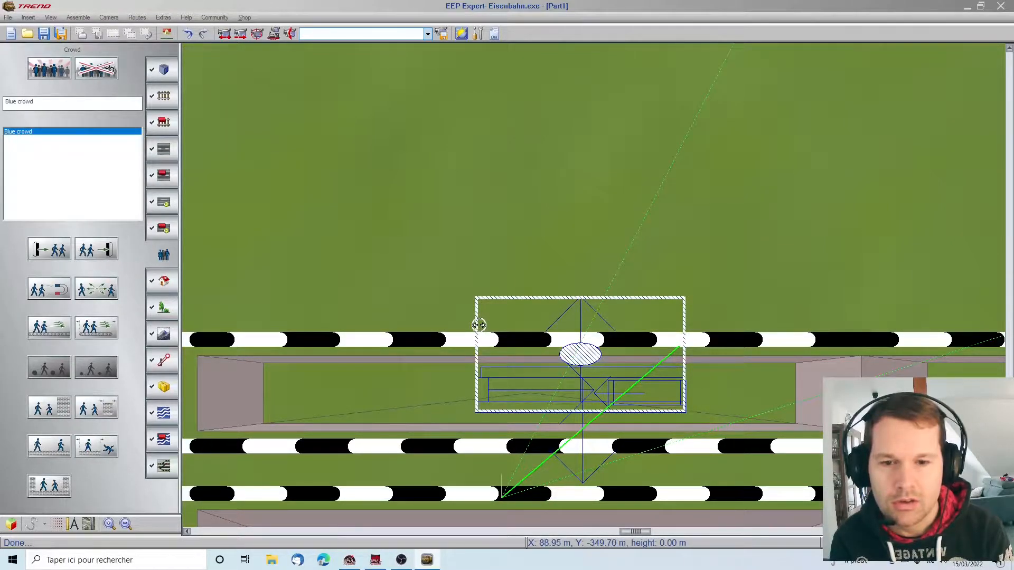
click(453, 255)
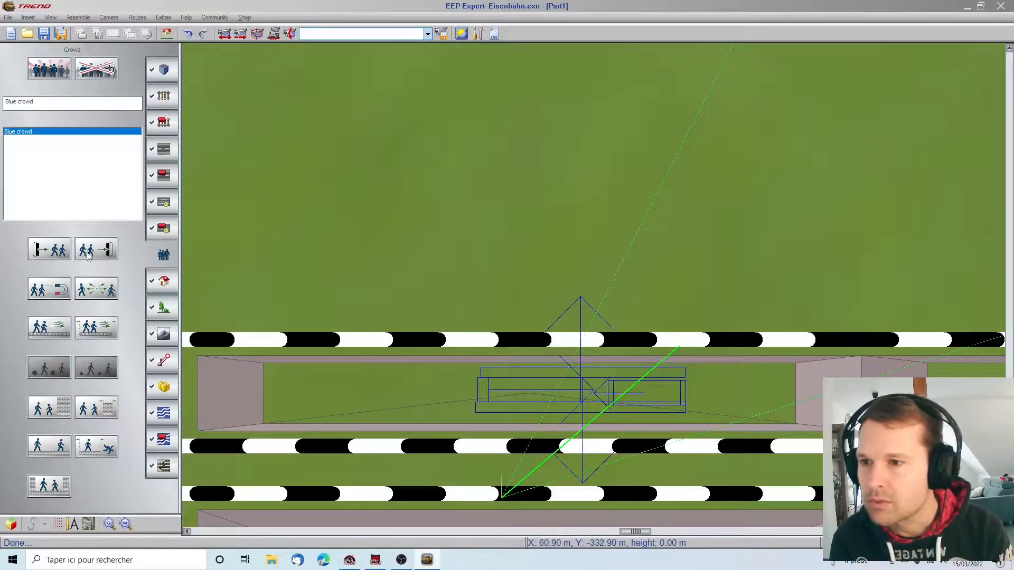
scroll(661, 249, down, 2)
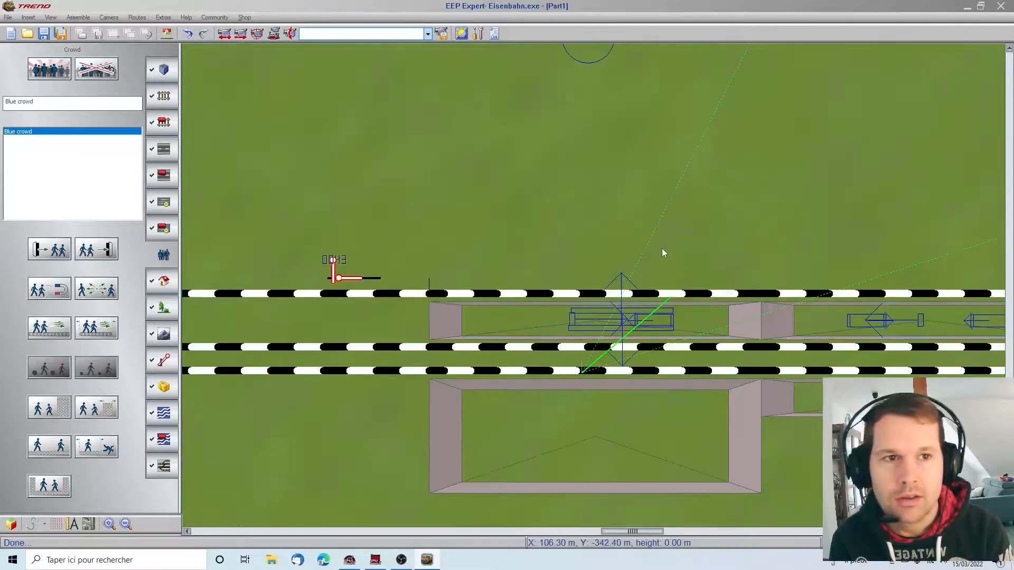
Move the crowd source clear of the openings and add Animation_Man_1_Gepack, Animation_Man_3 and Animation_Man_4 to the omegas it produces.
drag(590, 68, 581, 200)
double_click(579, 197)
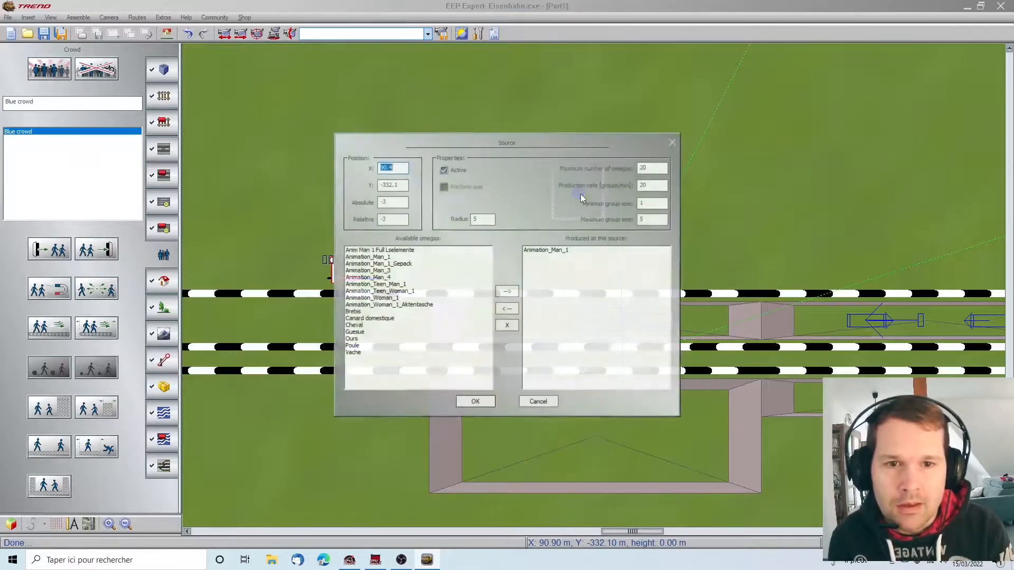
click(378, 263)
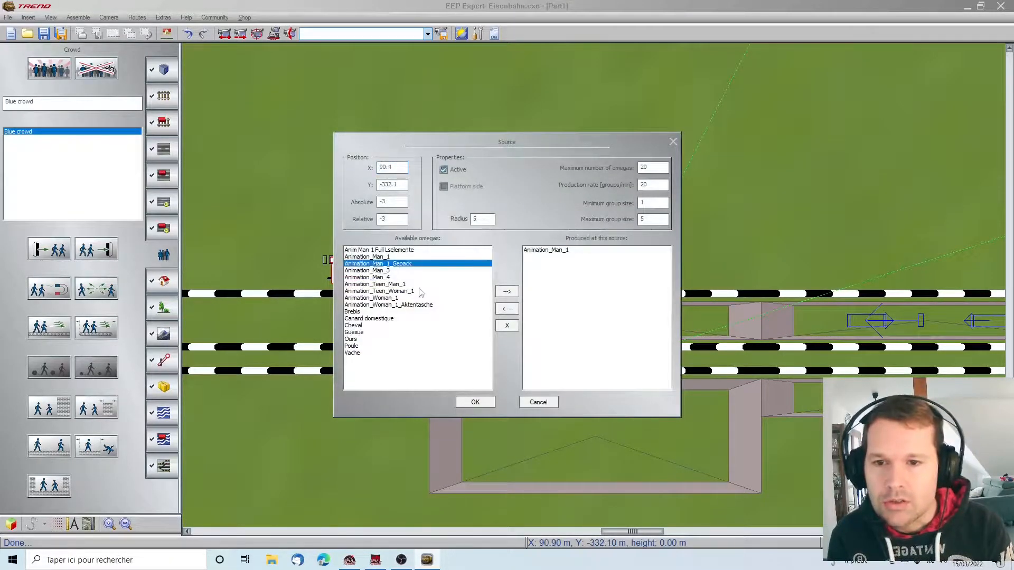
click(507, 291)
click(380, 270)
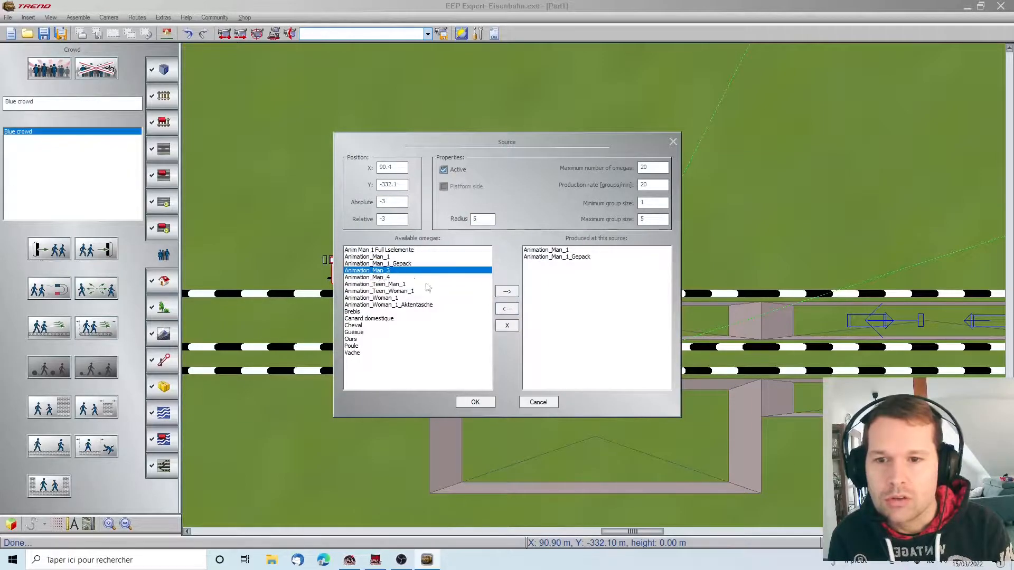
click(506, 291)
click(365, 277)
click(506, 291)
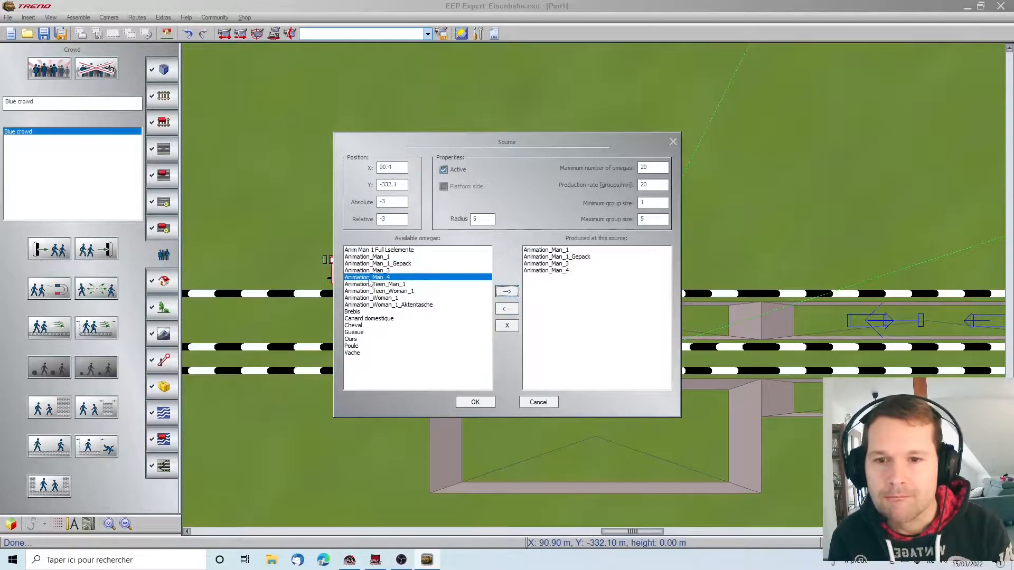
Add Animation_Teen_Woman_1, Animation_Woman_1 and Animation_Woman_1_Aktentasche to the source's produced omegas and set its radius to 1.
click(376, 284)
click(390, 290)
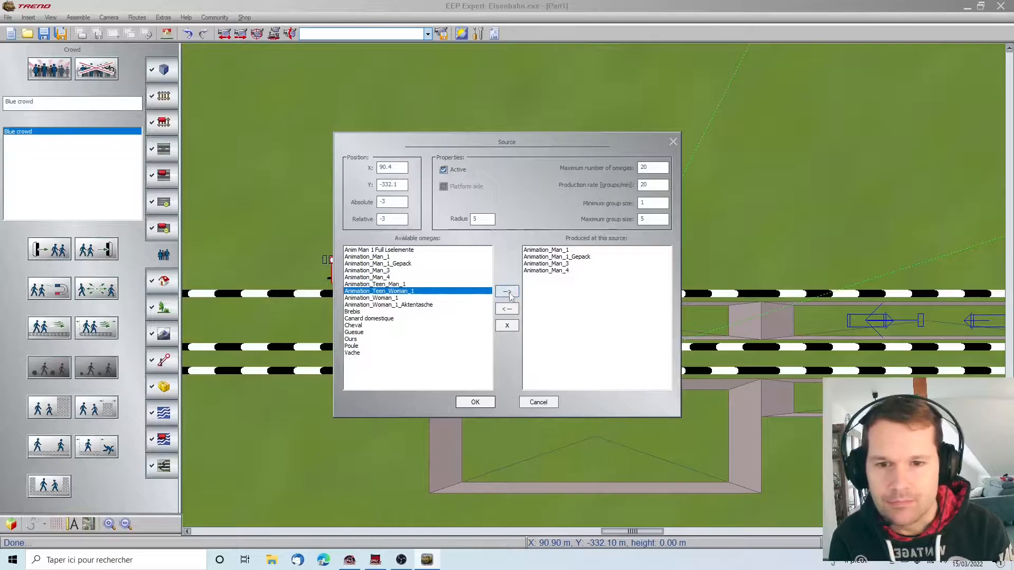
click(506, 292)
click(389, 298)
click(507, 291)
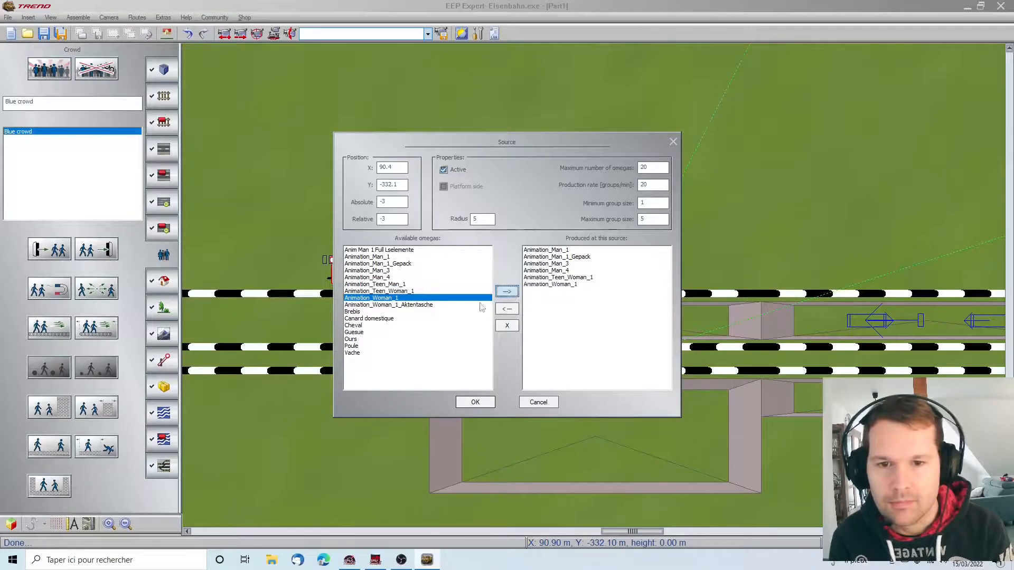
click(415, 305)
click(506, 291)
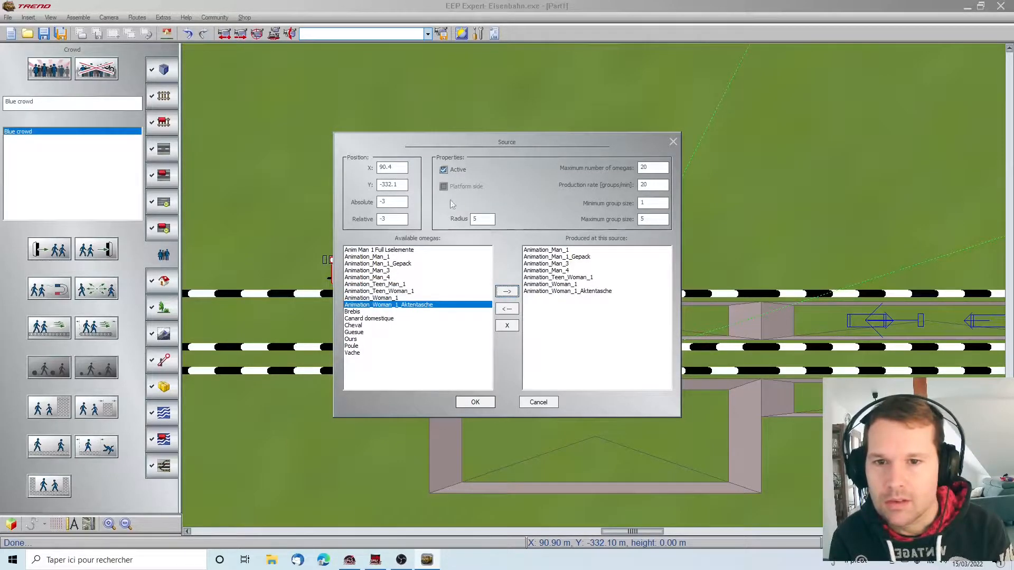
click(485, 220)
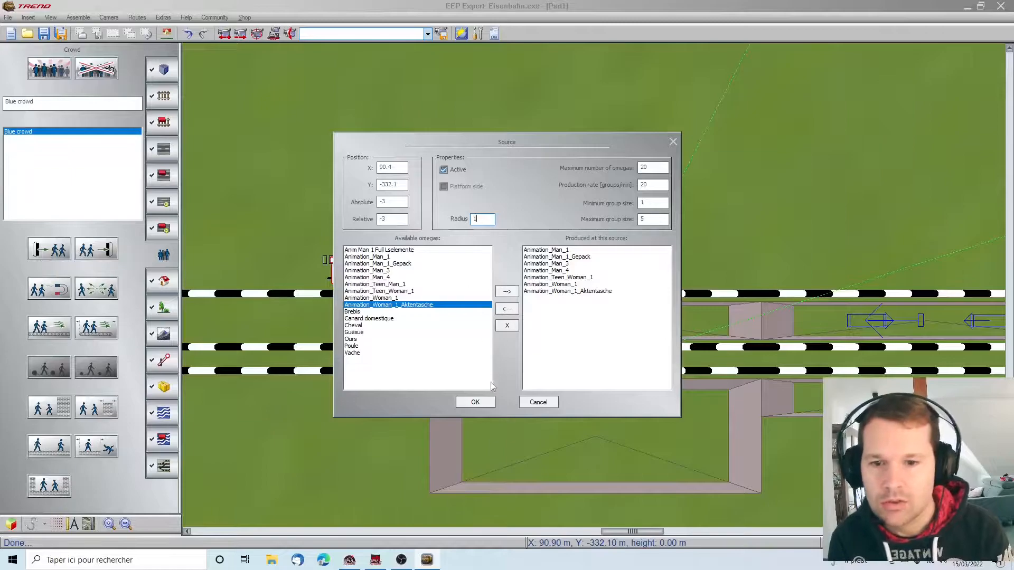
click(483, 405)
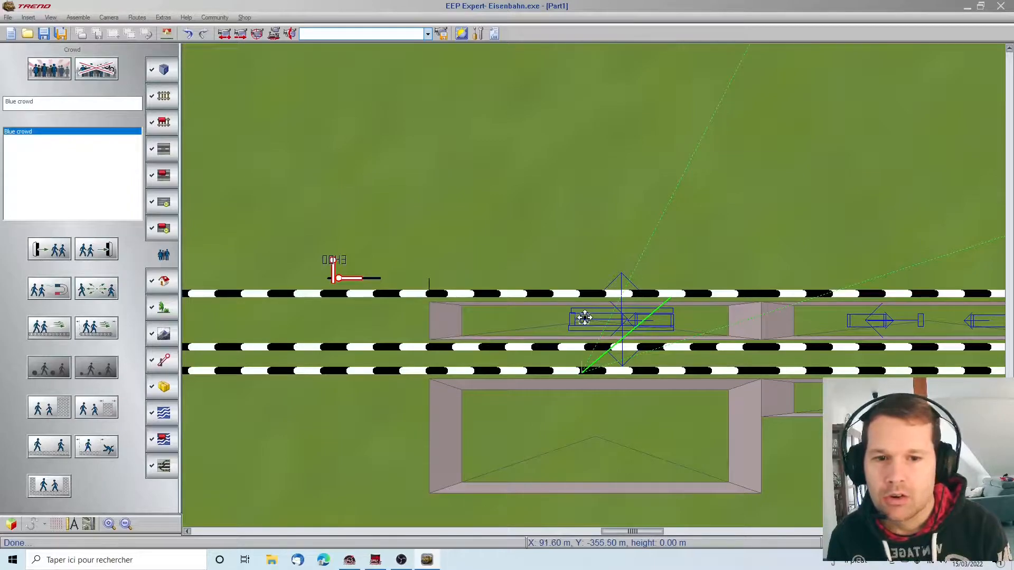
Place an Omega contact for the source on the upper track, set it to Enable and merge it into the contact group ahead of signal 0043.
scroll(970, 311, right, 6)
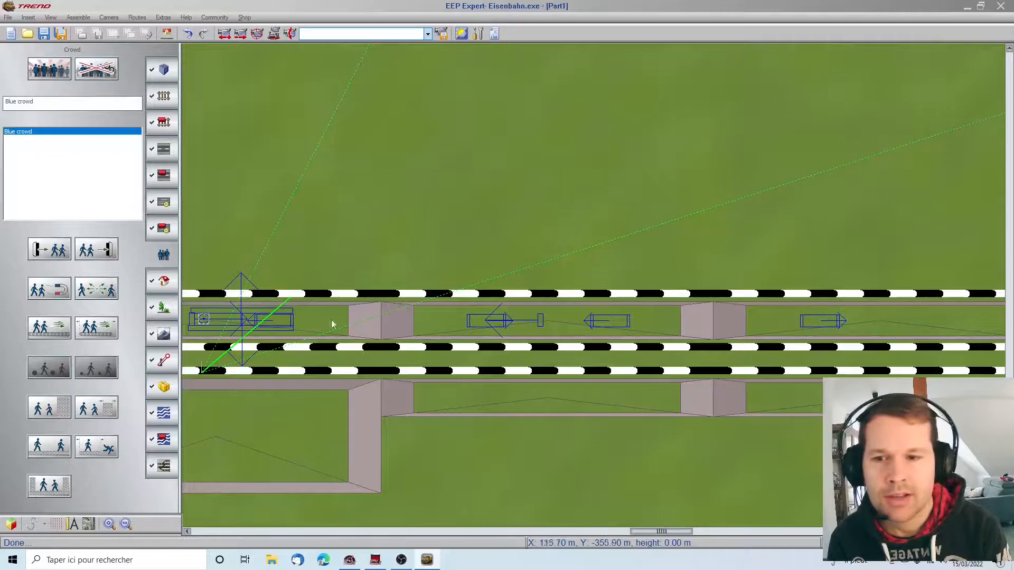
scroll(189, 291, left, 4)
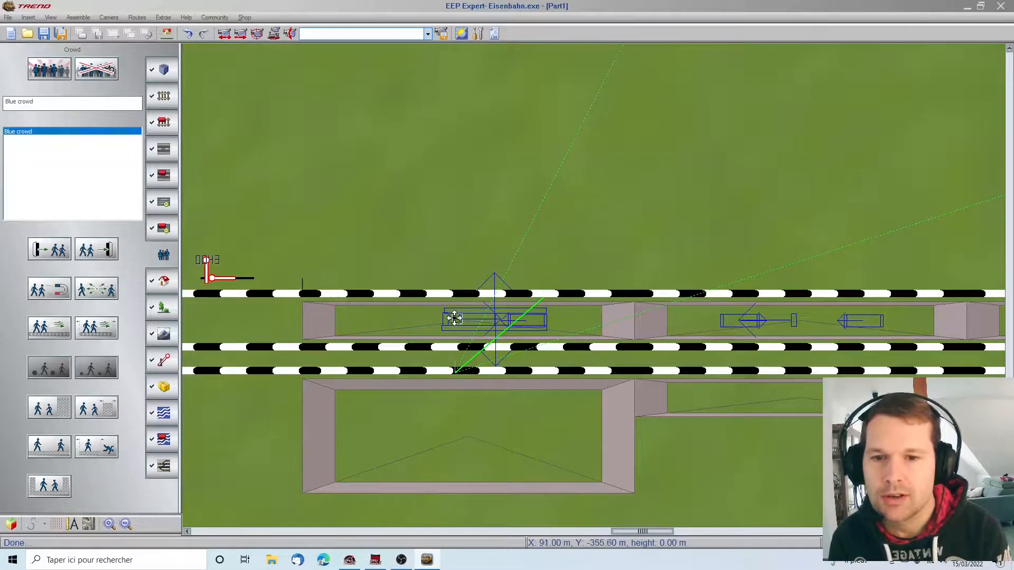
scroll(198, 285, left, 3)
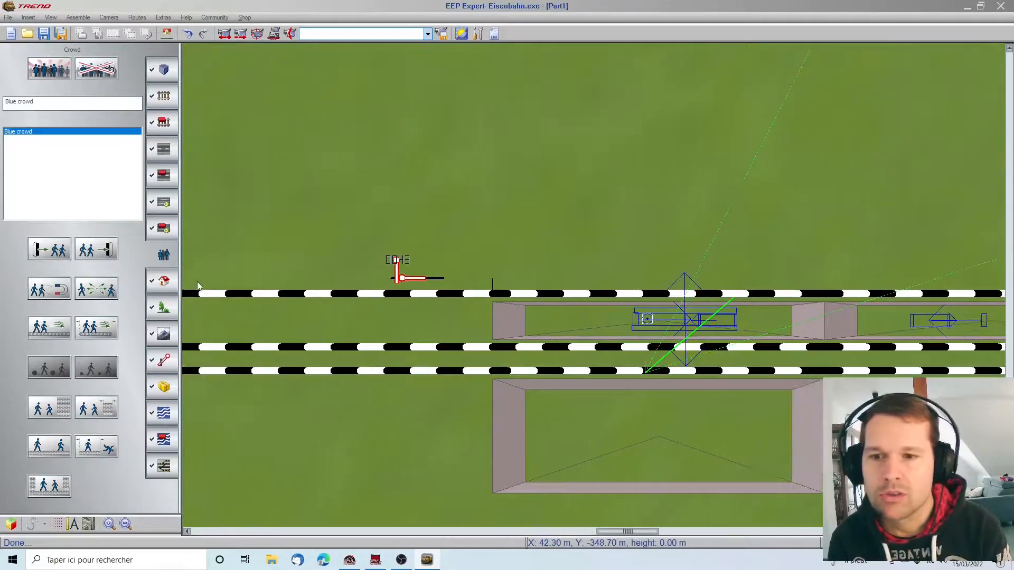
click(168, 364)
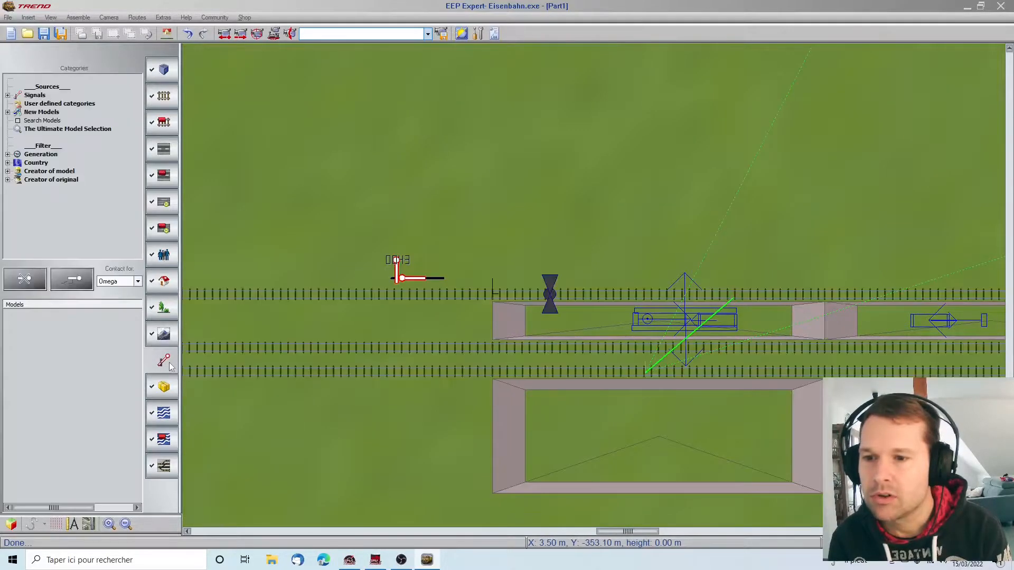
click(646, 319)
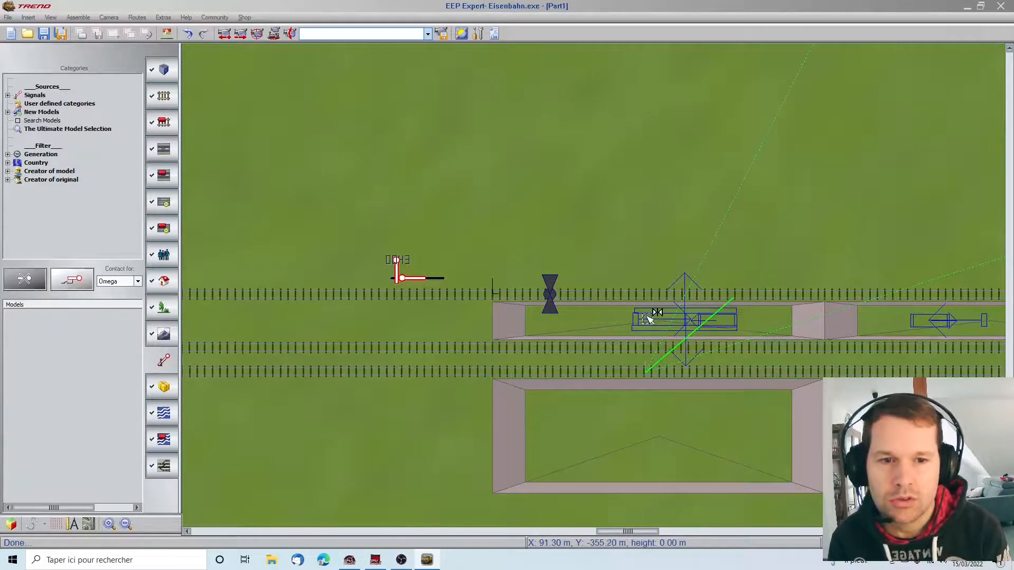
click(284, 296)
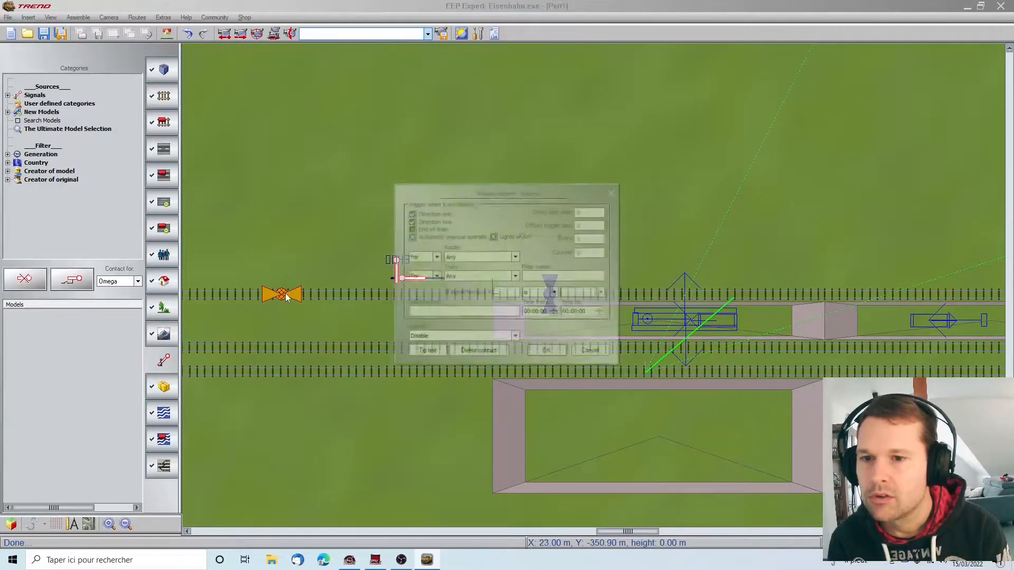
click(452, 338)
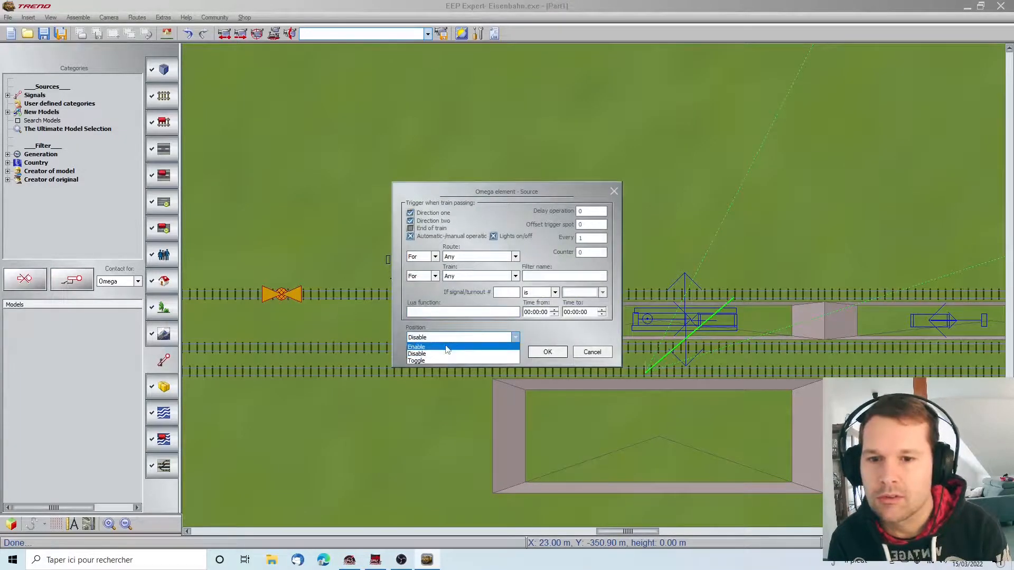
click(421, 347)
click(548, 352)
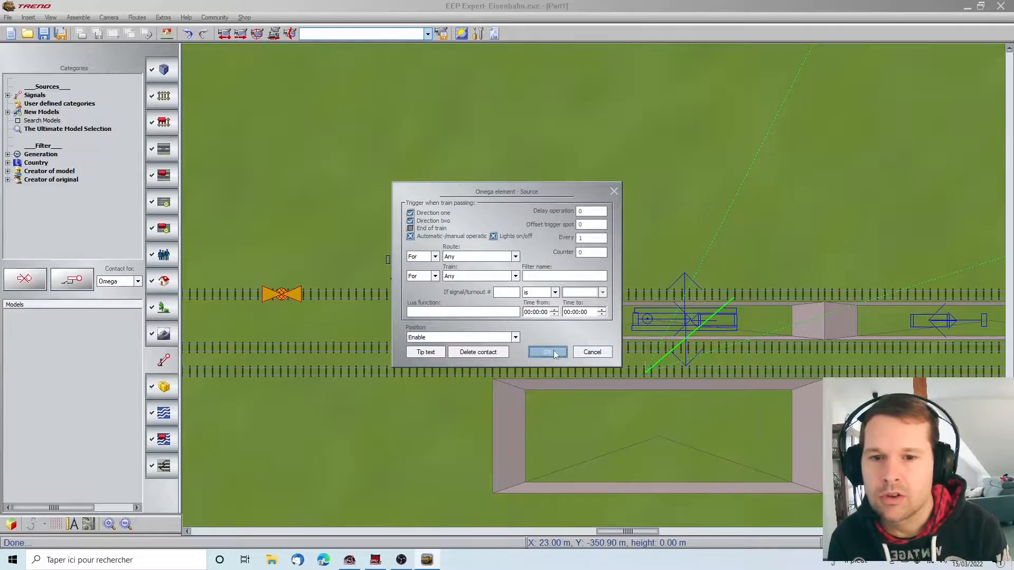
key(Left)
drag(470, 299, 314, 300)
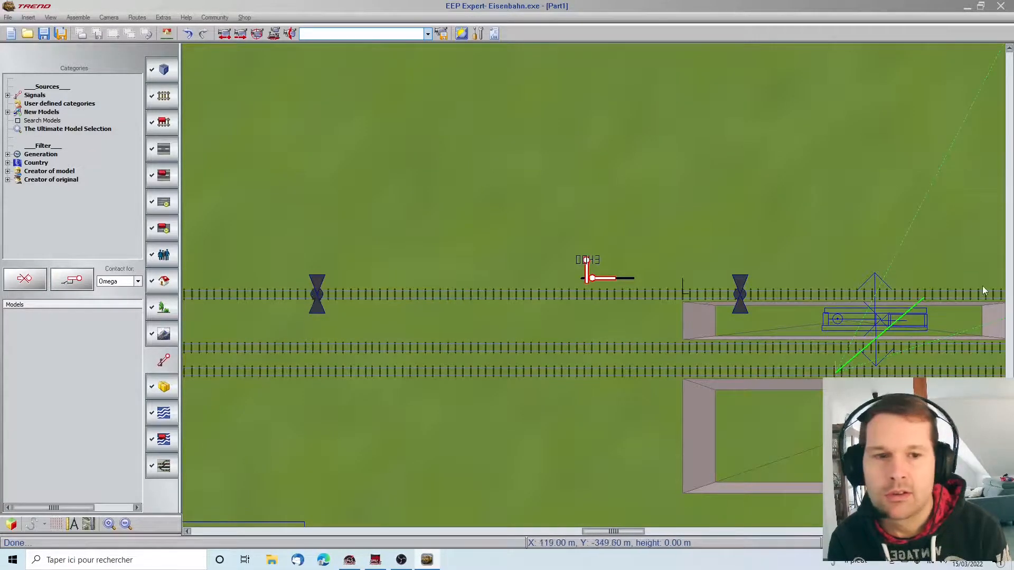
Place a second contact for the source on the upper track beyond the openings, around X 283, with its position kept at Disable.
key(Right)
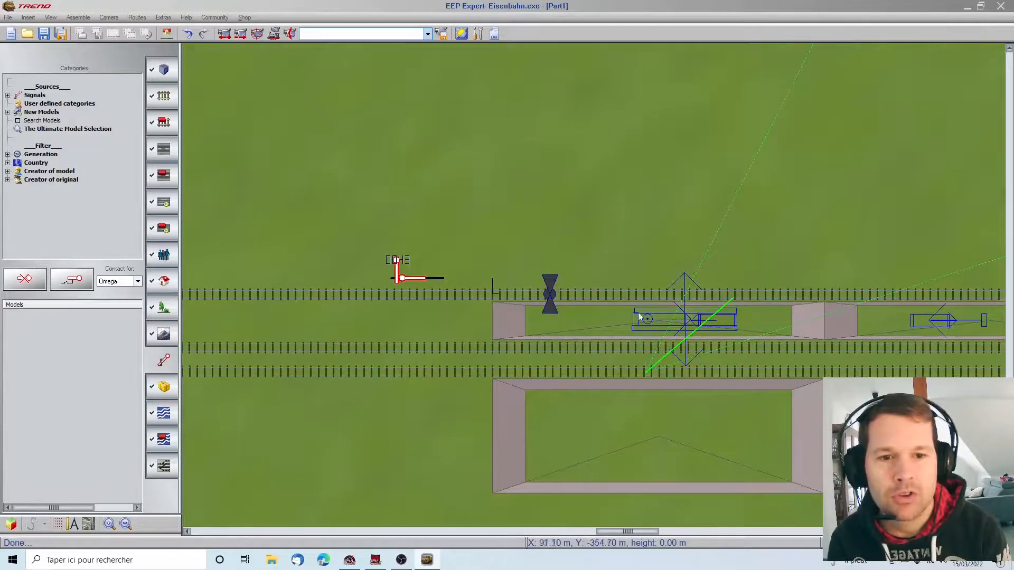
shift+click(648, 318)
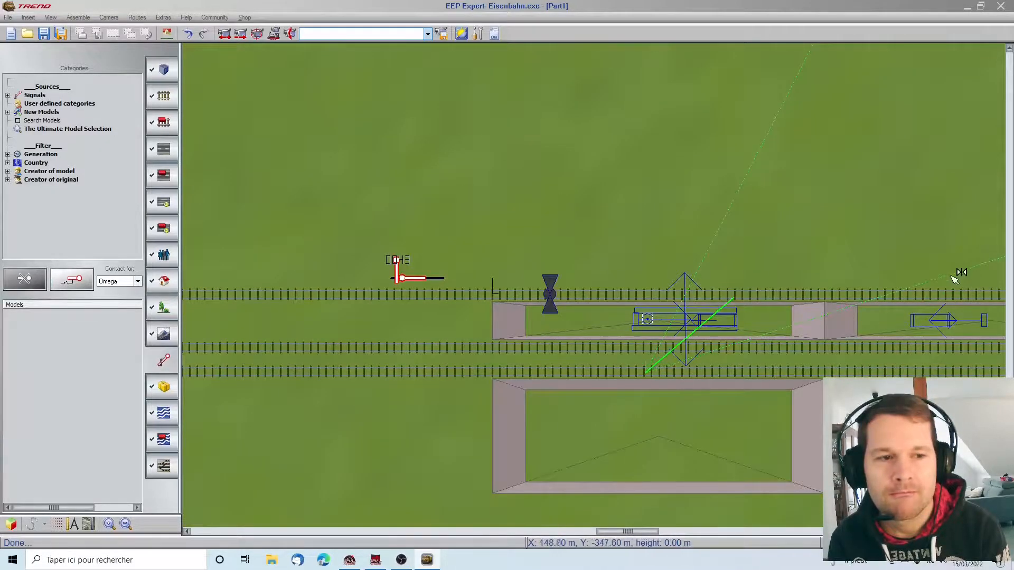
key(Right)
key(Right)
key(Right)
key(Right)
key(Right)
key(Right)
key(Right)
key(Right)
key(Right)
key(Right)
key(Right)
key(Right)
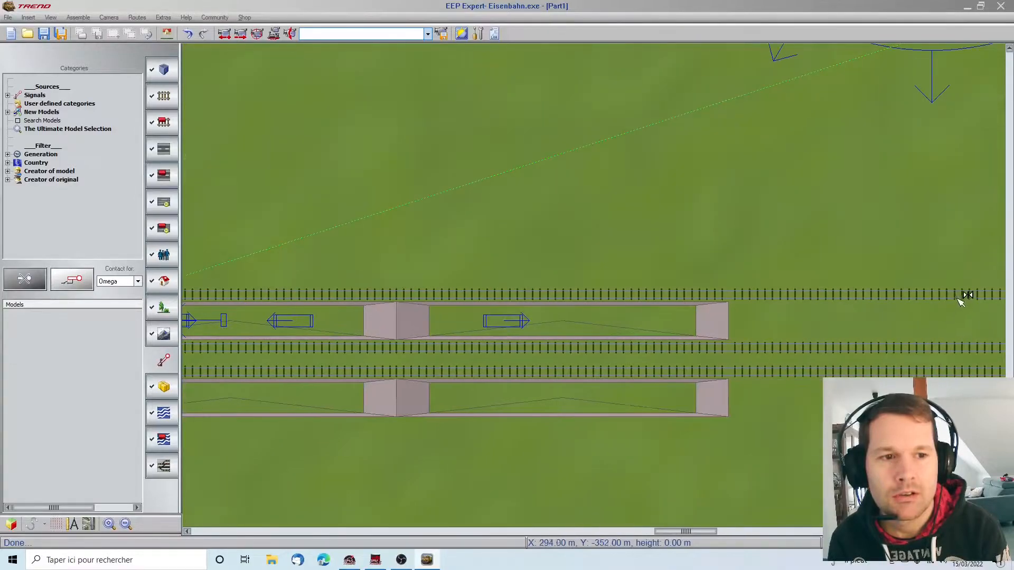
click(704, 292)
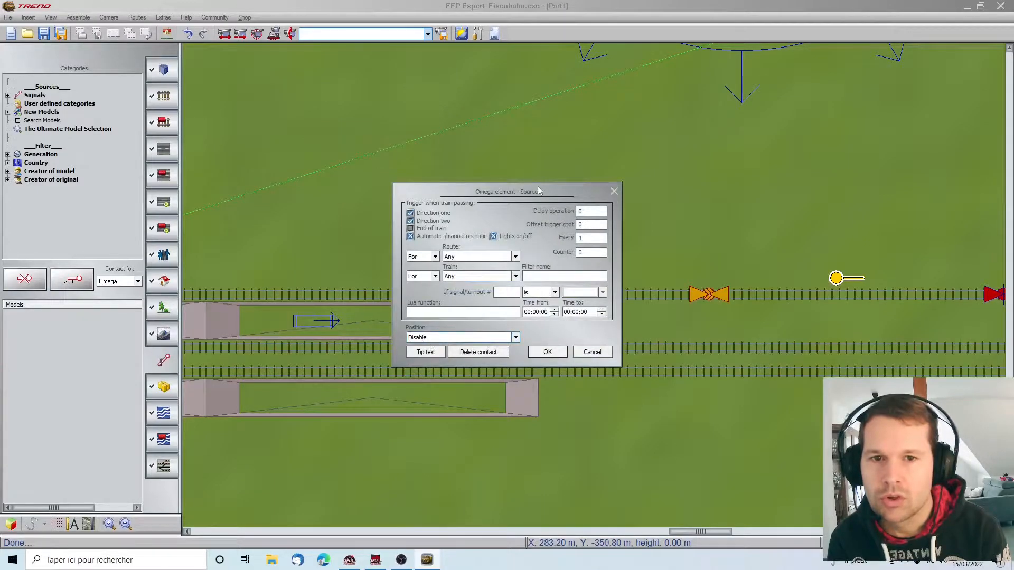
click(547, 352)
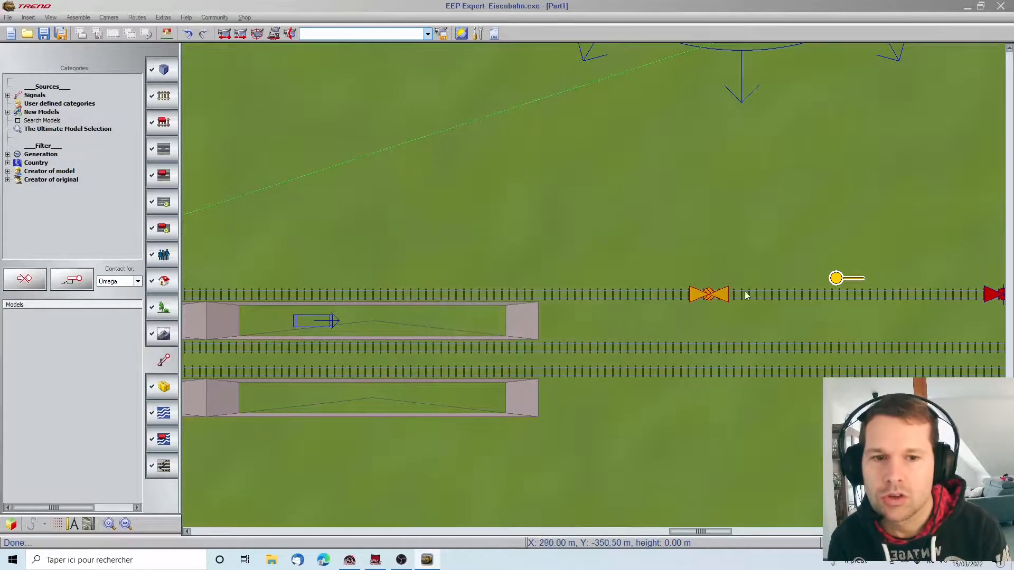
Move the source's Disable contact back along the upper track onto the contact group beside the first opening.
drag(353, 281, 184, 292)
key(Left)
key(Left)
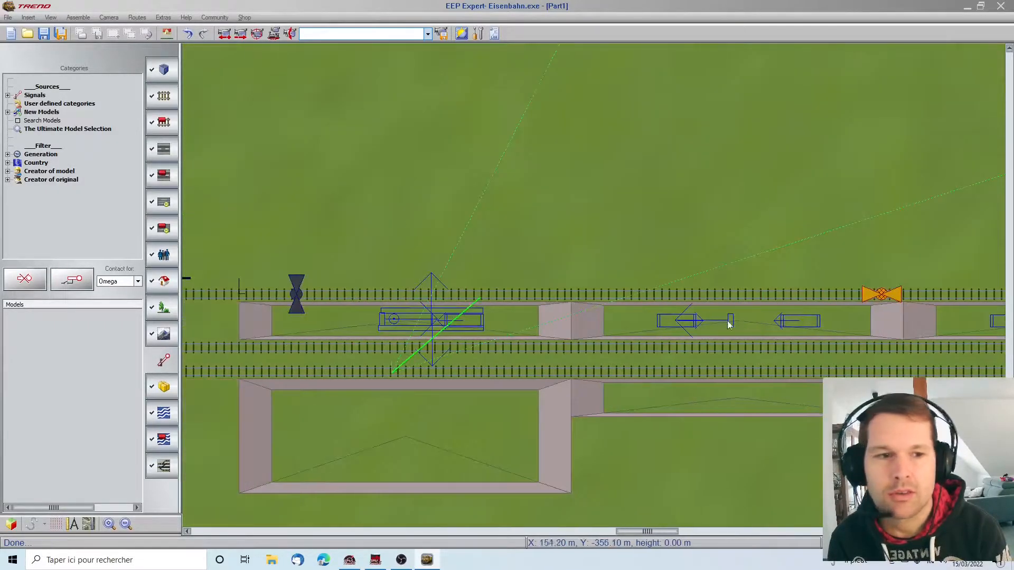
drag(879, 294, 297, 284)
Edit Omega contact number 6 in the group ahead of signal 0043 so the source's Enable contact triggers at the end of the train.
scroll(215, 294, left, 4)
scroll(215, 294, left, 2)
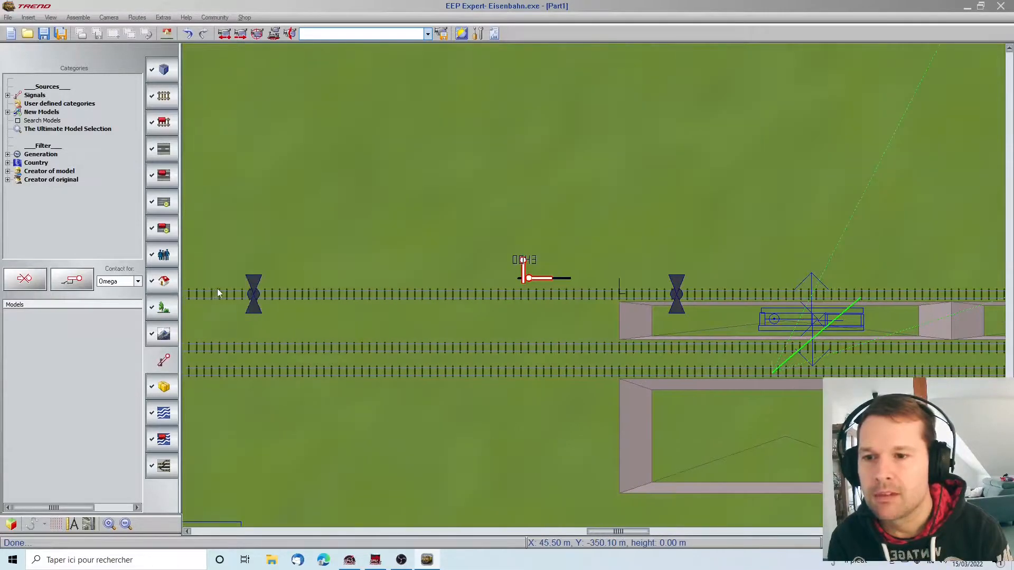
double_click(252, 294)
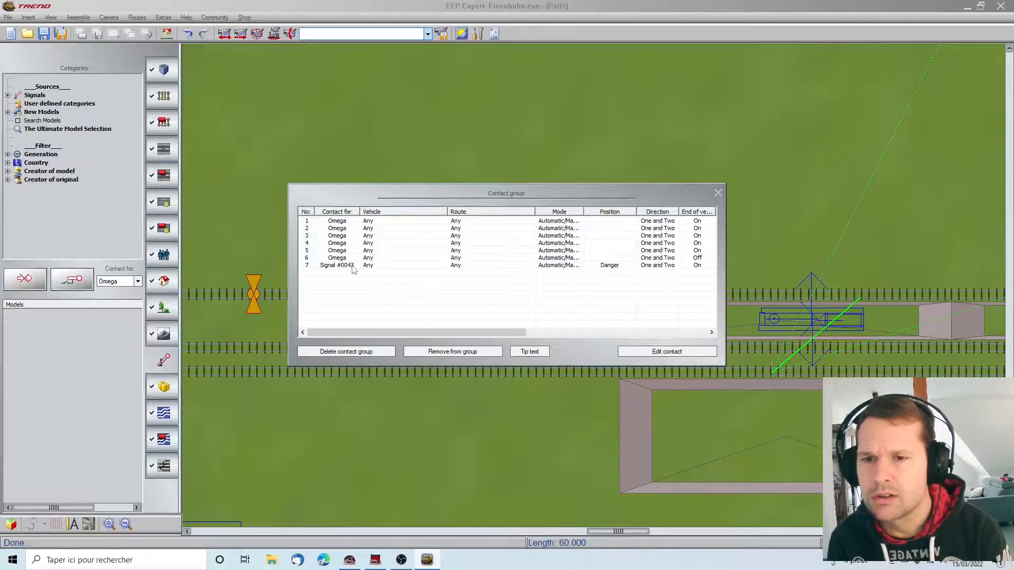
double_click(355, 260)
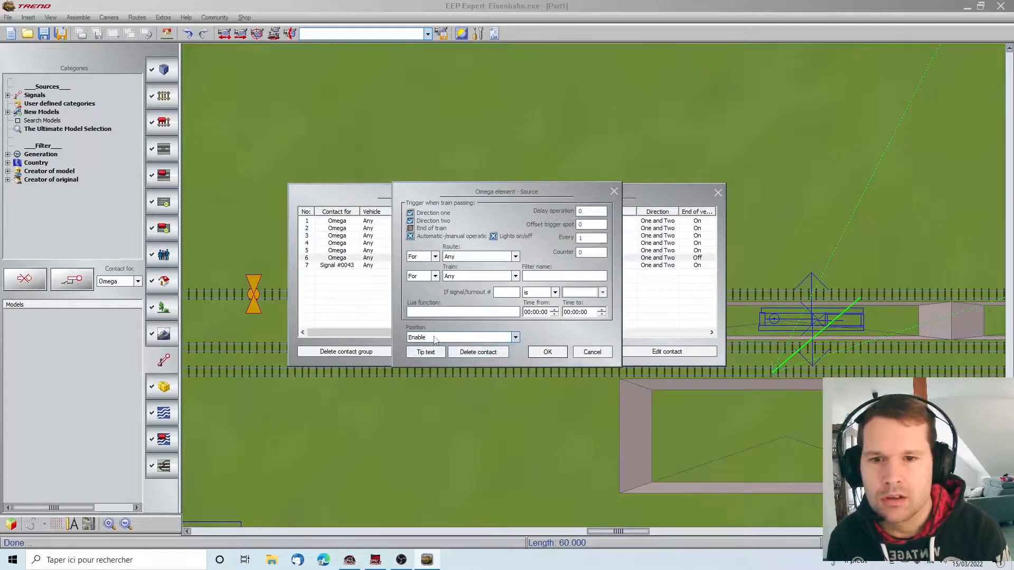
click(410, 236)
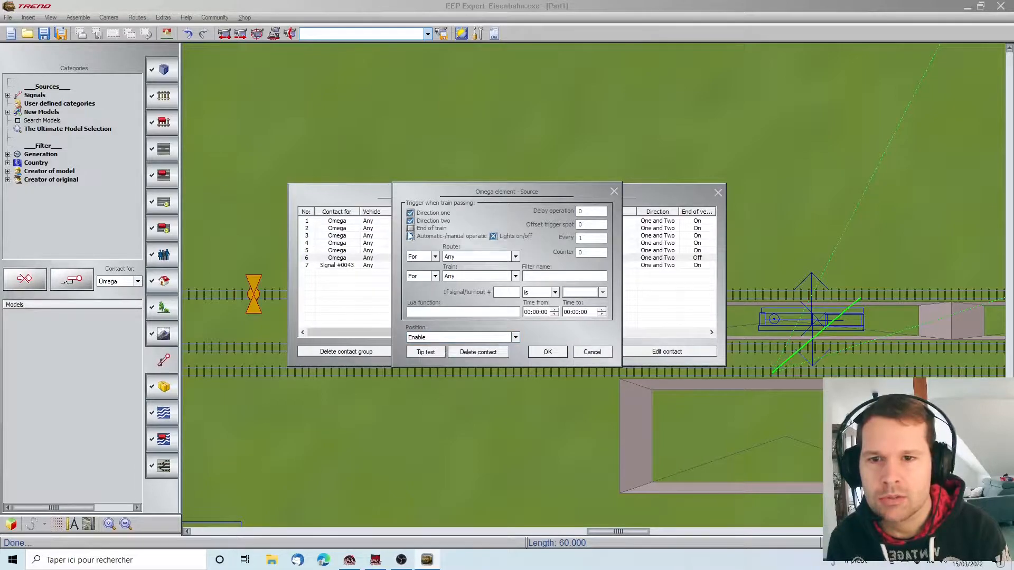
click(410, 229)
click(543, 352)
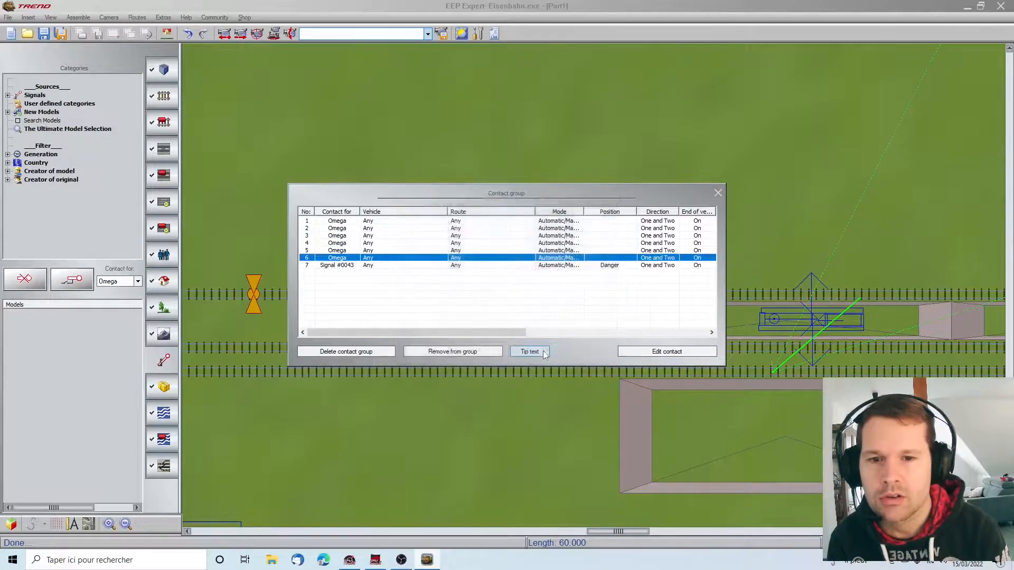
click(717, 193)
Place a limited flow field above the first opening, near X 87.3, Y -336.3, sized about 32.86 wide and 5.32 deep.
mouse_move(992, 342)
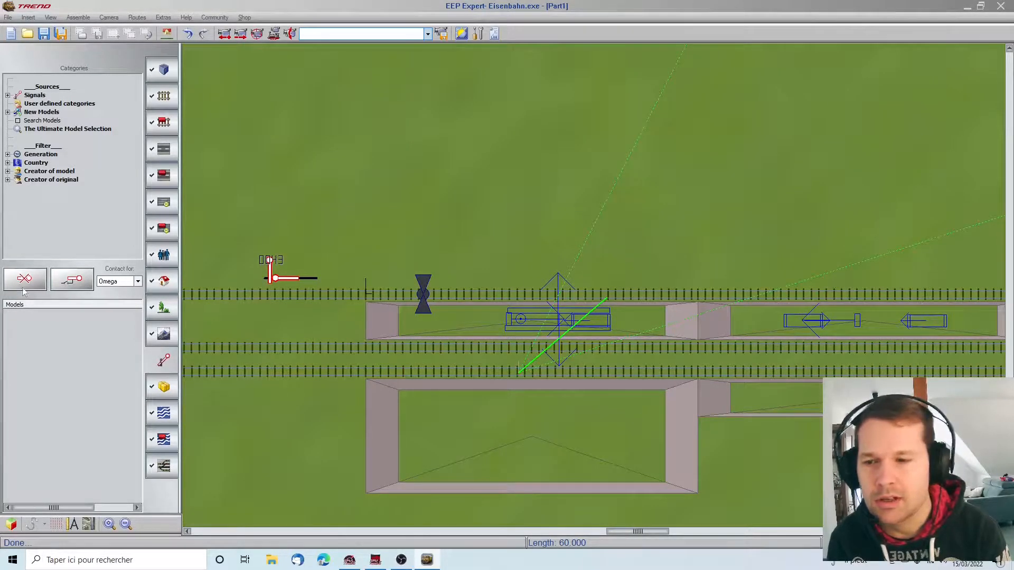
mouse_move(67, 431)
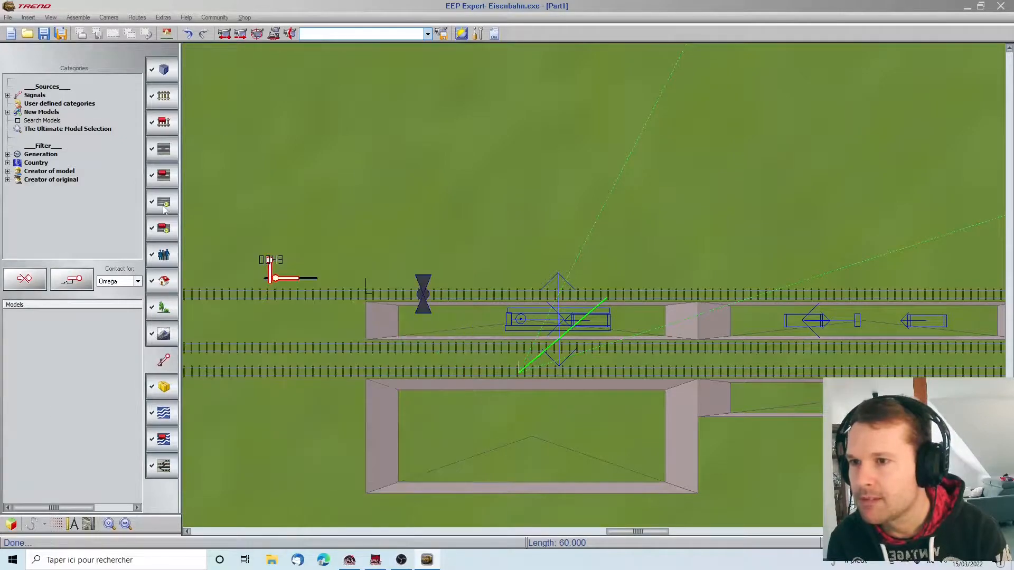
click(163, 253)
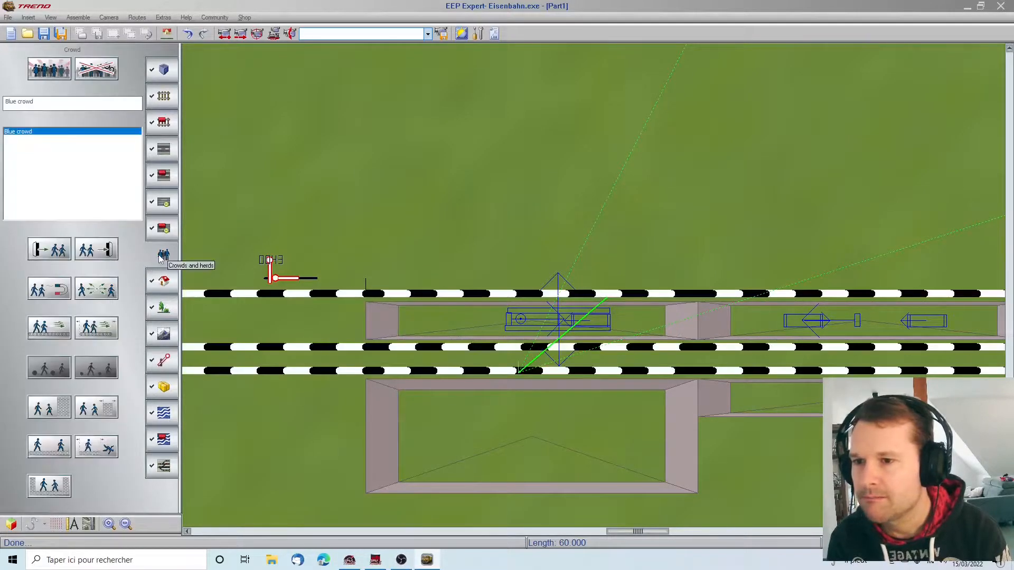
click(100, 332)
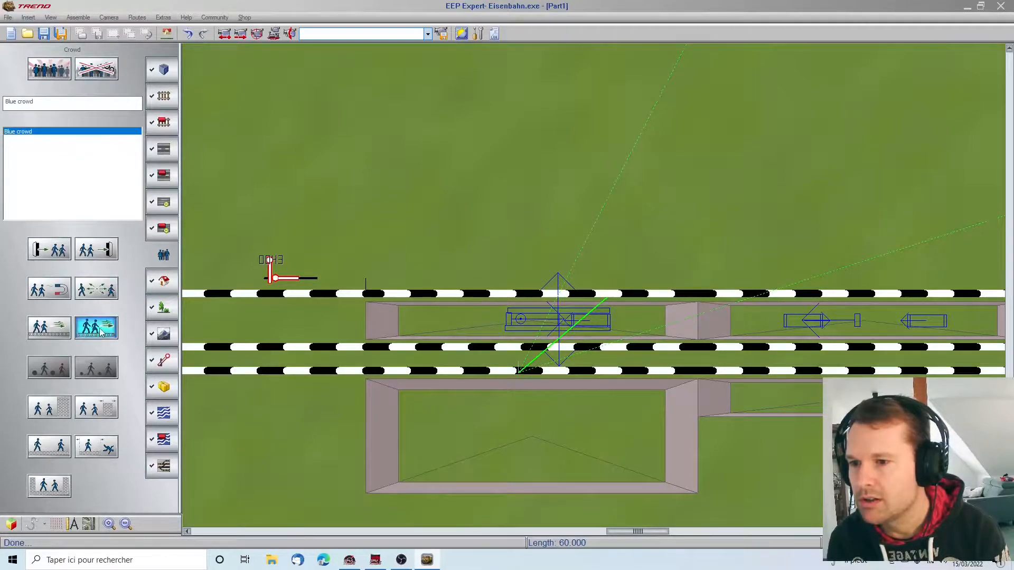
click(499, 216)
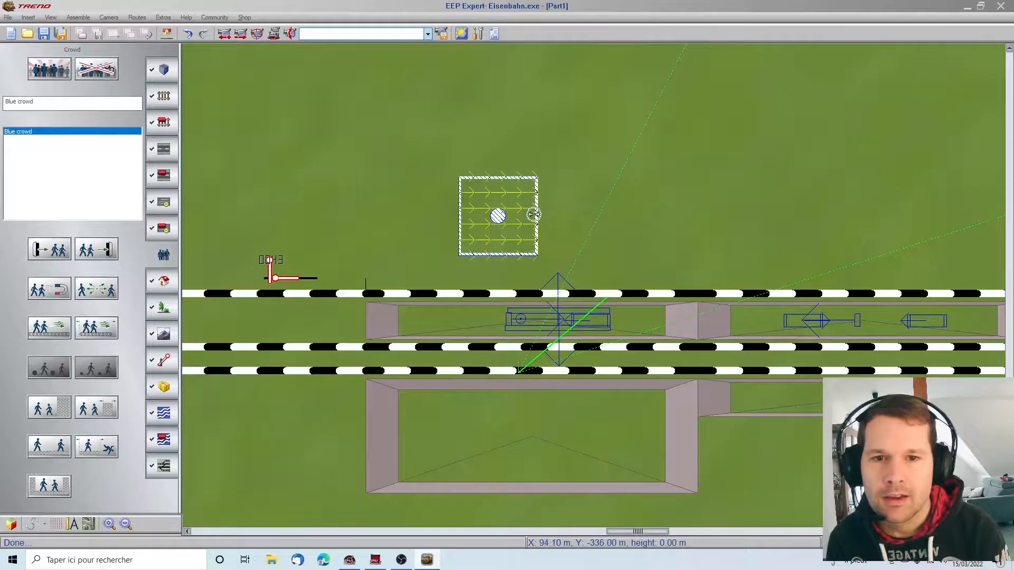
drag(536, 212, 577, 213)
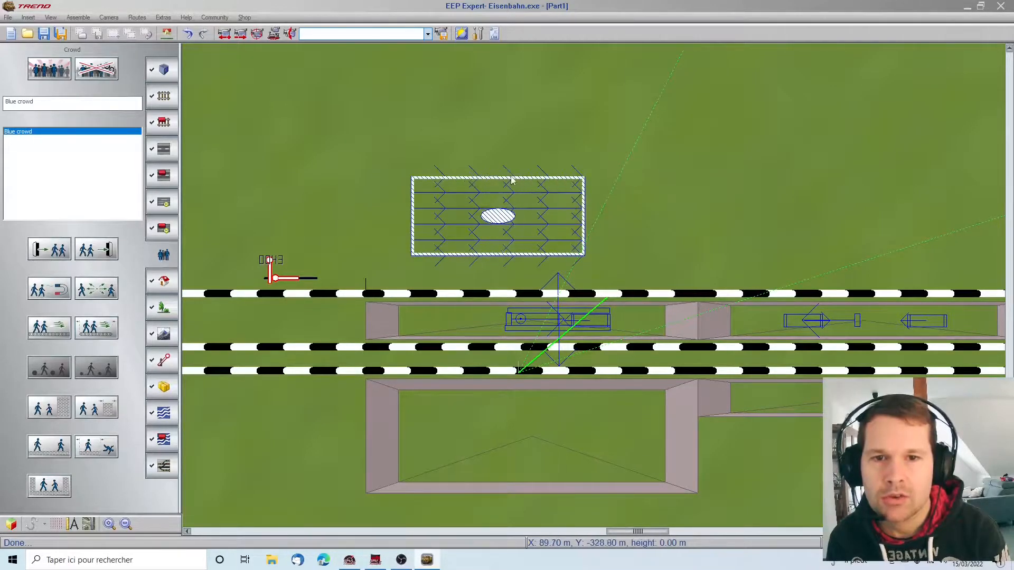
drag(502, 178, 504, 210)
Set the limited field's absolute height to -3 and its inclination to about 28.
double_click(471, 213)
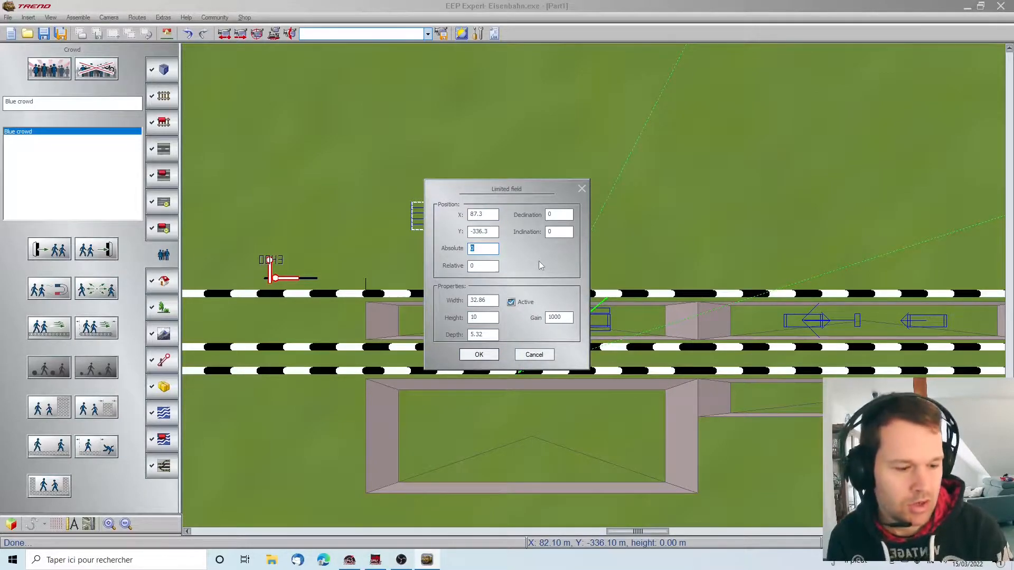
key(Return)
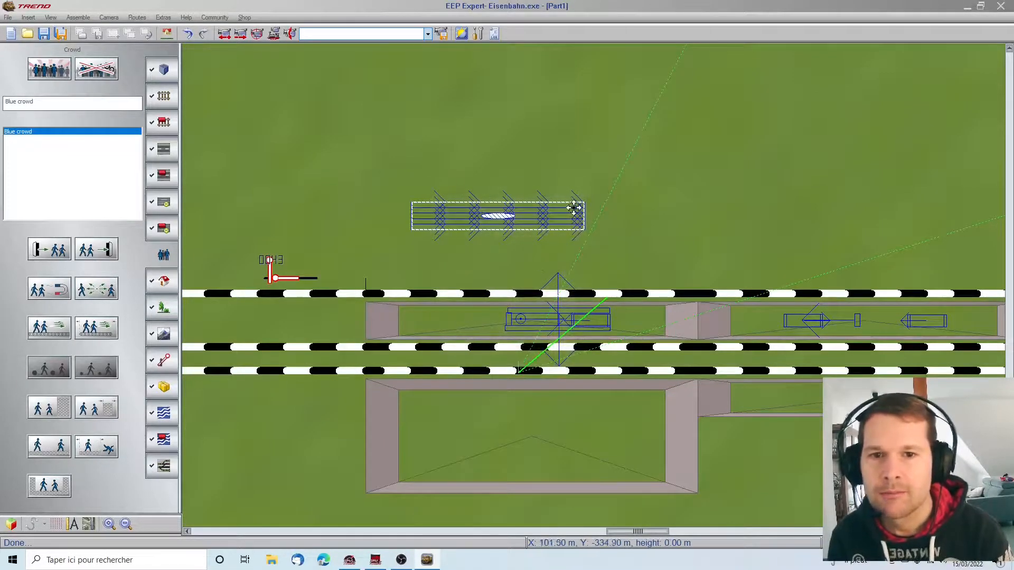
double_click(544, 217)
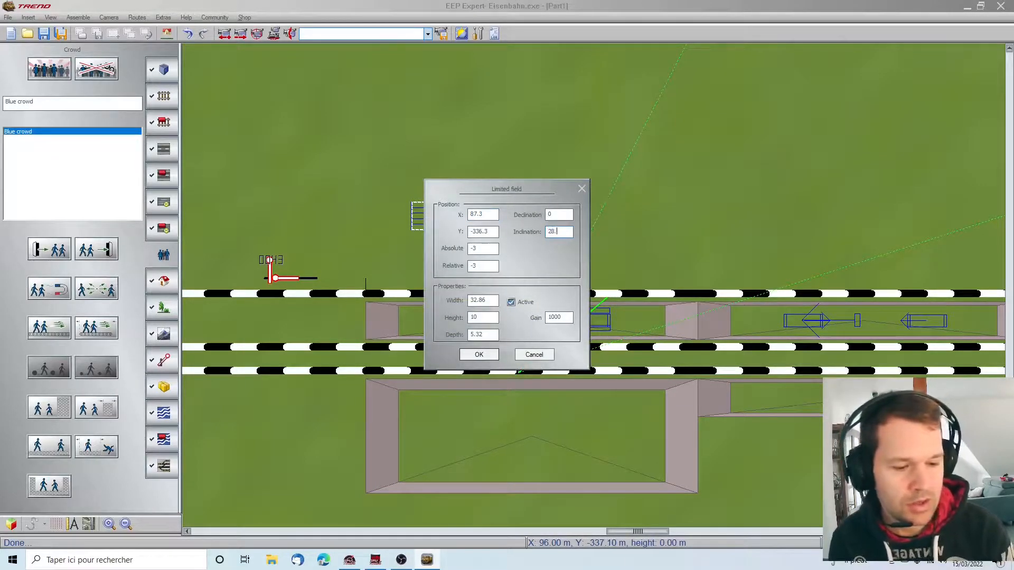
key(Return)
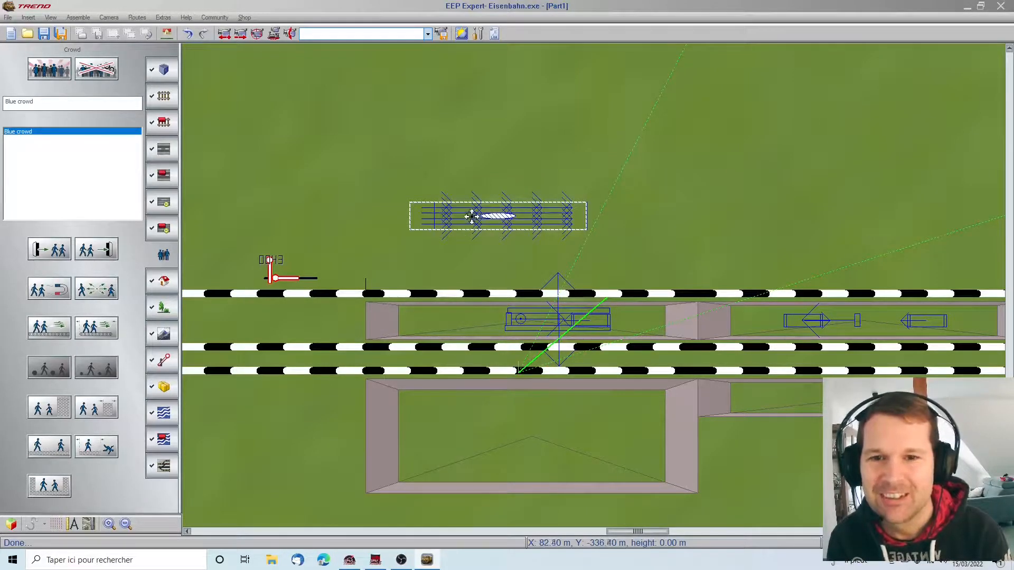
Fit the limited field over the ramp in the first opening, about 25.71 wide, 5.44 high and 4.71 deep, with an inclination of 37.9.
drag(474, 220, 541, 315)
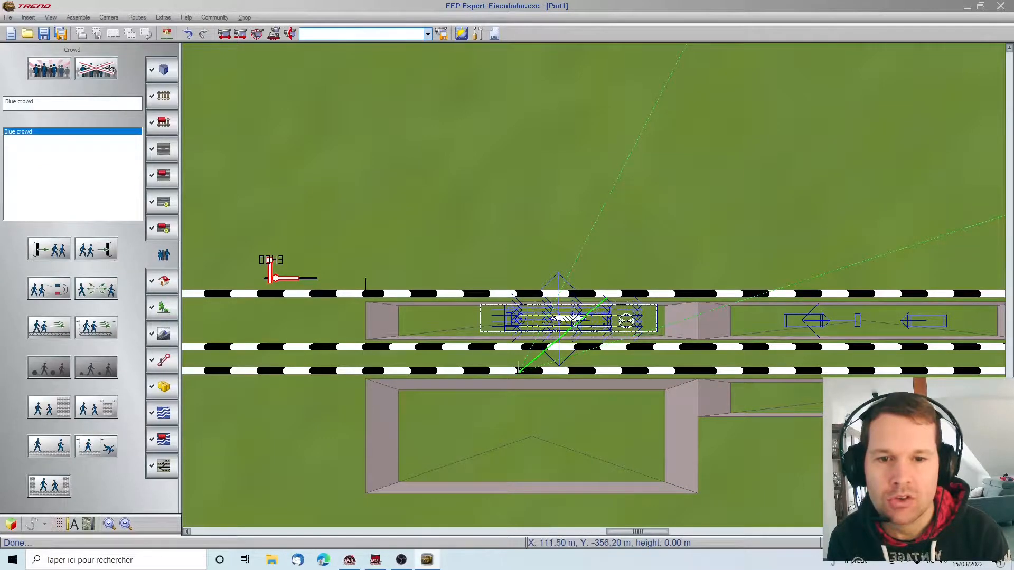
drag(630, 321, 560, 322)
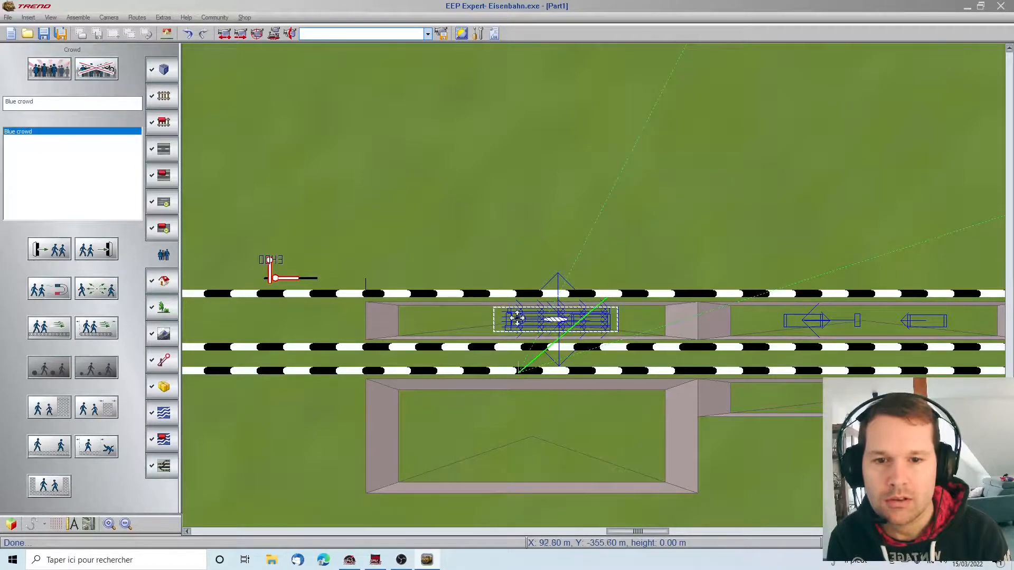
right_click(535, 323)
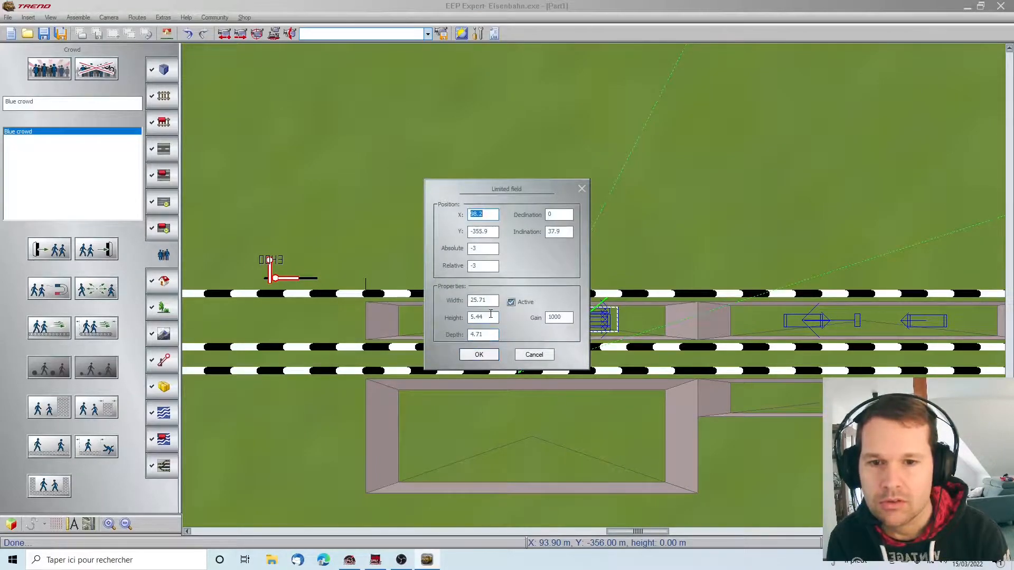
click(478, 354)
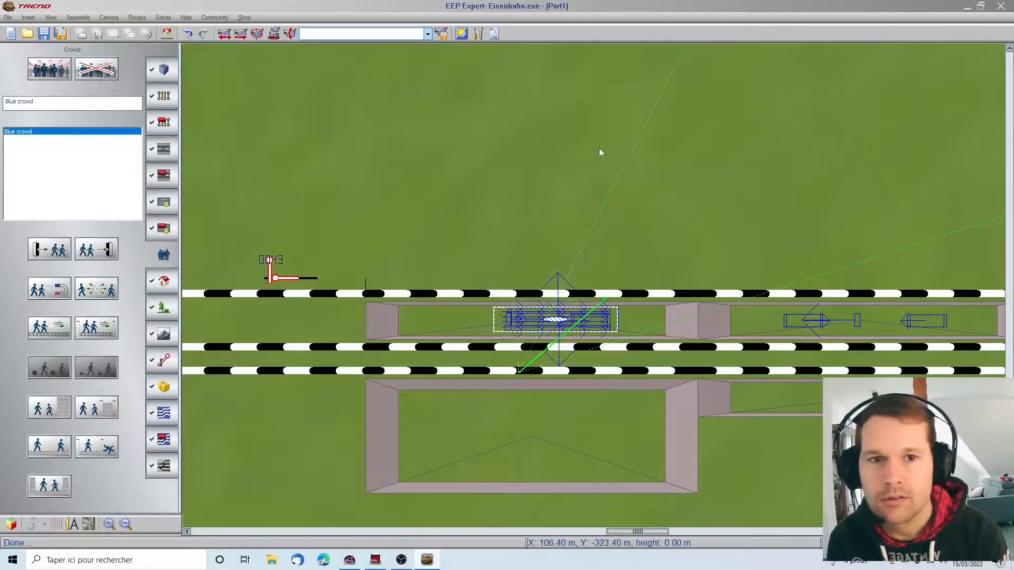
Try the circular repelling field centred over the first opening and view the crowd's reaction at the station in 3D.
scroll(600, 153, down, 3)
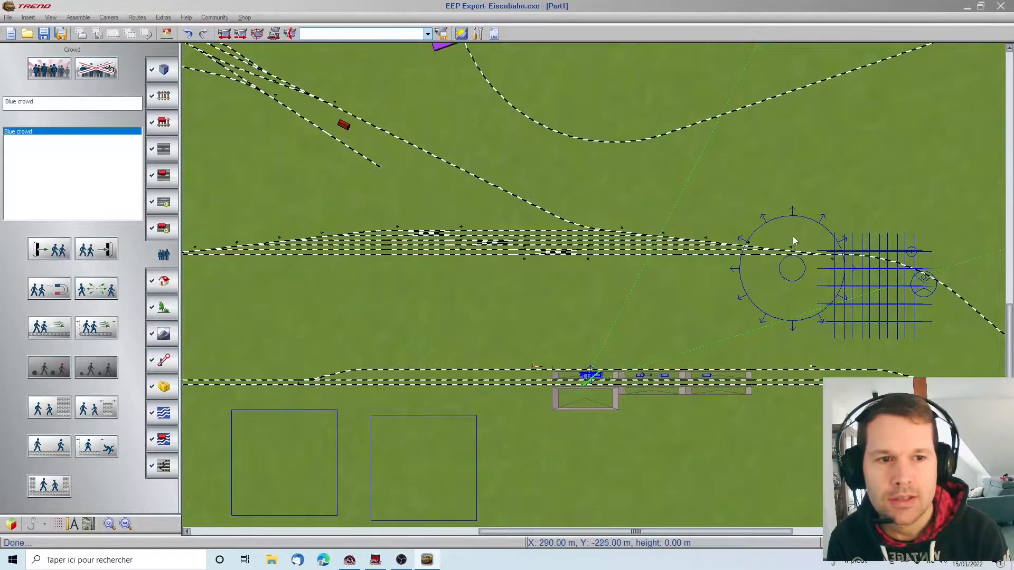
click(795, 242)
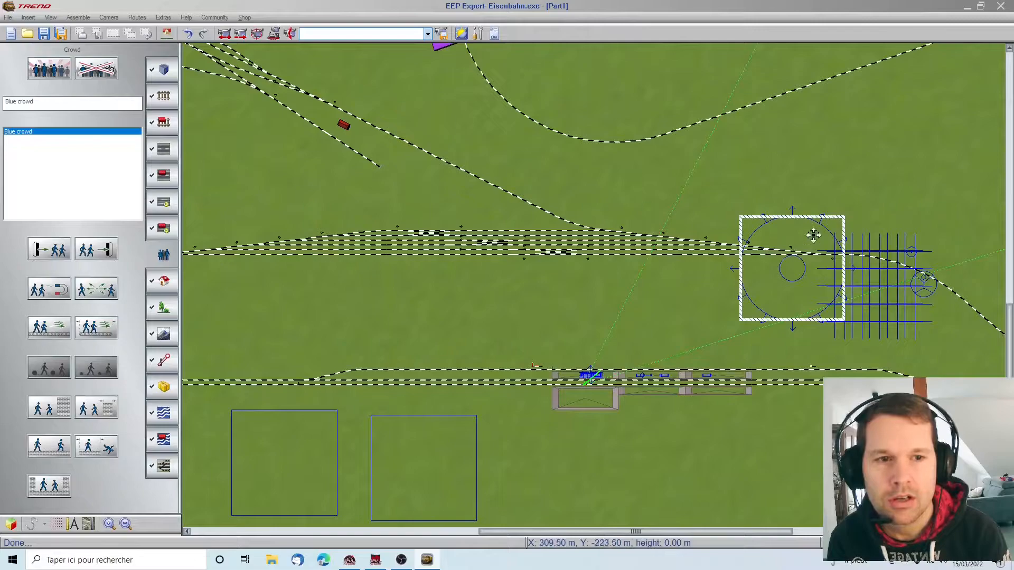
click(611, 344)
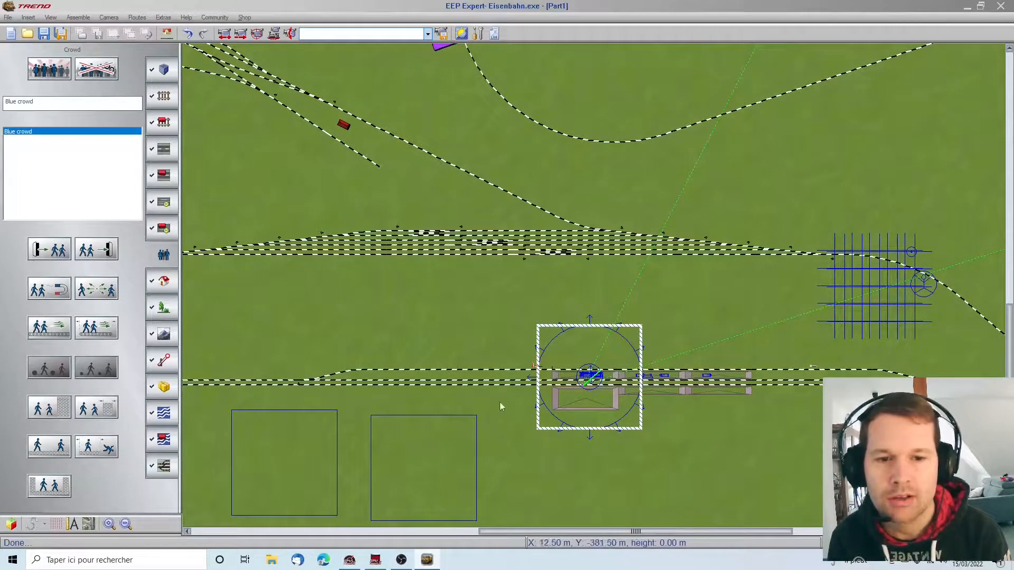
click(10, 525)
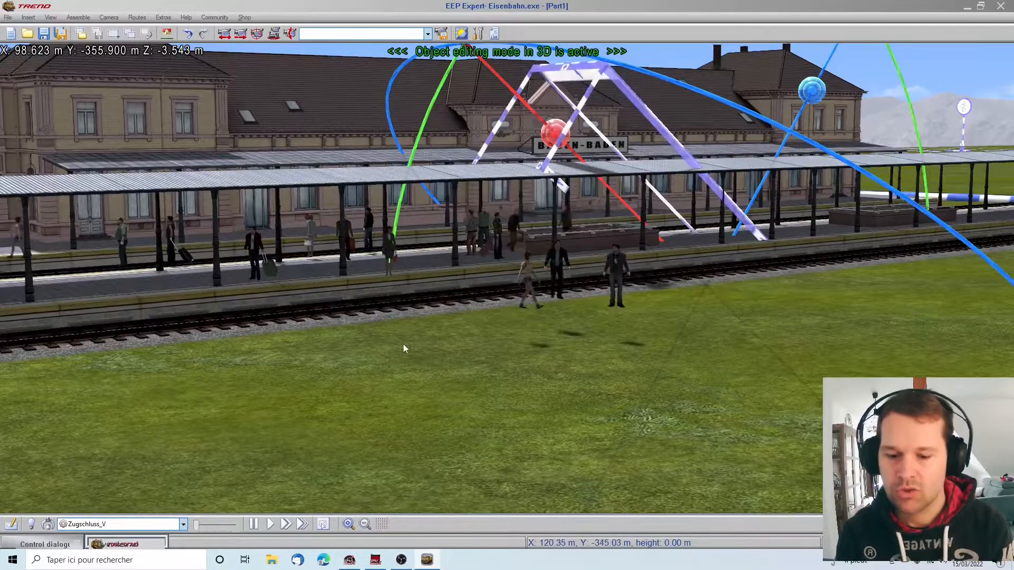
Move the circular repelling field away from the station to the upper track junction and check the platform in 3D.
key(ctrl+e)
click(588, 340)
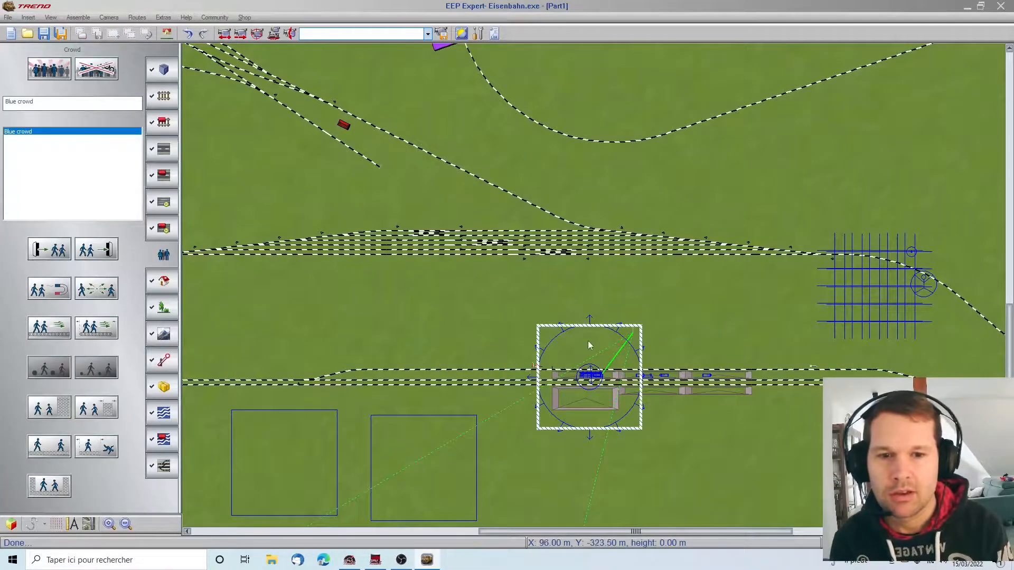
drag(589, 345, 695, 175)
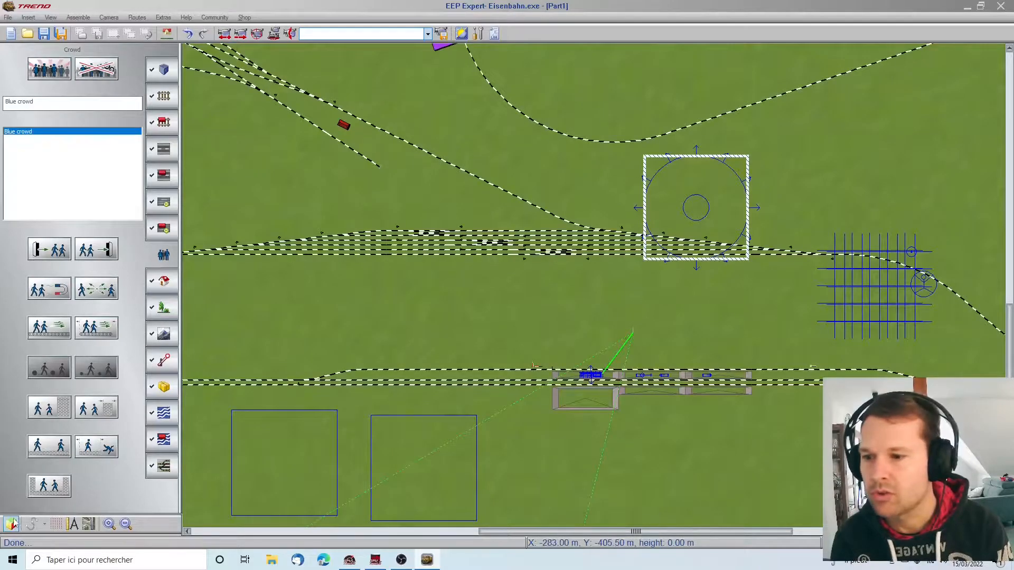
click(12, 523)
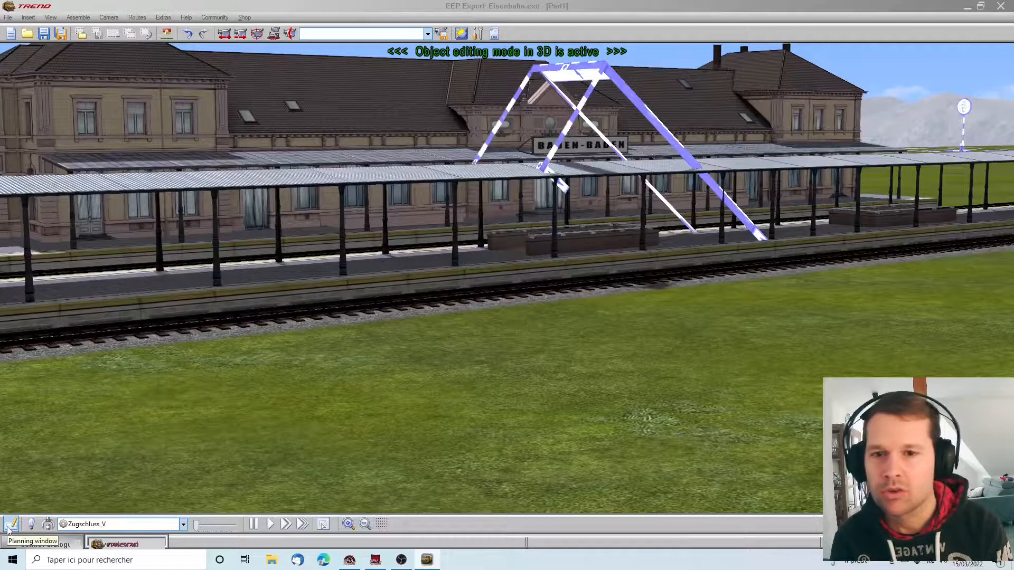
click(9, 527)
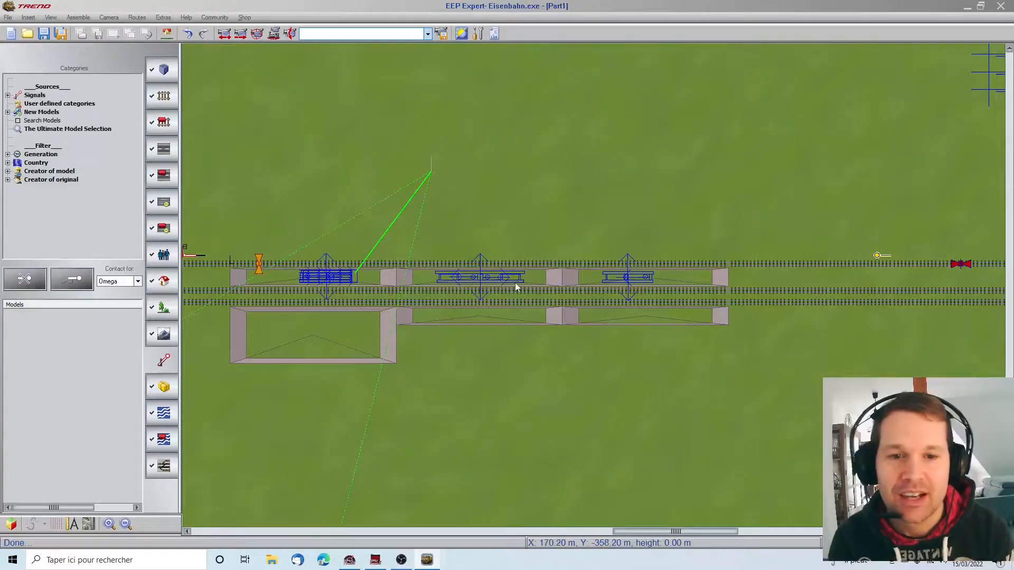
scroll(516, 287, up, 2)
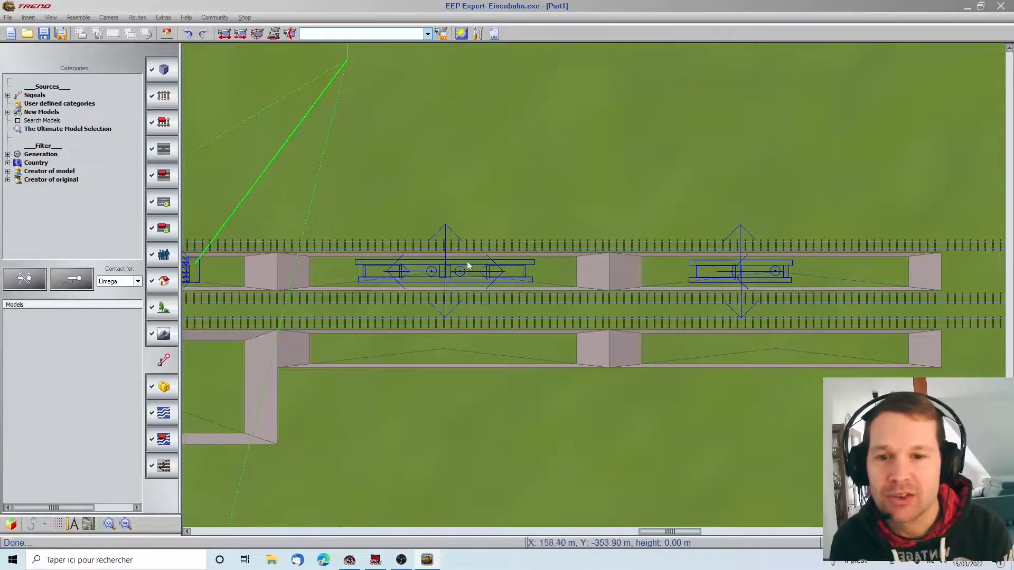
click(430, 270)
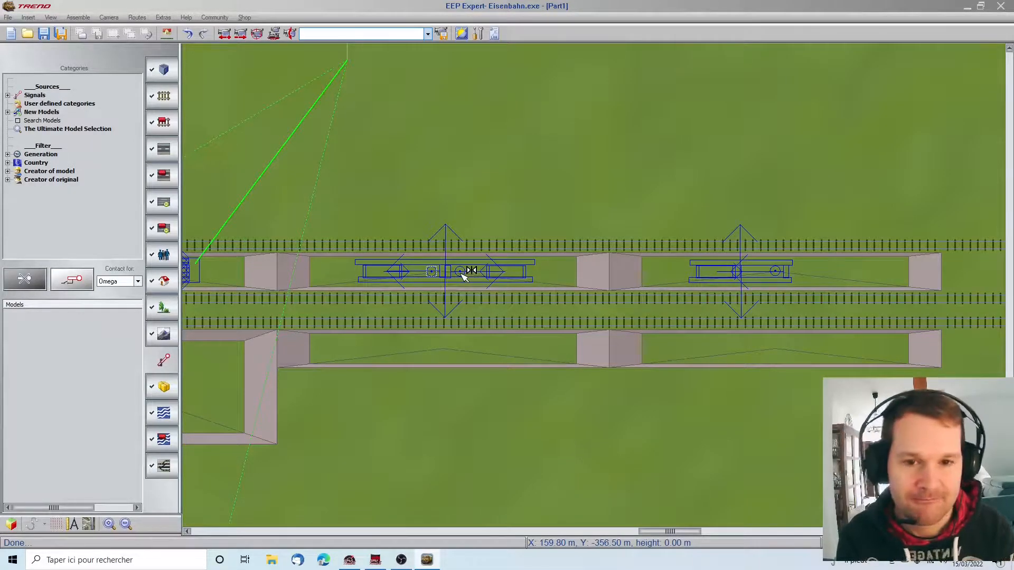
key(Escape)
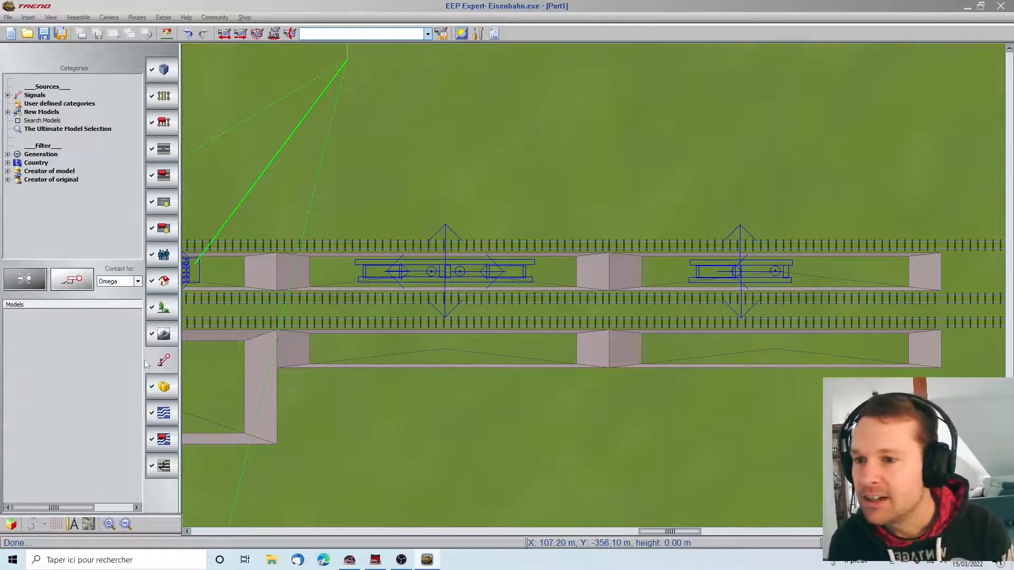
Check the settings of Omega contact number 9 in the contact group beside the first opening.
scroll(254, 302, left, 5)
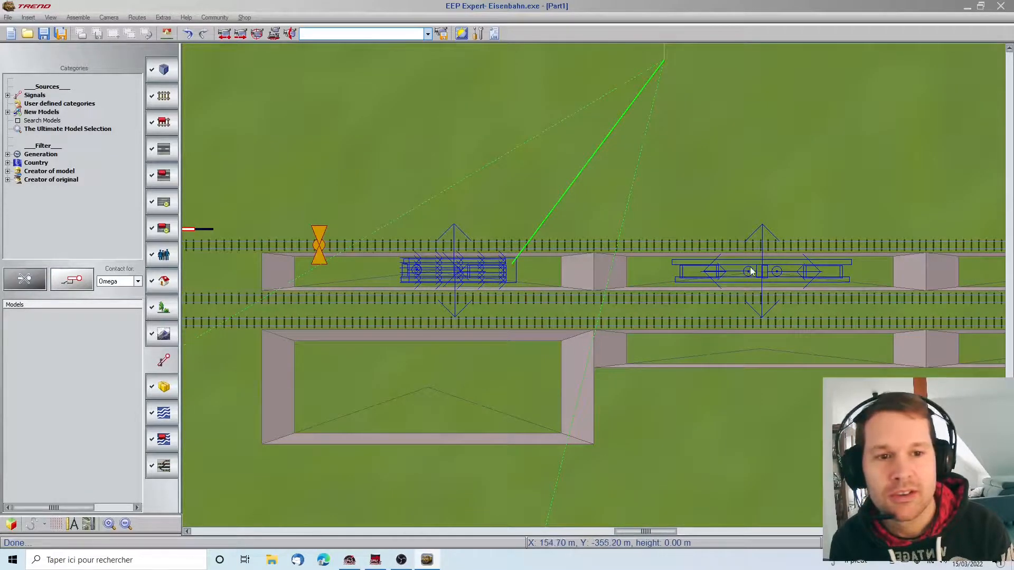
double_click(318, 244)
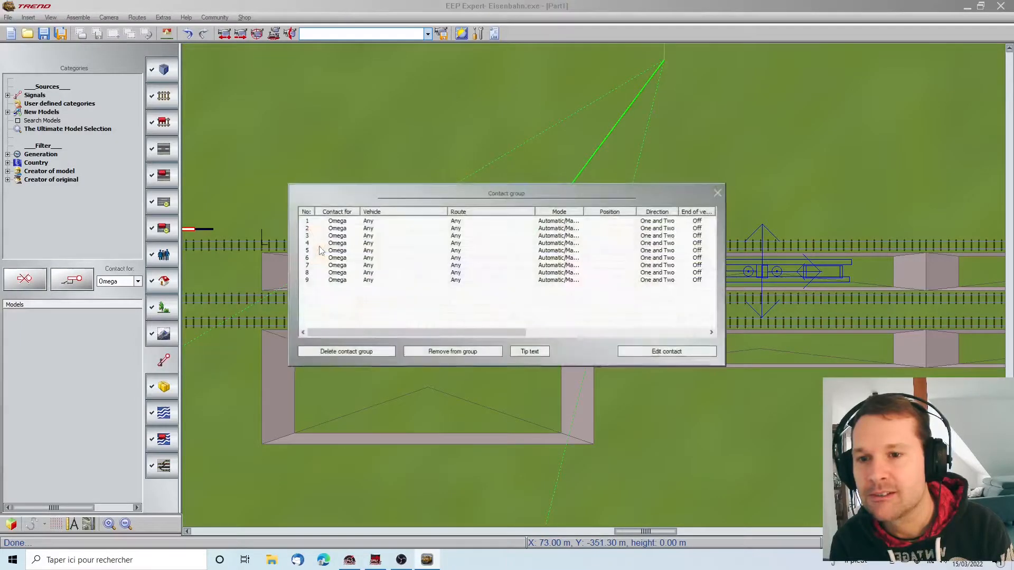
double_click(353, 281)
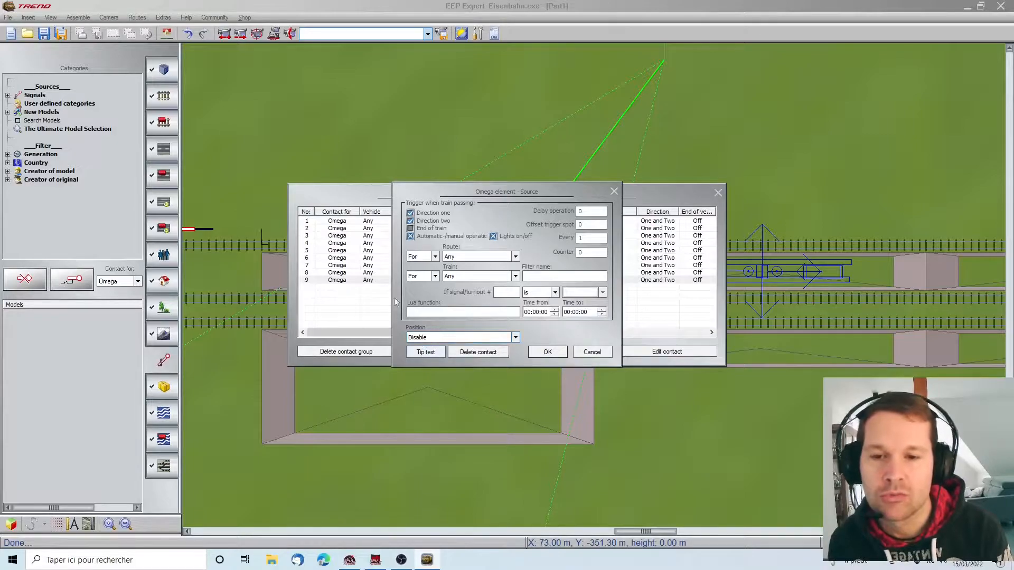
click(544, 361)
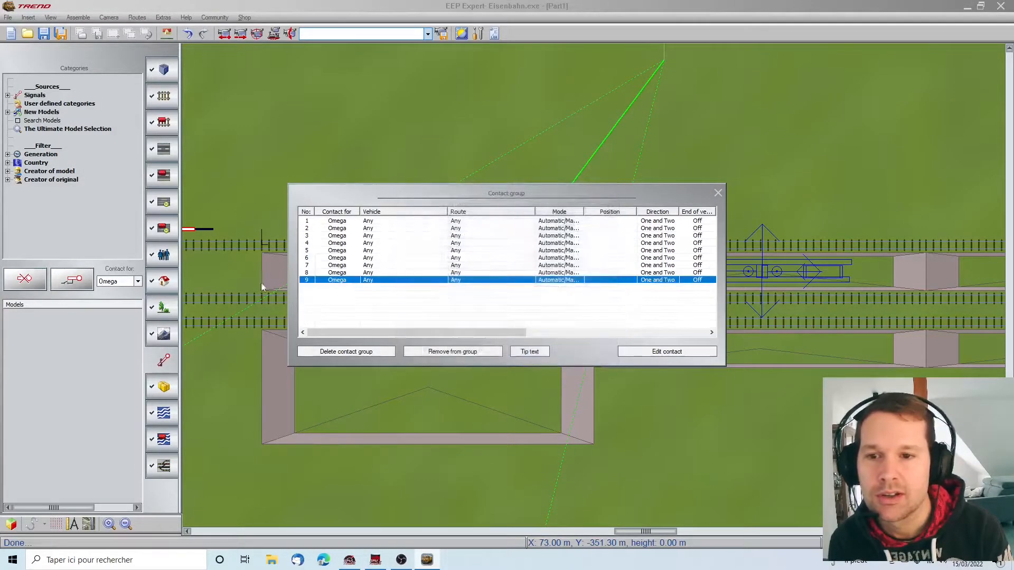
click(718, 192)
Check the settings of Omega contact number 9 in the contact group ahead of signal 0043.
key(Left)
key(Left)
key(Left)
key(Left)
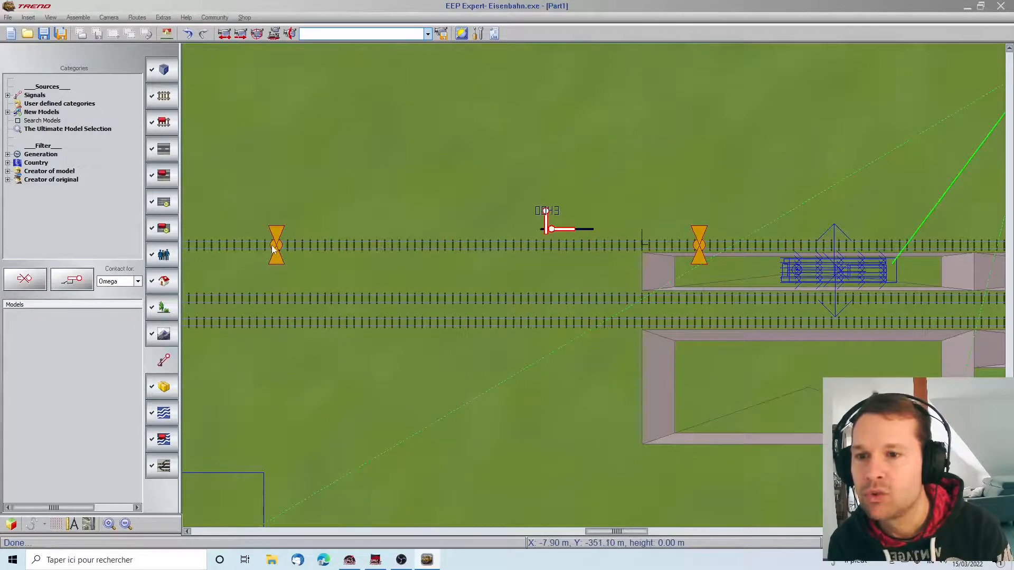
click(272, 245)
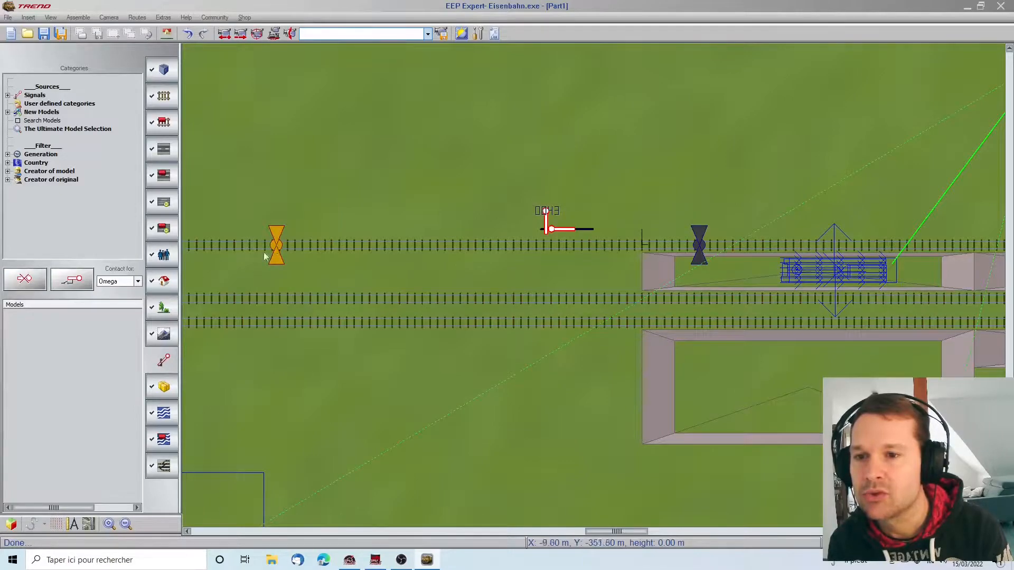
right_click(276, 247)
double_click(338, 280)
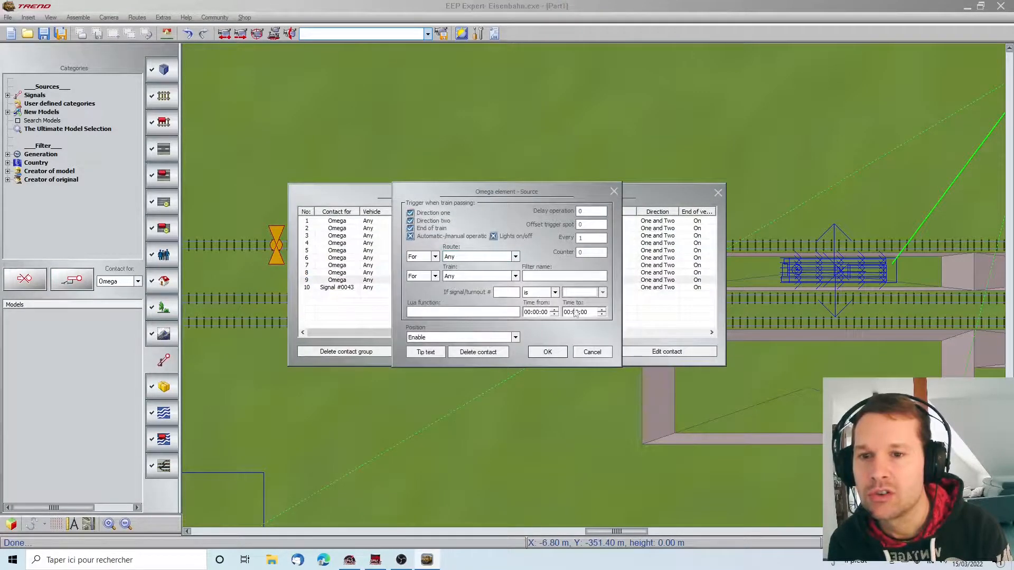
click(587, 352)
click(718, 194)
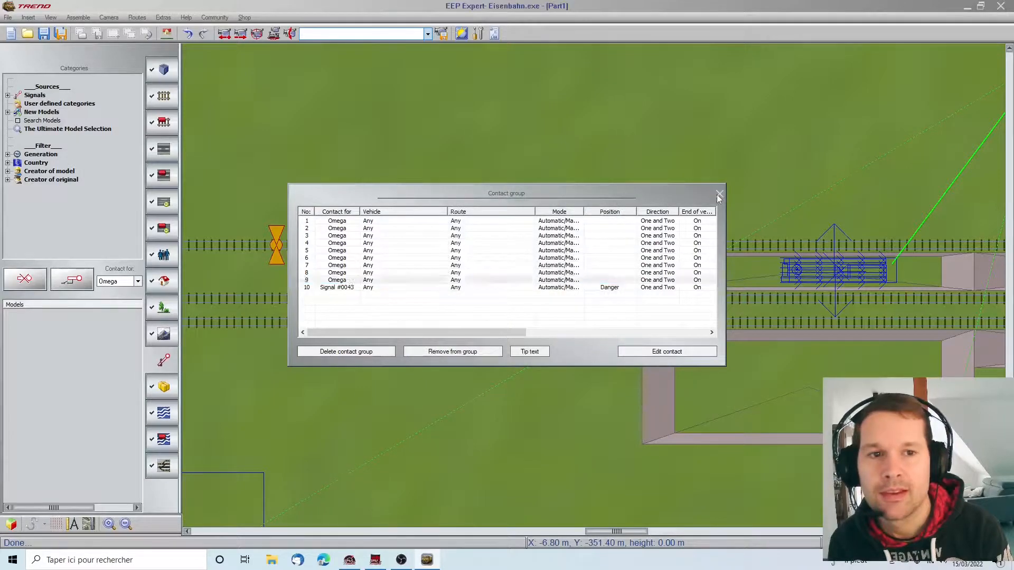
Place a Disable contact for the limited field at the first opening on the upper track near signal 0043 and merge it into the contact group there.
key(Right)
key(Right)
key(Right)
key(Right)
key(Right)
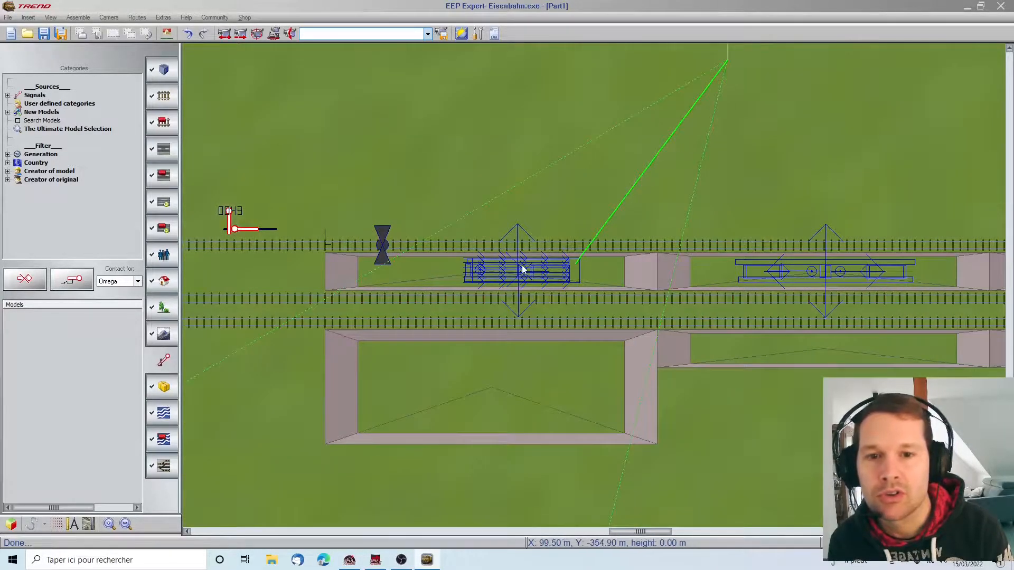
scroll(522, 270, up, 5)
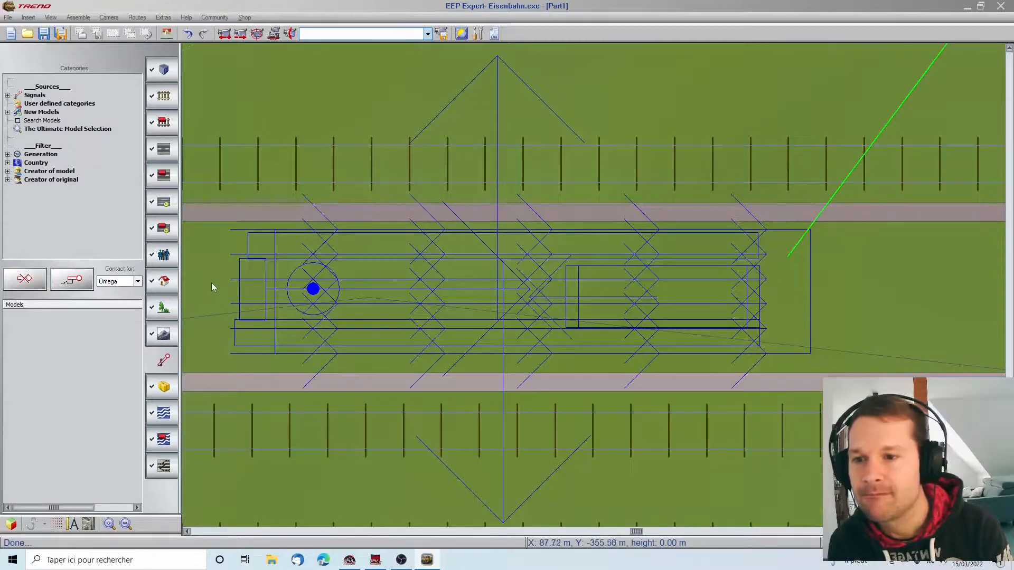
click(236, 283)
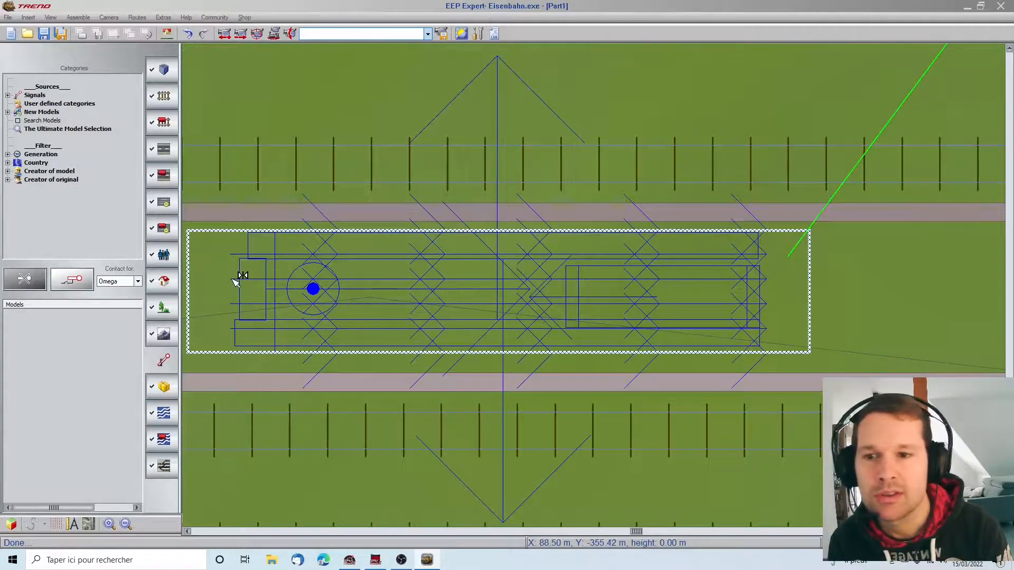
key(Right)
key(Left)
key(Left)
key(Left)
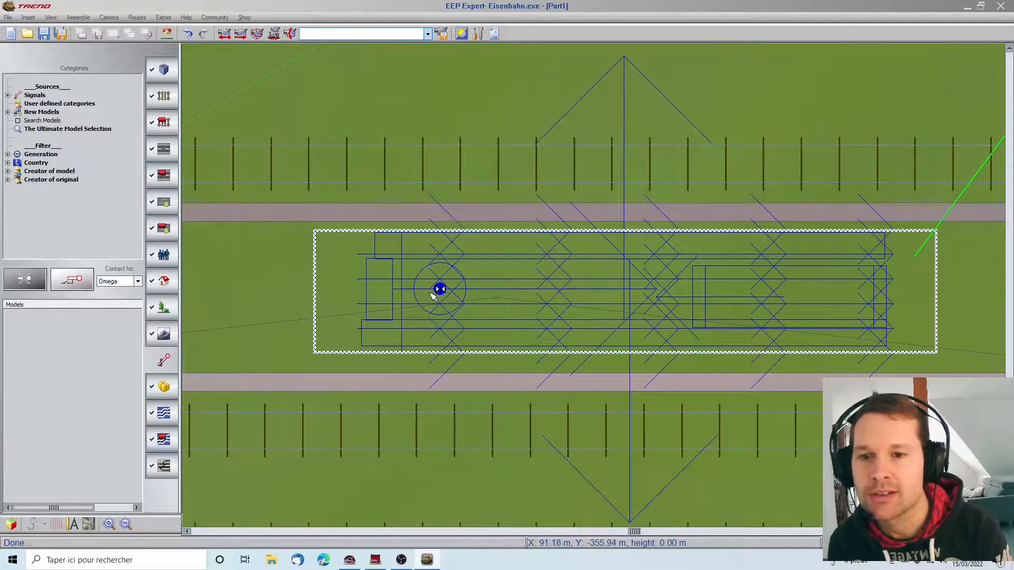
scroll(428, 291, down, 5)
click(236, 268)
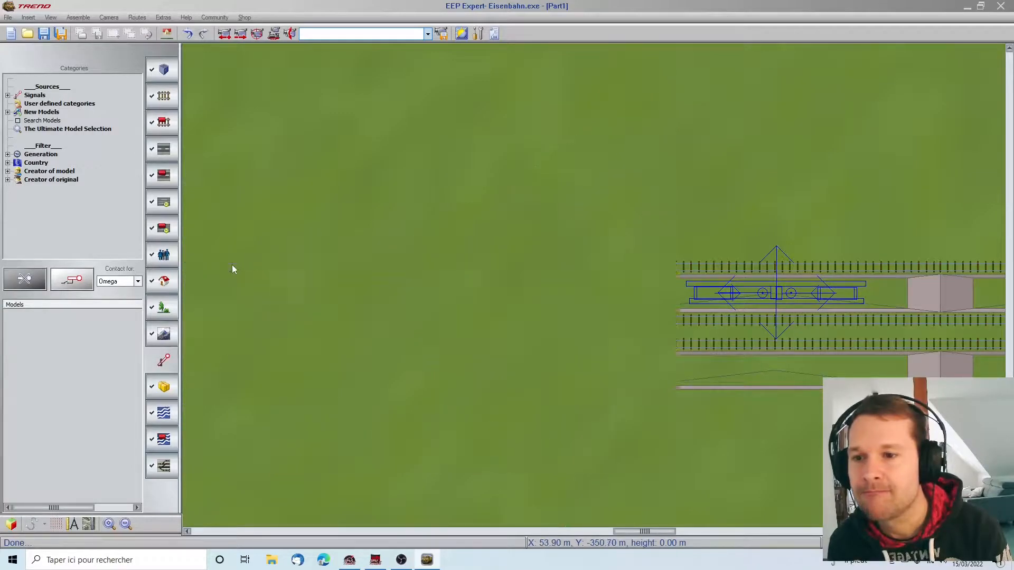
double_click(236, 268)
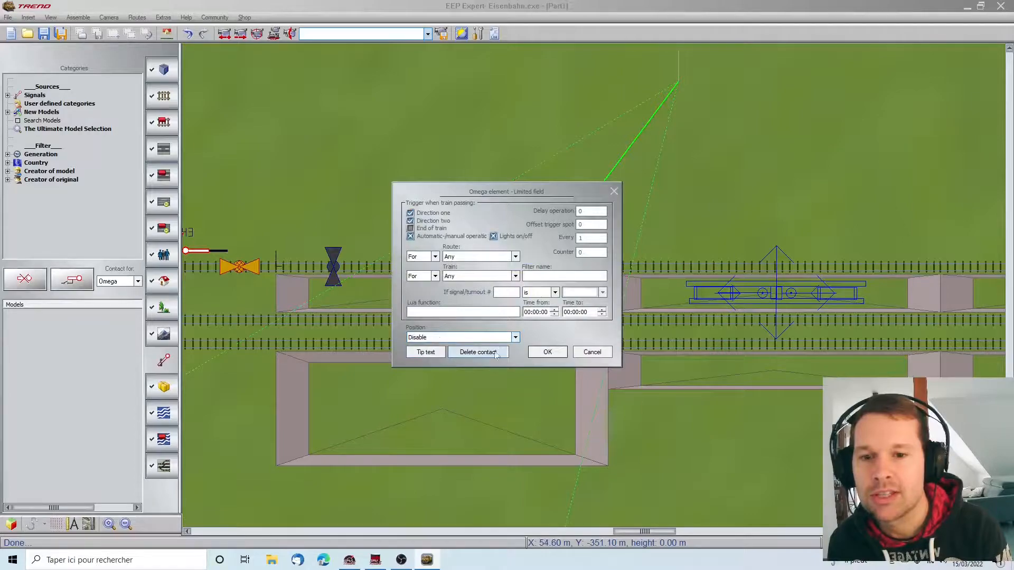
click(547, 352)
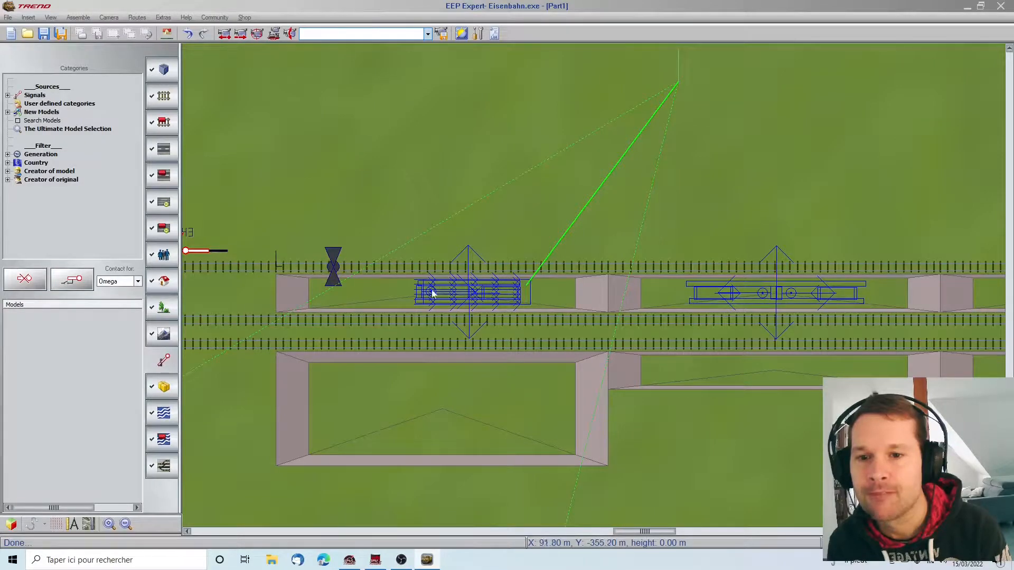
Place an Enable contact with End of train for the same limited field ahead of signal 0043 and add it to the contact group there.
scroll(420, 300, up, 5)
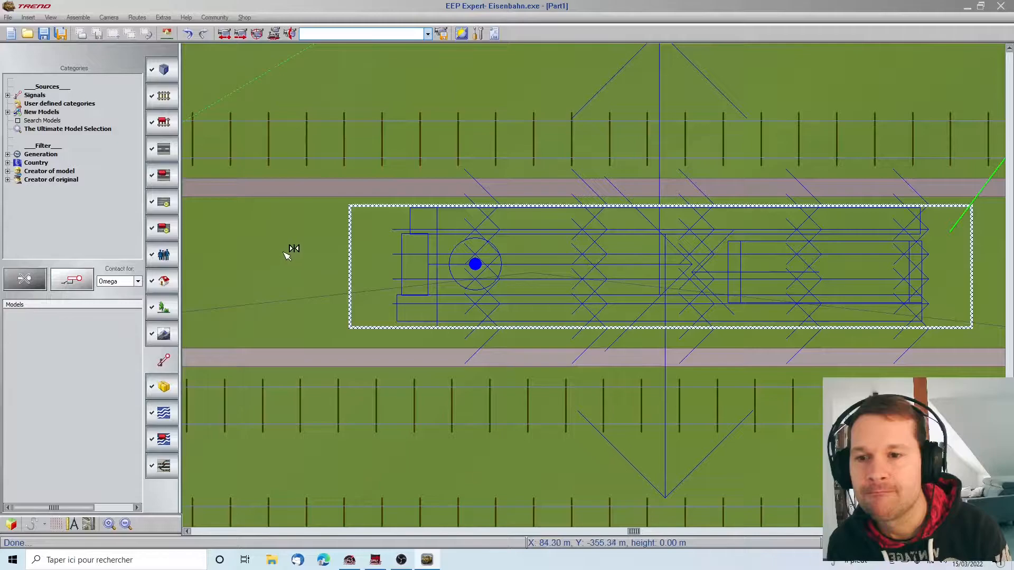
scroll(290, 252, down, 5)
scroll(206, 237, left, 6)
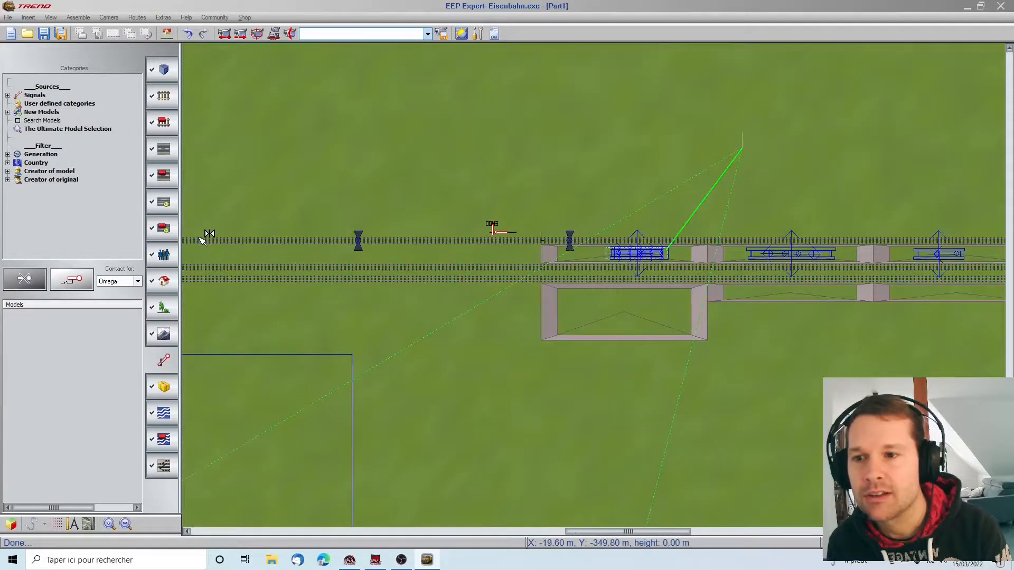
drag(470, 245, 436, 238)
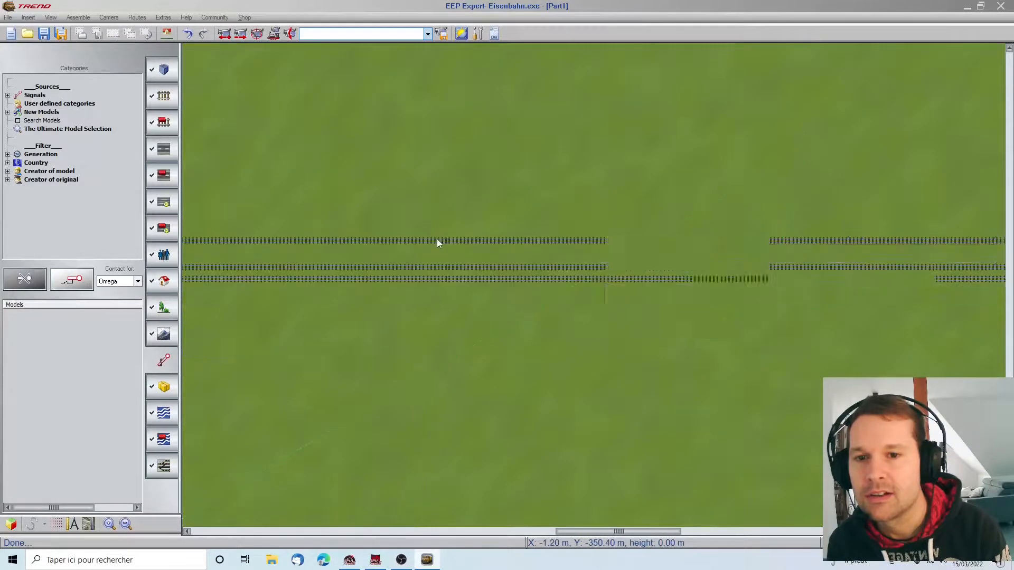
right_click(439, 242)
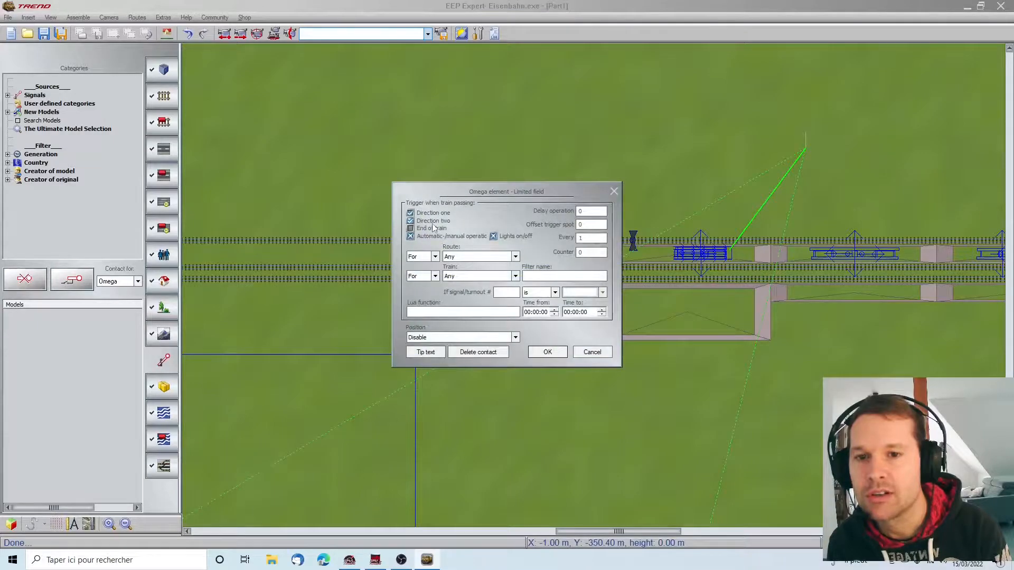
click(432, 227)
click(515, 338)
click(503, 352)
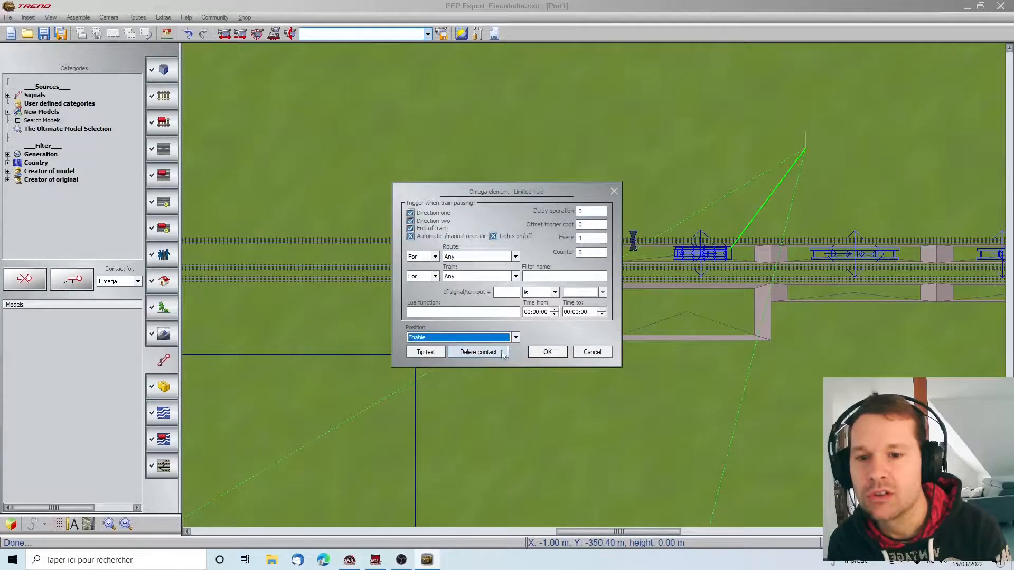
click(548, 352)
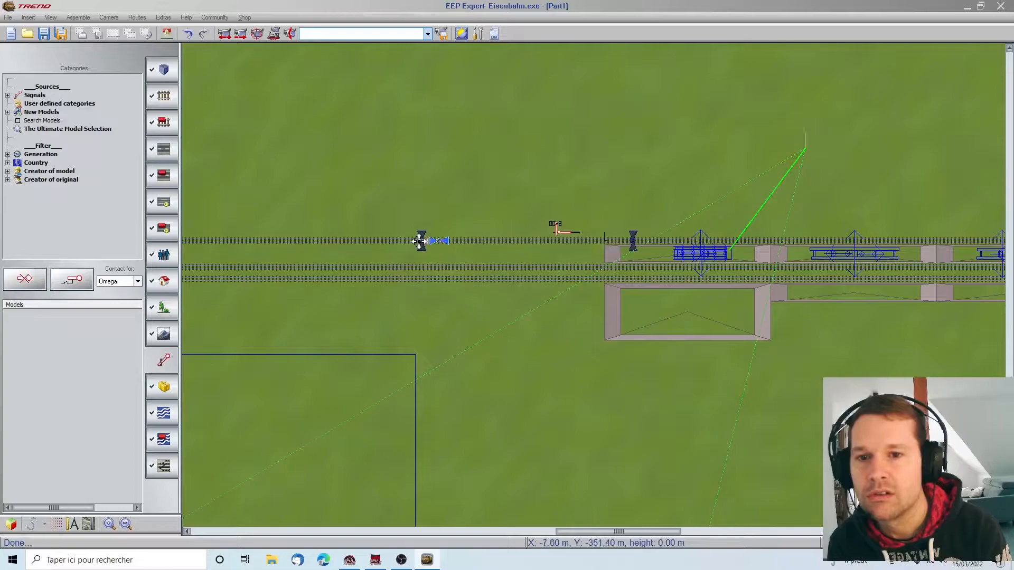
Place a limited flow field on the grass above the upper track, slightly beyond the centre of the second opening.
key(Right)
key(Right)
key(Right)
key(Right)
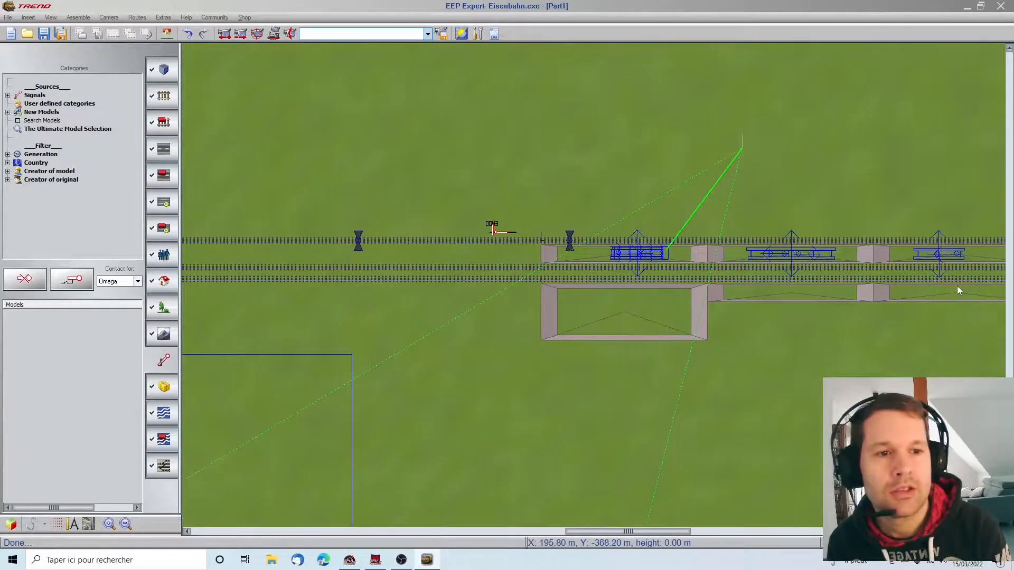
key(Right)
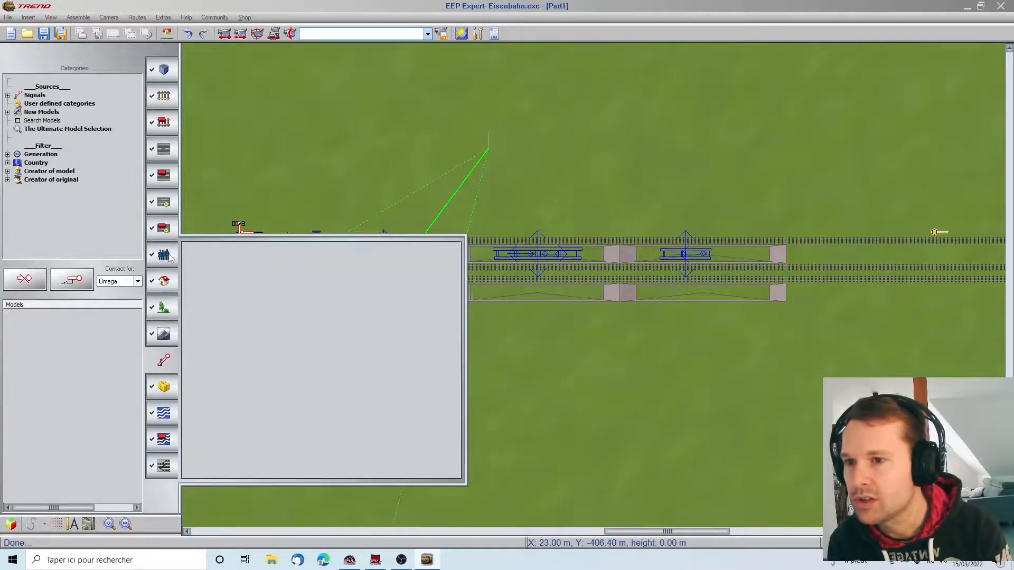
click(168, 256)
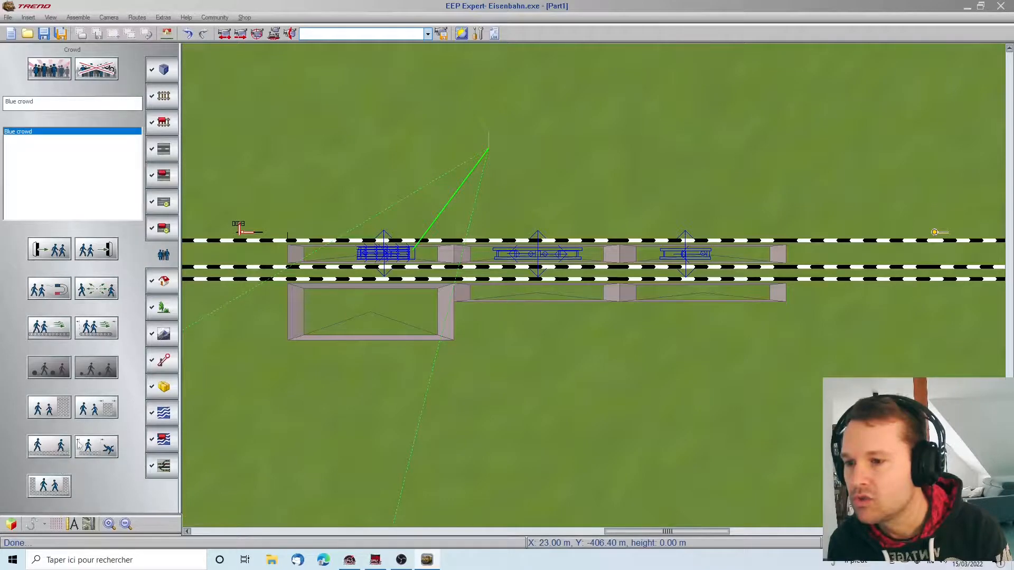
click(101, 332)
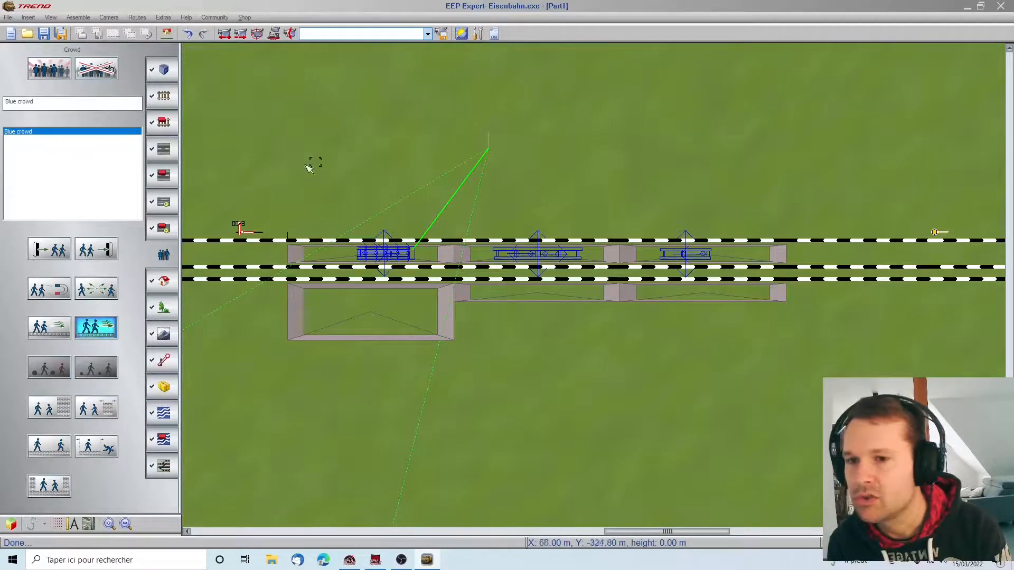
click(537, 137)
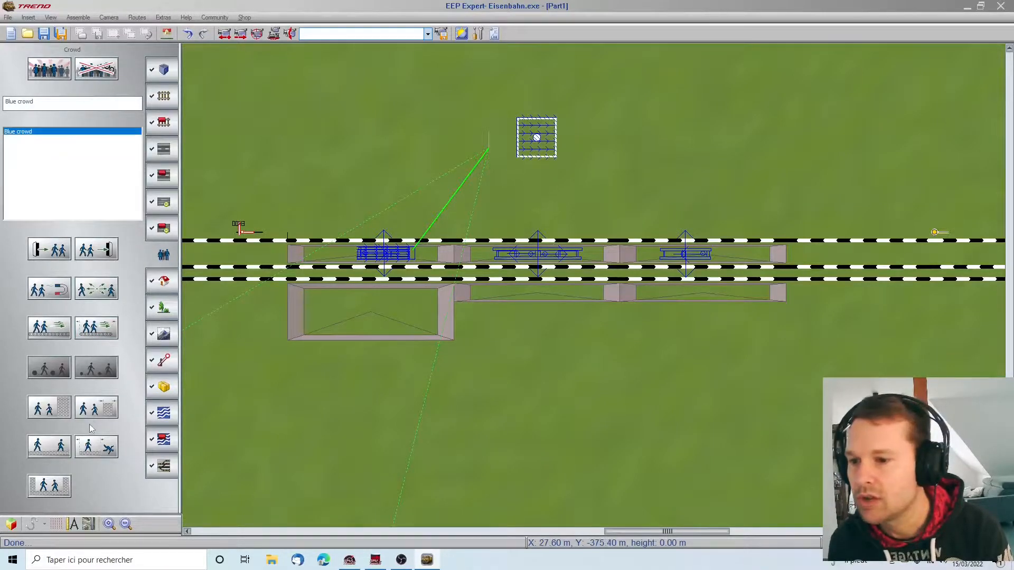
scroll(515, 246, up, 2)
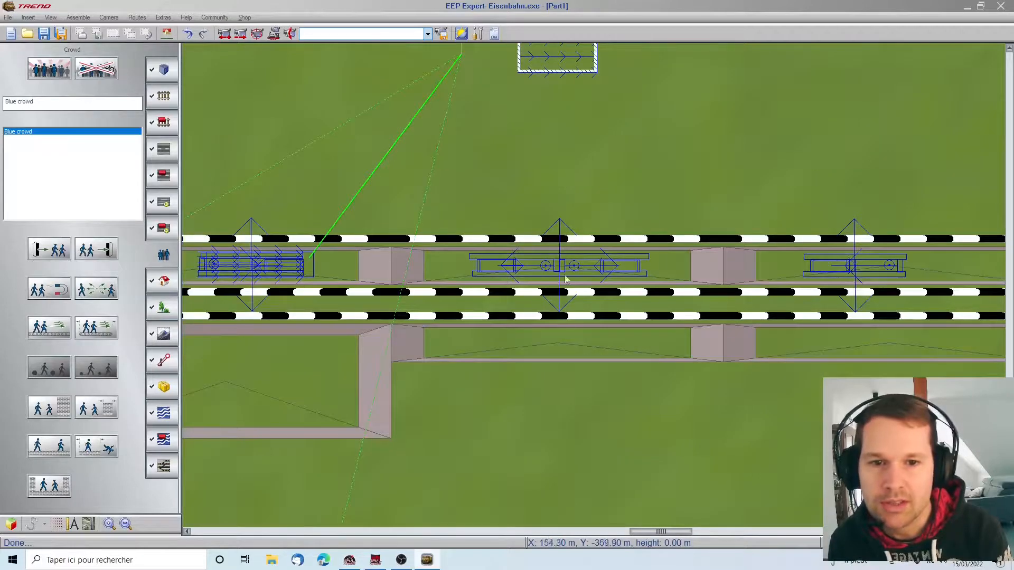
scroll(589, 151, down, 2)
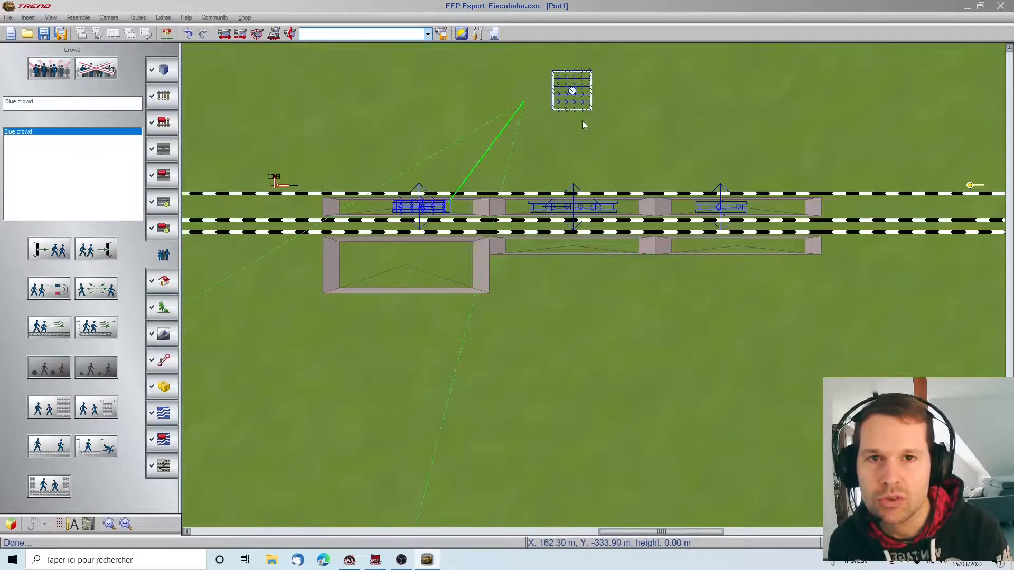
drag(572, 83, 599, 120)
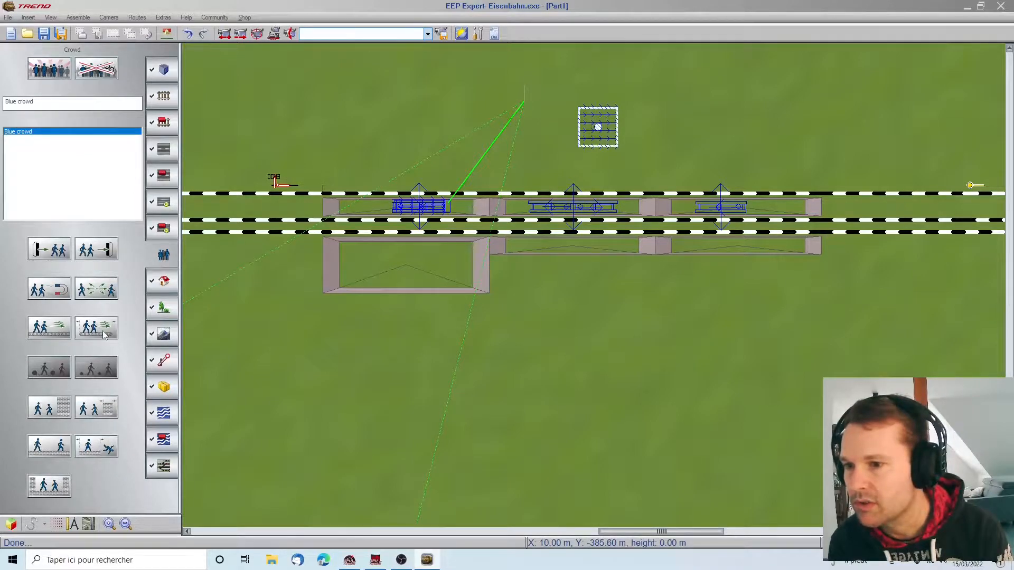
Add a second limited flow field beside the first one, towards signal 0043, and set its declination to 180.
click(103, 332)
click(521, 126)
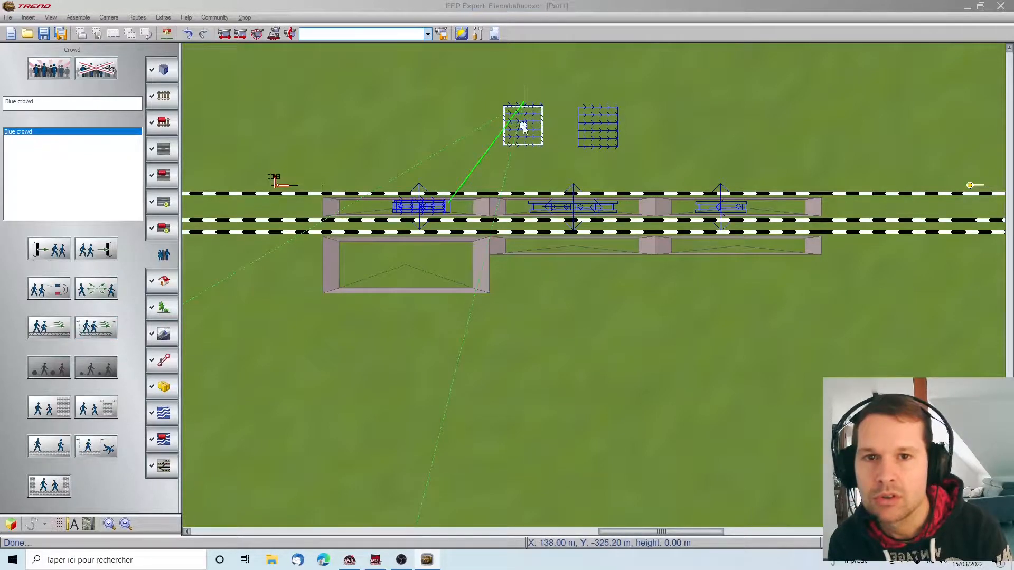
double_click(523, 126)
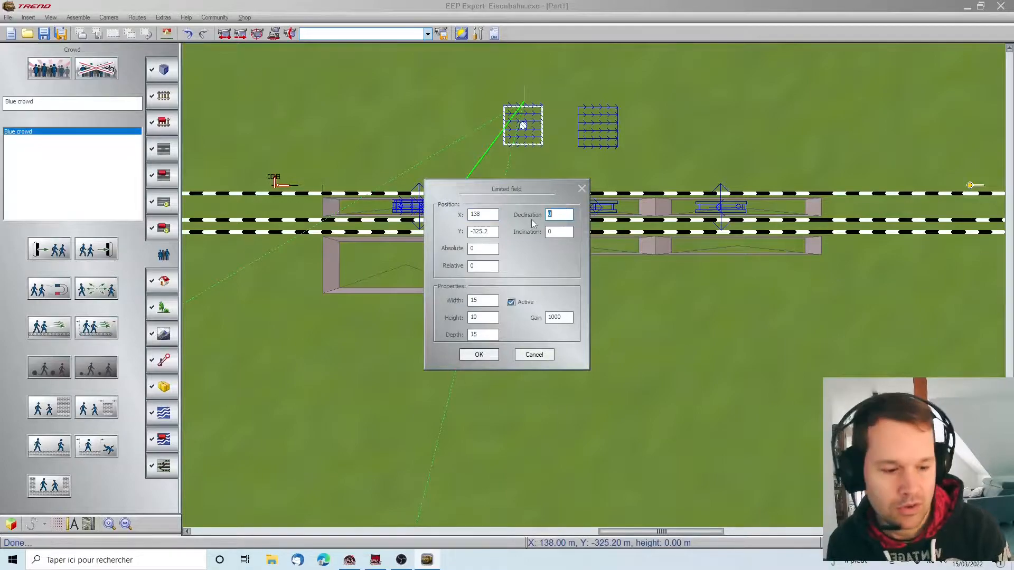
text(180)
key(Return)
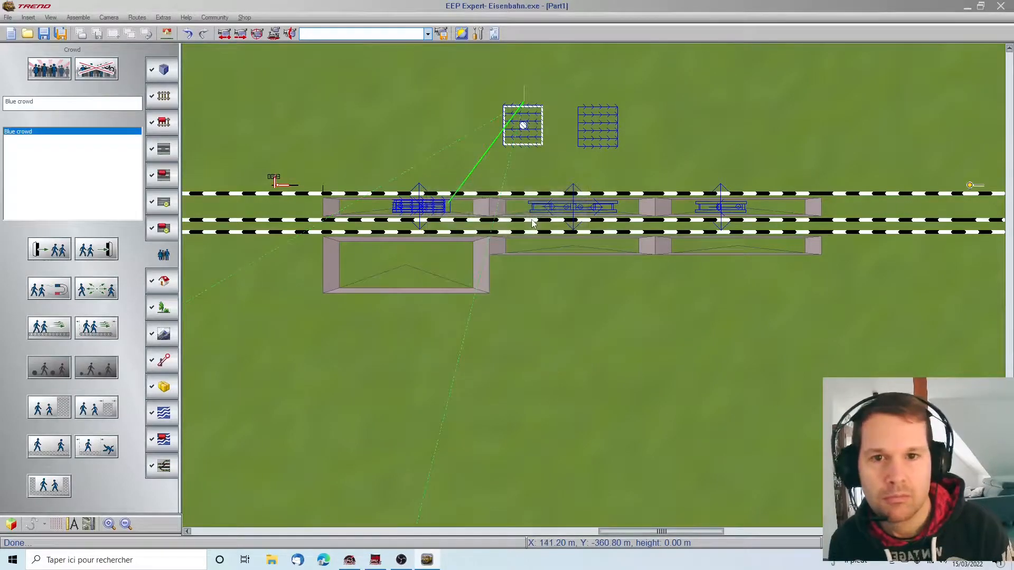
Add a third limited flow field above the third opening and turn it to point in the reversed direction, towards signal 0043.
click(108, 335)
click(720, 132)
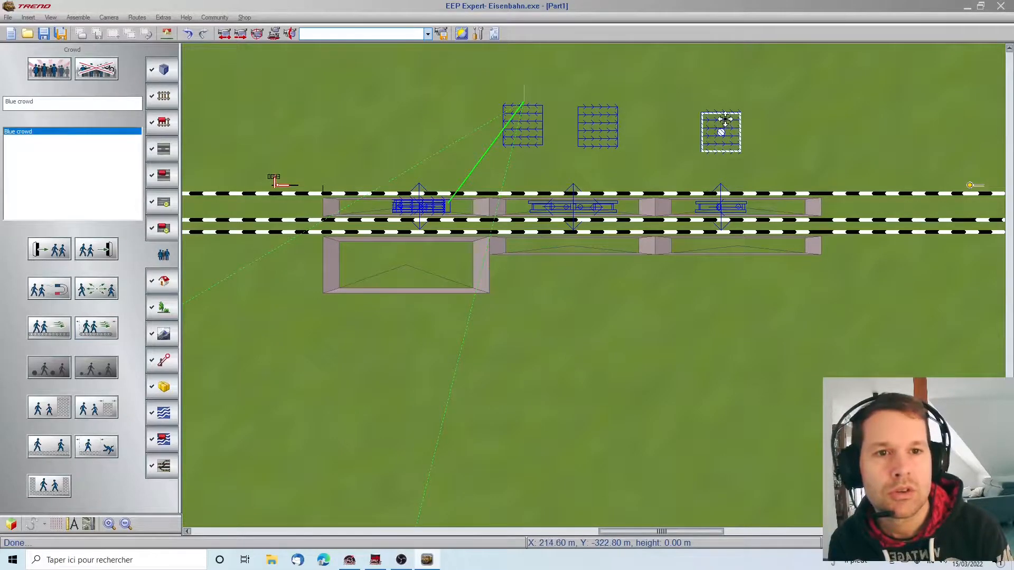
double_click(725, 120)
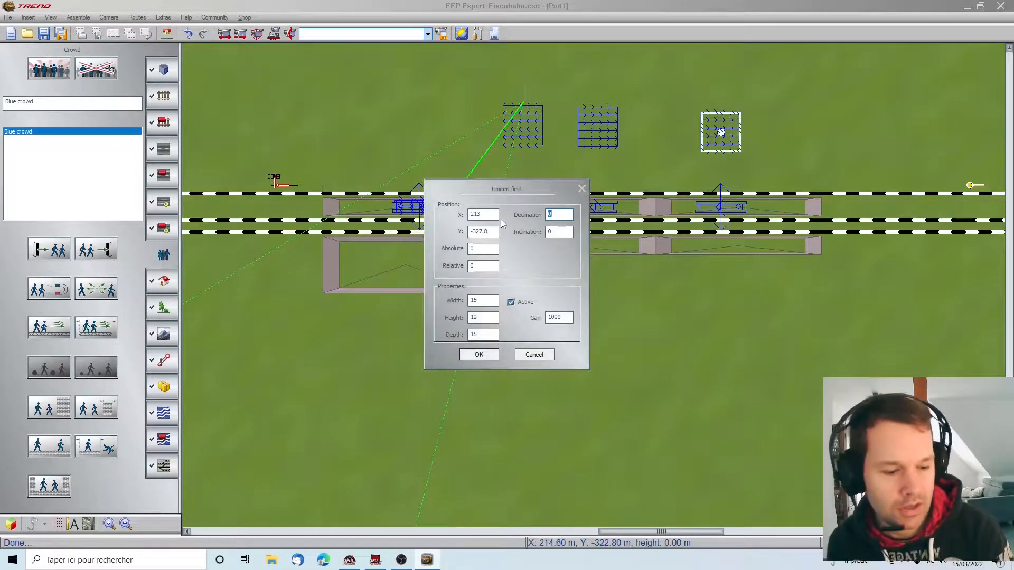
key(Return)
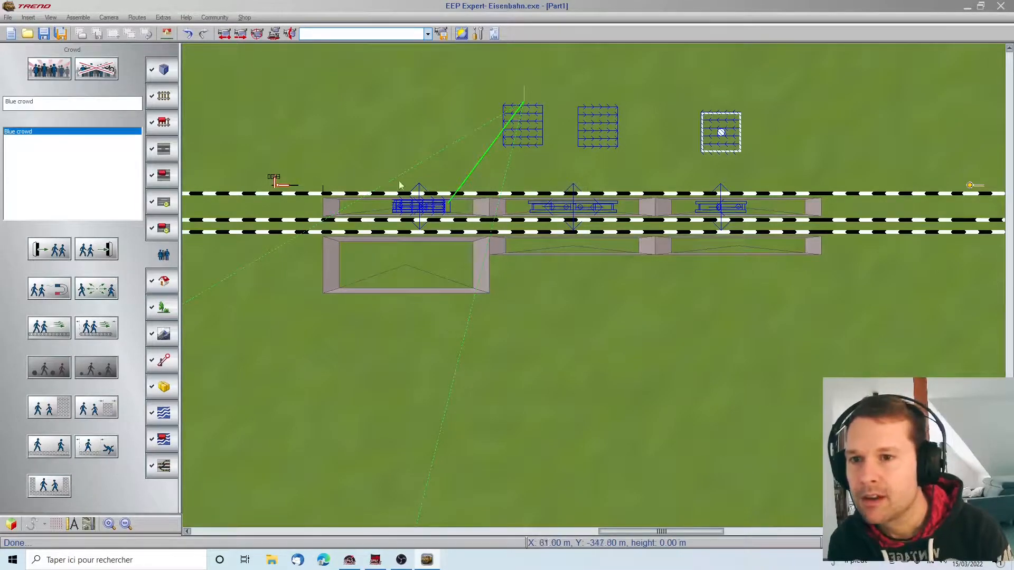
Place a Disable contact for the flow field nearest signal 0043 on the upper track and add it to the contact group at the first opening.
click(161, 361)
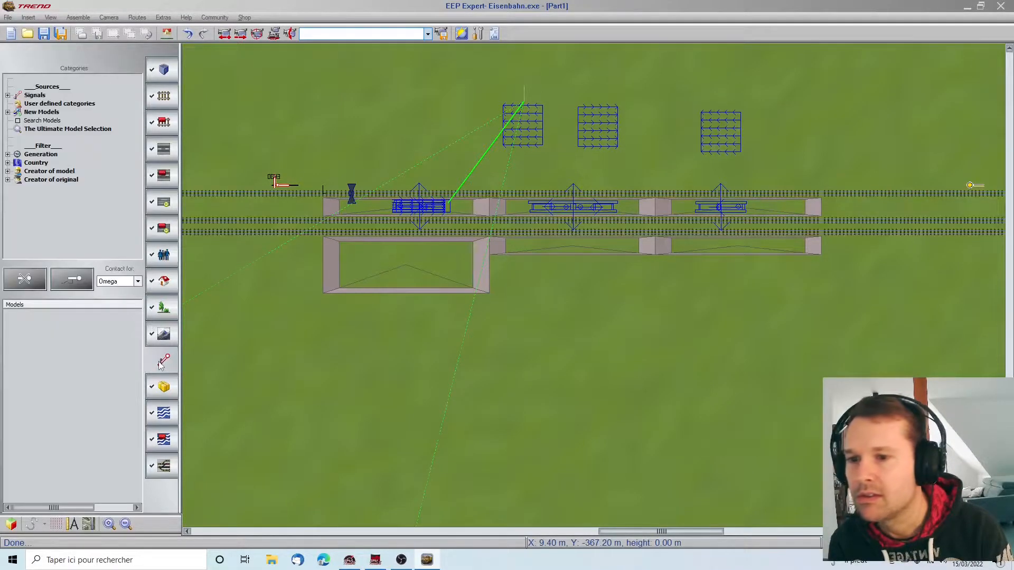
shift+click(518, 131)
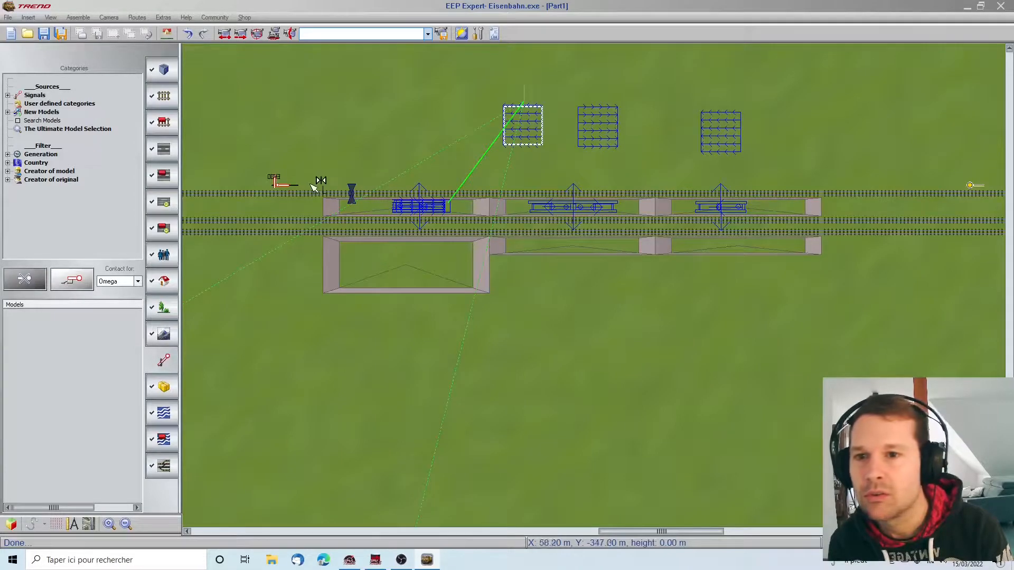
shift+click(293, 191)
right_click(293, 193)
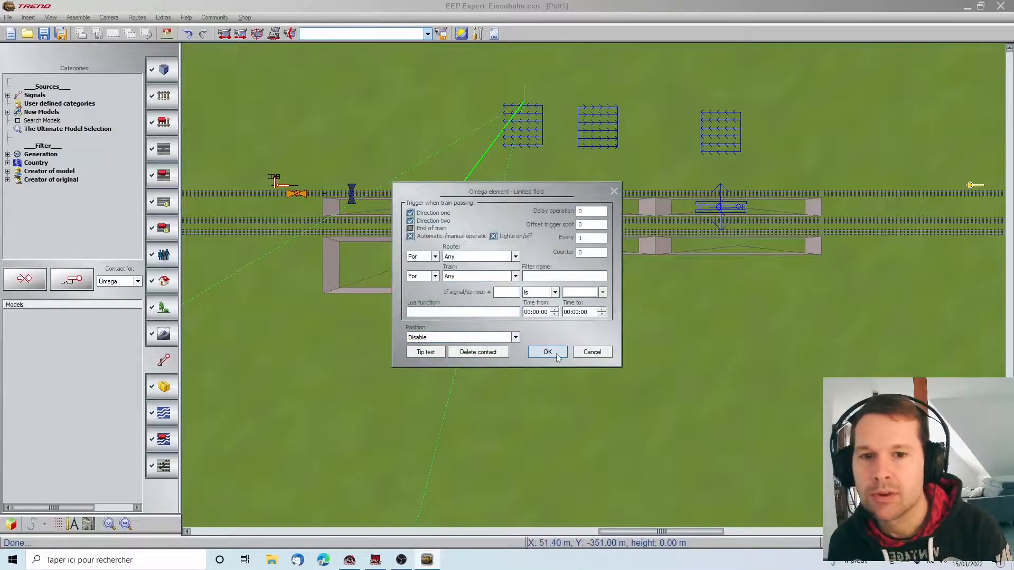
click(591, 354)
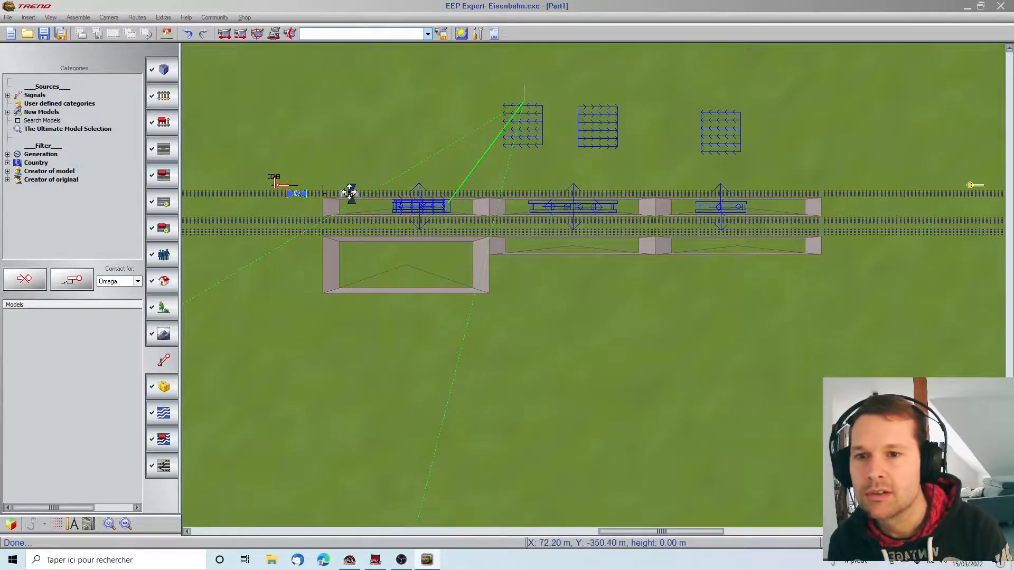
Place an Omega contact for the middle flow field beside signal 0043 and add it to the contact group at the first opening.
click(607, 121)
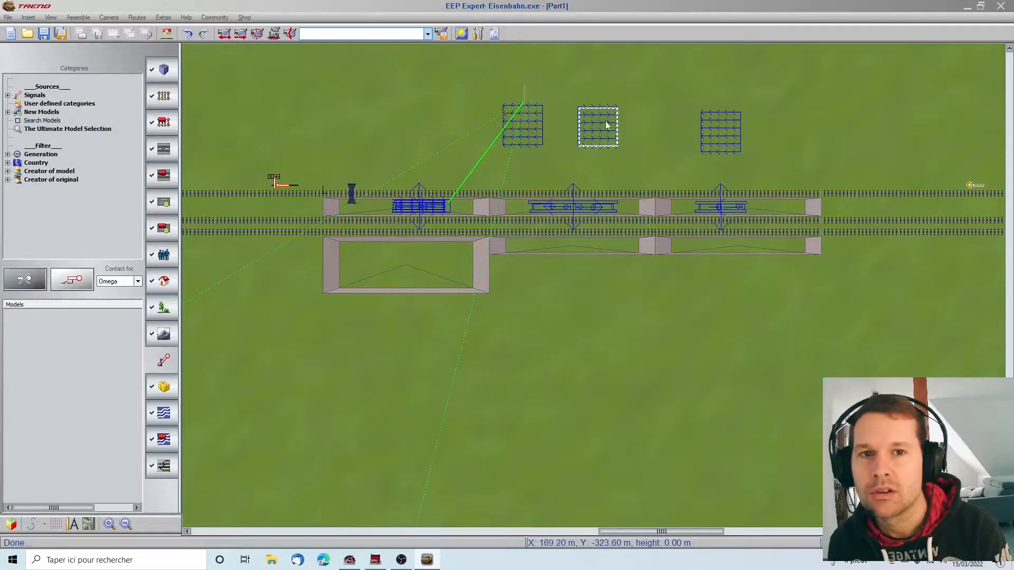
click(300, 193)
click(297, 194)
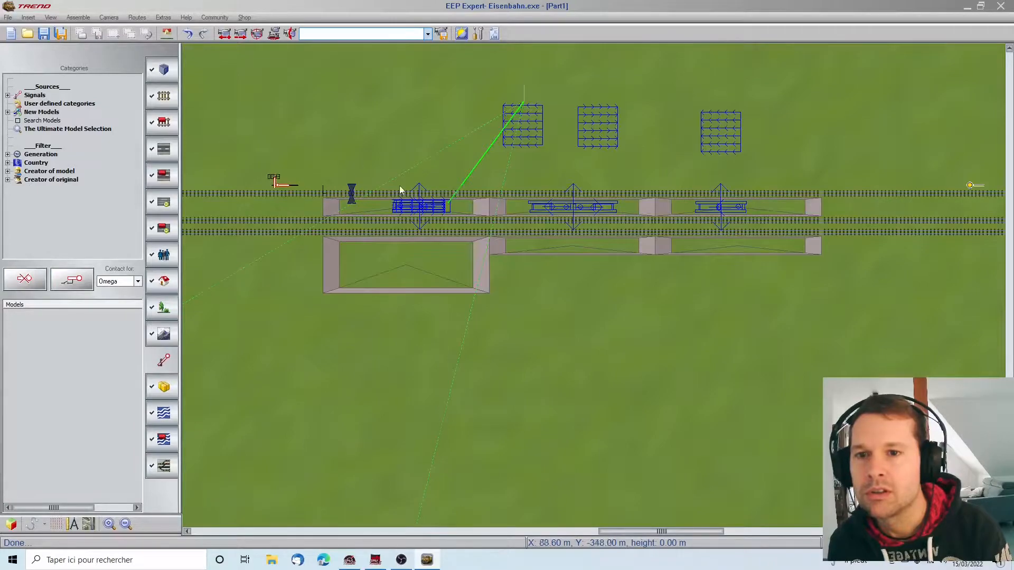
Place an Omega contact for the flow field above the third opening on the upper track beside signal 0043.
click(718, 140)
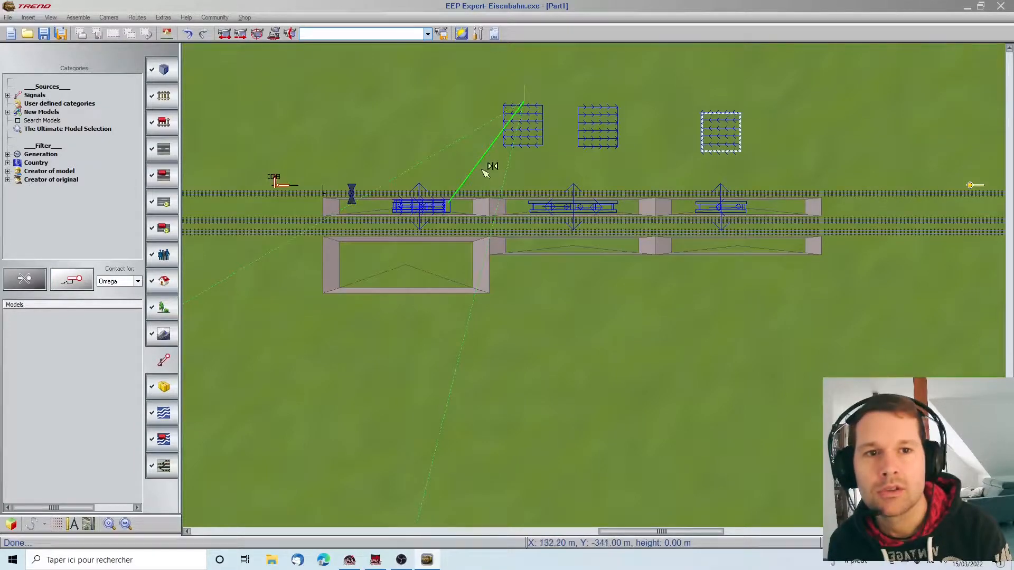
click(305, 195)
click(297, 194)
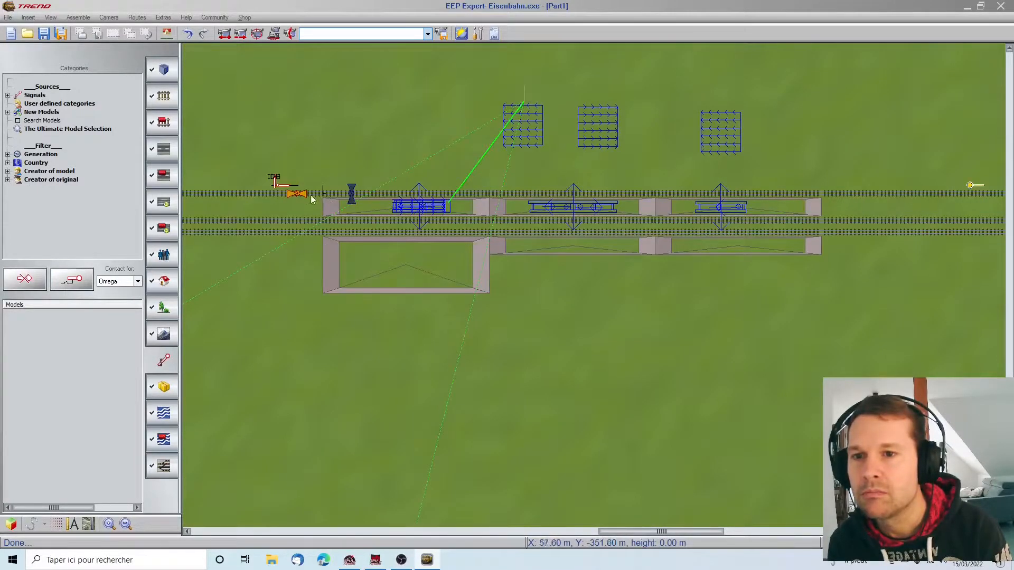
Add the Omega contact for the flow field above the third opening to the contact group at the first opening.
drag(297, 194, 351, 193)
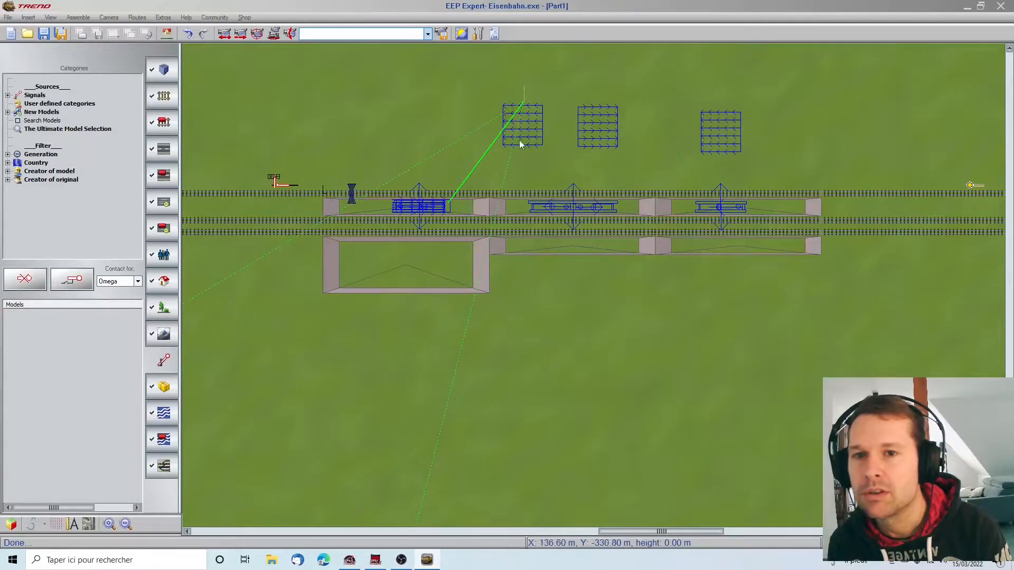
Place an end-of-train Enable contact for the flow field nearest signal 0043 and add it to the upper track's contact group beyond that signal.
click(242, 194)
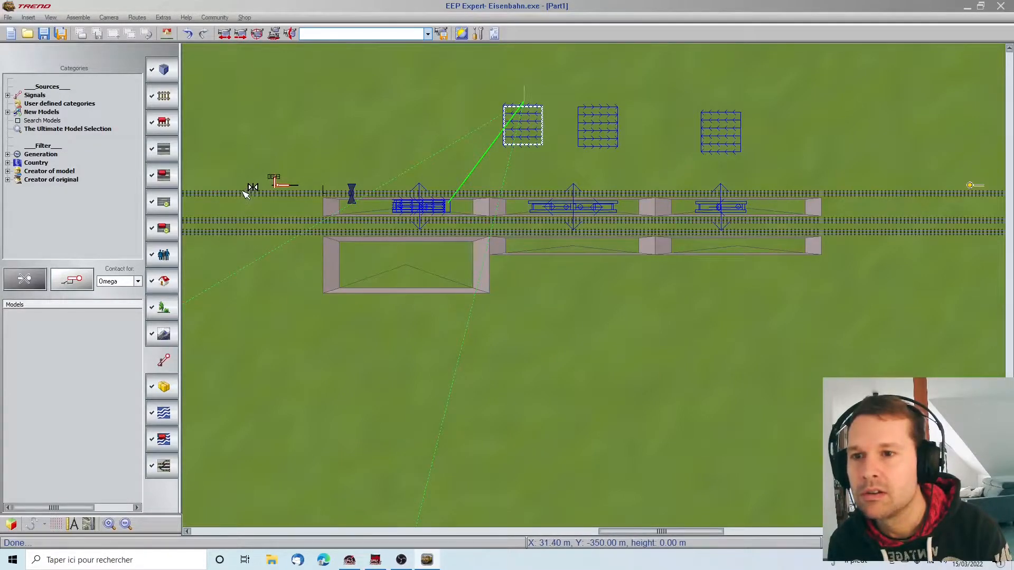
double_click(244, 195)
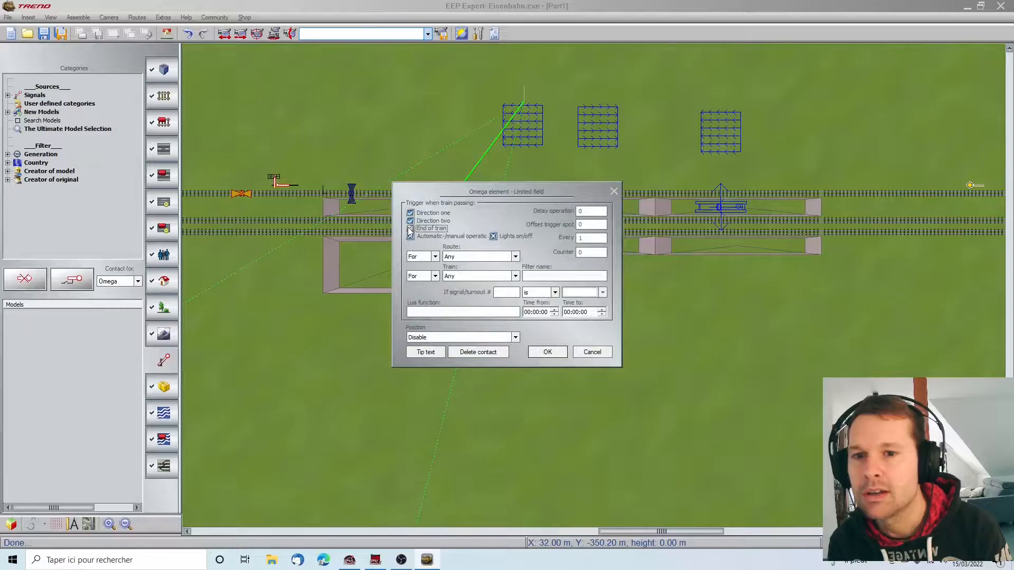
click(449, 337)
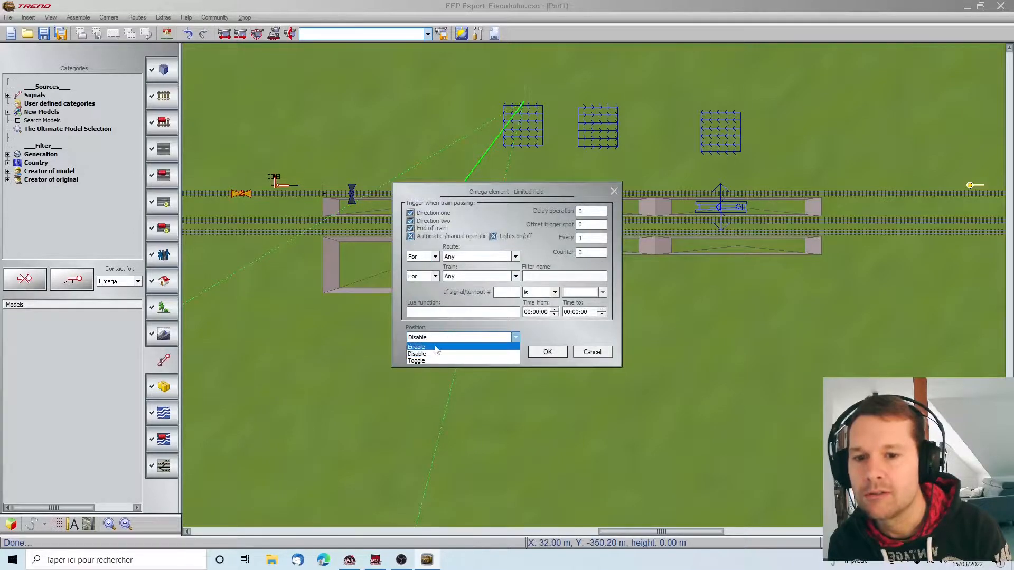
click(433, 350)
click(548, 352)
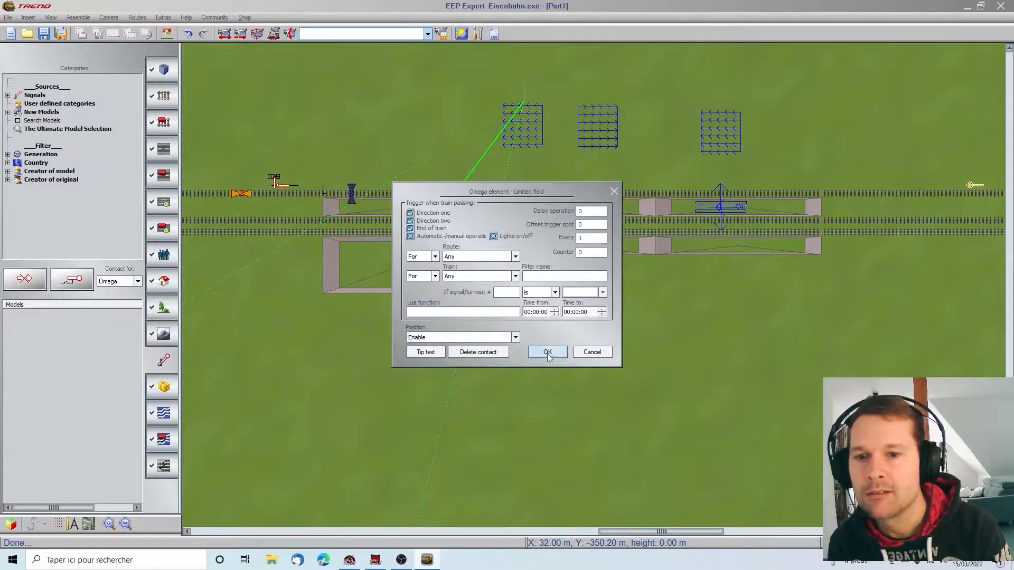
drag(492, 195, 393, 194)
Place an end-of-train Enable contact for the middle flow field on the upper track and add it to the contact group beyond signal 0043.
click(856, 110)
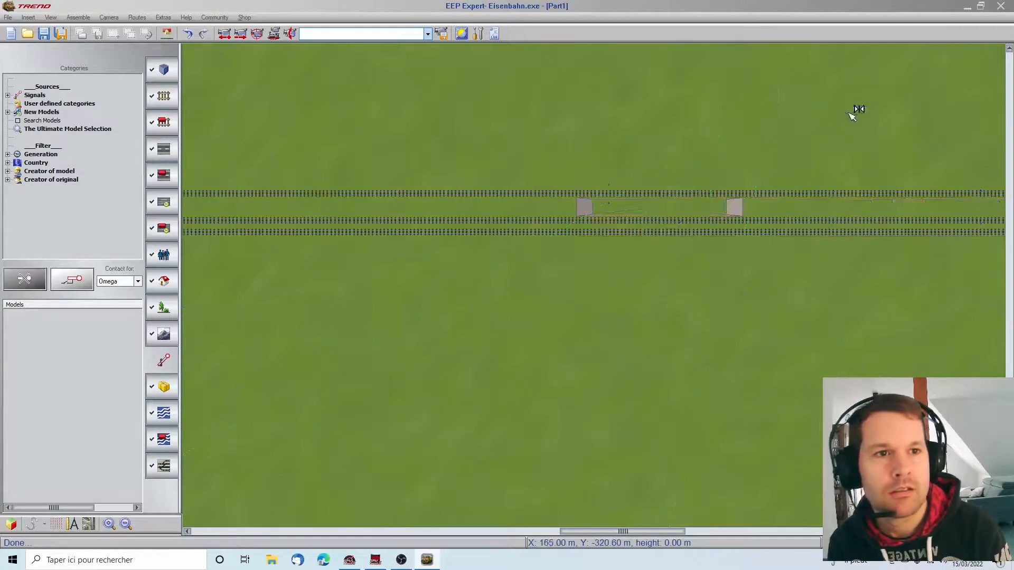
click(450, 191)
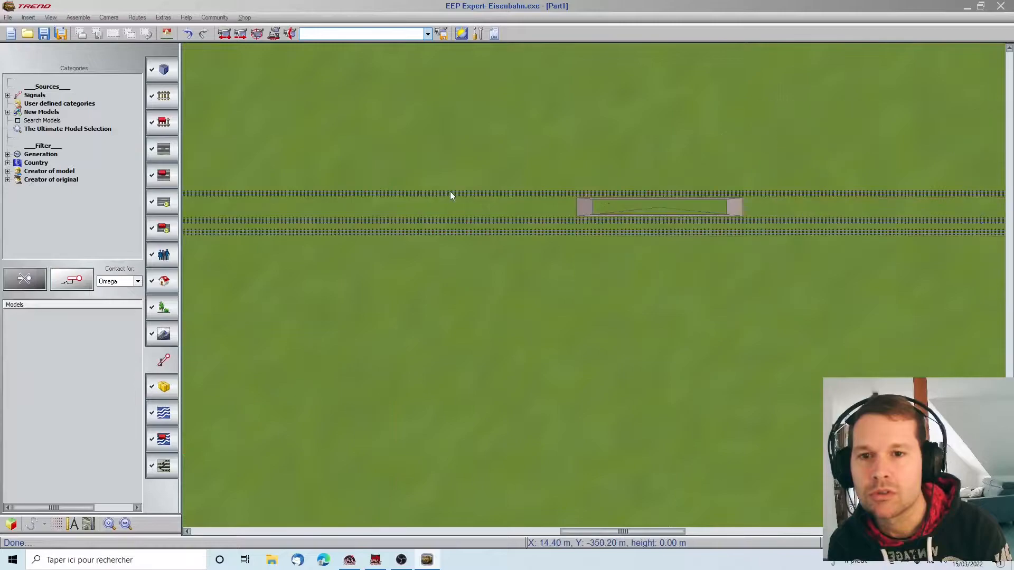
right_click(452, 191)
right_click(451, 191)
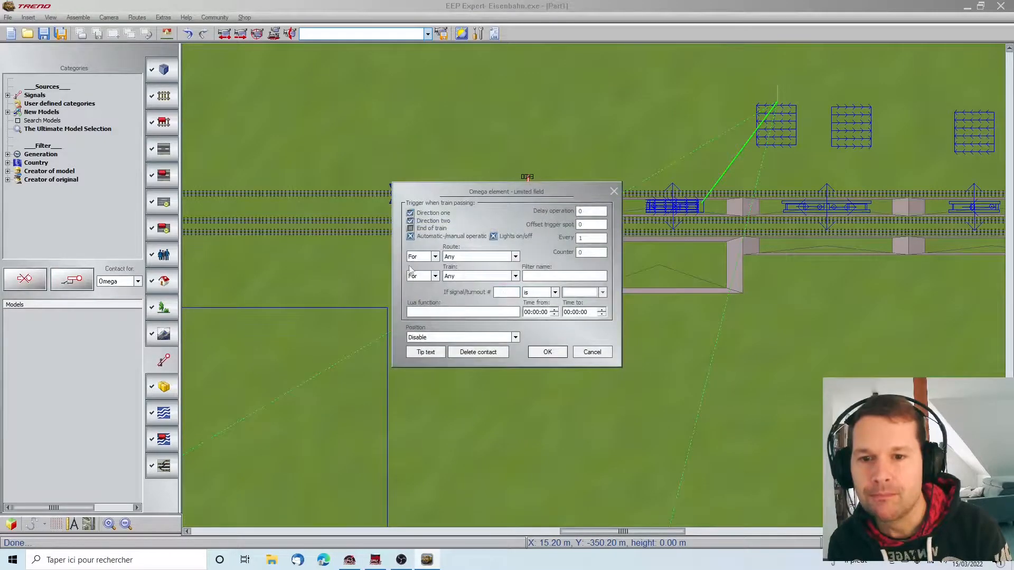
click(439, 337)
click(439, 354)
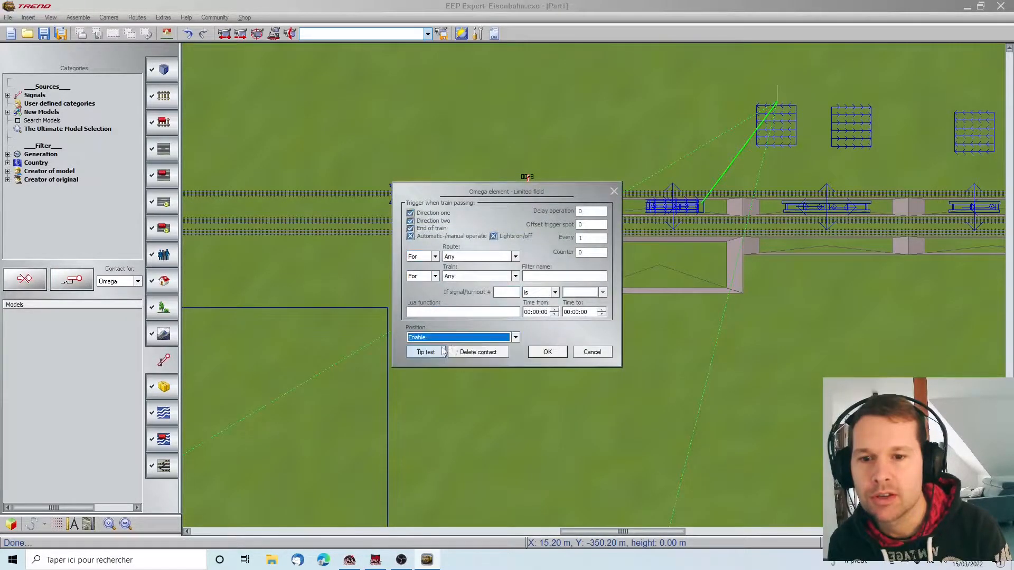
click(547, 351)
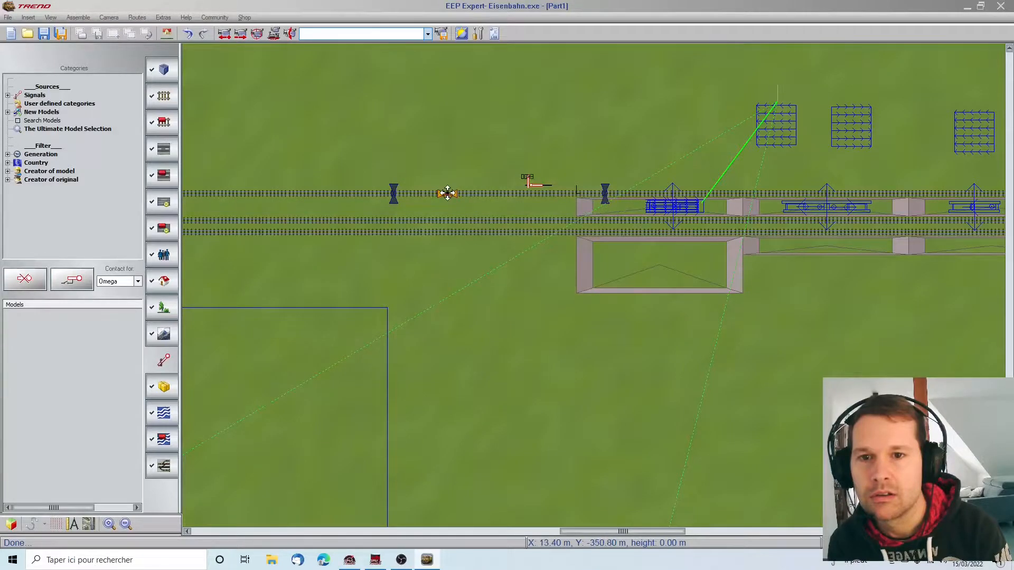
Place an end-of-train Enable contact for the flow field above the third opening and add it to the contact group beyond signal 0043.
click(952, 131)
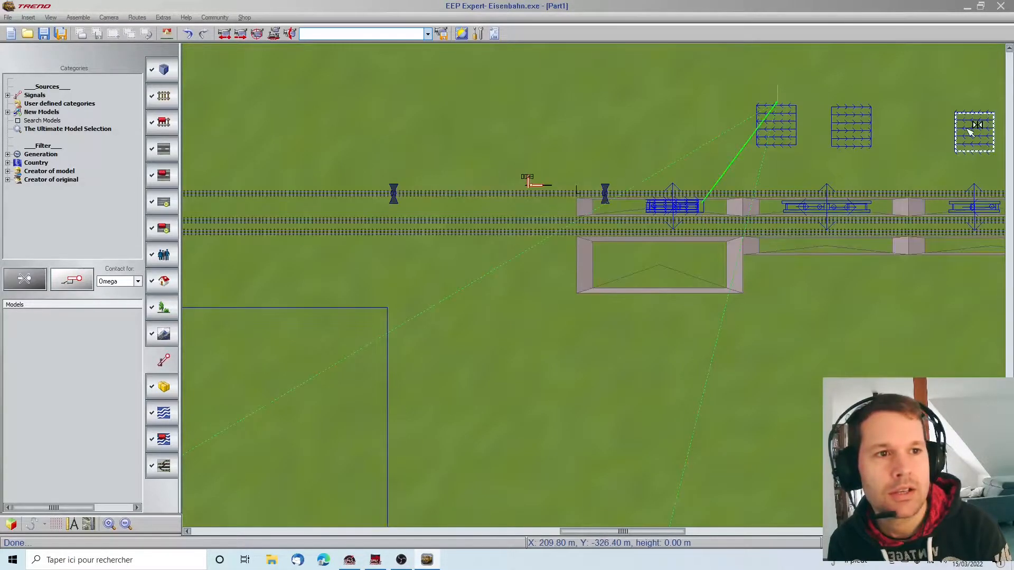
click(444, 194)
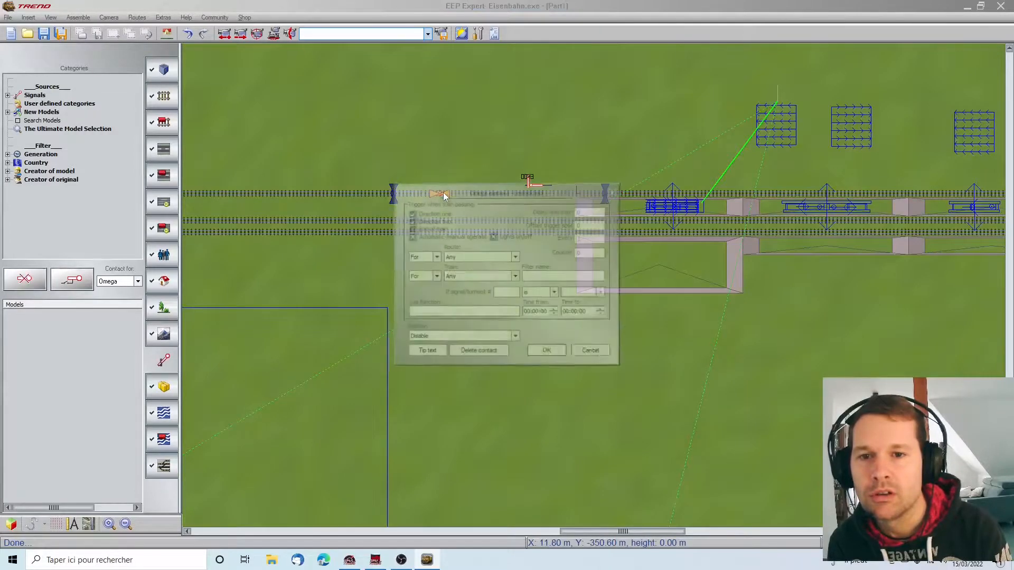
click(440, 338)
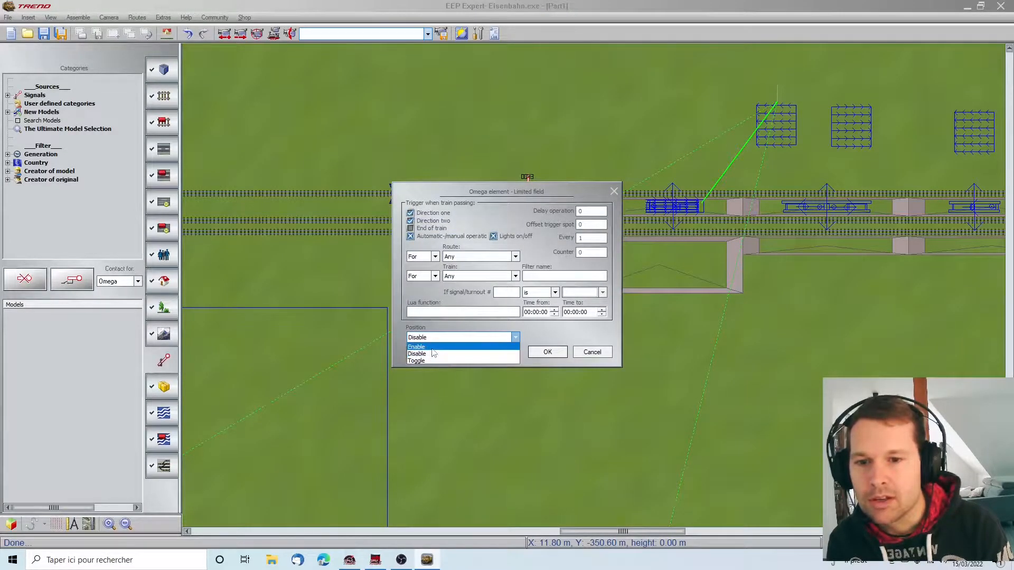
click(419, 347)
click(410, 228)
click(546, 352)
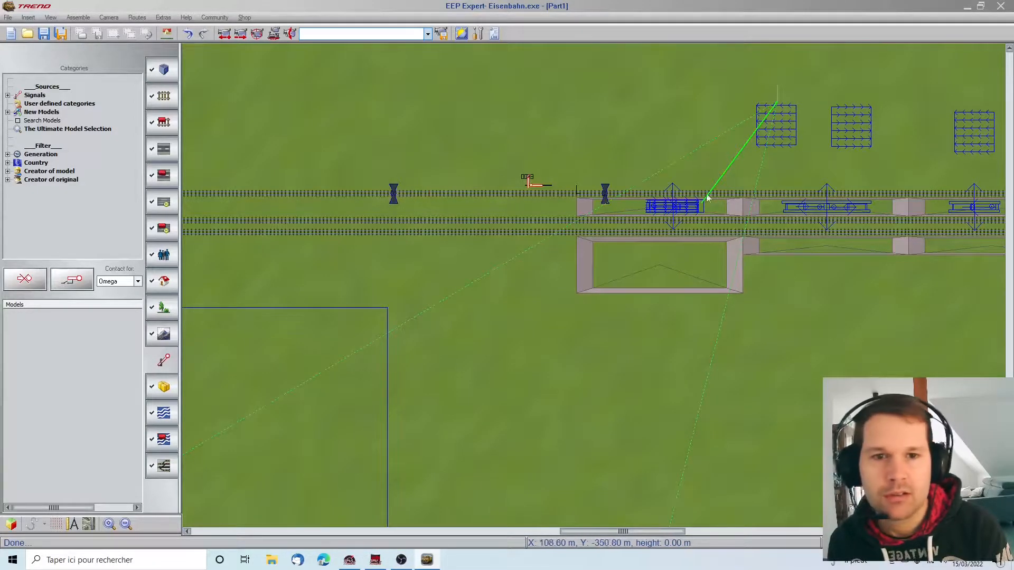
In the crowd layer, set the absolute and relative height of the leftmost of the three square limited fields to -3.
scroll(988, 192, right, 2)
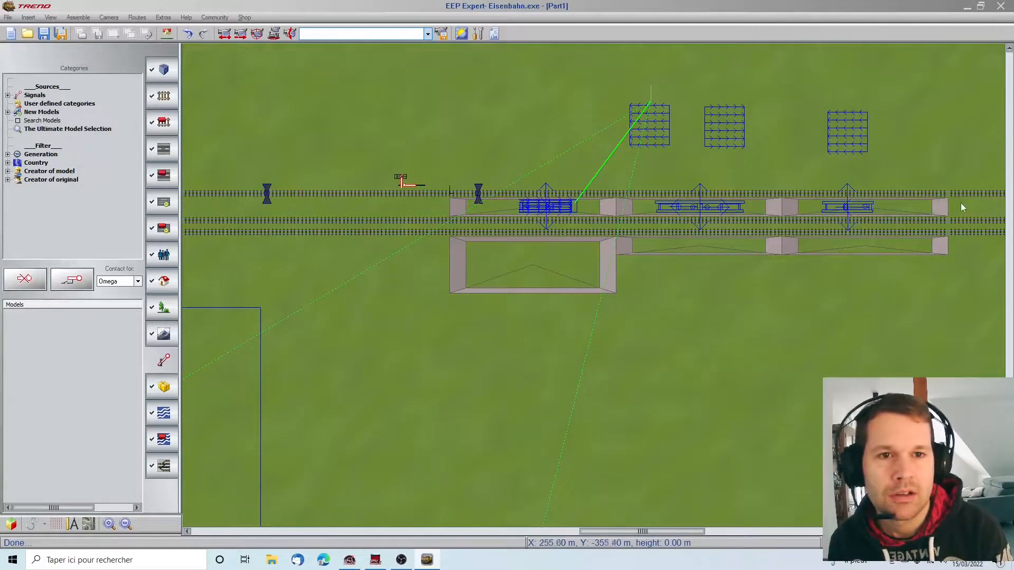
scroll(960, 202, right, 1)
scroll(637, 227, up, 2)
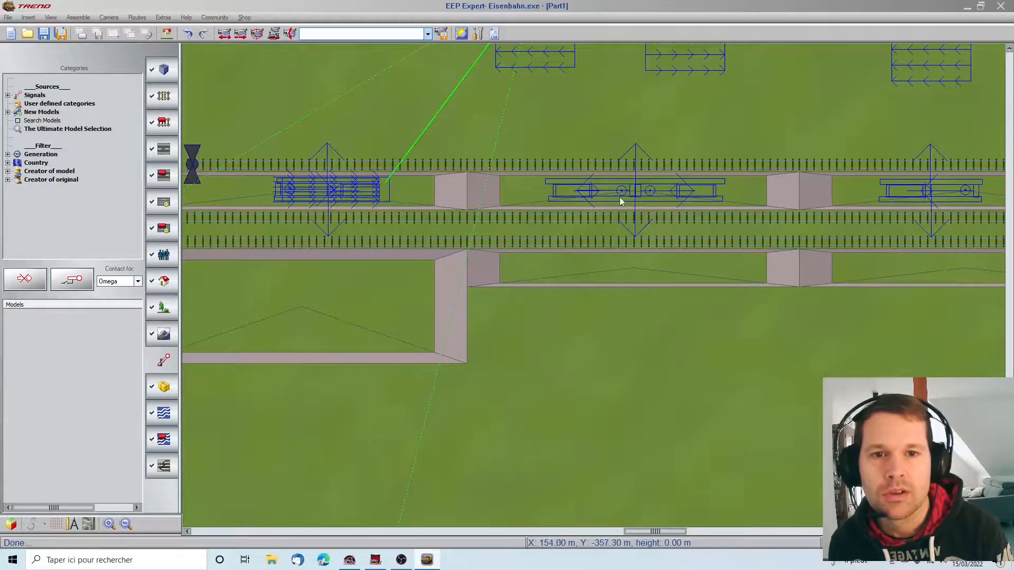
scroll(619, 197, down, 2)
click(583, 114)
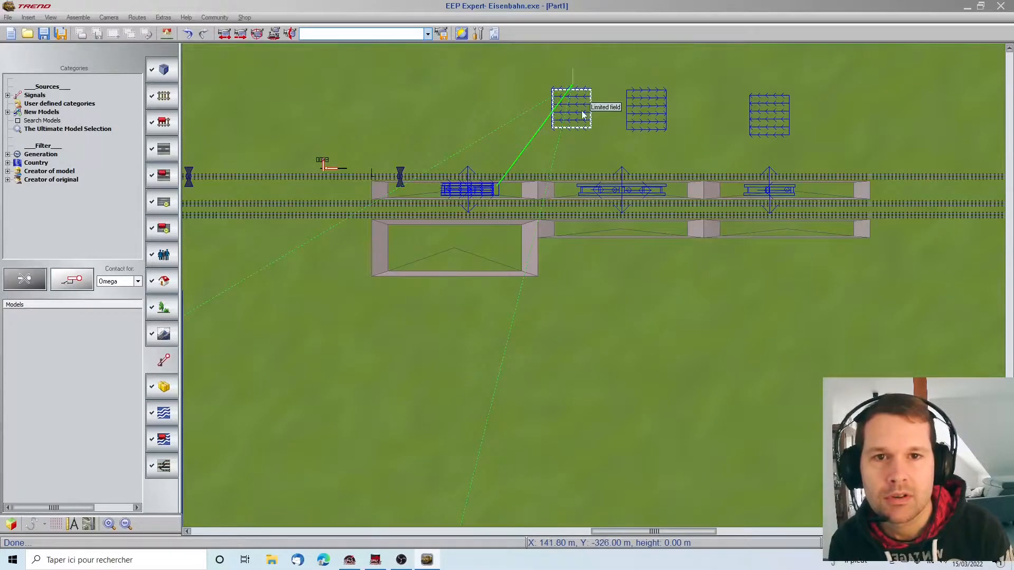
click(640, 121)
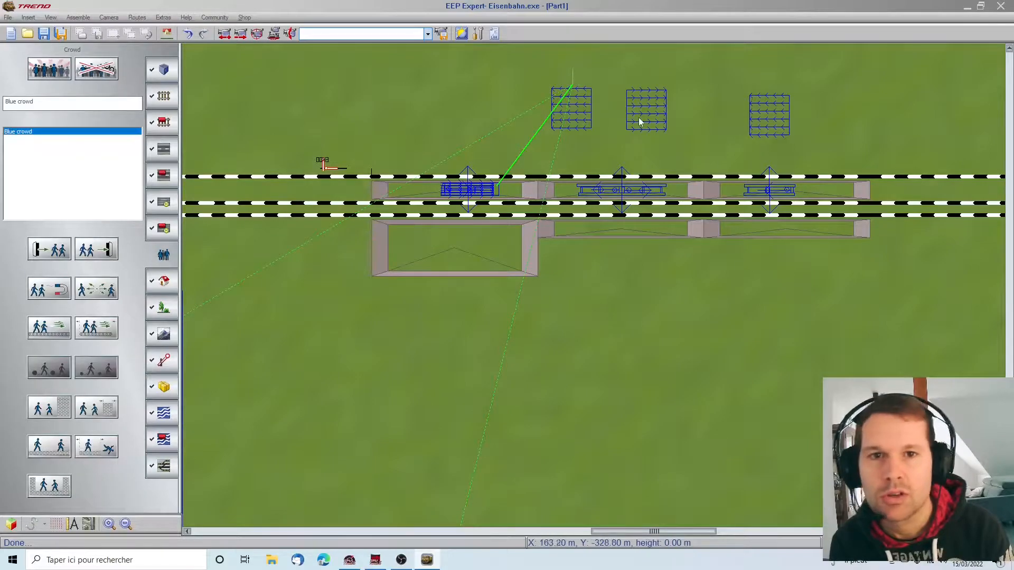
double_click(572, 105)
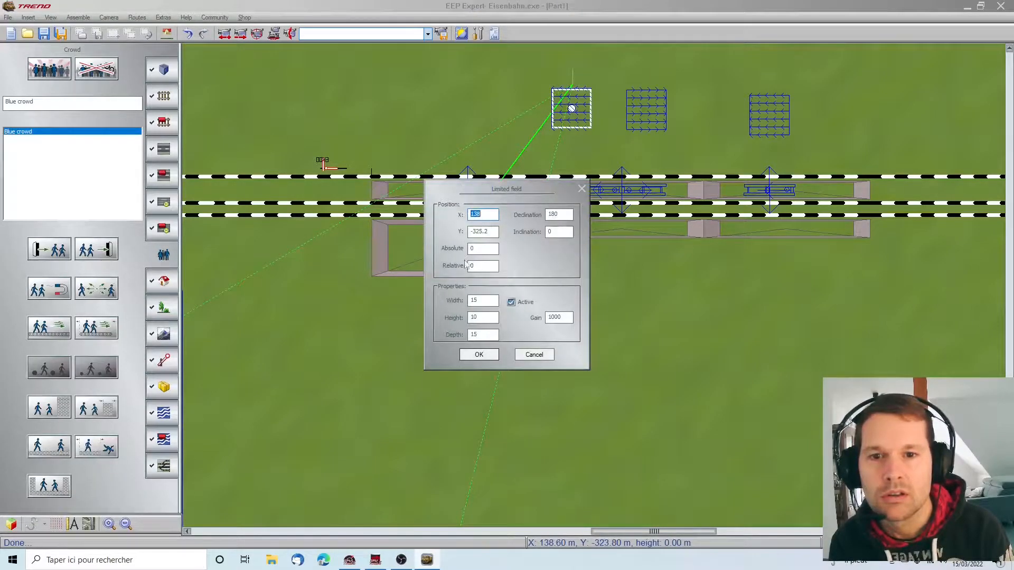
click(475, 247)
text(-3)
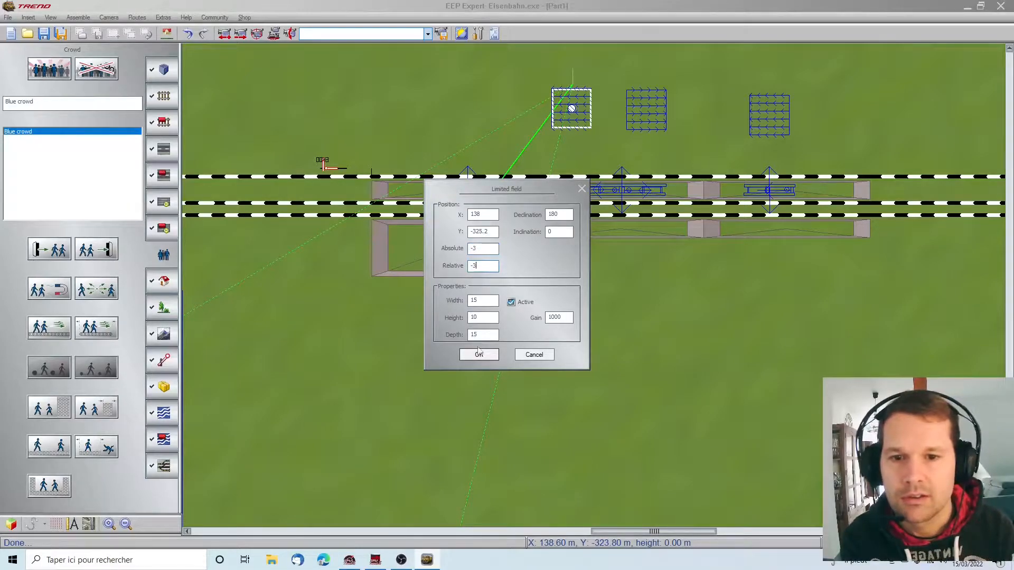
click(490, 359)
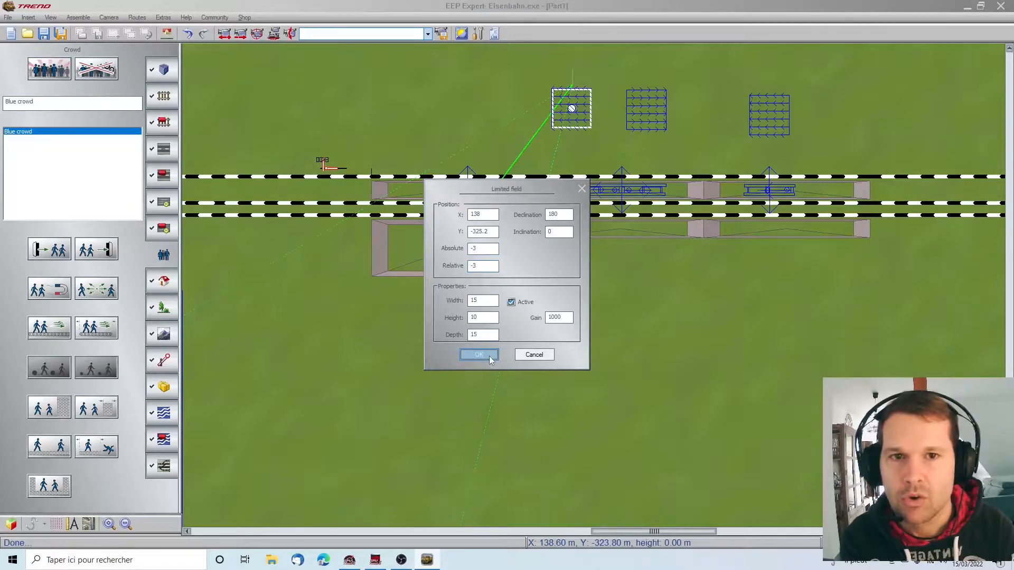
Set the absolute and relative height of the middle square limited field to -3.
double_click(641, 114)
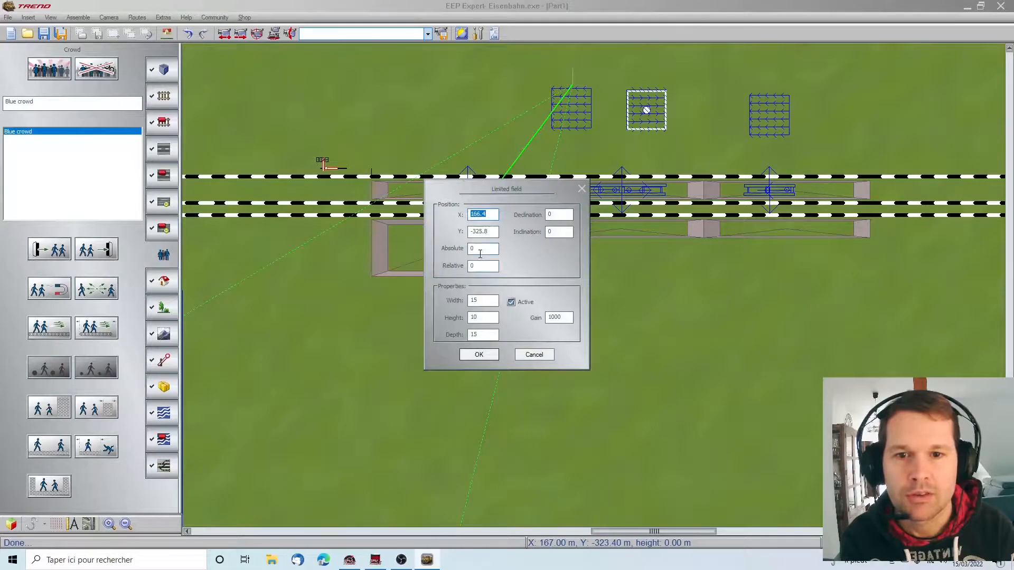
drag(479, 254, 463, 246)
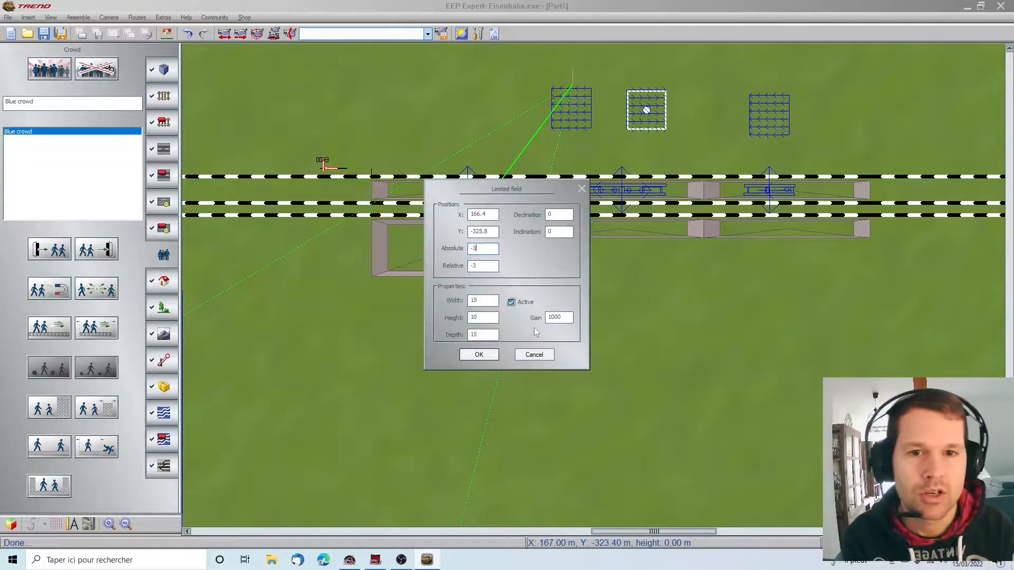
text(-3)
click(478, 354)
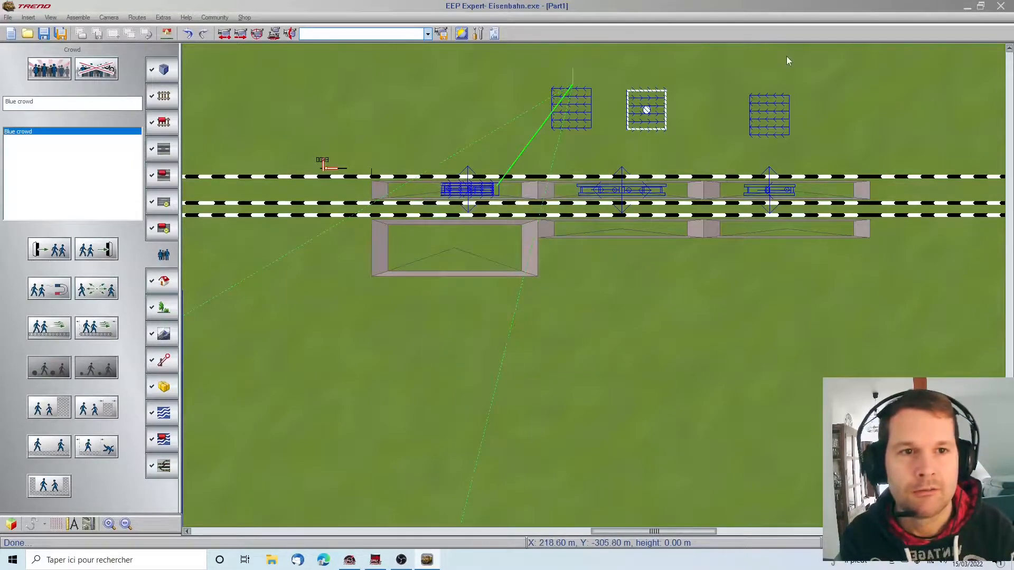
Set the absolute and relative height of the rightmost square limited field to -3.
double_click(777, 106)
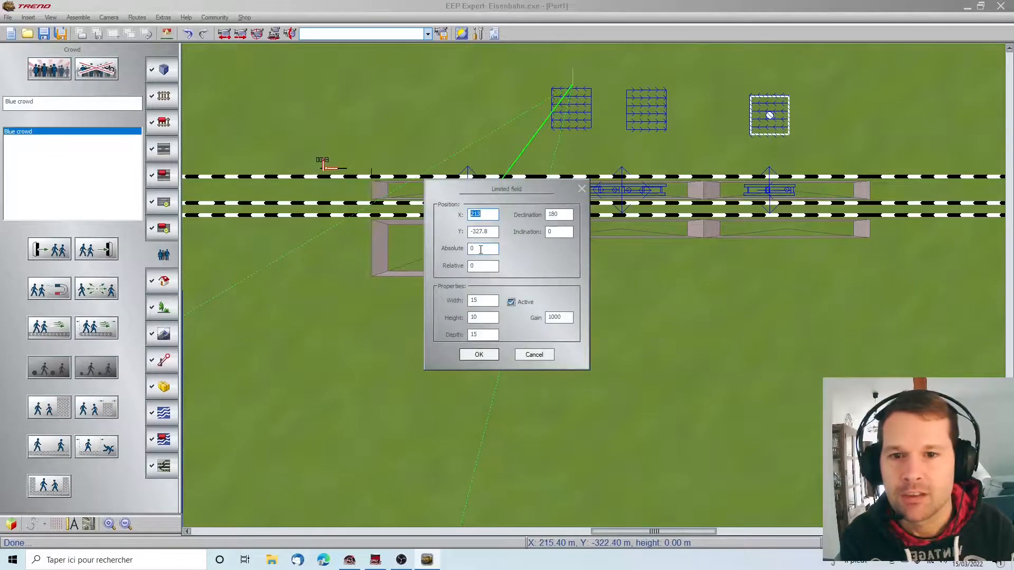
text(-3)
key(Return)
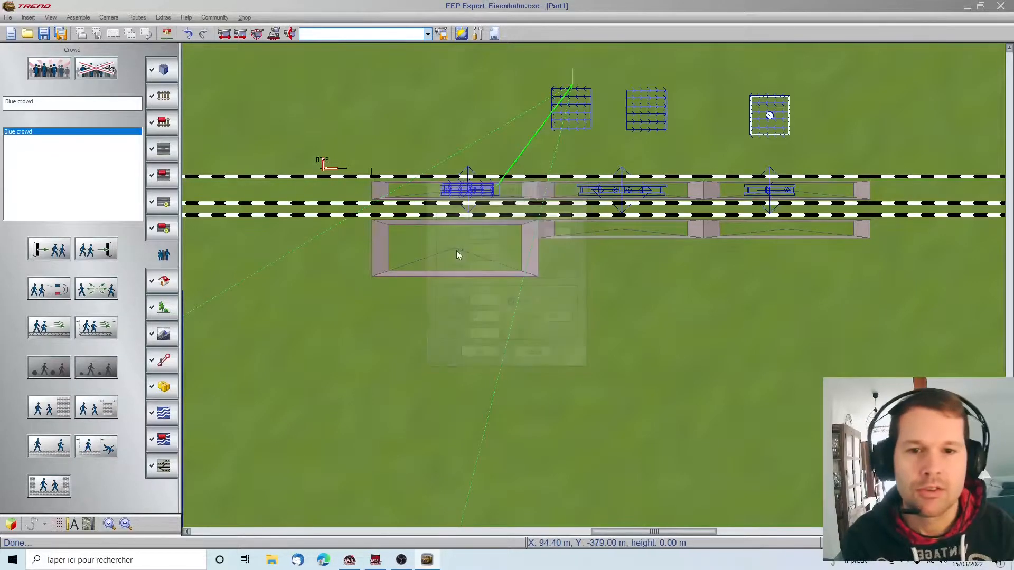
Copy the inclination value from the properties of the limited field already placed on the leftmost escalator.
scroll(441, 190, up, 5)
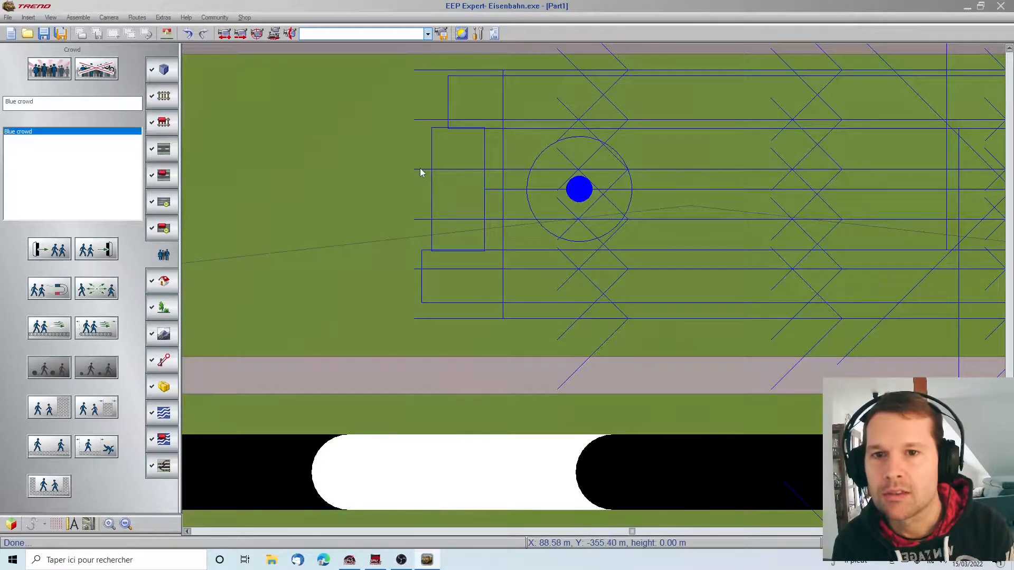
click(421, 172)
scroll(448, 162, down, 5)
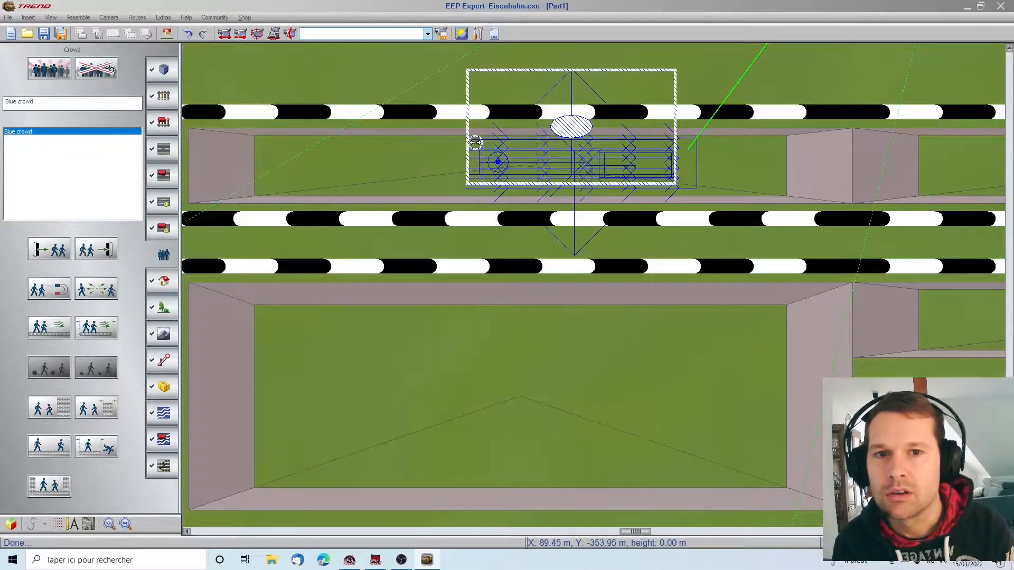
scroll(475, 143, up, 5)
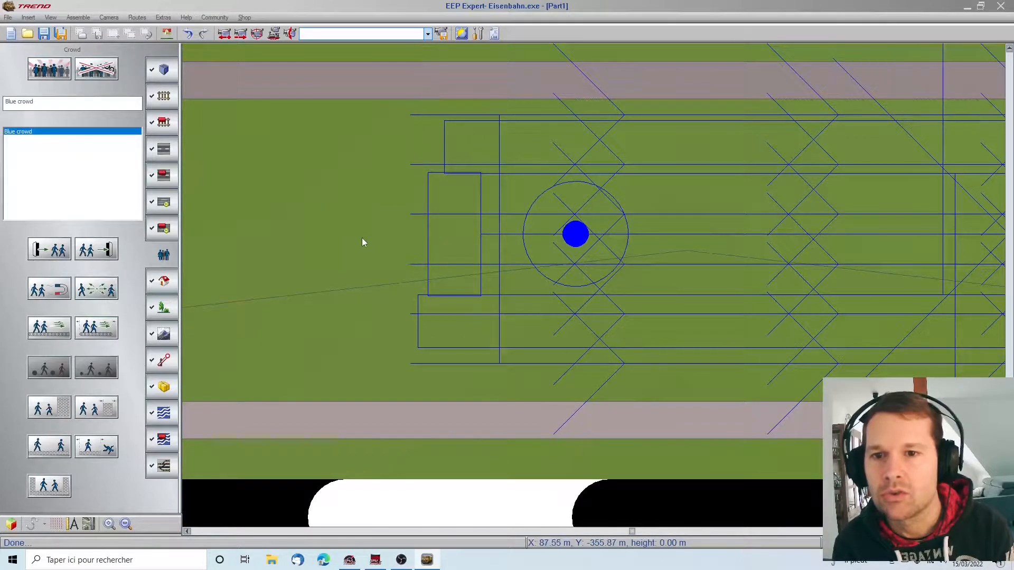
click(414, 267)
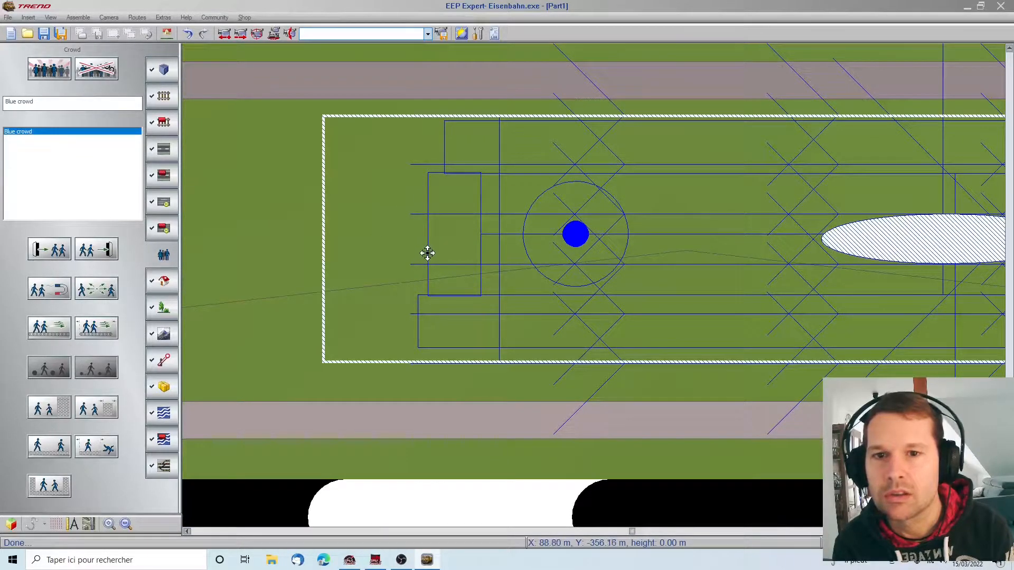
double_click(419, 260)
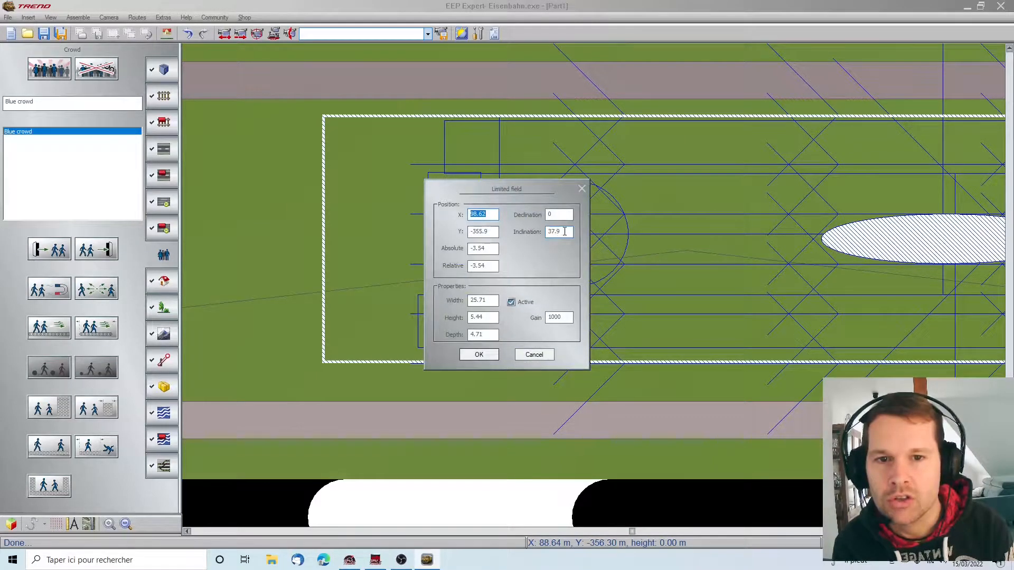
drag(564, 230, 547, 229)
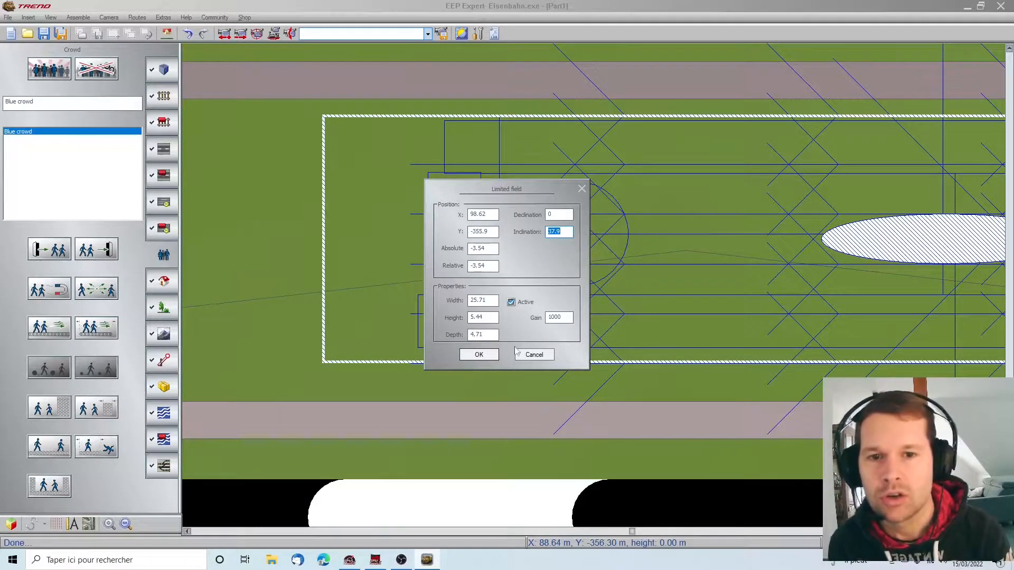
right_click(549, 233)
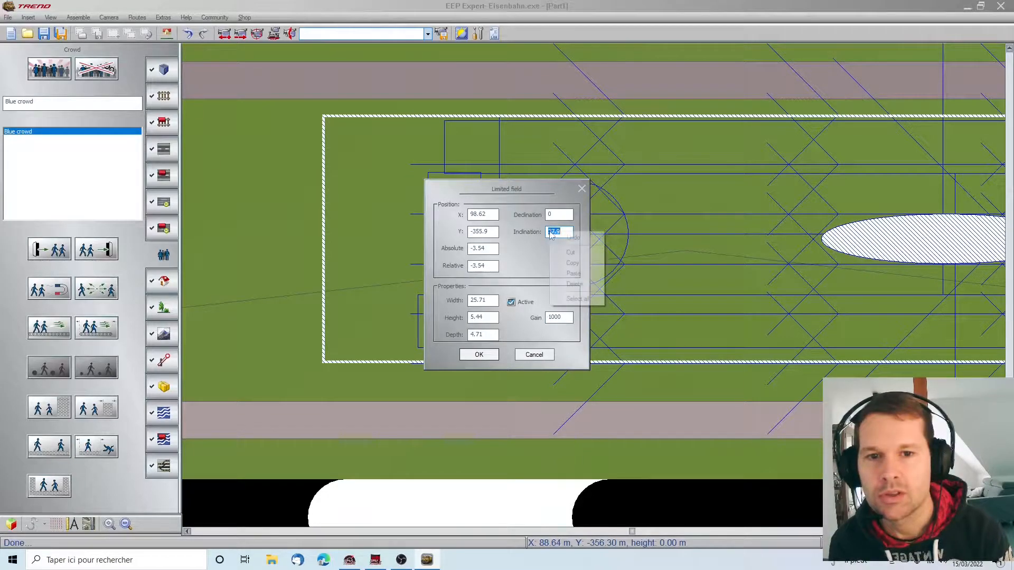
click(572, 263)
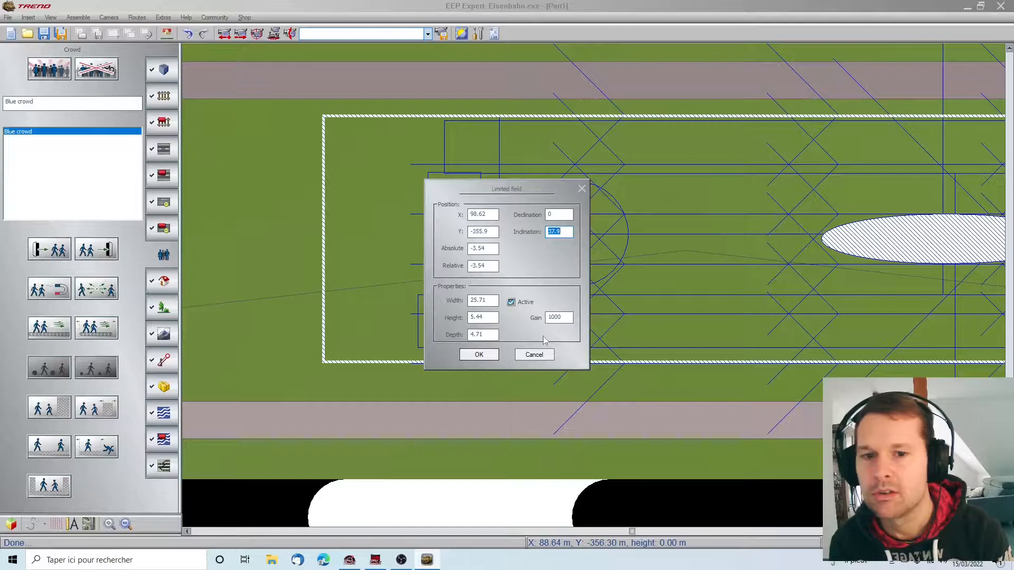
click(481, 355)
Set the inclination of the leftmost square limited field above the tracks to 37.9.
scroll(745, 256, down, 2)
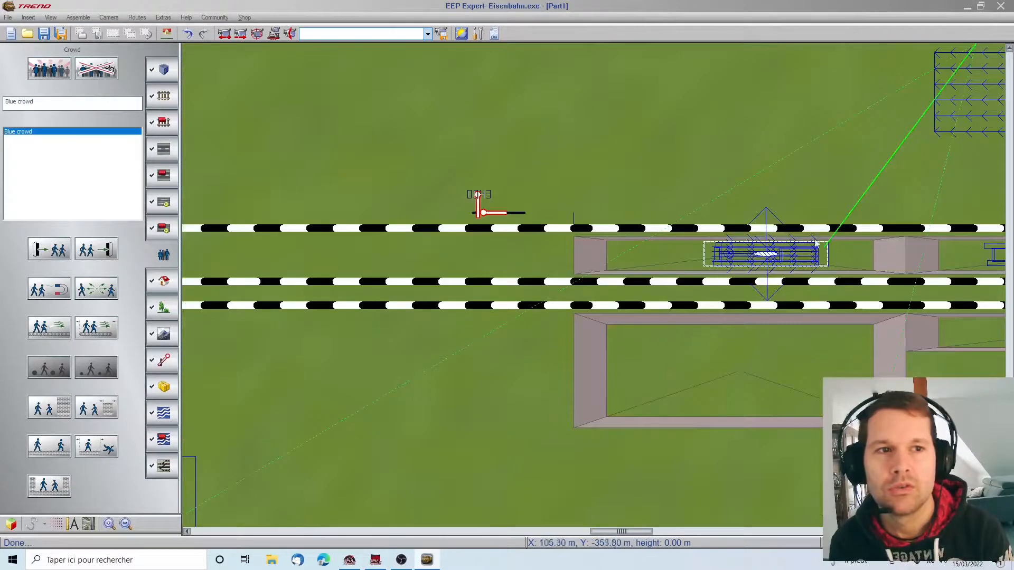
key(Right)
key(Right)
key(Right)
key(Right)
key(Right)
key(Right)
key(Right)
key(Right)
click(486, 107)
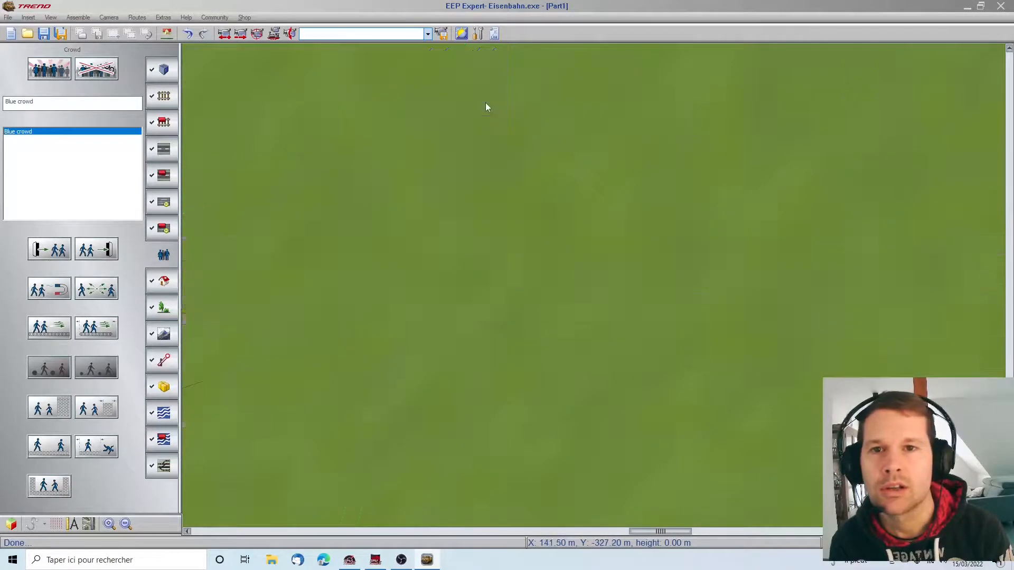
double_click(486, 107)
drag(559, 232, 527, 232)
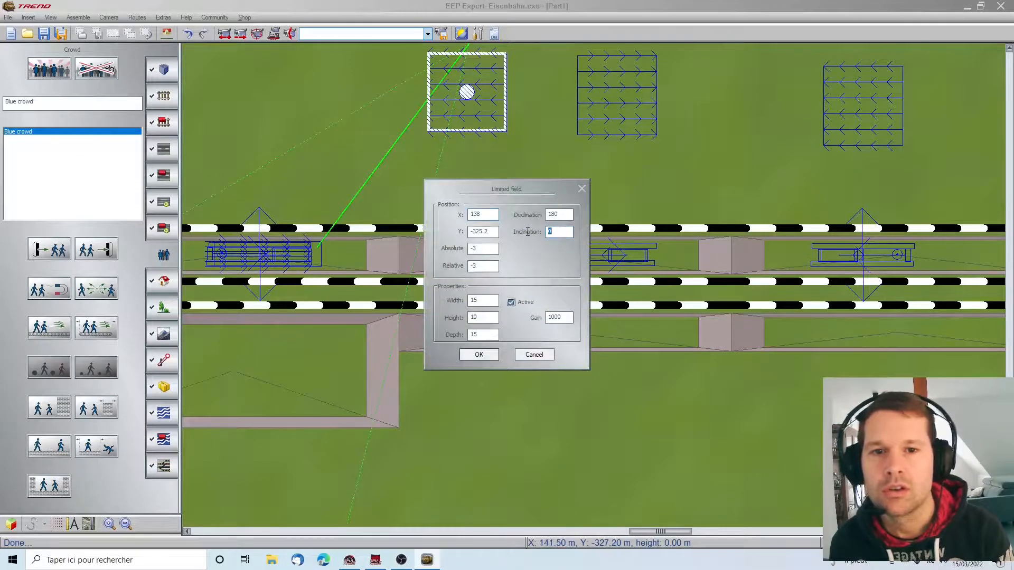
text(37.9)
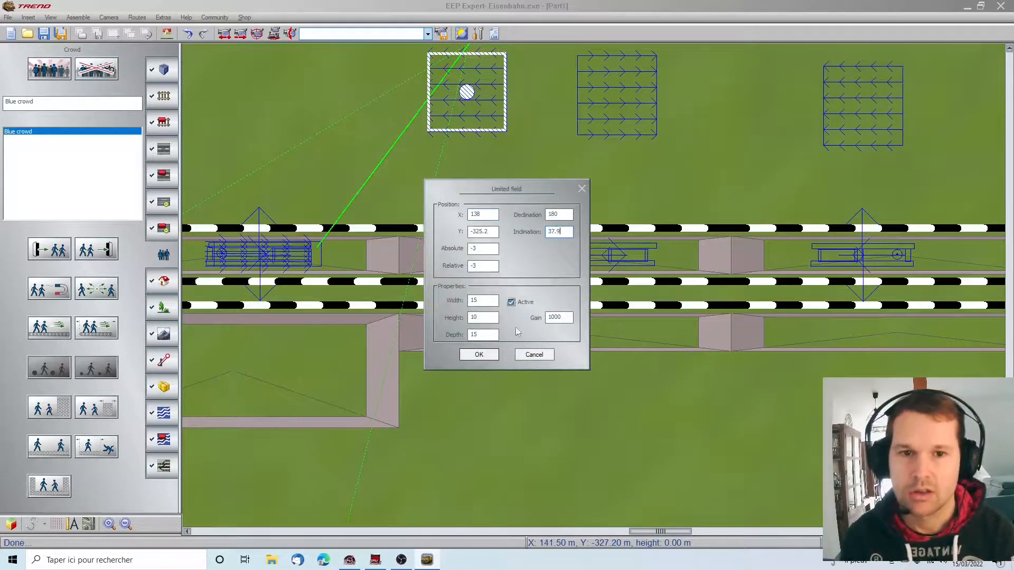
click(478, 355)
Set the inclination of the middle square limited field to 37.9.
click(616, 98)
double_click(616, 97)
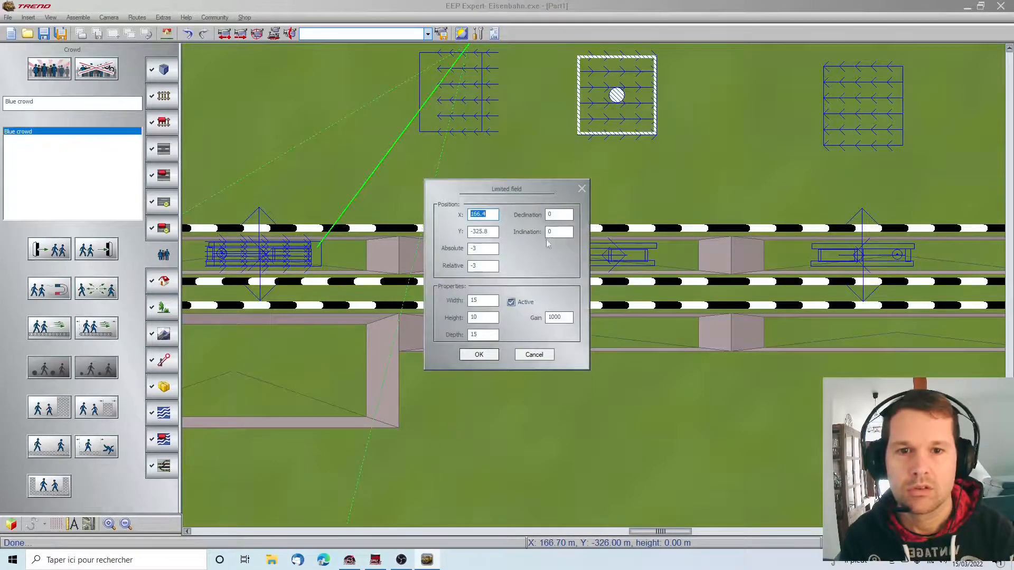
drag(553, 232, 543, 232)
text(37.9)
click(478, 354)
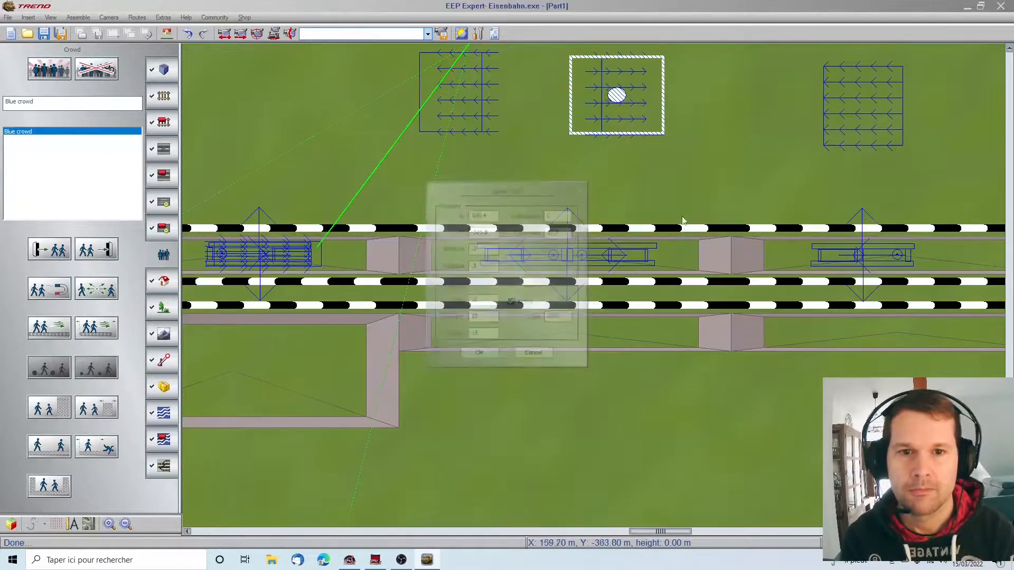
Set the inclination of the rightmost square limited field to 37.9.
click(858, 106)
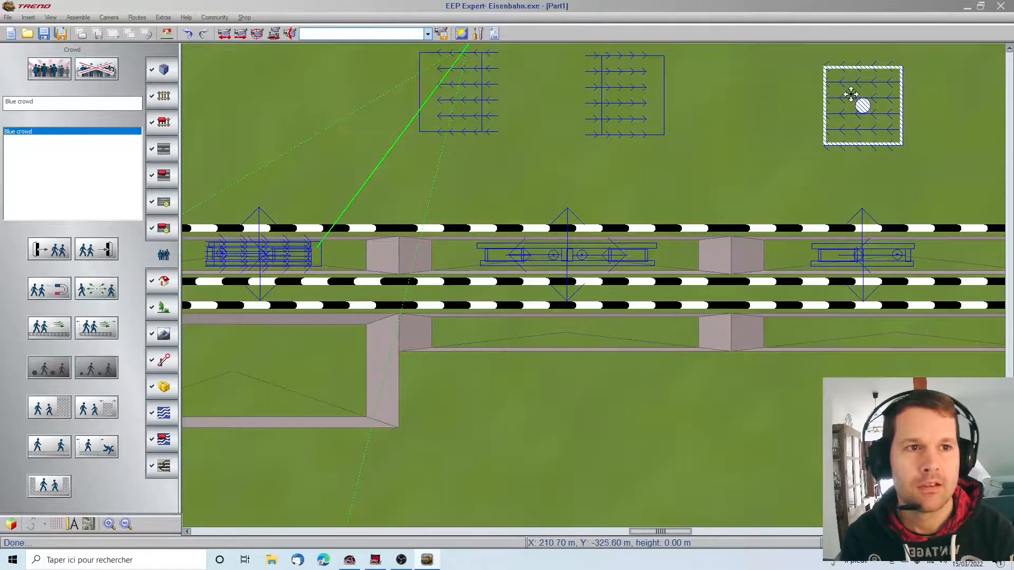
double_click(858, 106)
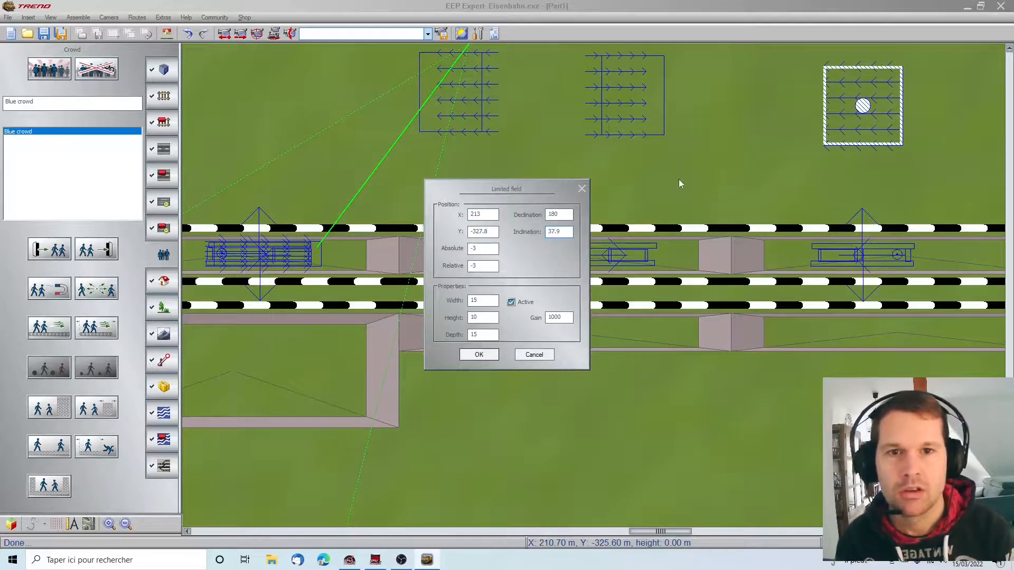
click(481, 355)
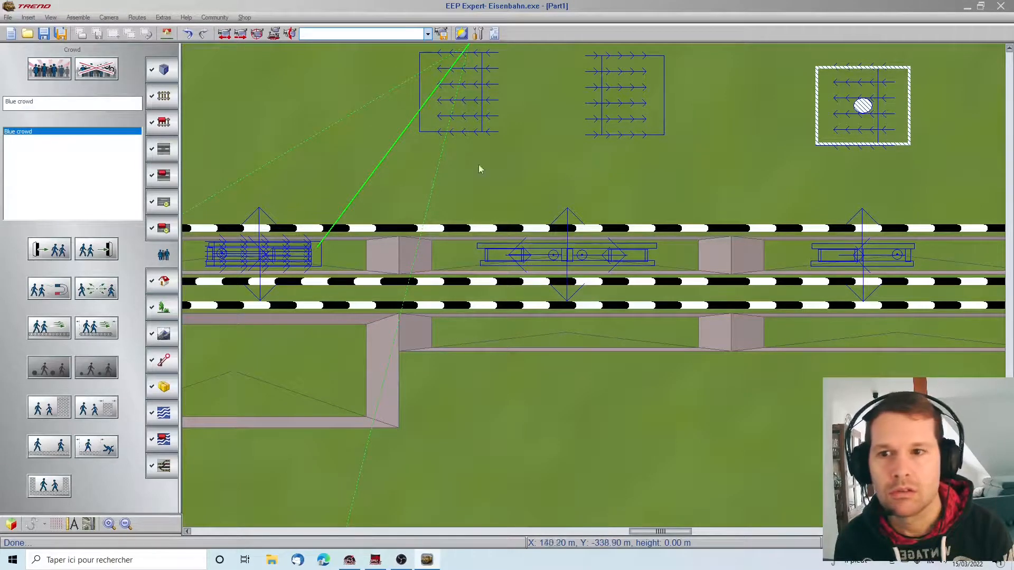
Reshape the leftmost inclined limited field into a narrow strip aligned with the tracks and move it onto the left half of the middle escalator.
scroll(484, 127, down, 2)
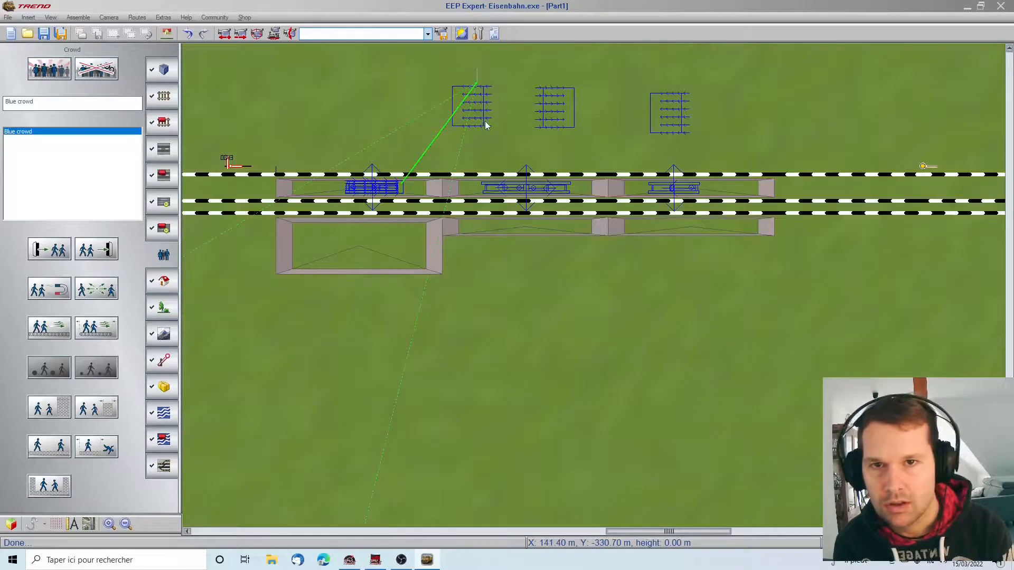
click(484, 103)
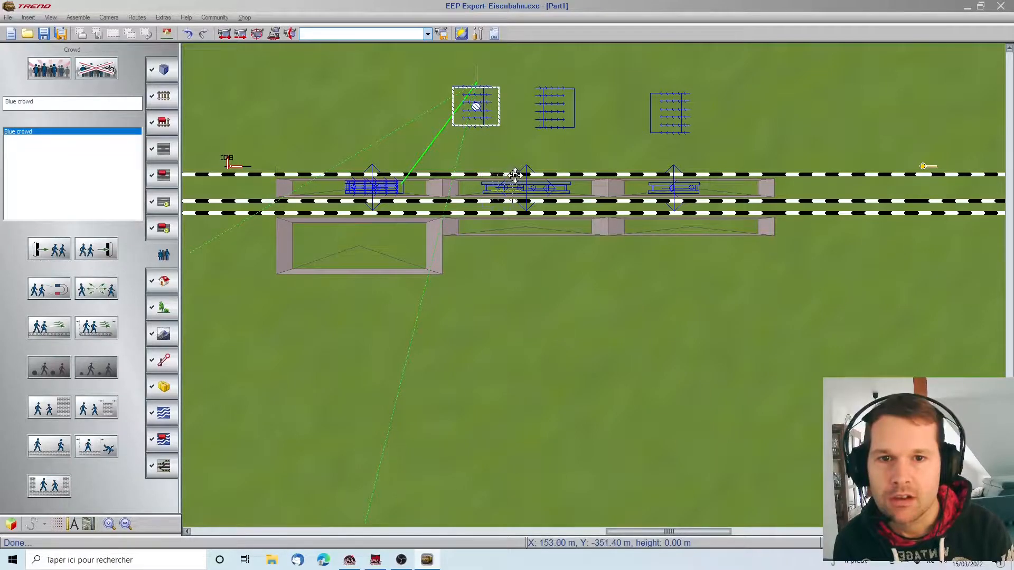
drag(475, 103, 487, 170)
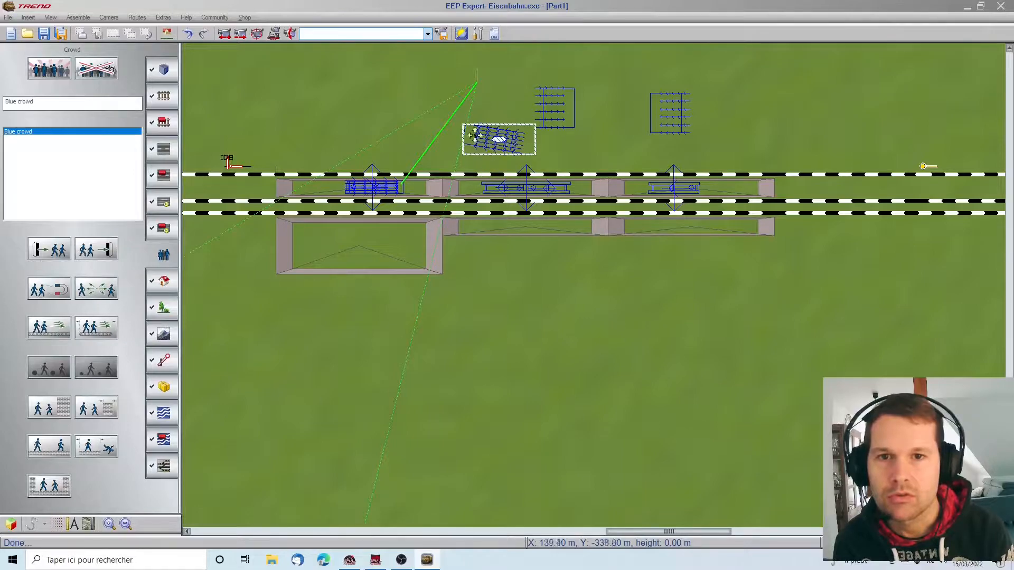
click(188, 34)
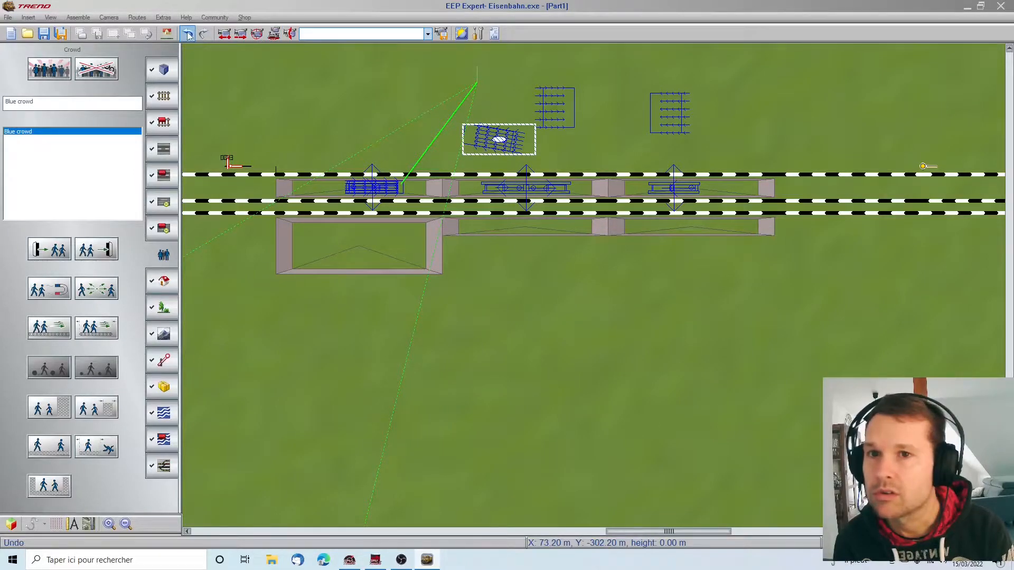
click(473, 139)
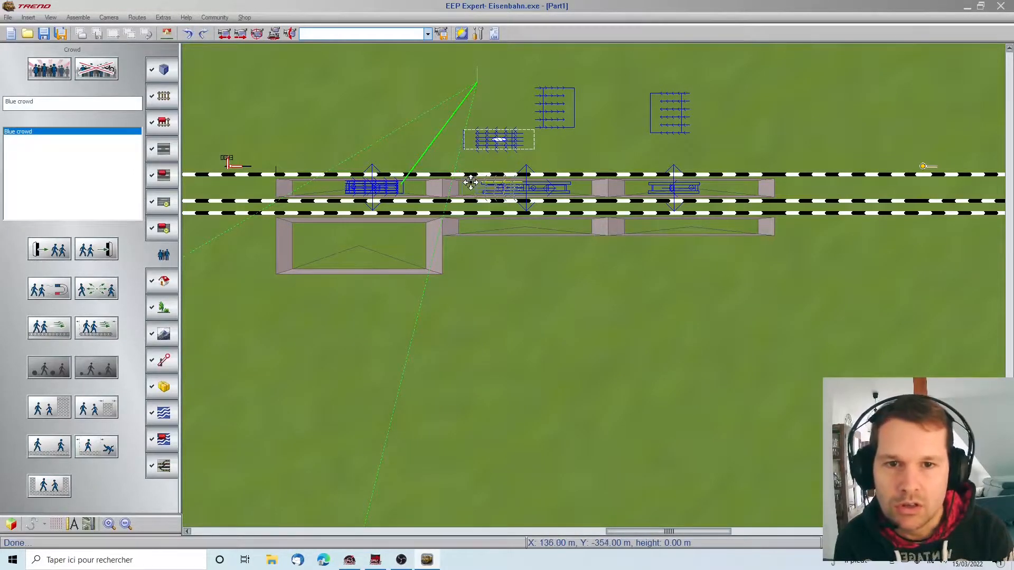
drag(471, 182, 473, 183)
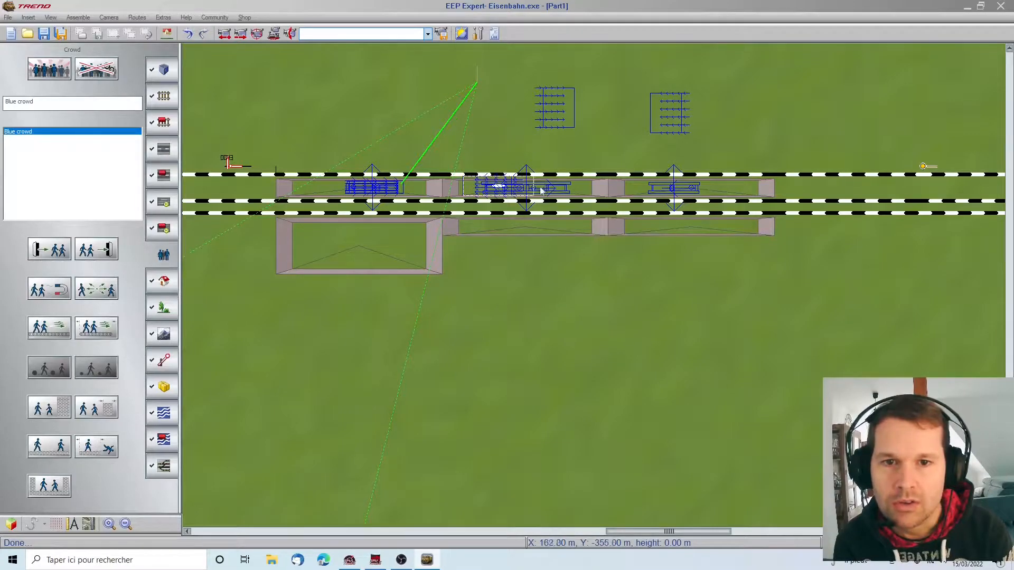
Narrow the limited field on the left half of the middle escalator to match the escalator shaft's width.
scroll(541, 190, up, 4)
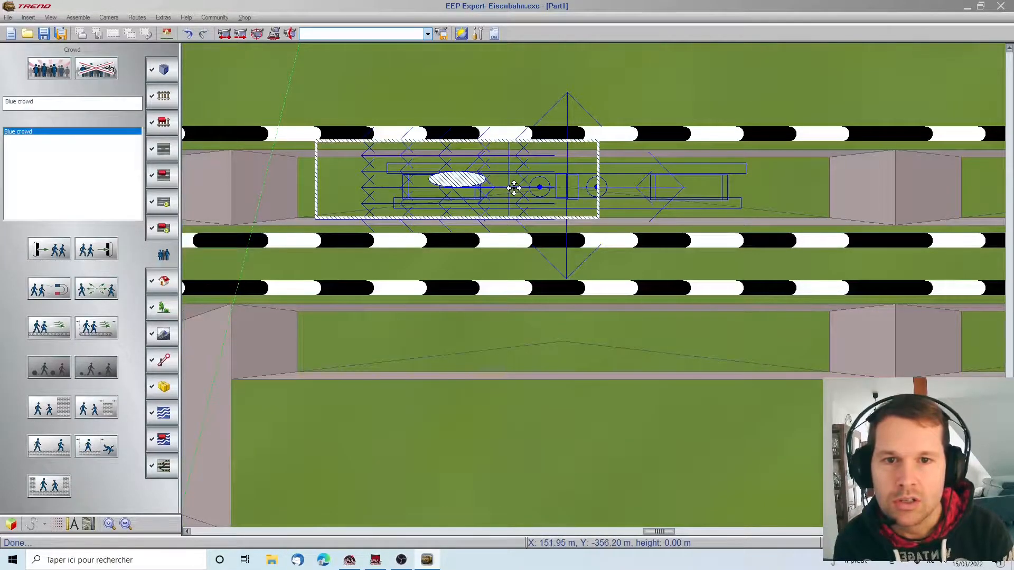
scroll(514, 187, down, 2)
scroll(514, 187, up, 2)
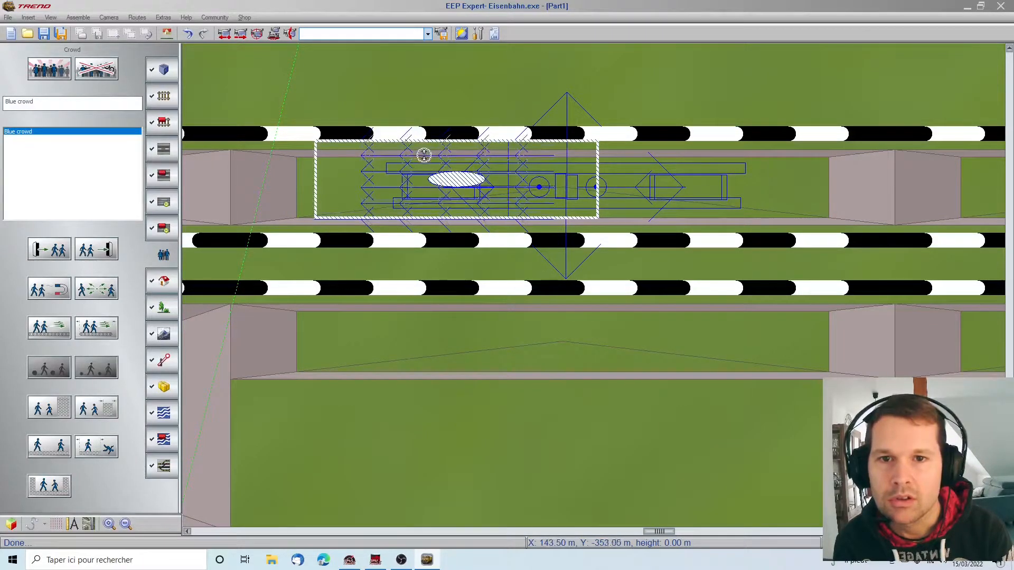
drag(424, 155, 424, 164)
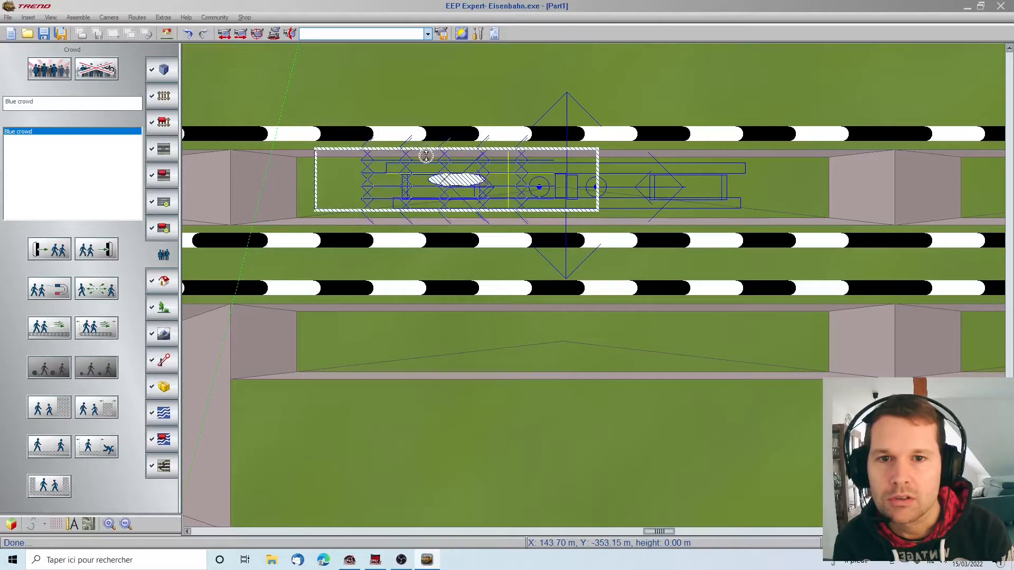
drag(426, 155, 426, 162)
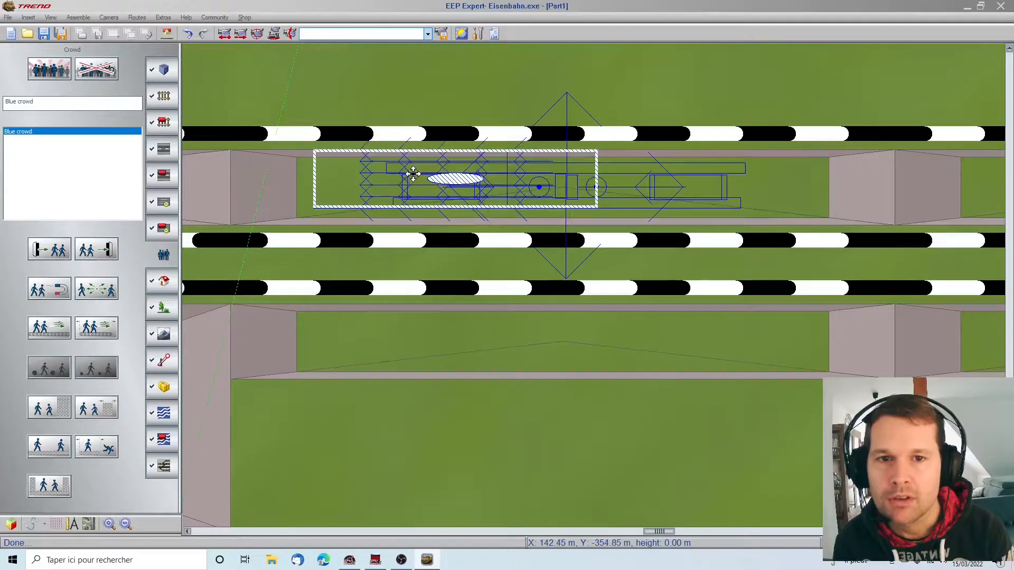
Flatten the nearer of the two remaining square limited fields into a narrow strip and move it onto the right half of the middle escalator.
scroll(663, 153, down, 5)
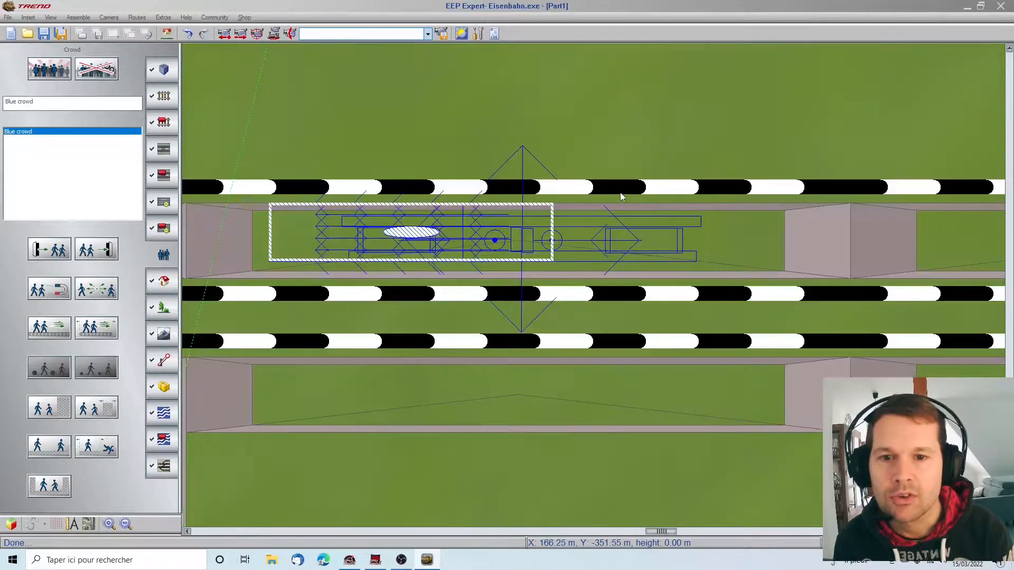
click(633, 70)
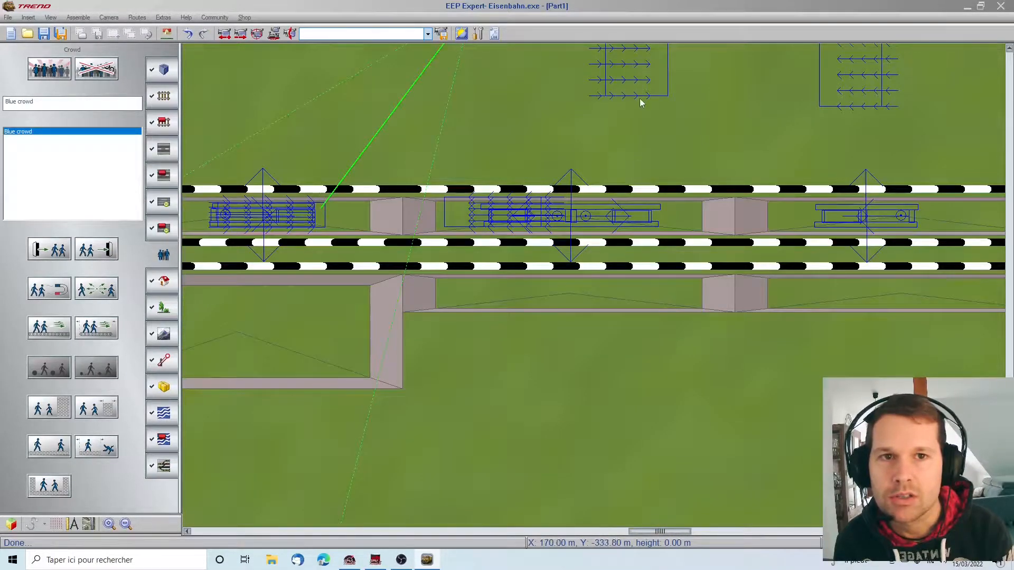
scroll(640, 102, up, 2)
scroll(641, 101, down, 4)
click(630, 69)
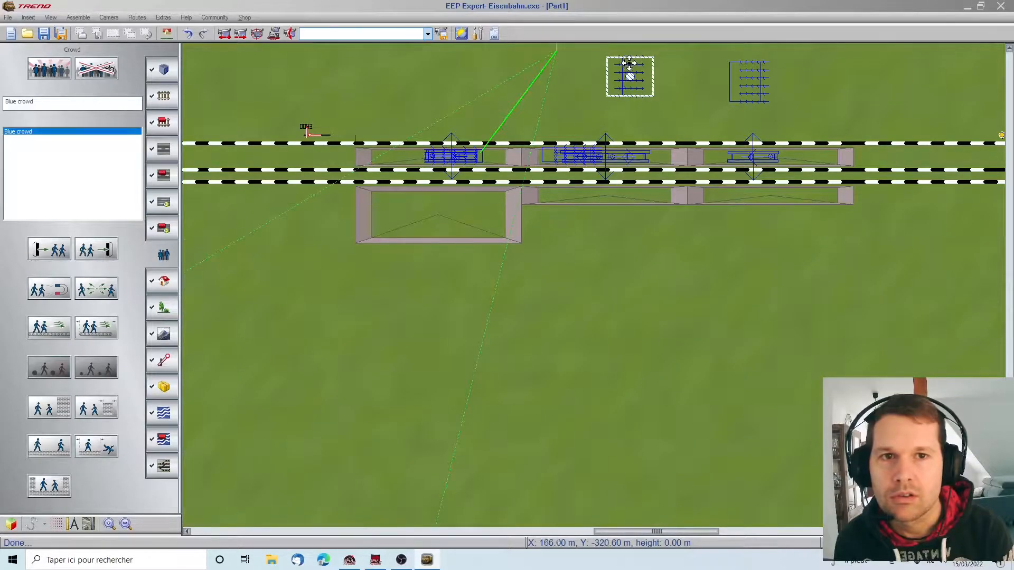
click(627, 137)
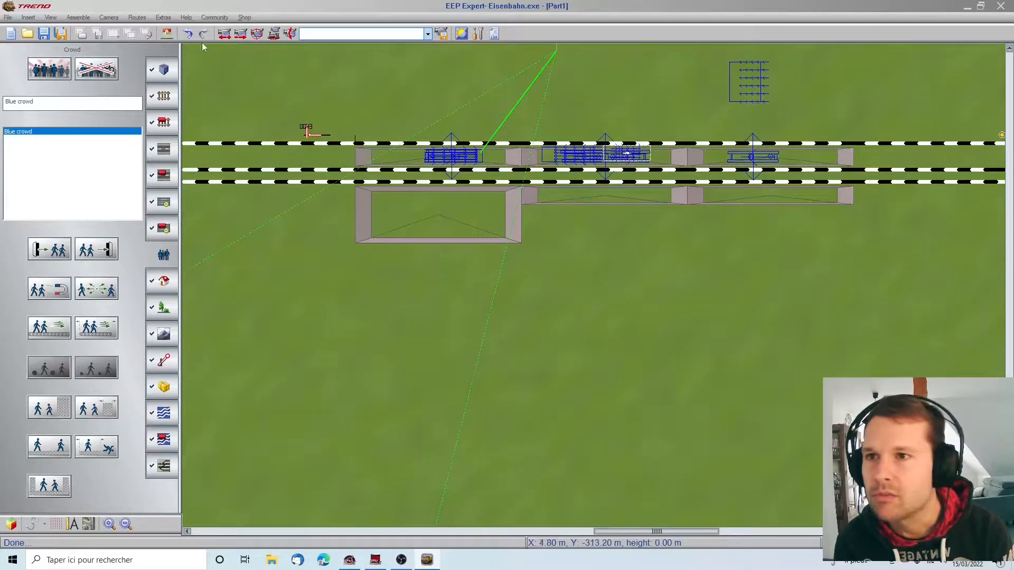
click(187, 34)
scroll(653, 172, up, 3)
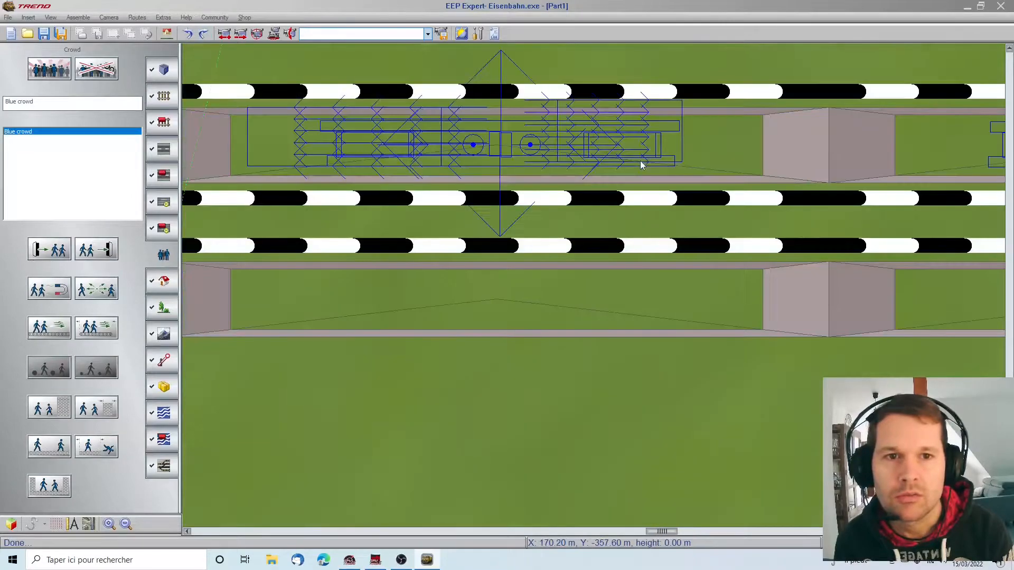
Lengthen the limited field on the middle escalator's right half and align it with the escalator shaft.
click(609, 131)
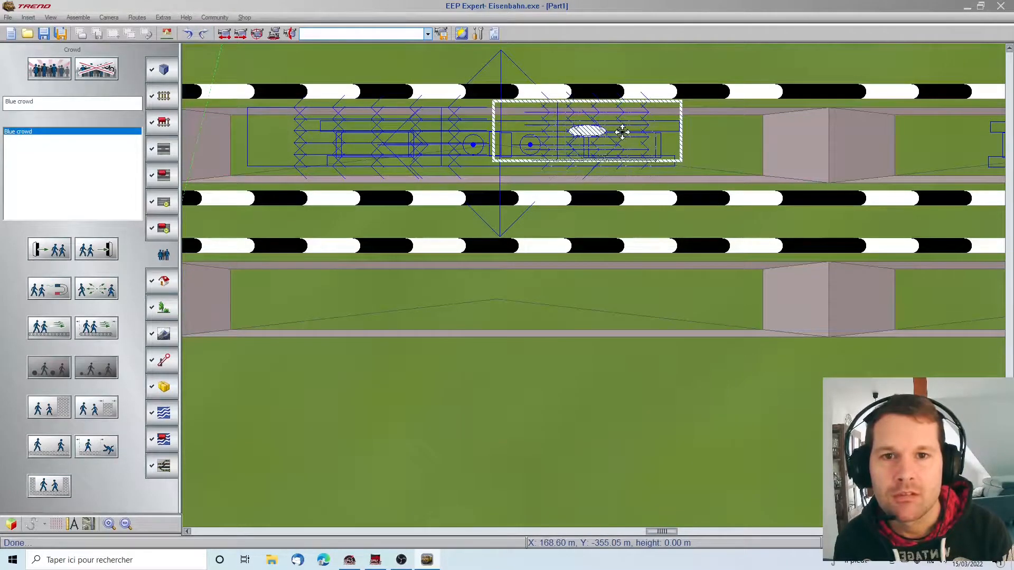
drag(611, 129, 611, 133)
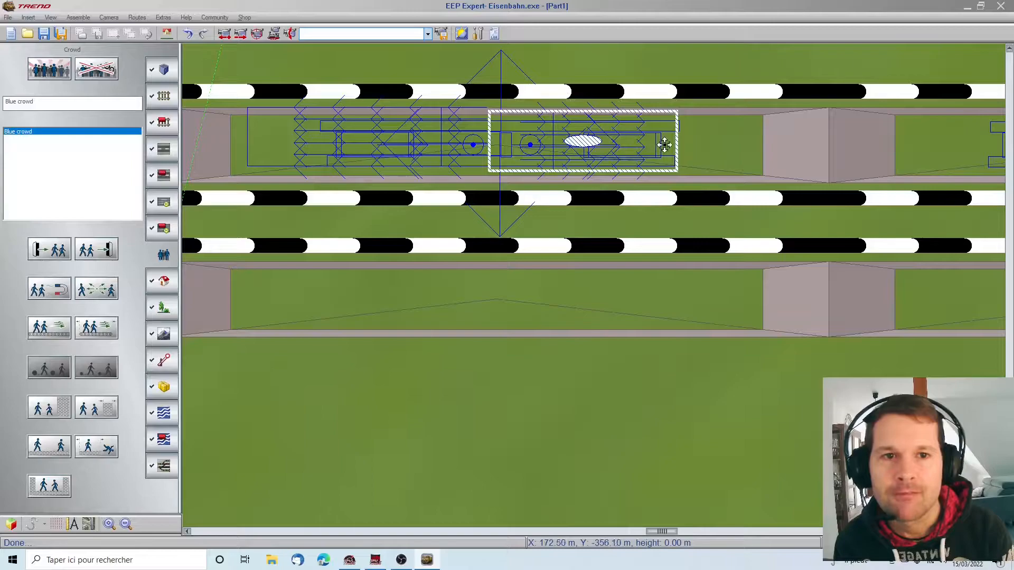
mouse_move(675, 140)
mouse_down()
mouse_move(698, 140)
mouse_move(676, 144)
mouse_up()
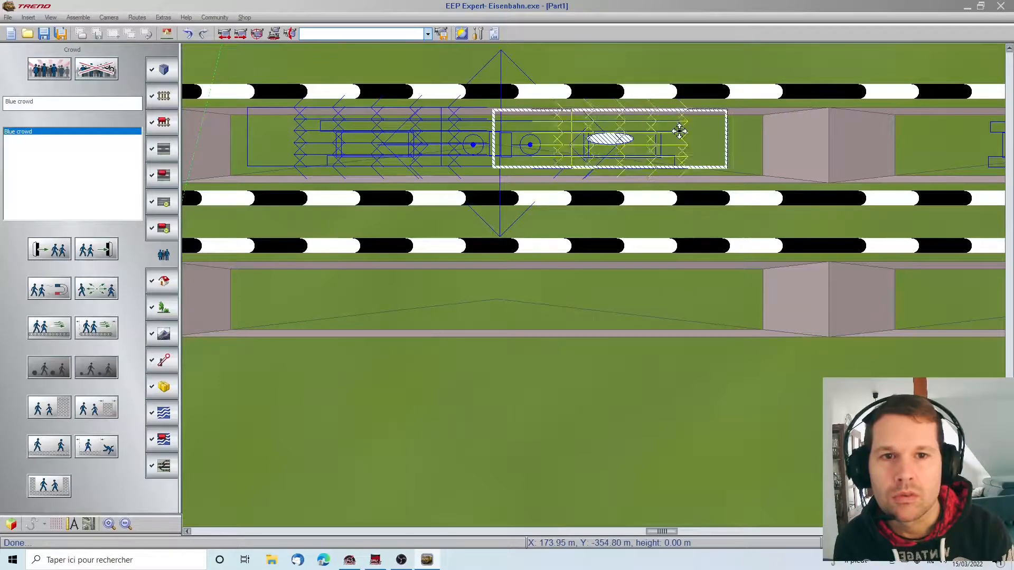
drag(679, 131, 669, 134)
click(430, 133)
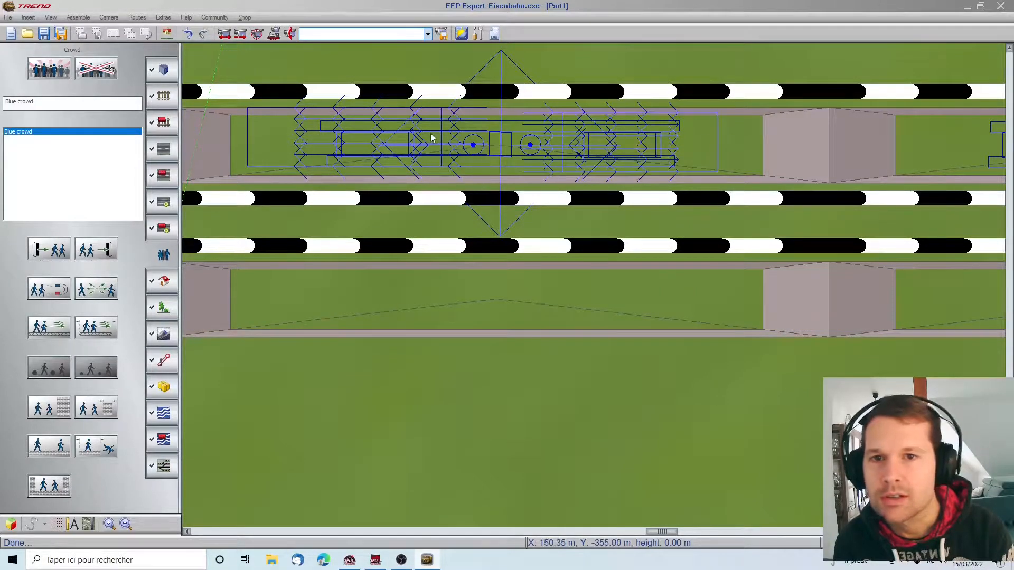
click(384, 139)
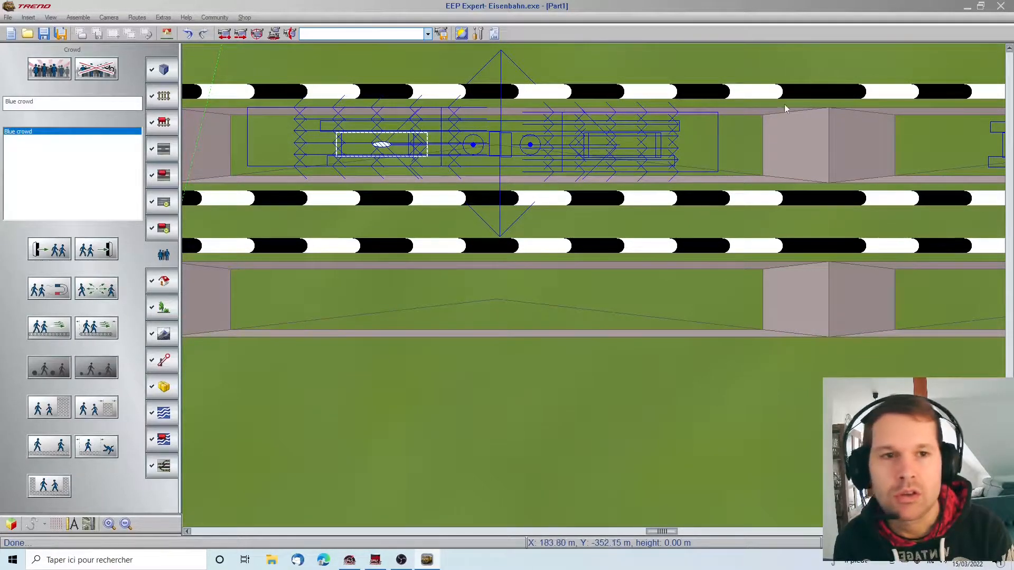
Flatten the last square limited field into a narrow strip, move it onto the rightmost escalator and lengthen it over the whole escalator.
scroll(857, 121, down, 2)
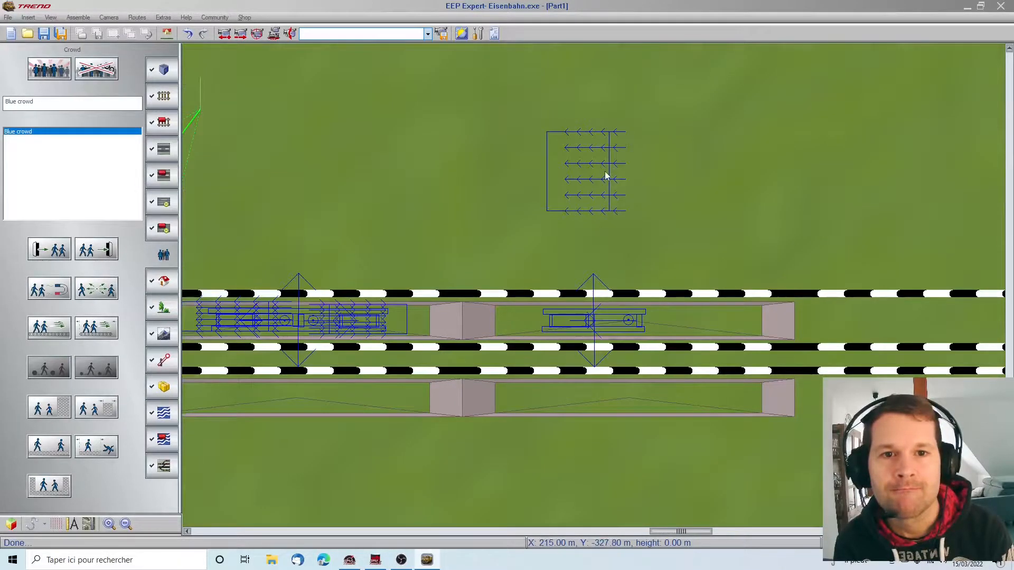
click(592, 177)
drag(600, 133, 598, 160)
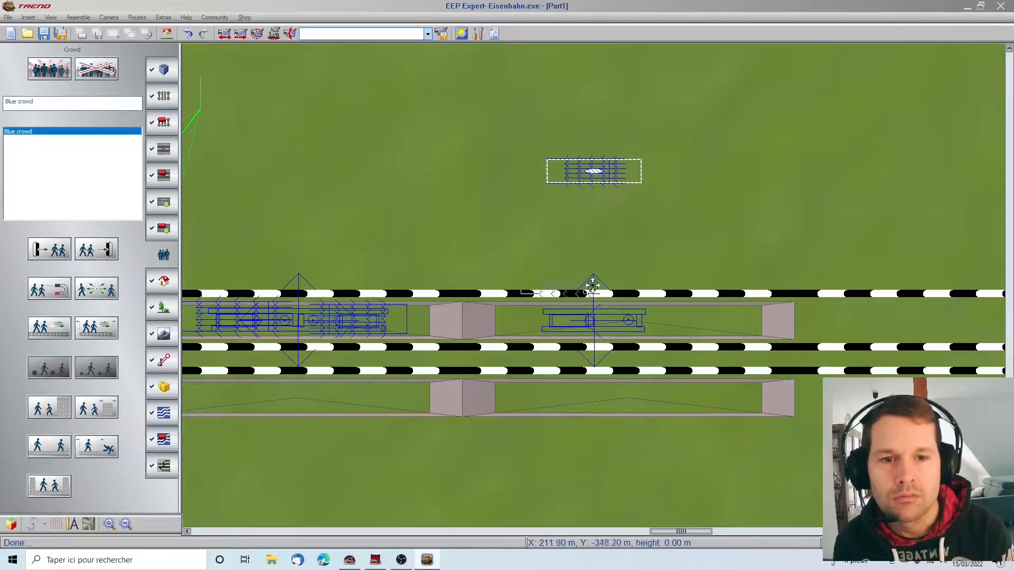
click(604, 320)
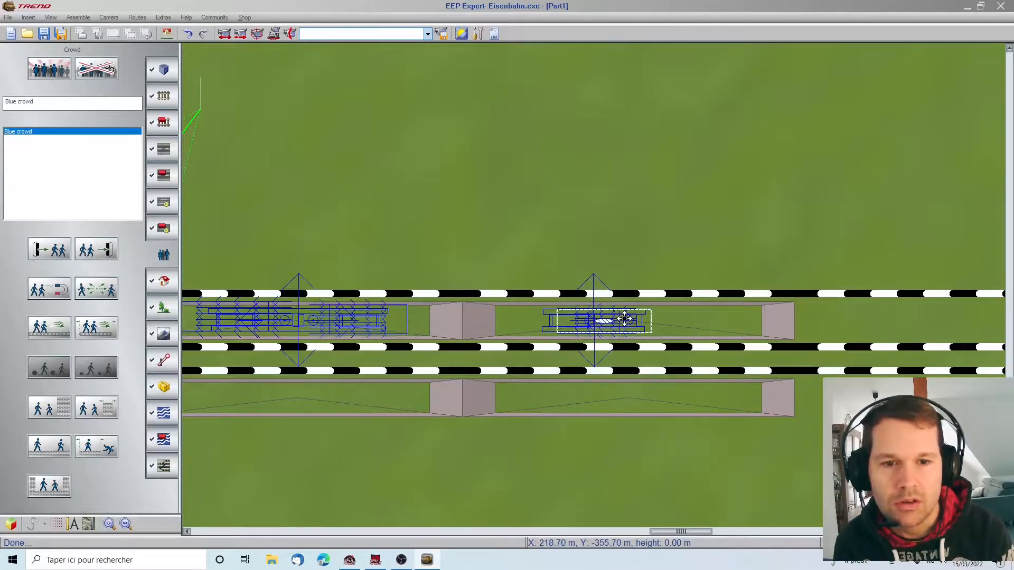
drag(558, 317, 538, 316)
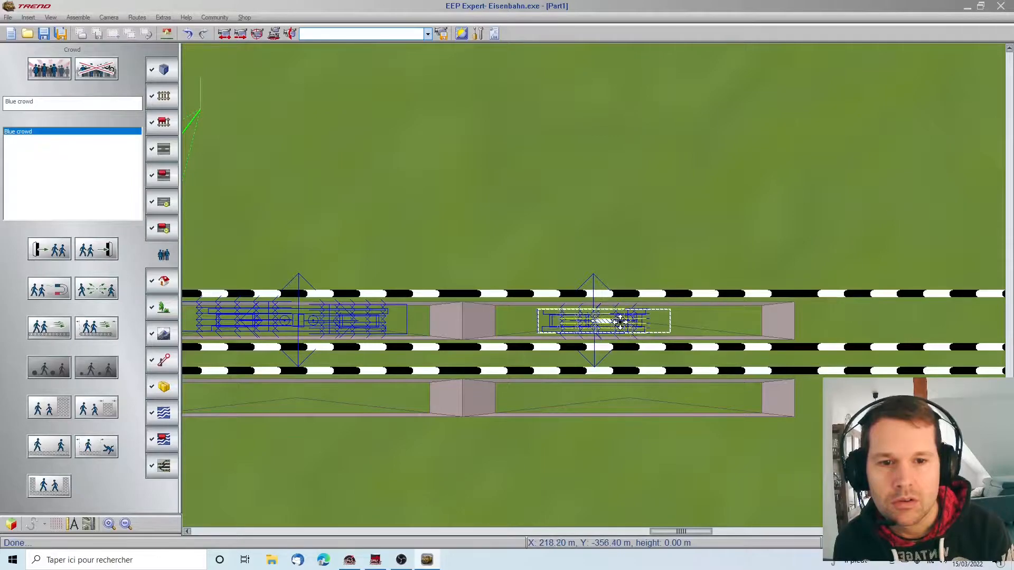
drag(619, 321, 617, 321)
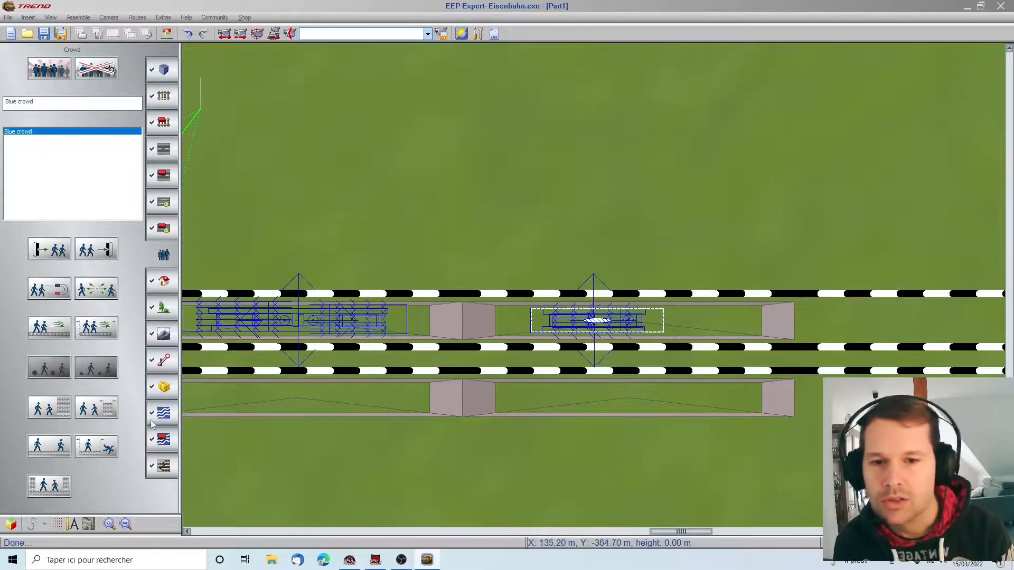
Inspect the placed limited fields along the station platform in the 3D view, then return to the plan view.
click(12, 524)
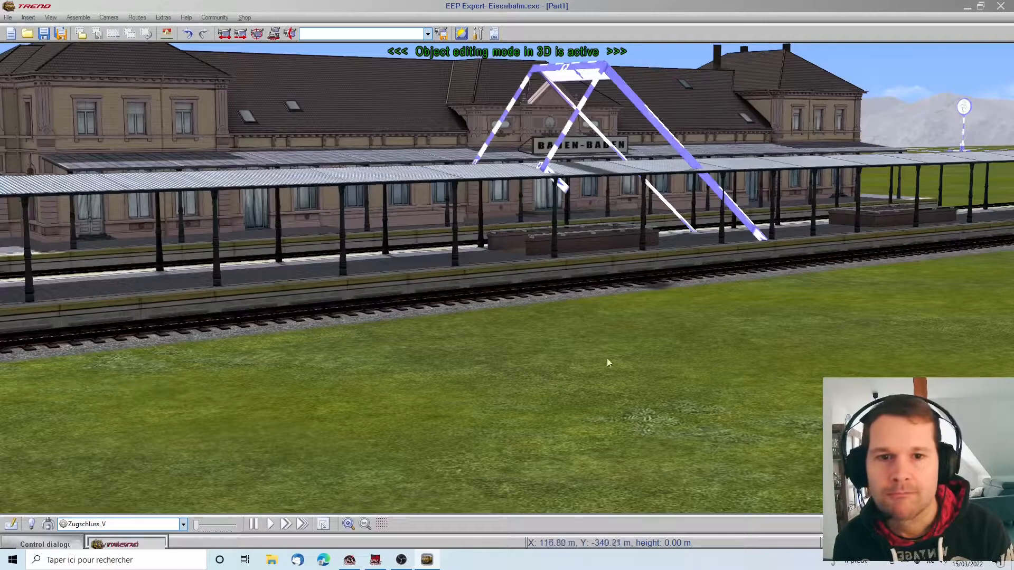
right_drag(596, 369, 749, 289)
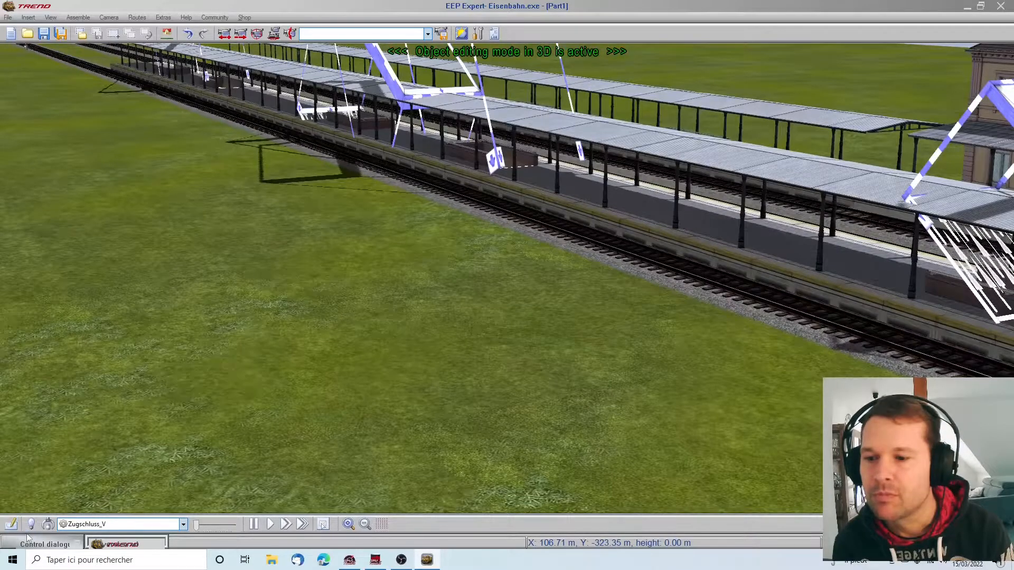
click(56, 543)
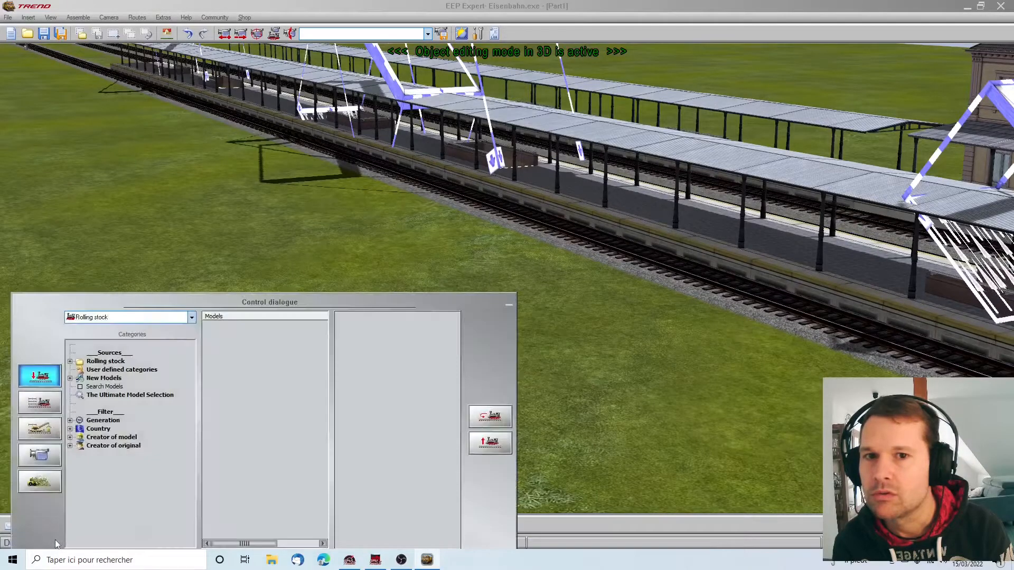
click(35, 406)
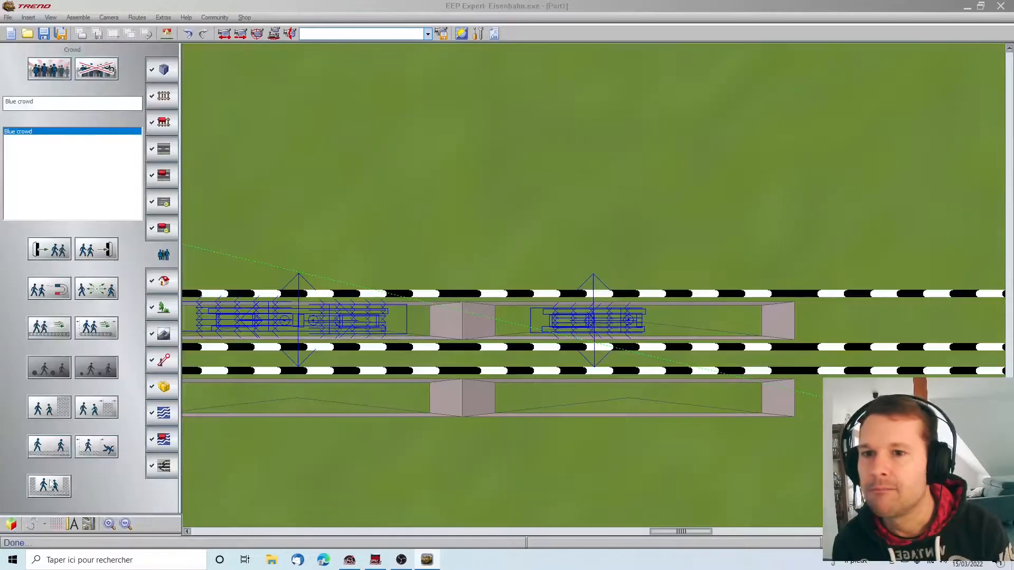
Move the circular field with outward arrows over the middle escalator and enlarge it to cover all three escalators.
scroll(519, 185, down, 3)
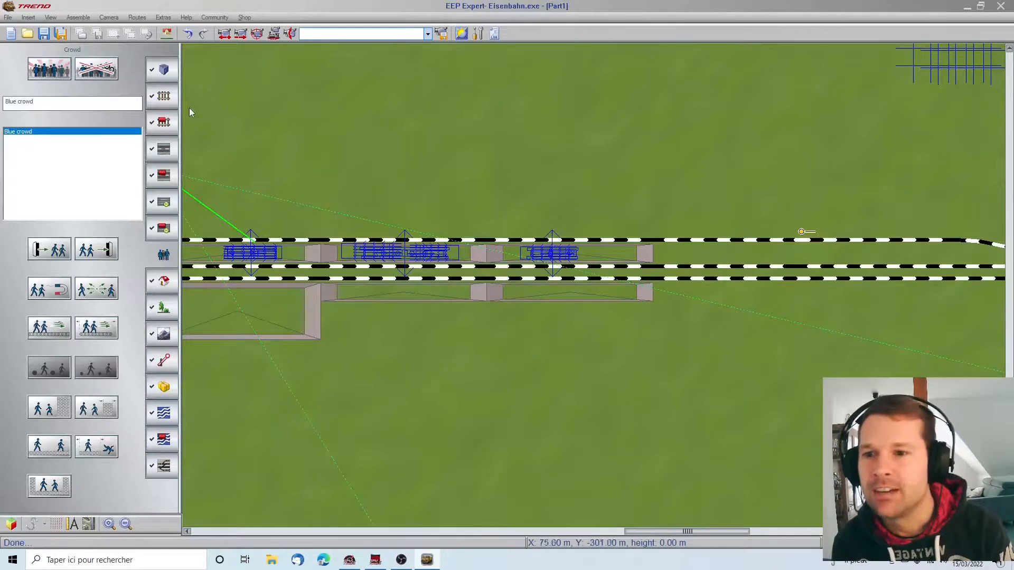
mouse_move(188, 109)
mouse_move(772, 61)
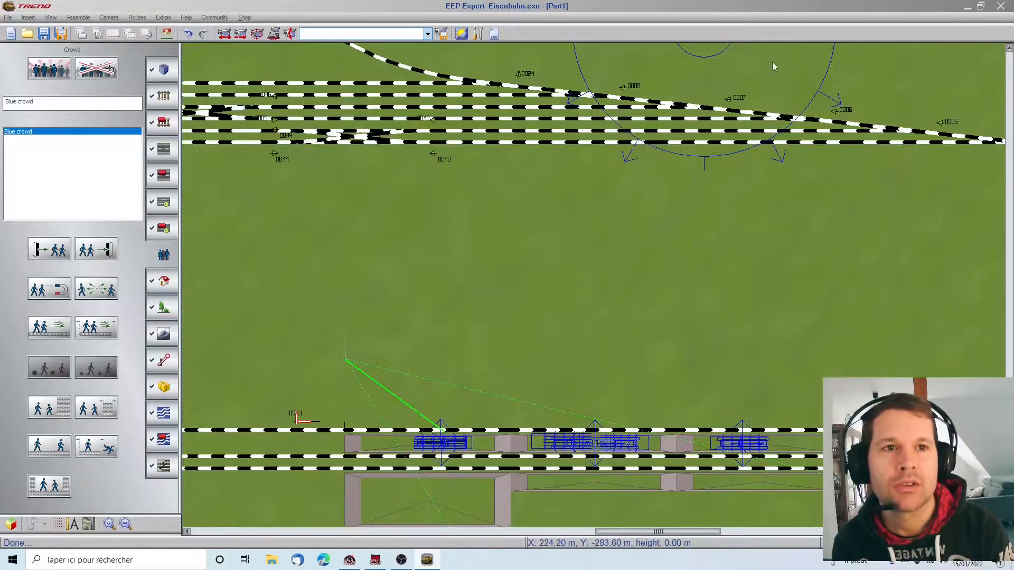
click(699, 74)
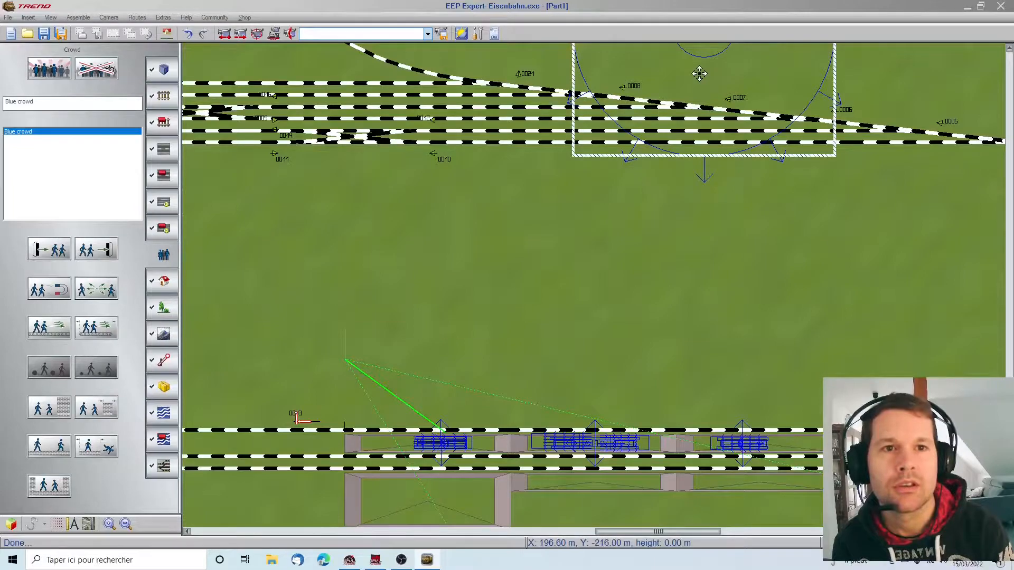
click(596, 472)
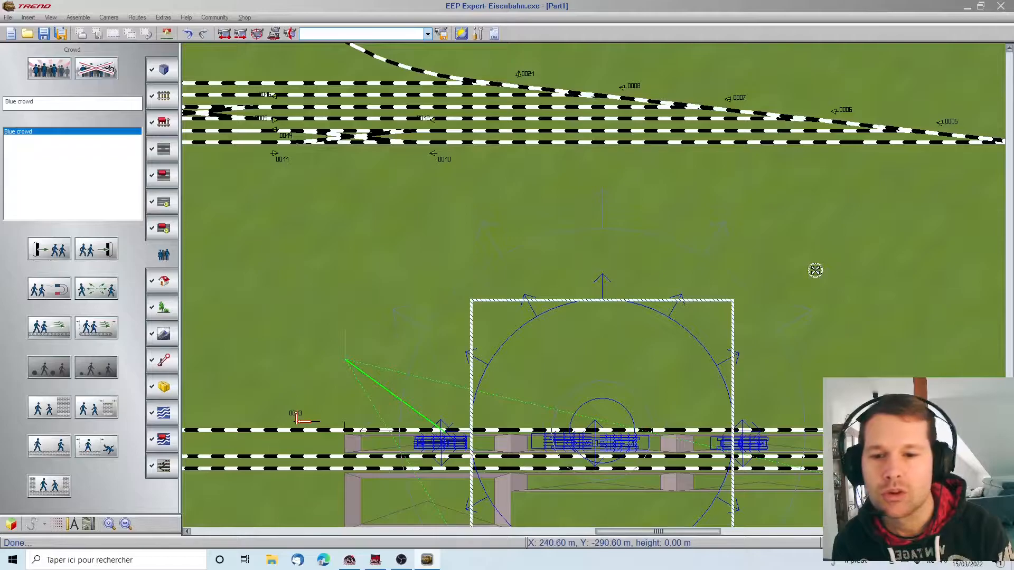
drag(815, 270, 831, 258)
drag(643, 322, 624, 322)
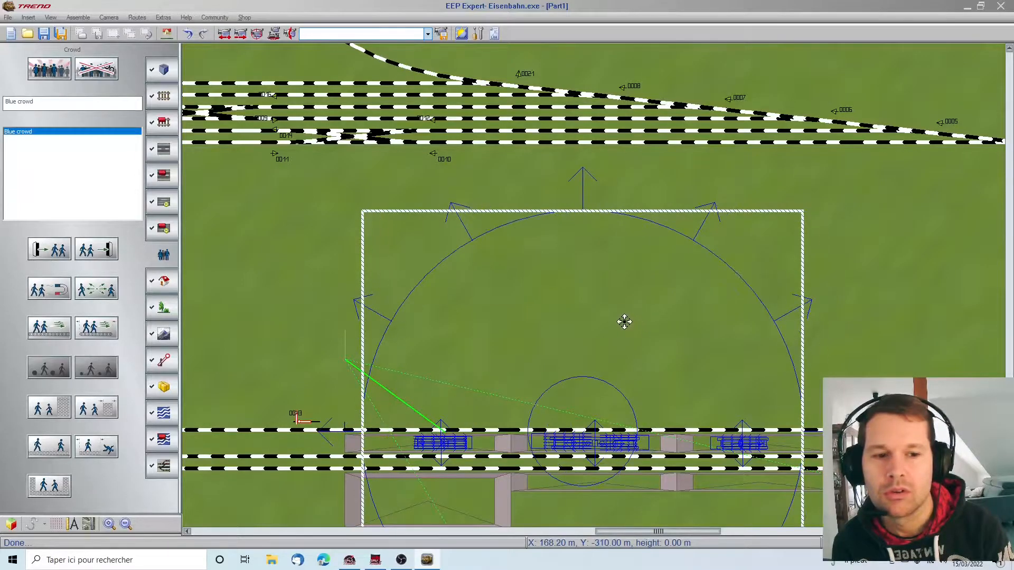
Watch the crowd moving around the platform and escalators in the 3D view.
click(10, 524)
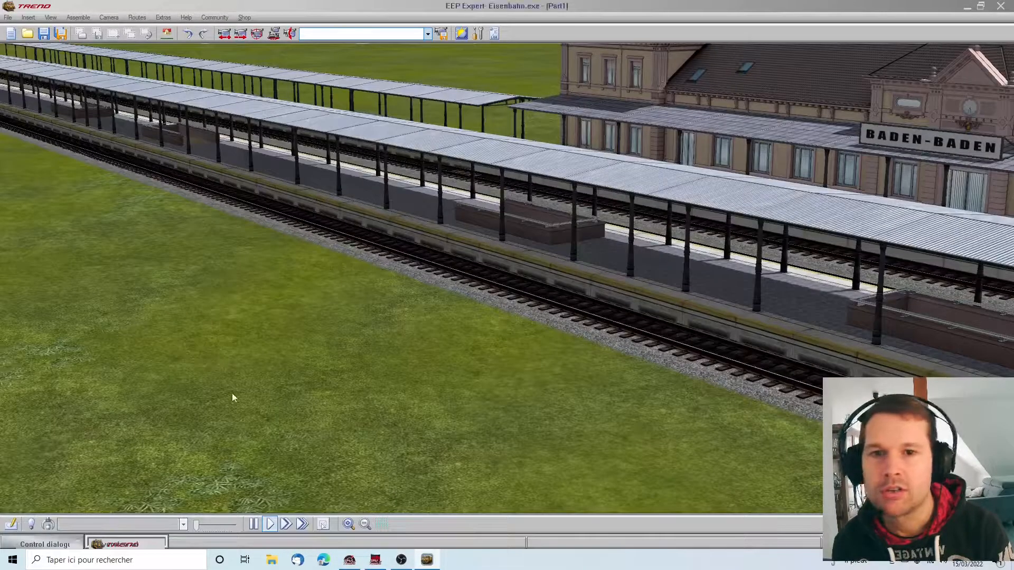
mouse_move(0, 173)
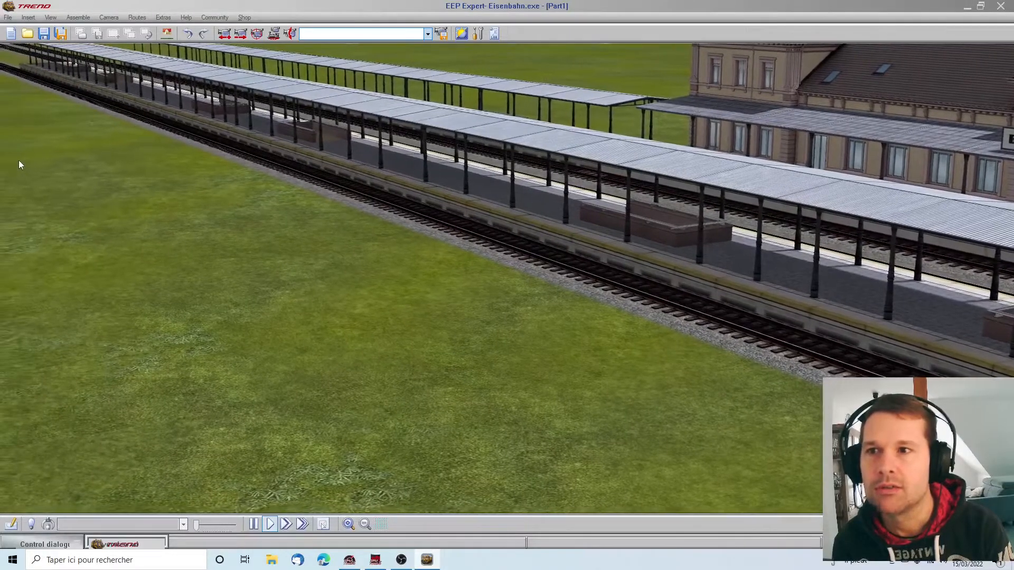
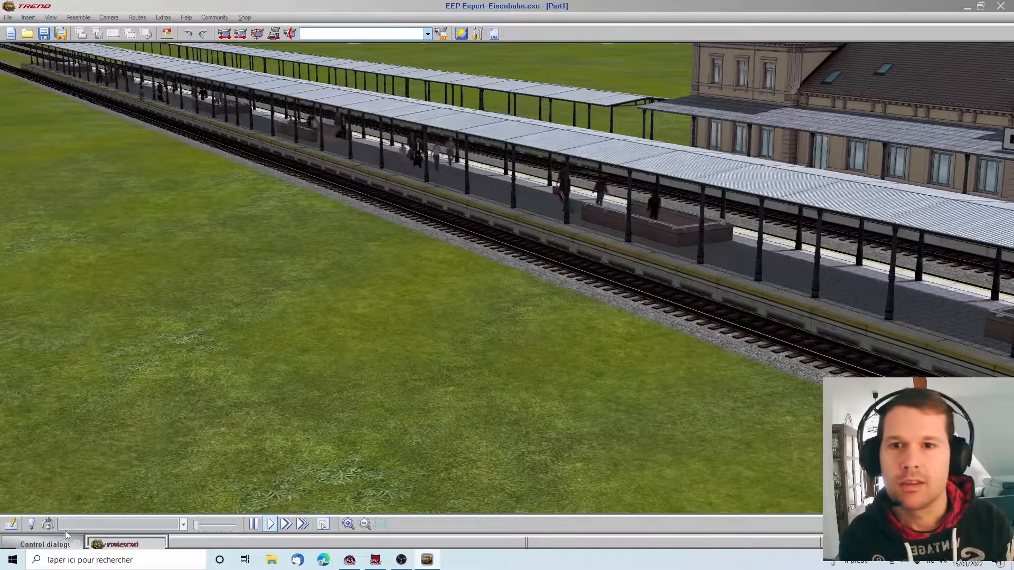
drag(205, 399, 244, 397)
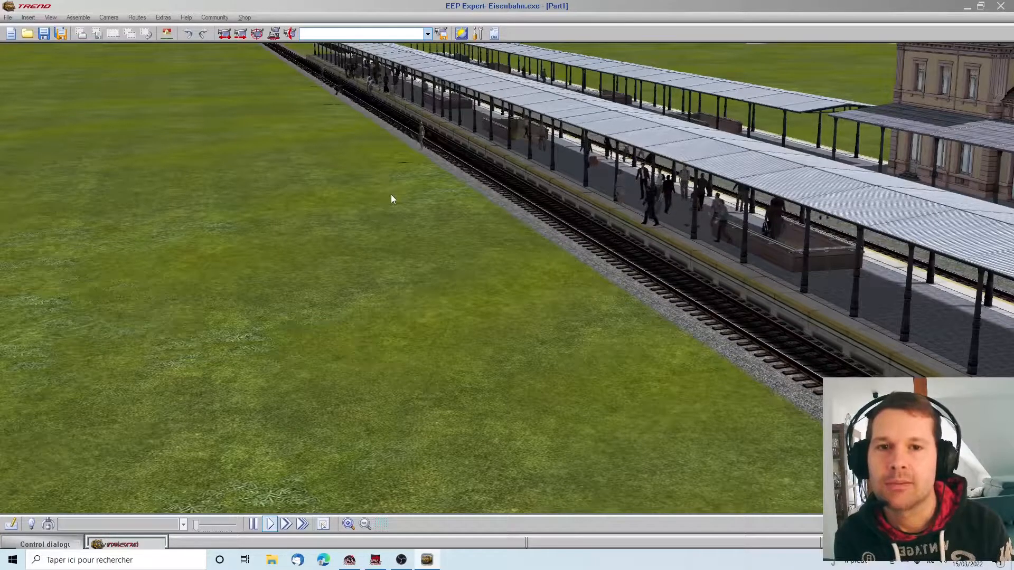
Move the enlarged circular field in the plan view away from the escalators, up to the tracks beside the square grid field.
click(11, 525)
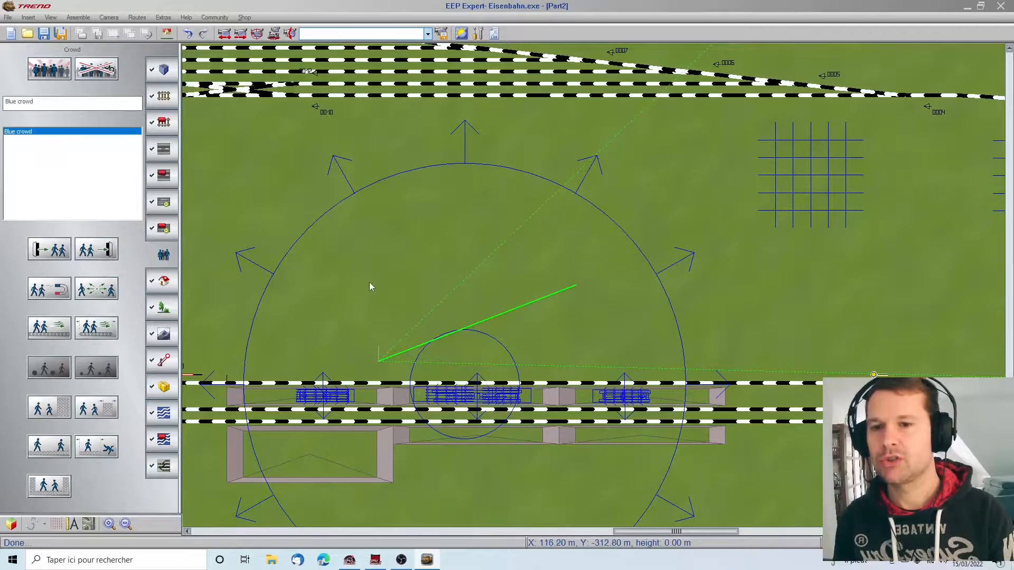
drag(404, 288, 668, 49)
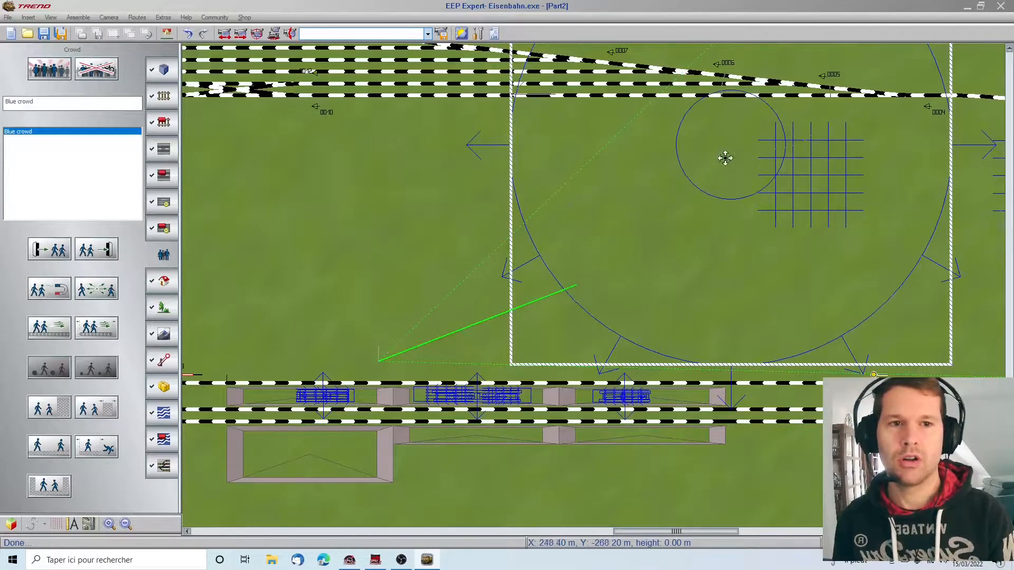
drag(672, 215, 763, 121)
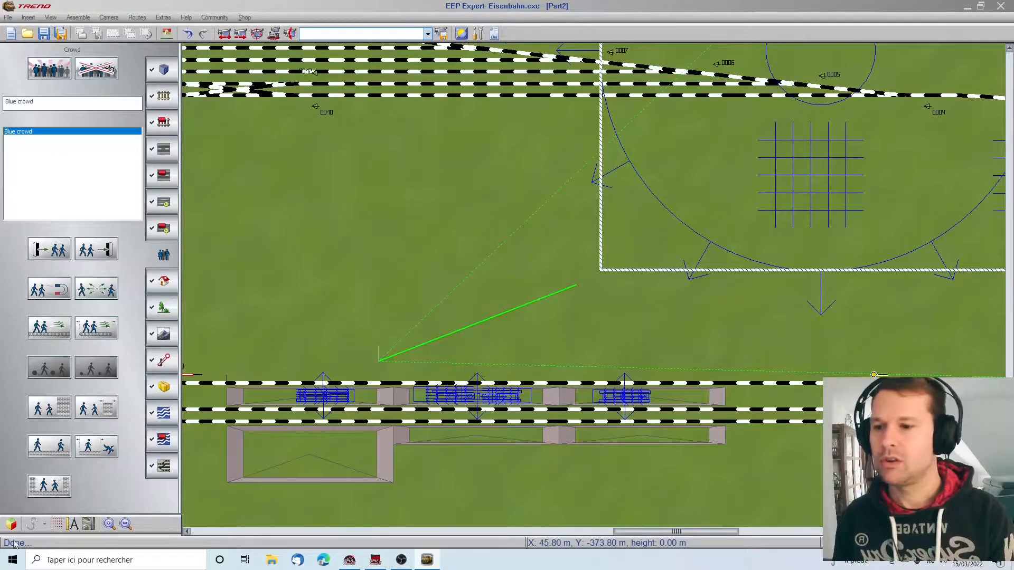
Examine the station platforms and their open edges in the 3D view, then return to the plan view.
click(10, 524)
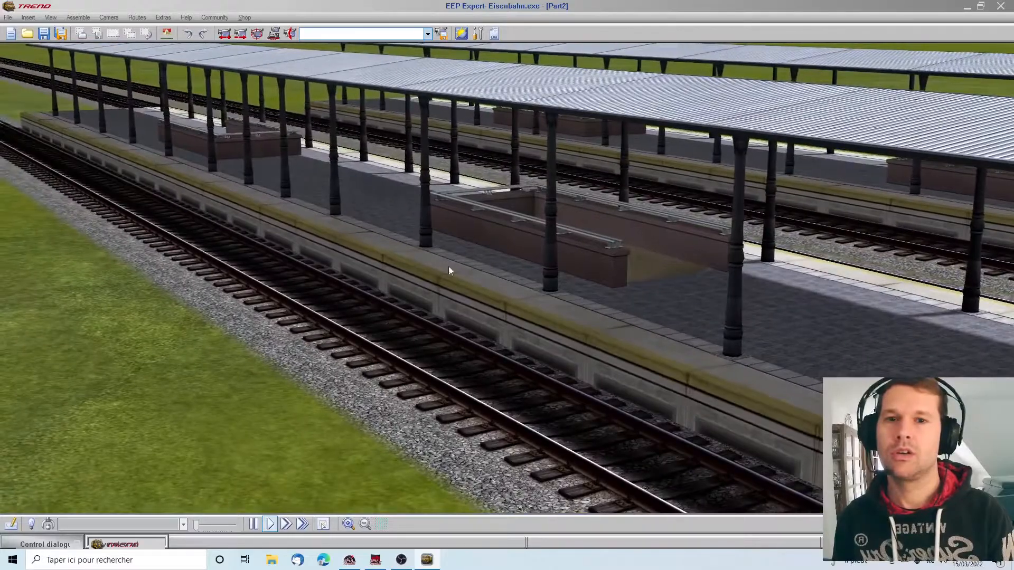
scroll(446, 303, down, 5)
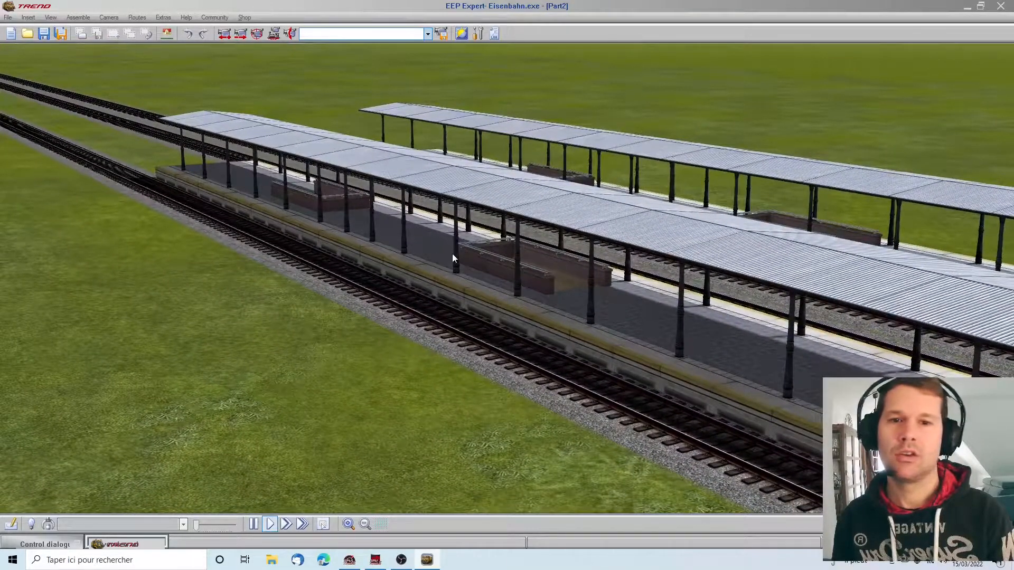
right_drag(607, 427, 95, 433)
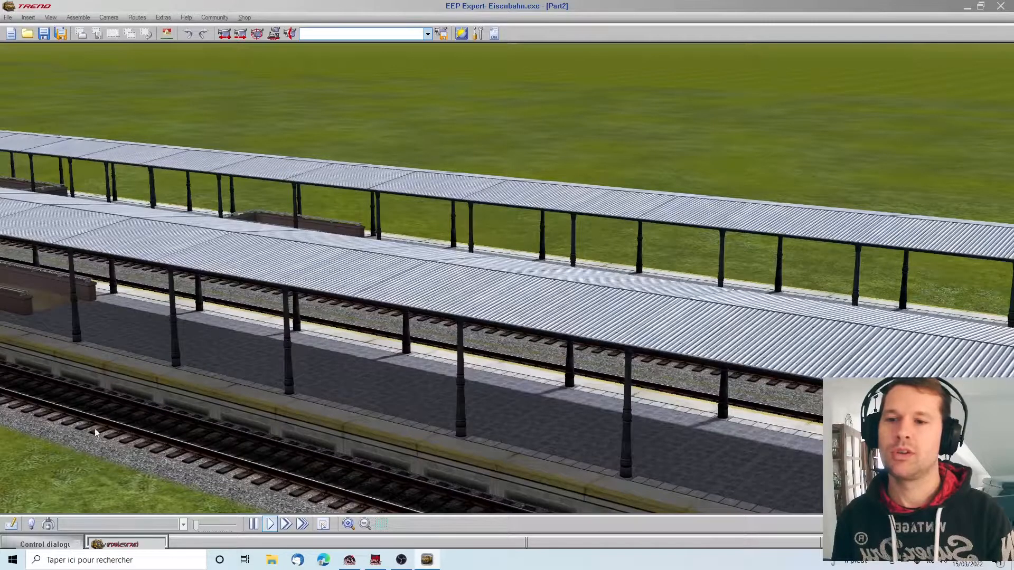
scroll(23, 340, down, 5)
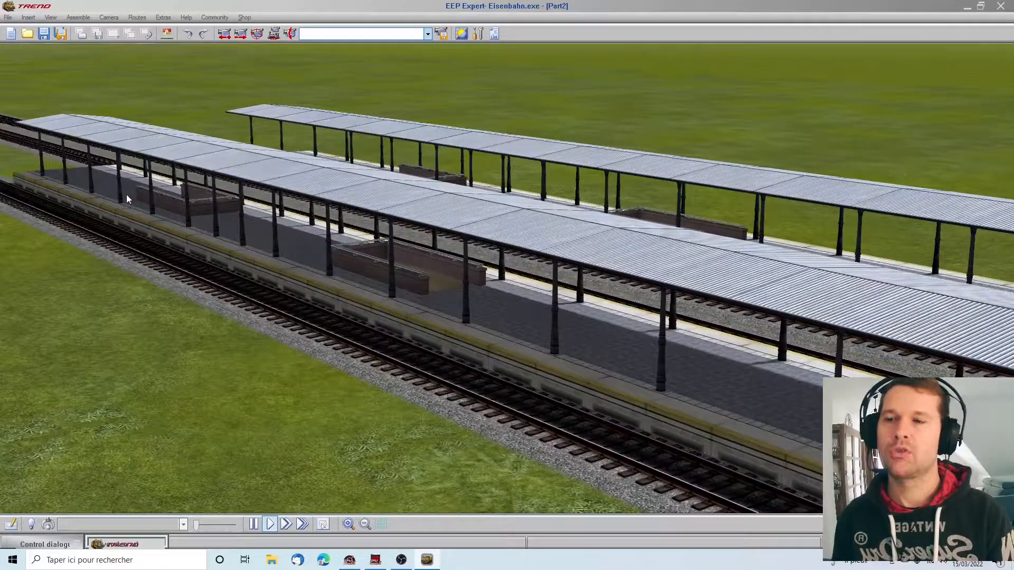
click(12, 525)
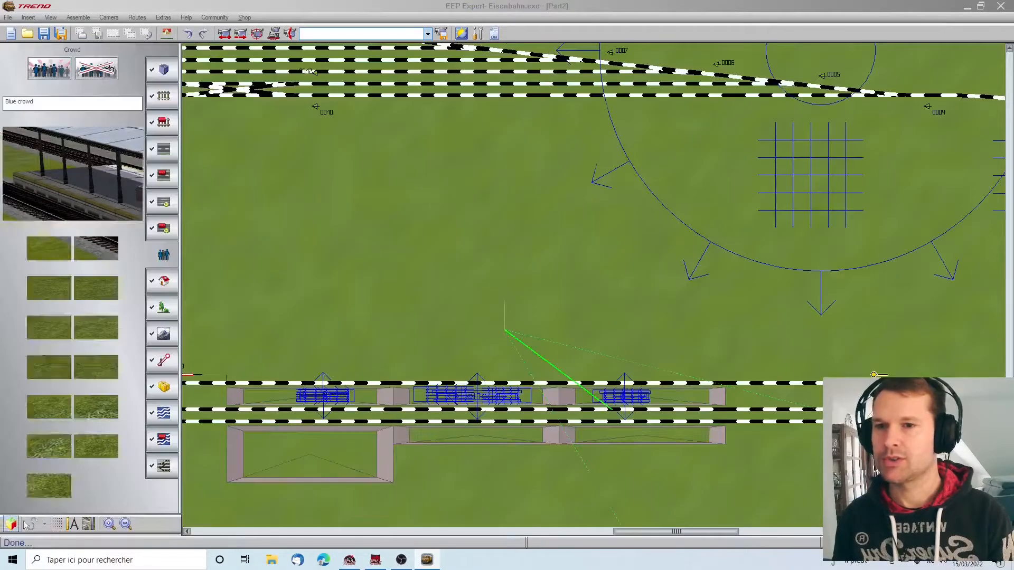
Place a limited wall, rotate it to face the station platform, and move it parallel to the tracks beside the escalators.
click(93, 414)
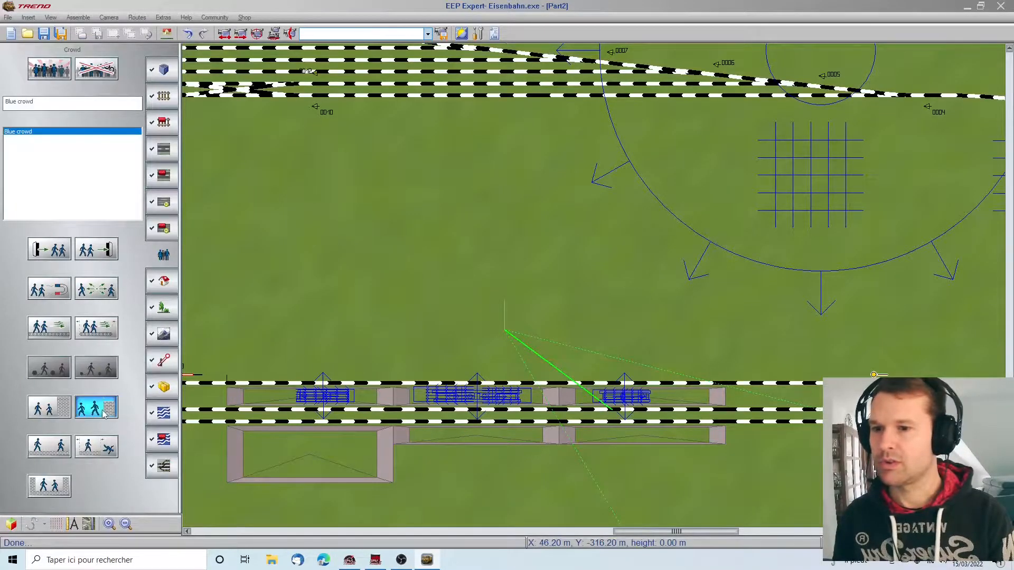
click(457, 256)
ctrl+drag(455, 241, 465, 262)
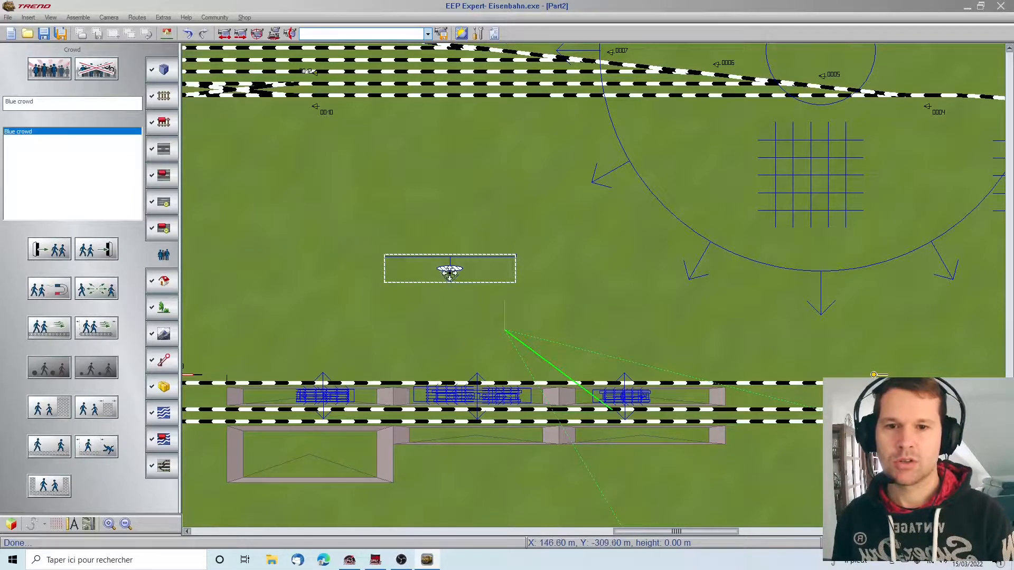
drag(471, 262, 612, 352)
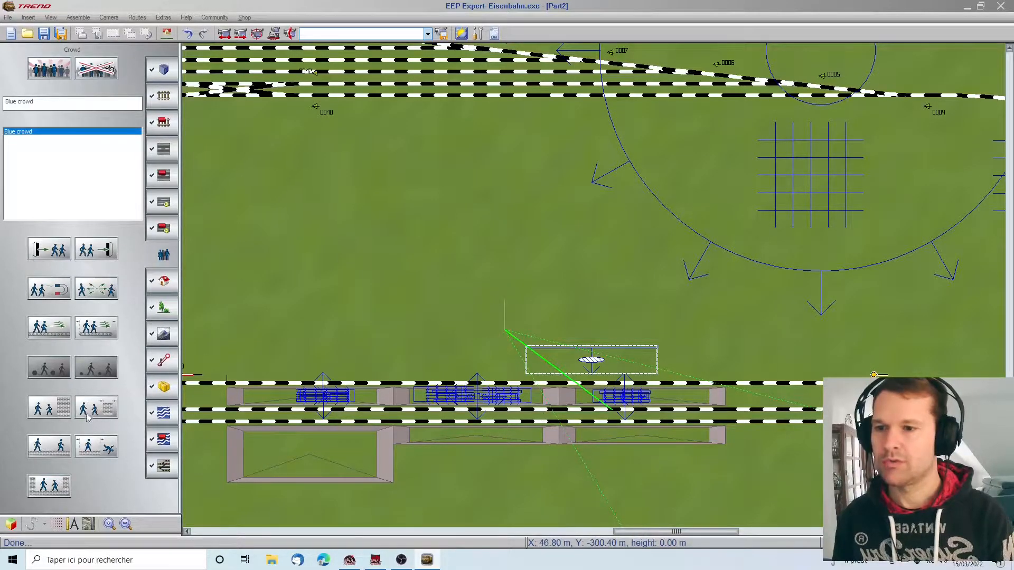
Add a second limited wall with declination 90 and absolute height 0.8, and stretch it lengthwise along the edge of the escalator platform.
click(104, 407)
click(379, 264)
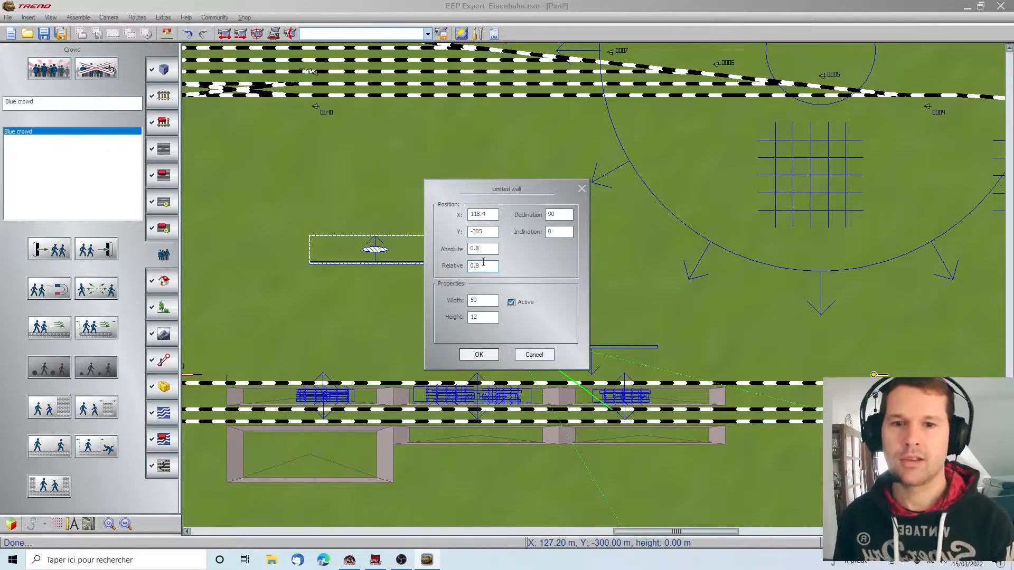
click(479, 354)
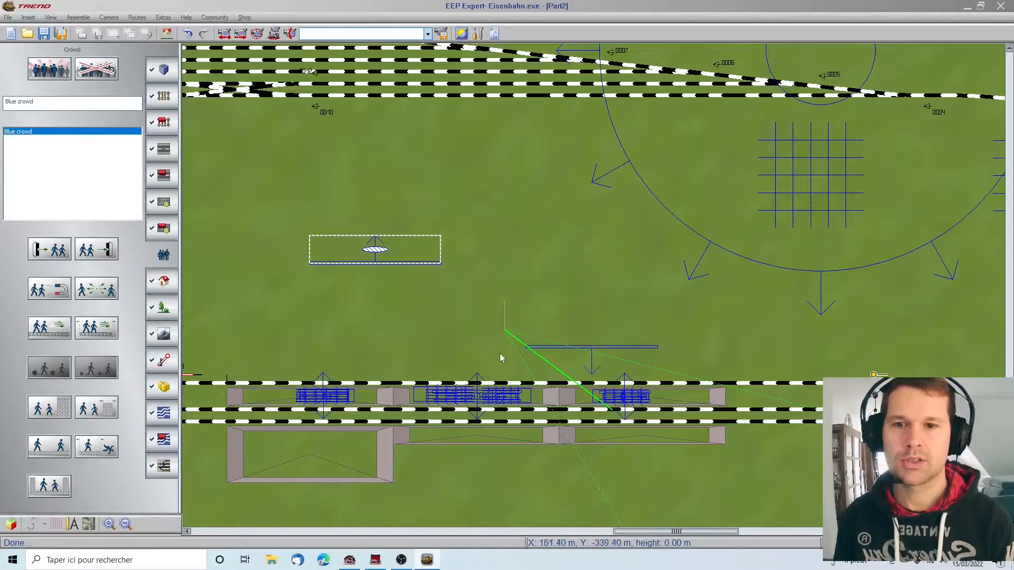
click(585, 348)
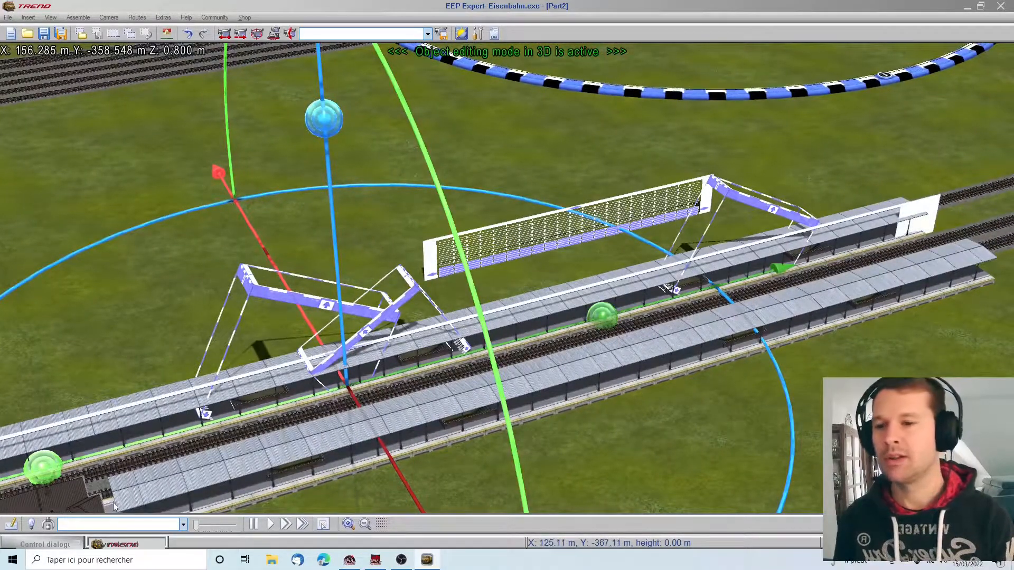
click(11, 524)
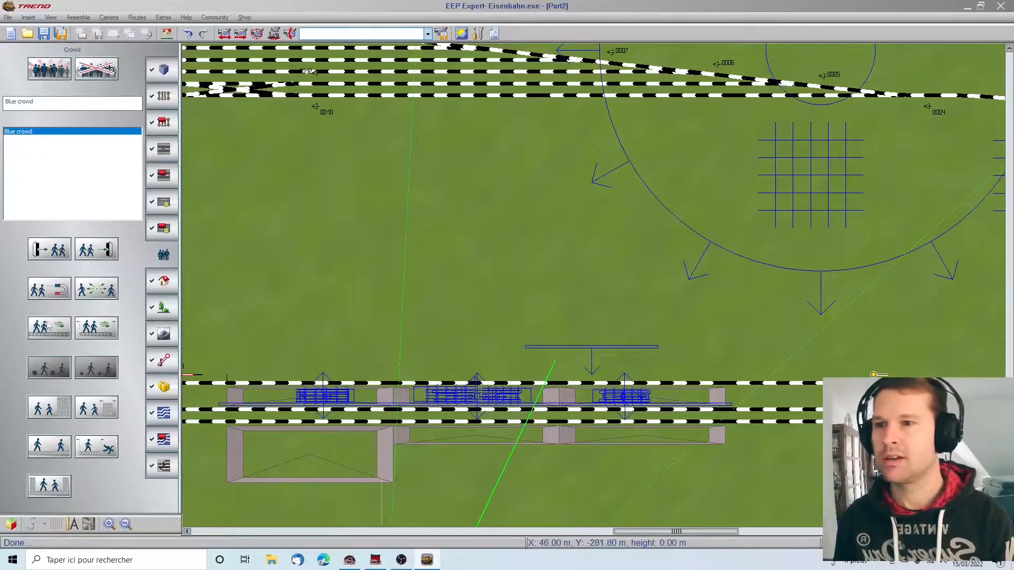
Place two limited walls facing each other on the grass, the second with declination 180, both at absolute height 0.8.
click(96, 407)
click(343, 244)
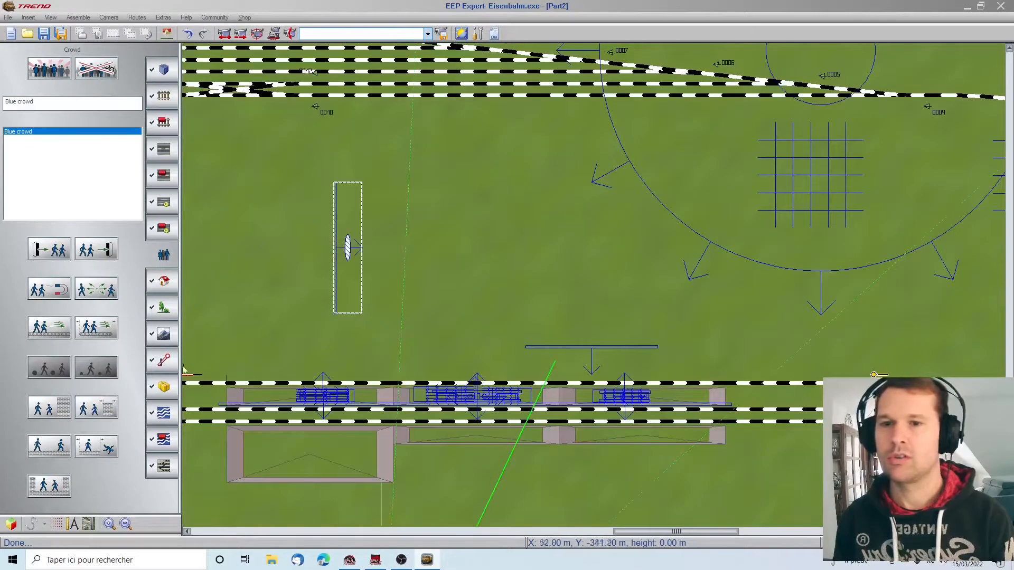
click(102, 403)
click(492, 220)
double_click(492, 220)
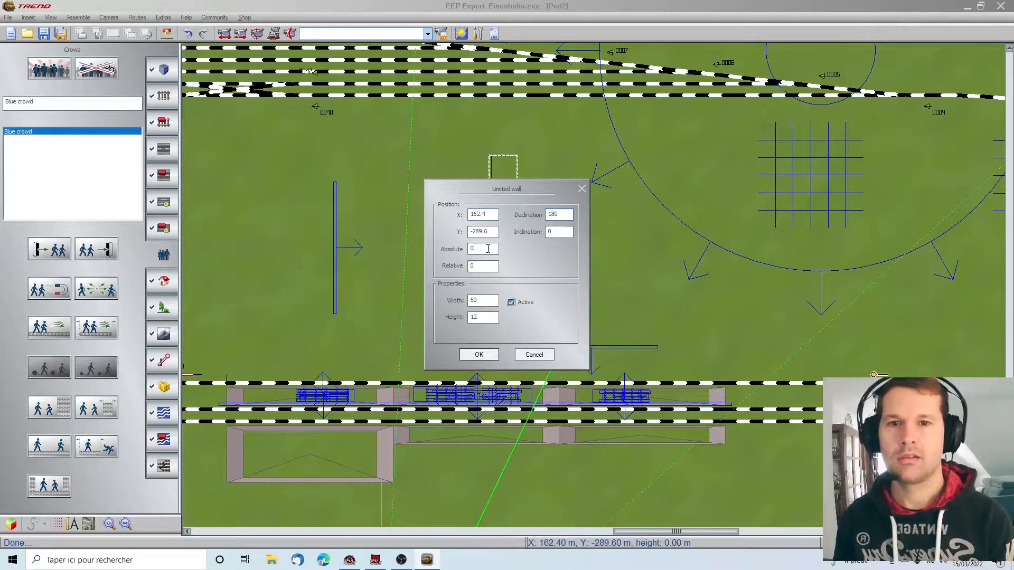
key(Return)
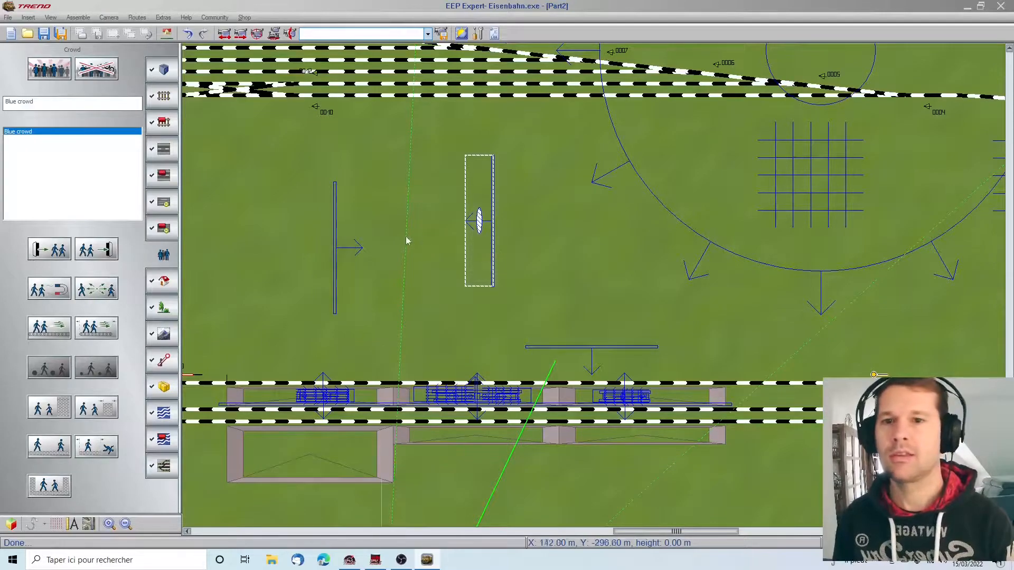
double_click(345, 243)
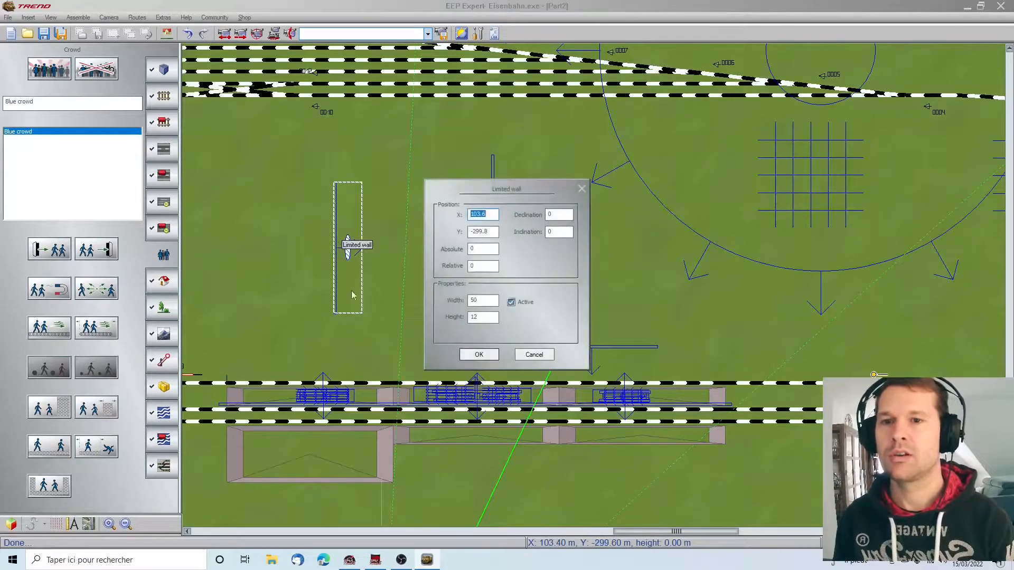
key(Return)
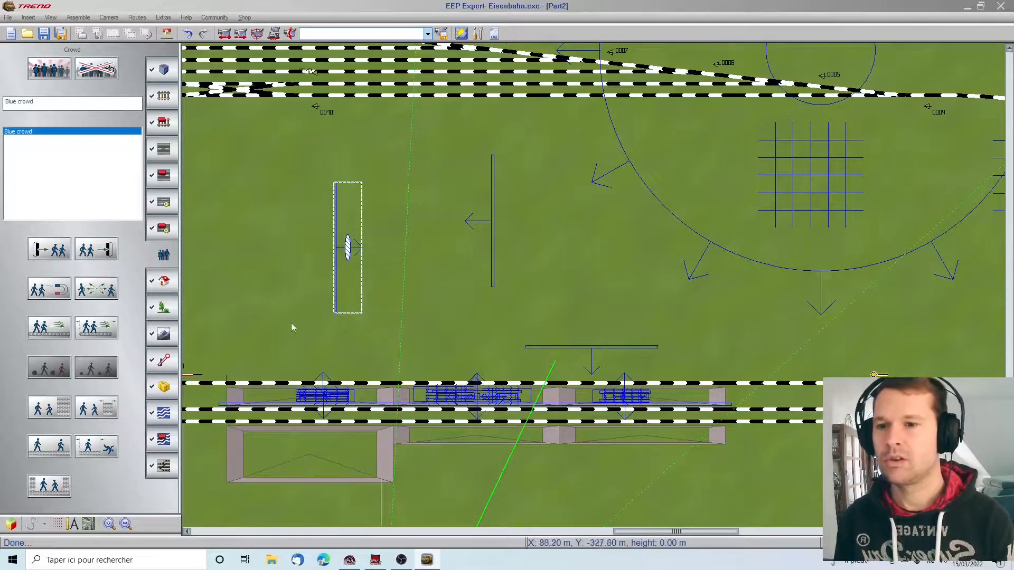
Move the limited wall with declination 180 in the 3D view to the platform's far end, at about X 256.24 m.
click(11, 523)
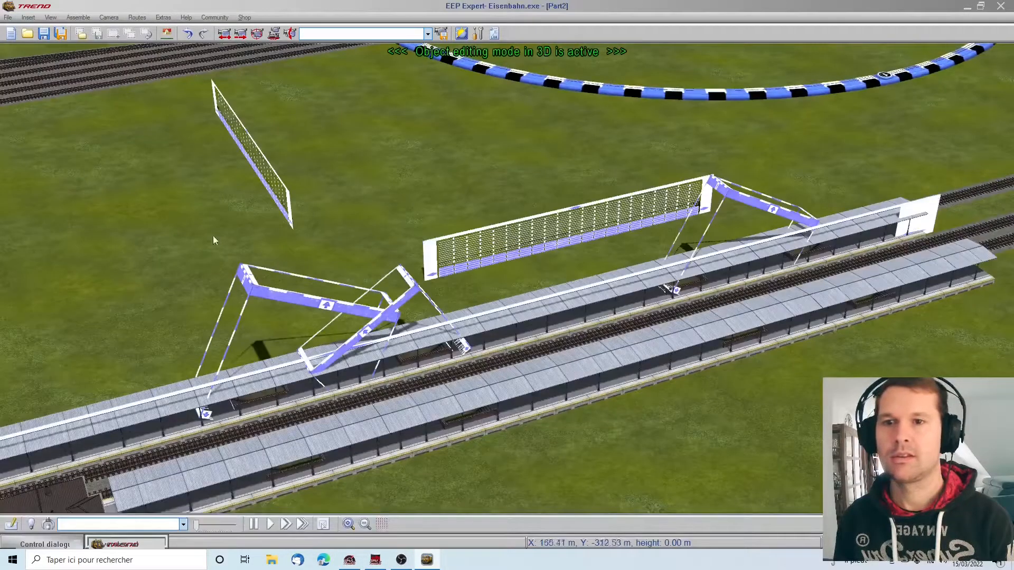
click(262, 176)
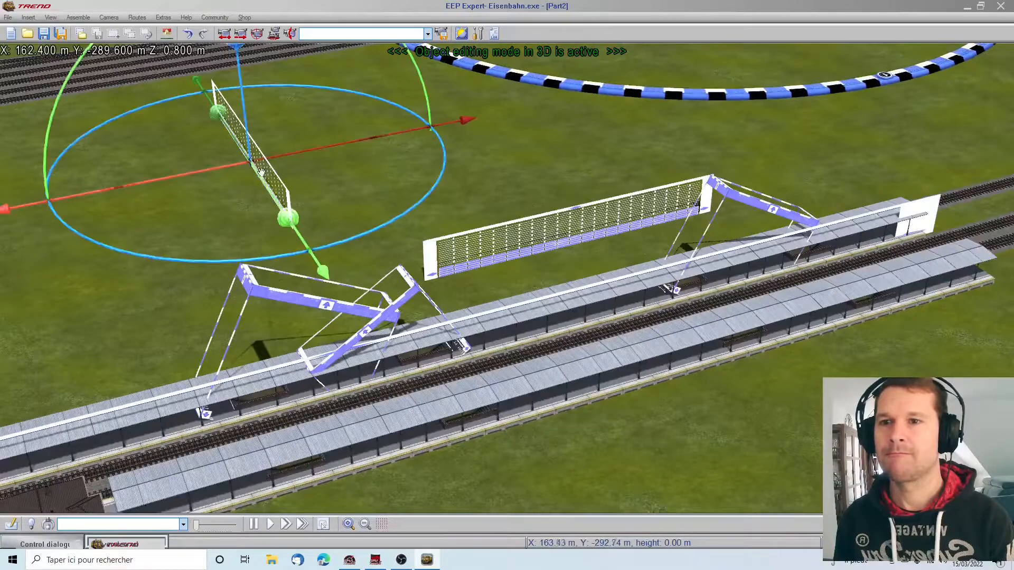
drag(358, 141, 888, 184)
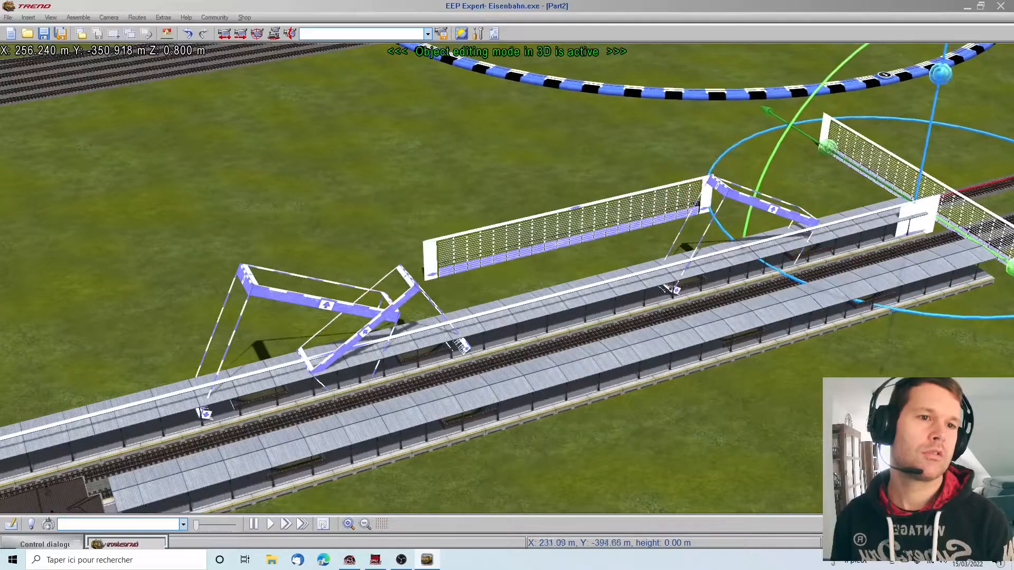
Centre the end wall on the platform at about Y -356.44 m and shorten it to roughly the platform's width.
right_drag(764, 486, 562, 446)
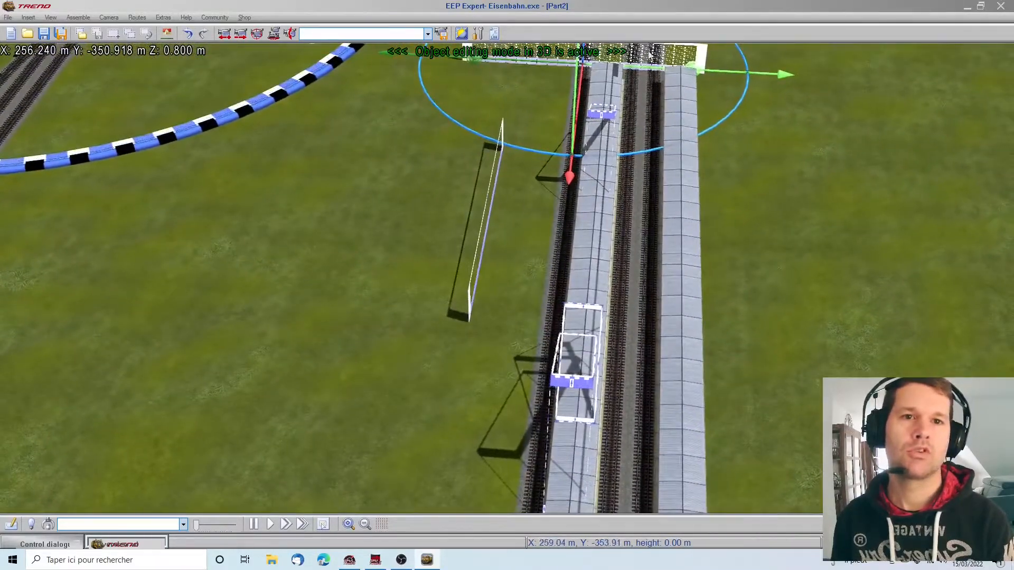
scroll(649, 57, up, 8)
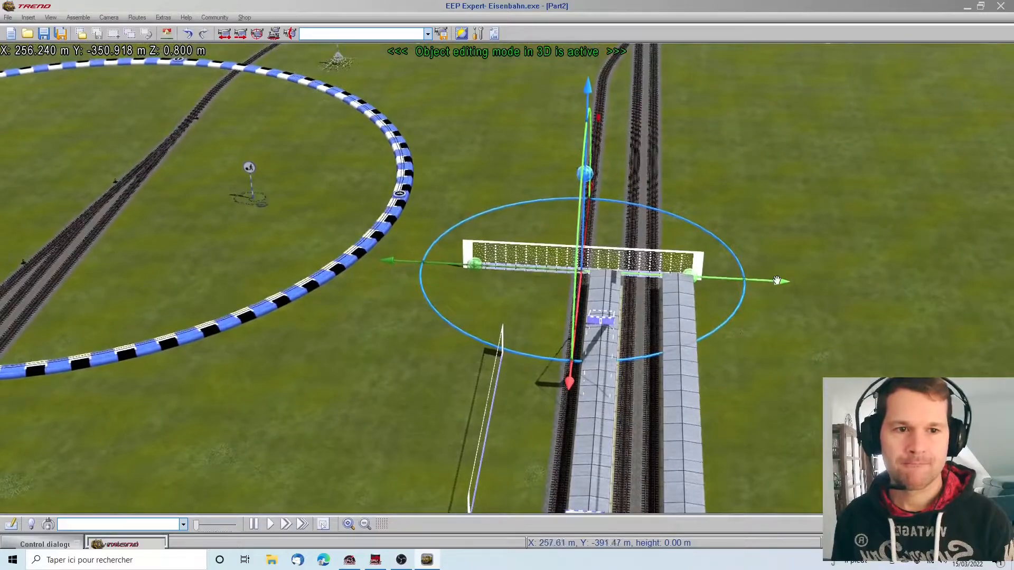
drag(777, 280, 803, 285)
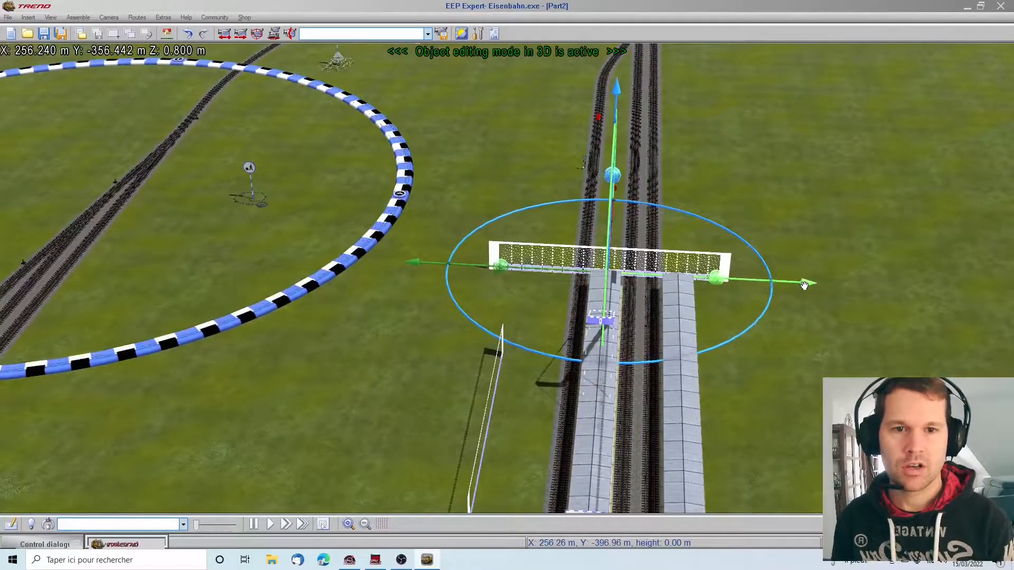
drag(722, 279, 655, 276)
right_drag(767, 292, 897, 175)
right_drag(902, 417, 929, 388)
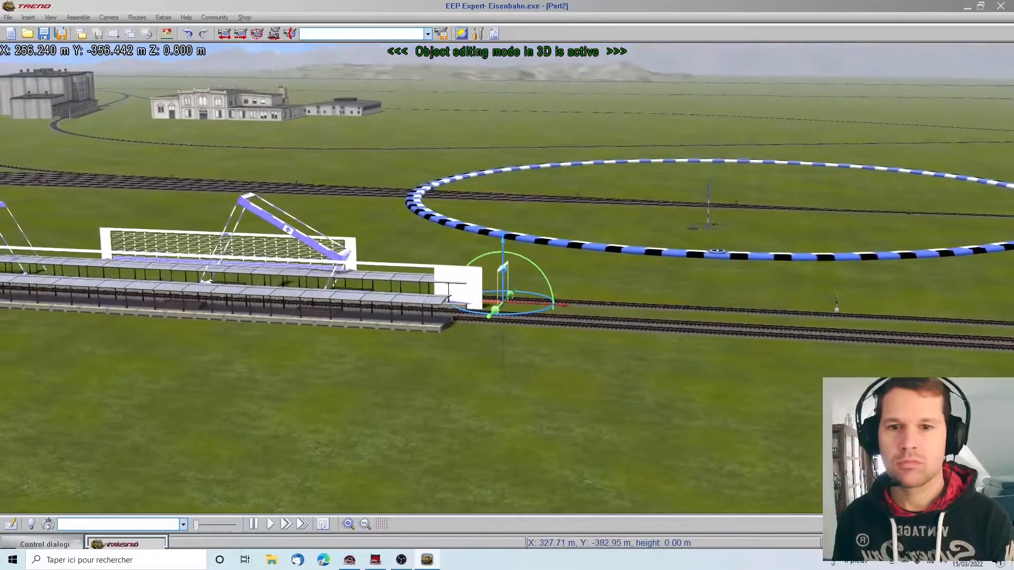
right_drag(541, 374, 468, 326)
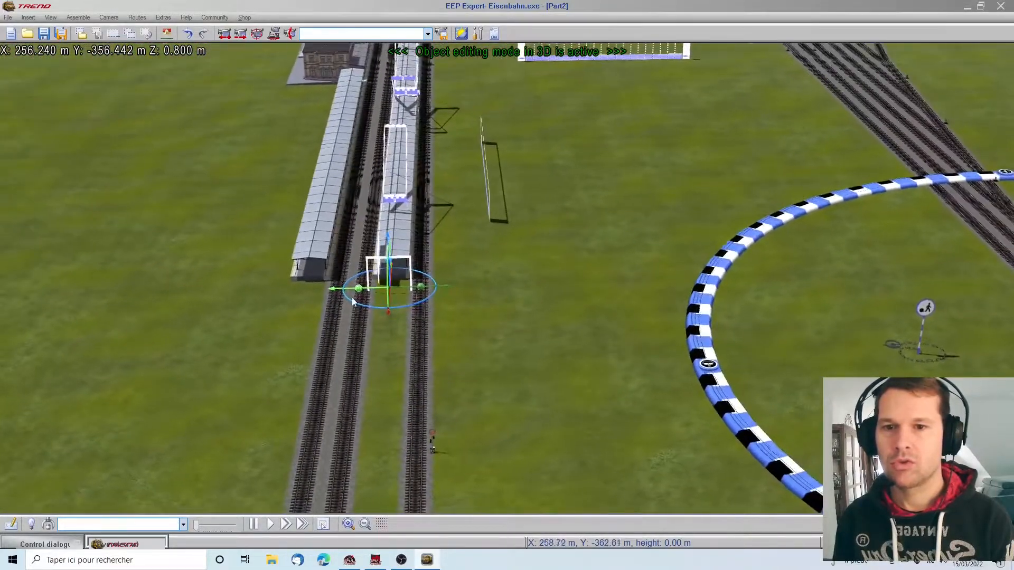
scroll(371, 268, up, 5)
scroll(370, 268, up, 3)
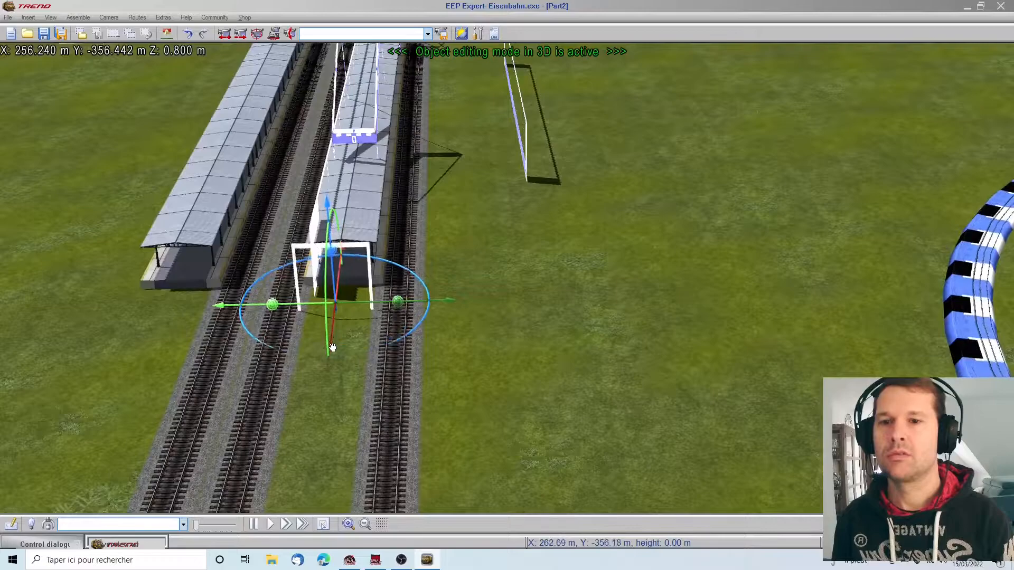
Undo the last change, reselect the shortened end wall and slide it against the platform's end at about X 250.67 m.
click(186, 34)
right_drag(445, 320, 622, 269)
click(390, 176)
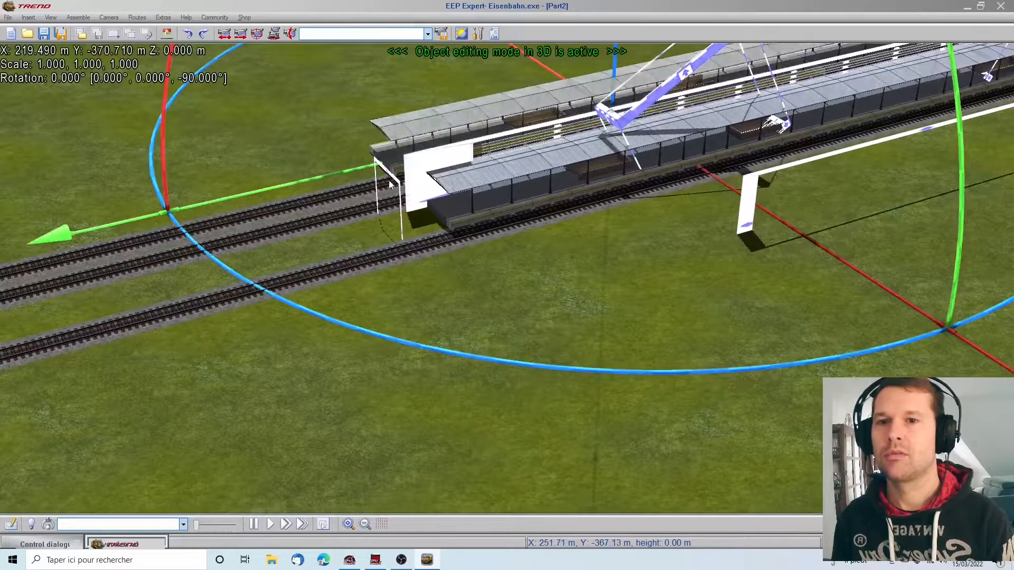
click(378, 204)
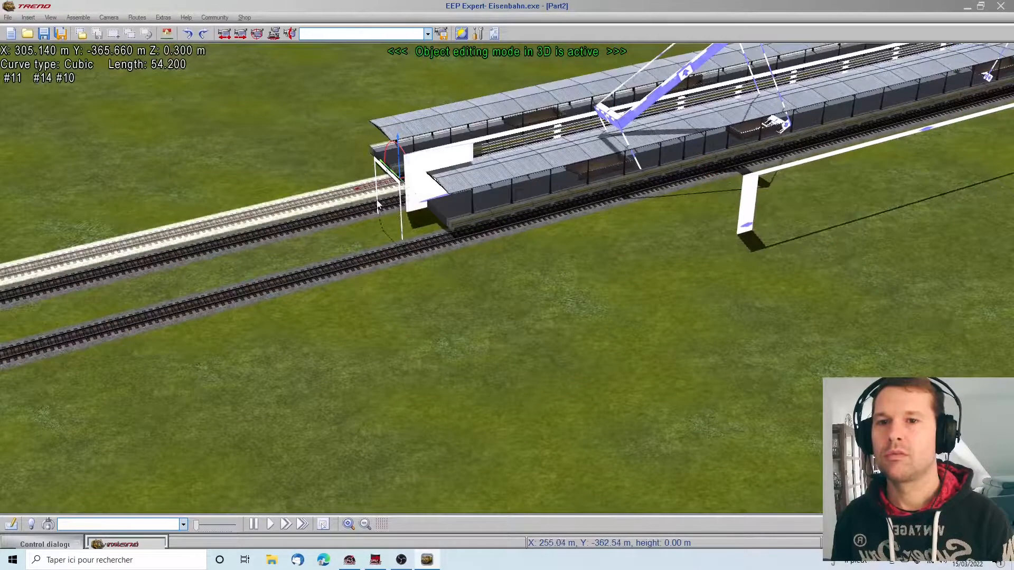
right_click(352, 193)
click(393, 432)
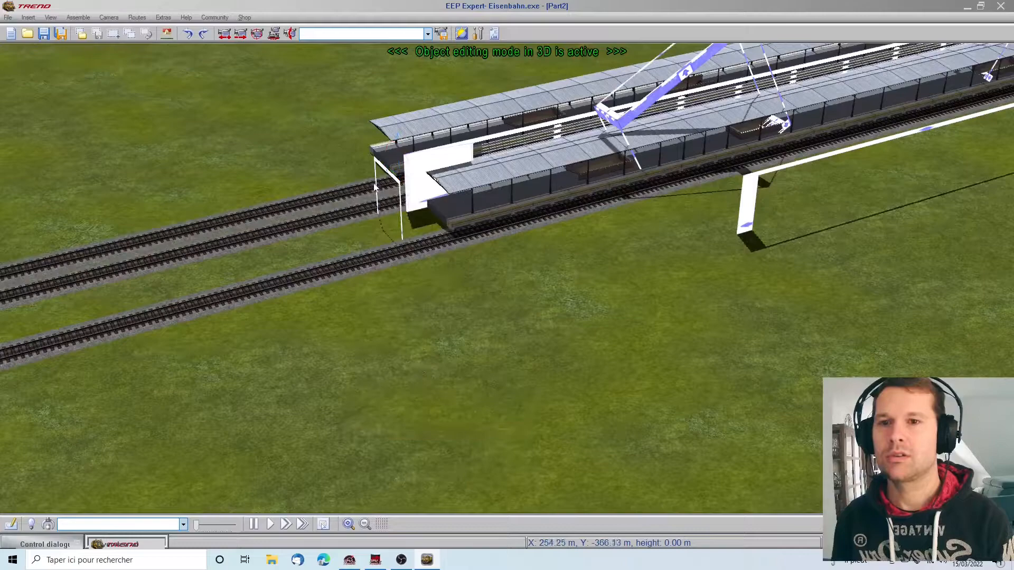
click(395, 184)
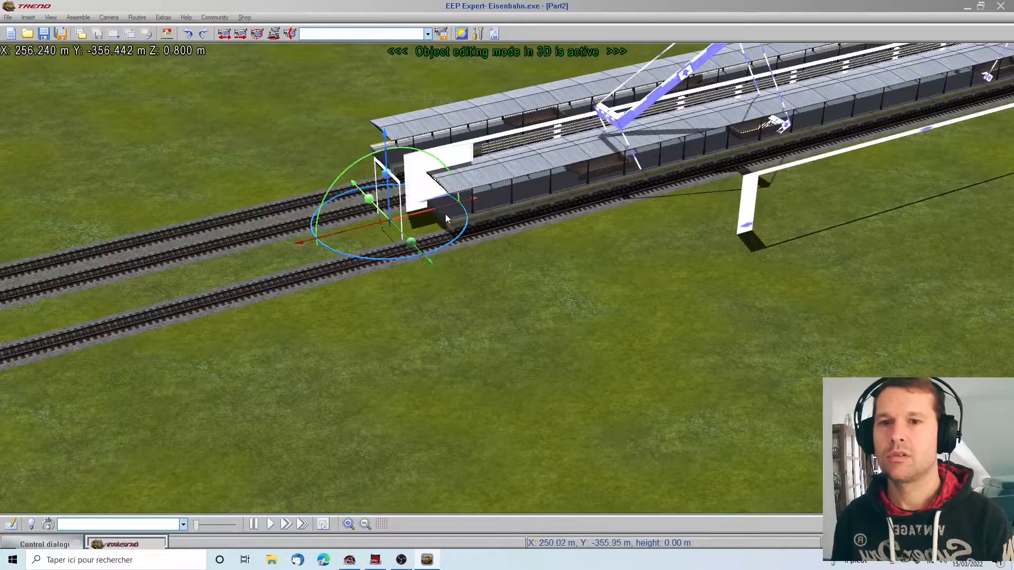
drag(333, 236, 386, 216)
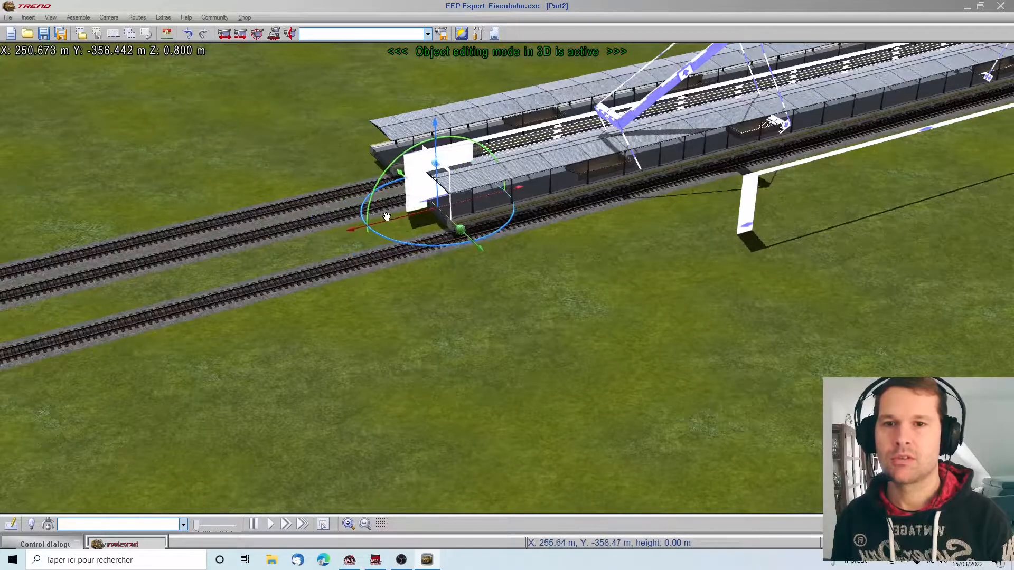
Move the remaining crosswise limited wall from the grass onto the platform beside the station building, at about Y -356.21 m.
middle_drag(561, 338, 338, 274)
click(883, 189)
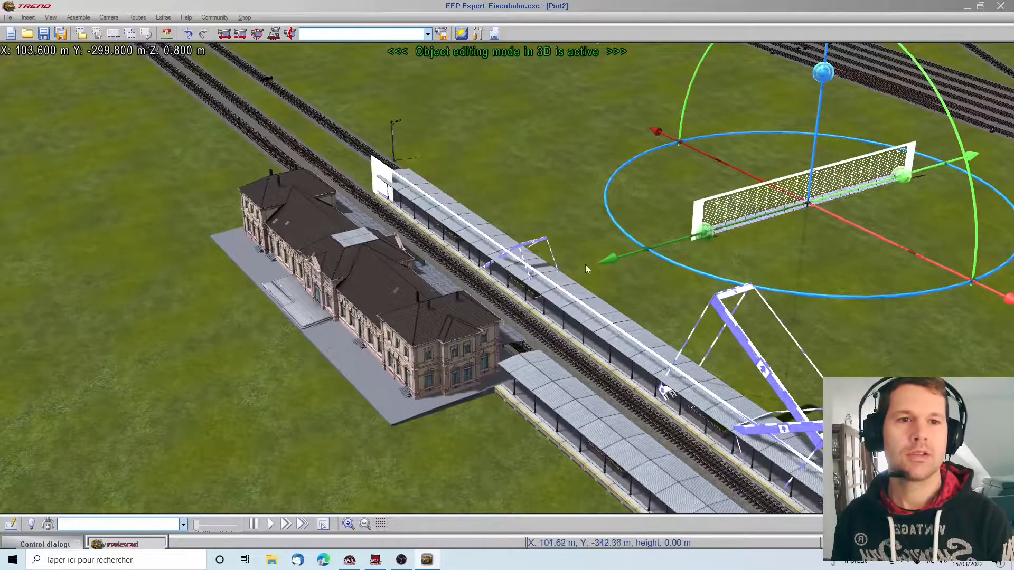
drag(600, 265, 324, 420)
middle_drag(327, 422, 422, 473)
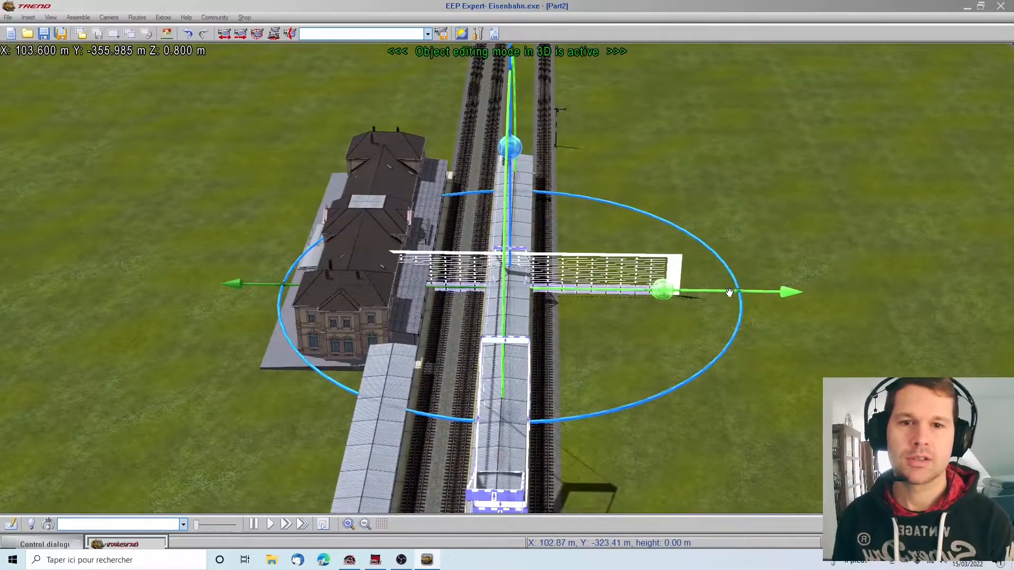
drag(729, 293, 727, 292)
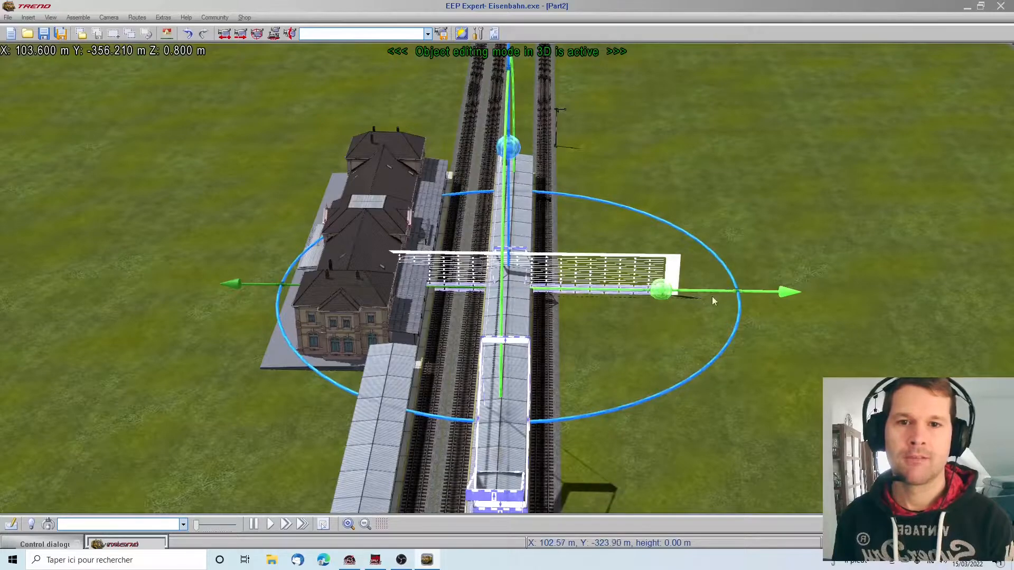
middle_drag(322, 431, 55, 388)
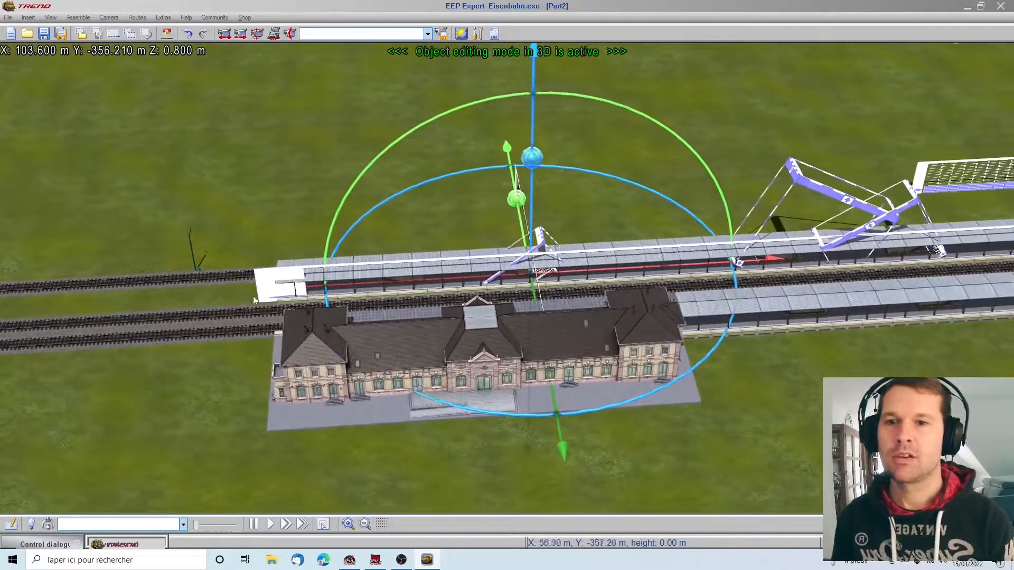
Slide the crosswise limited wall along the platform to its open end past the station building, at about X 64.88 m.
drag(424, 278, 161, 298)
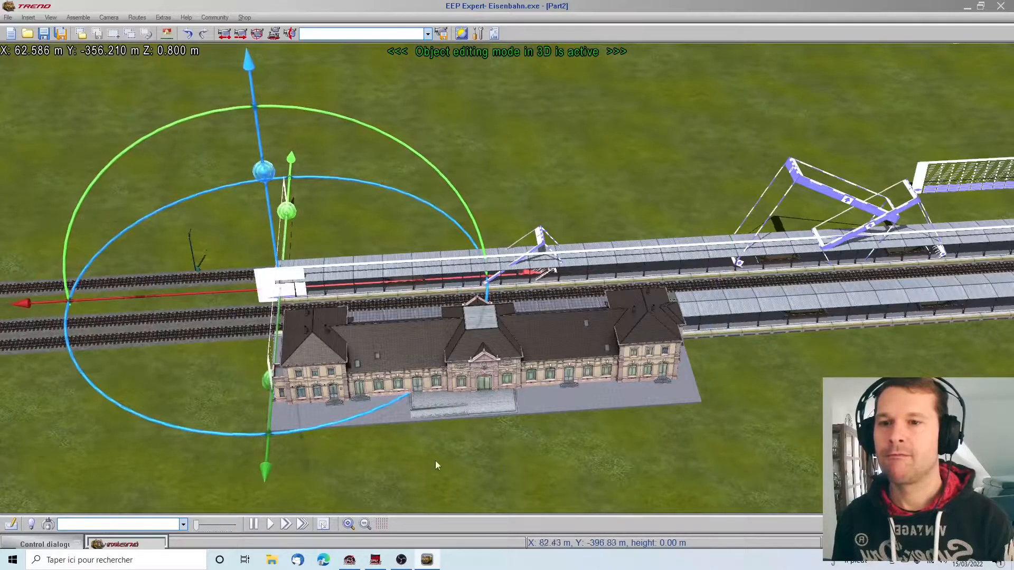
middle_drag(435, 460, 357, 445)
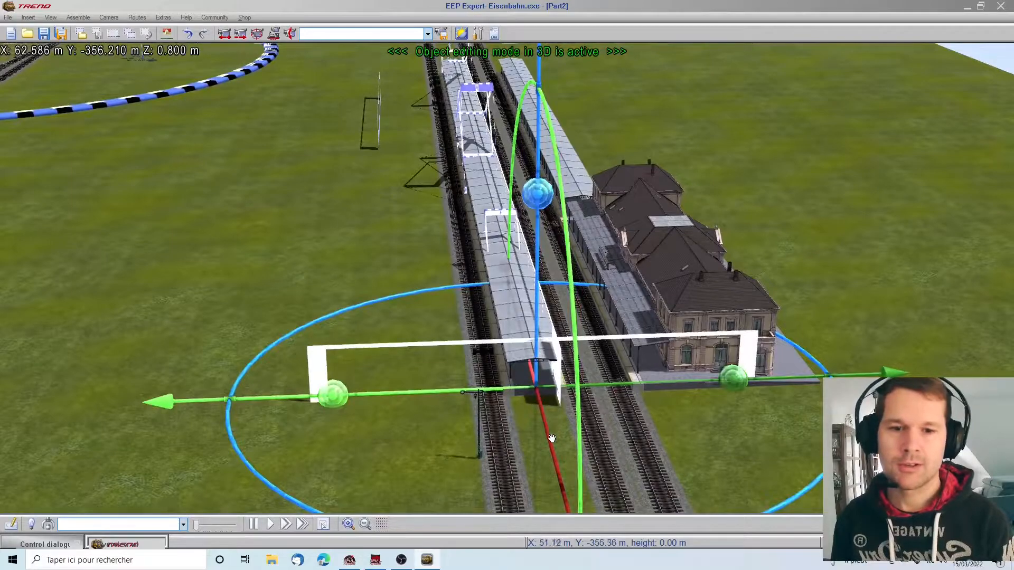
drag(551, 445, 548, 432)
mouse_move(531, 434)
middle_down()
mouse_move(531, 468)
mouse_move(509, 491)
mouse_move(529, 434)
middle_up()
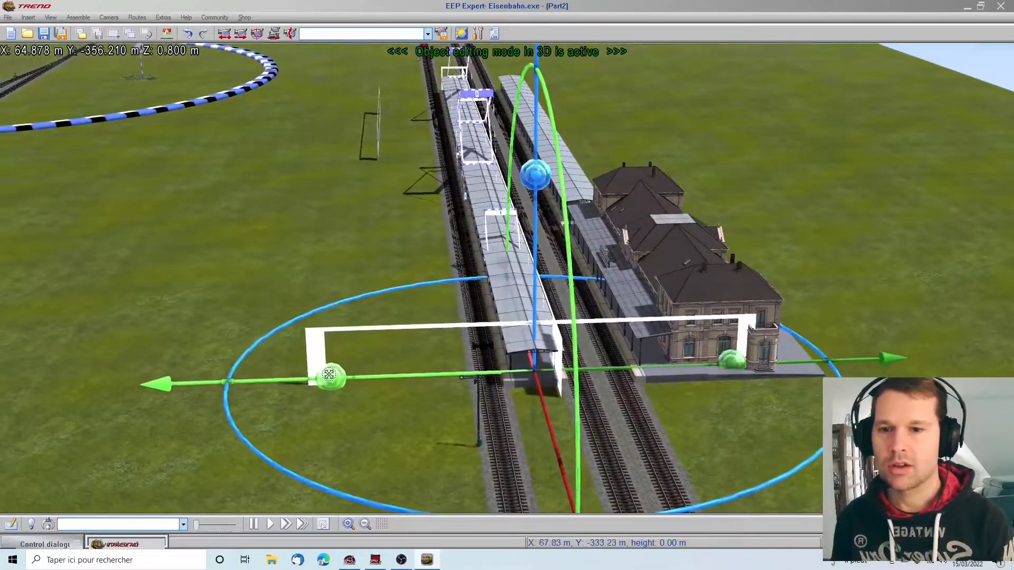
Shorten this end wall to roughly the platform's width and centre it on the platform at about Y -355.91 m.
drag(335, 381, 459, 366)
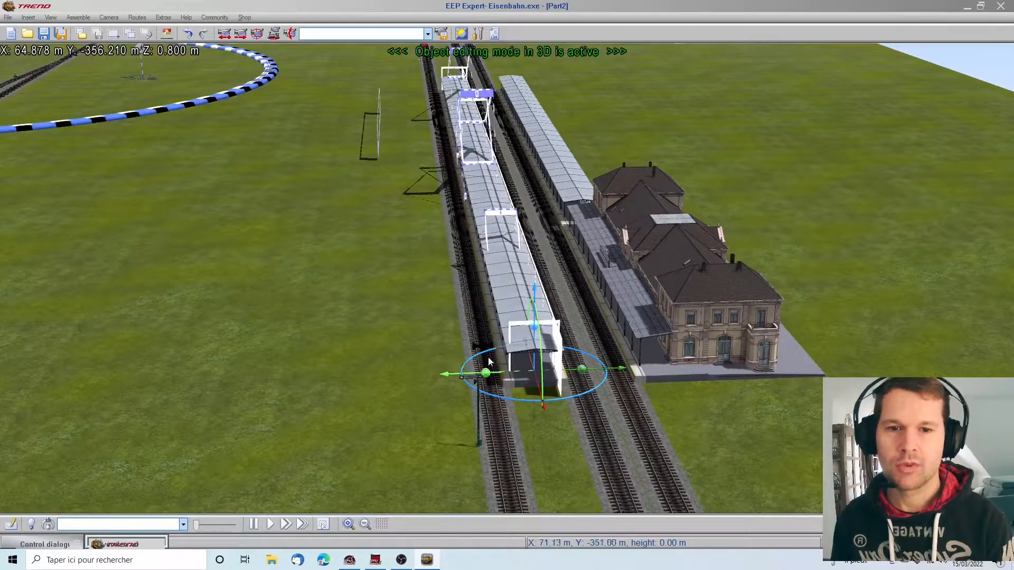
drag(447, 373, 444, 372)
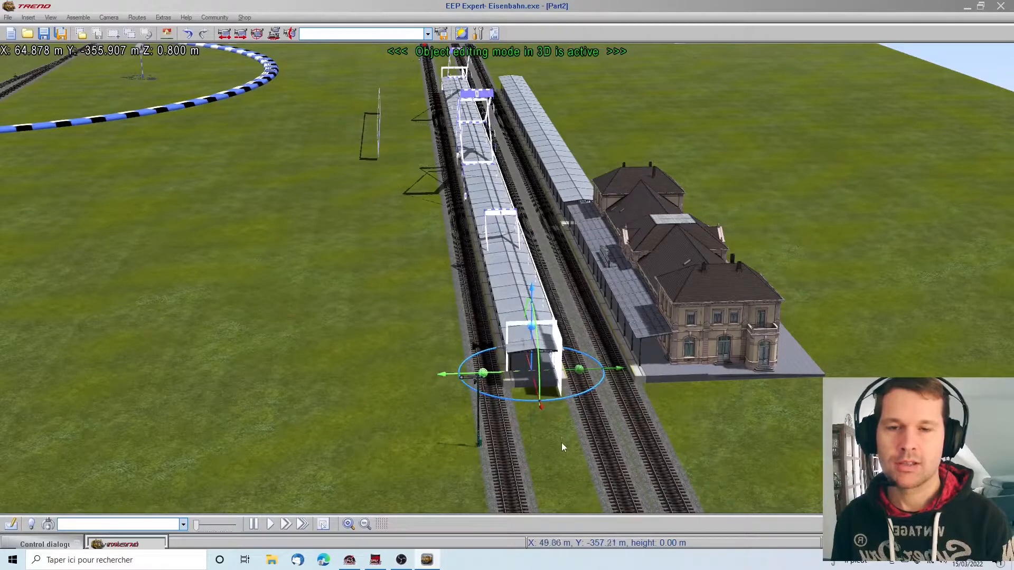
middle_drag(564, 459, 399, 430)
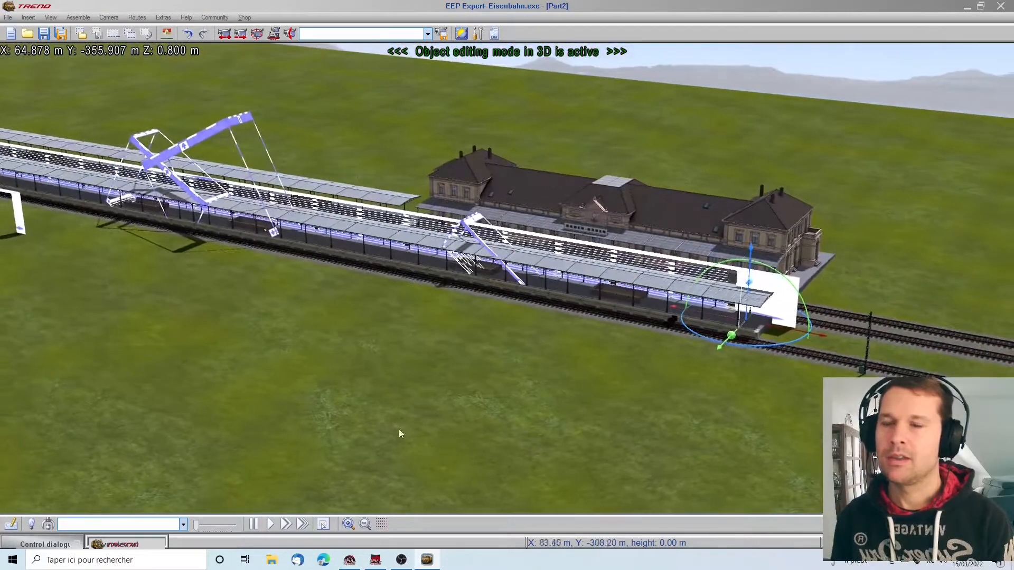
Run the simulation at fast speed until the train stands beside the platform, pause it and return to 3D object editing.
mouse_move(4, 179)
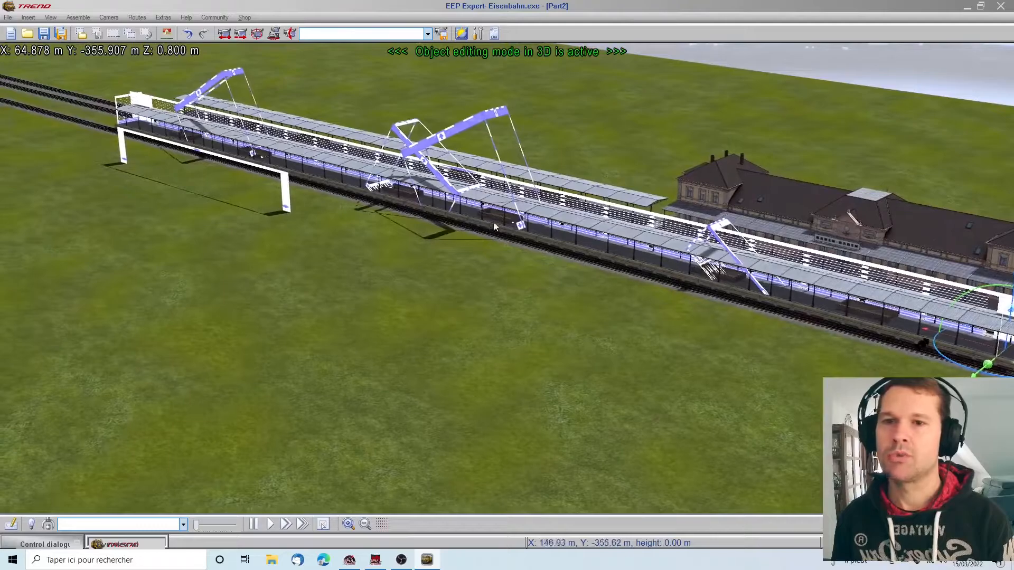
click(47, 545)
click(21, 400)
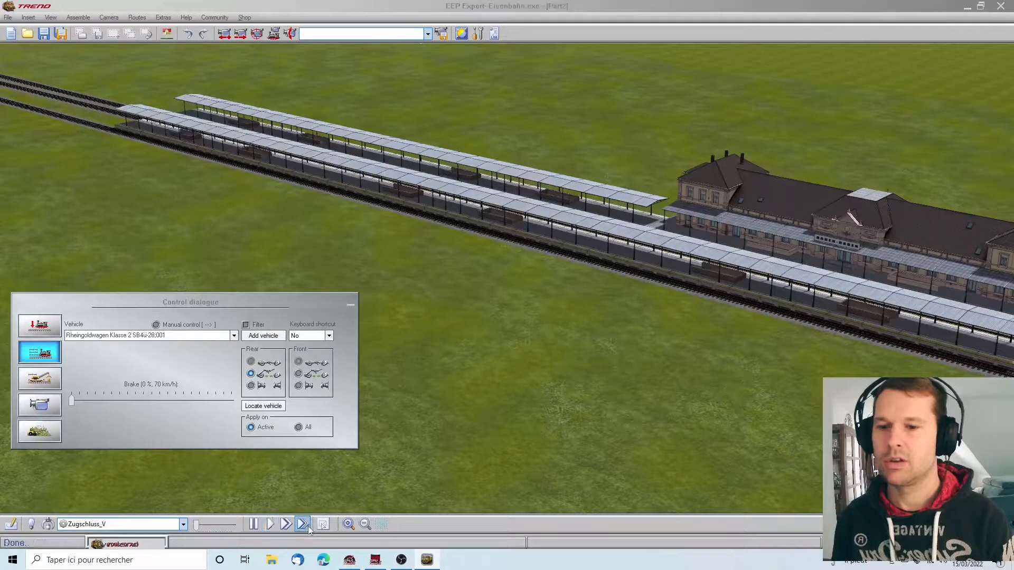
drag(847, 296, 999, 308)
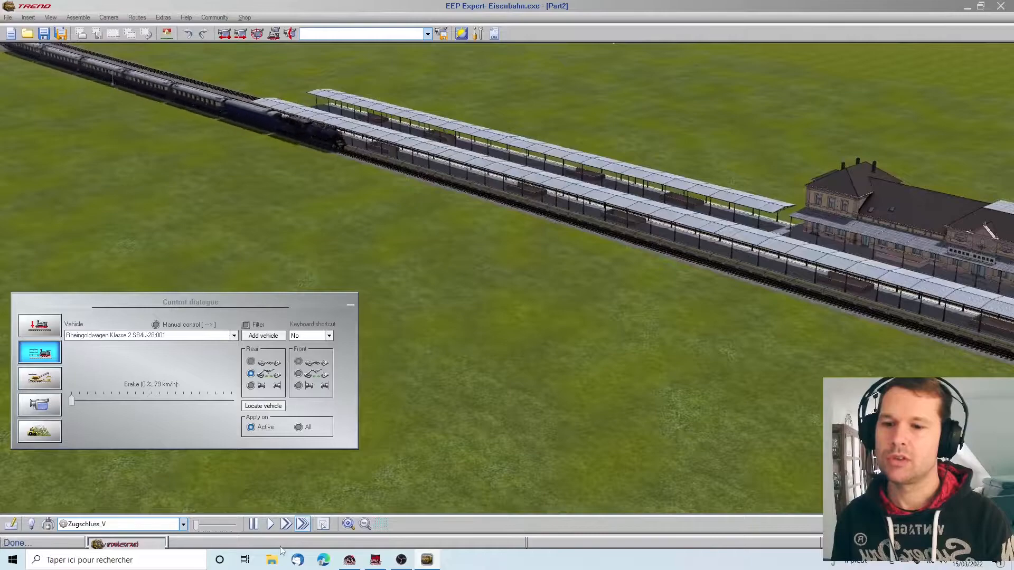
click(256, 527)
right_drag(865, 412, 739, 412)
click(11, 525)
click(505, 304)
Examine the platform edge, the stationary train, the escalators and the limited walls from both sides of the station.
right_drag(338, 438, 916, 417)
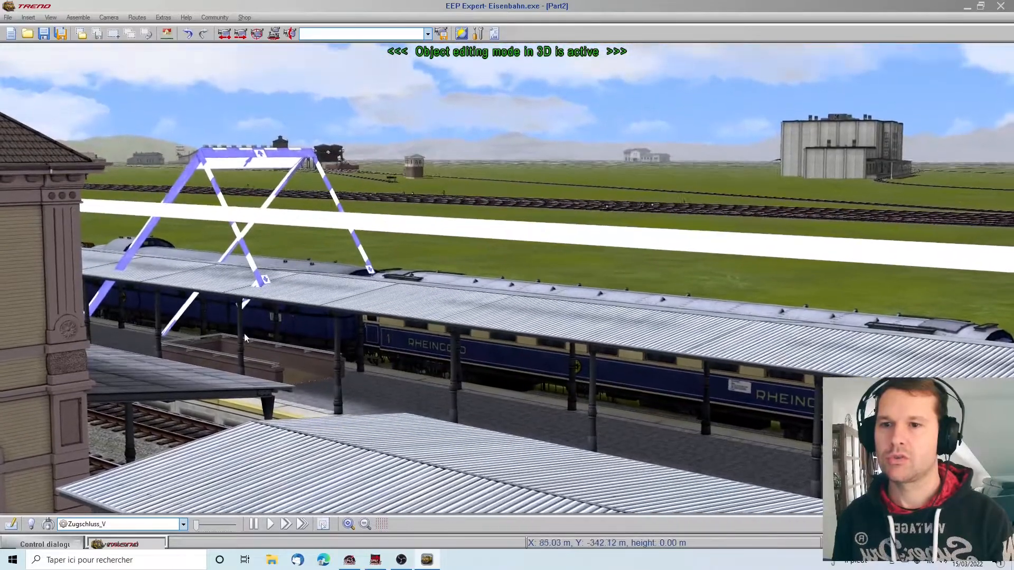
right_drag(245, 338, 272, 355)
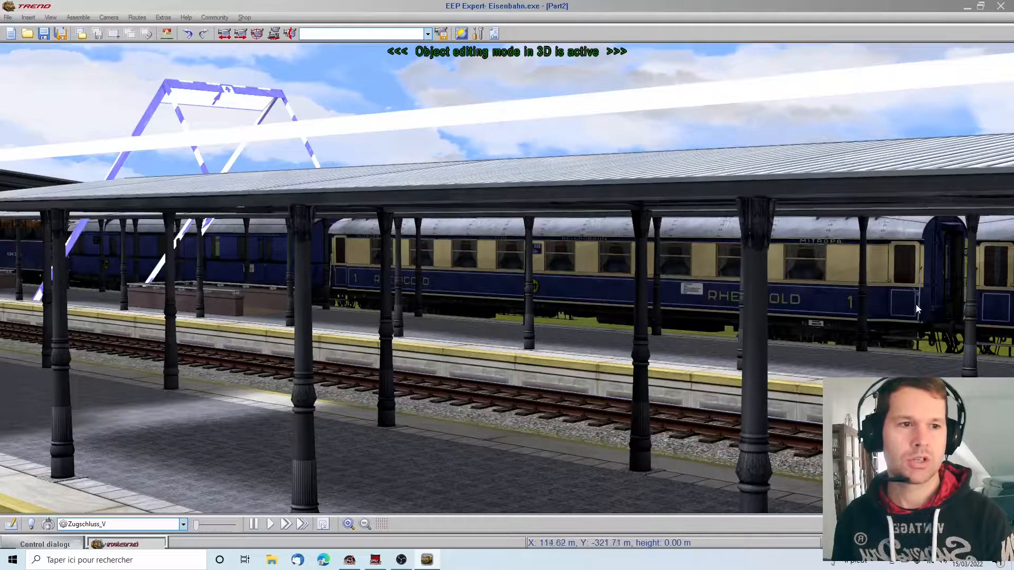
key(Right)
key(Right)
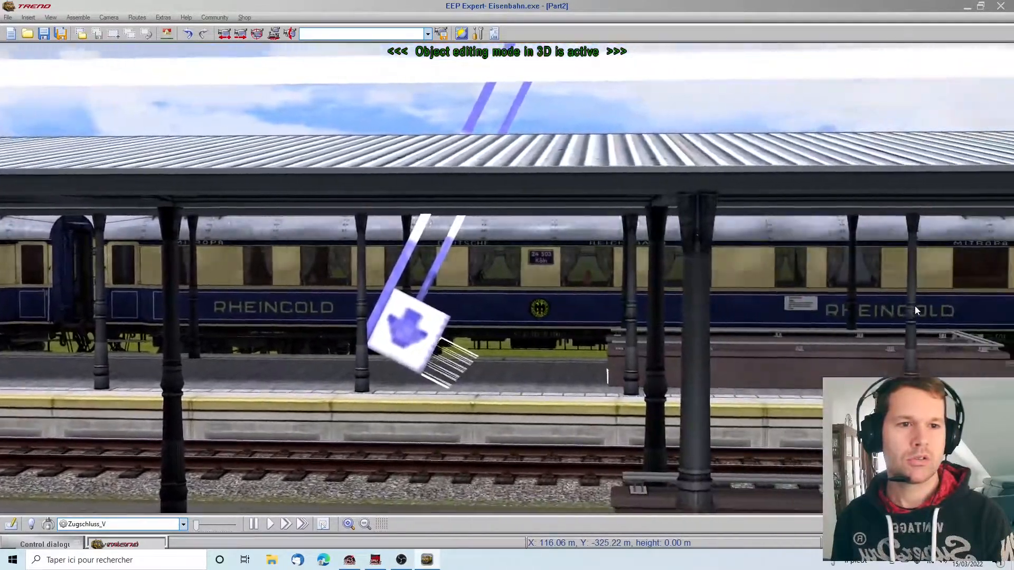
key(Left)
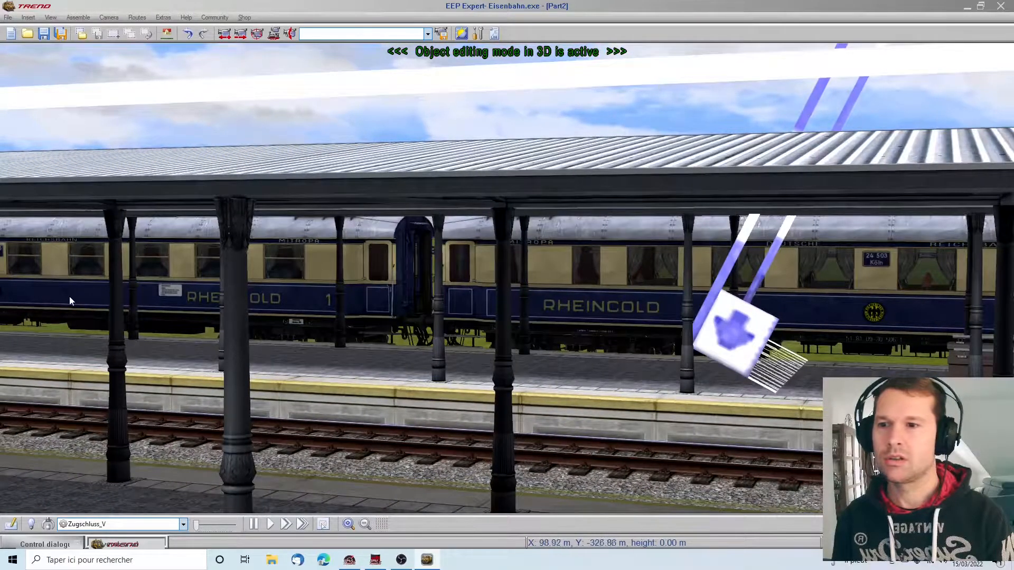
key(Left)
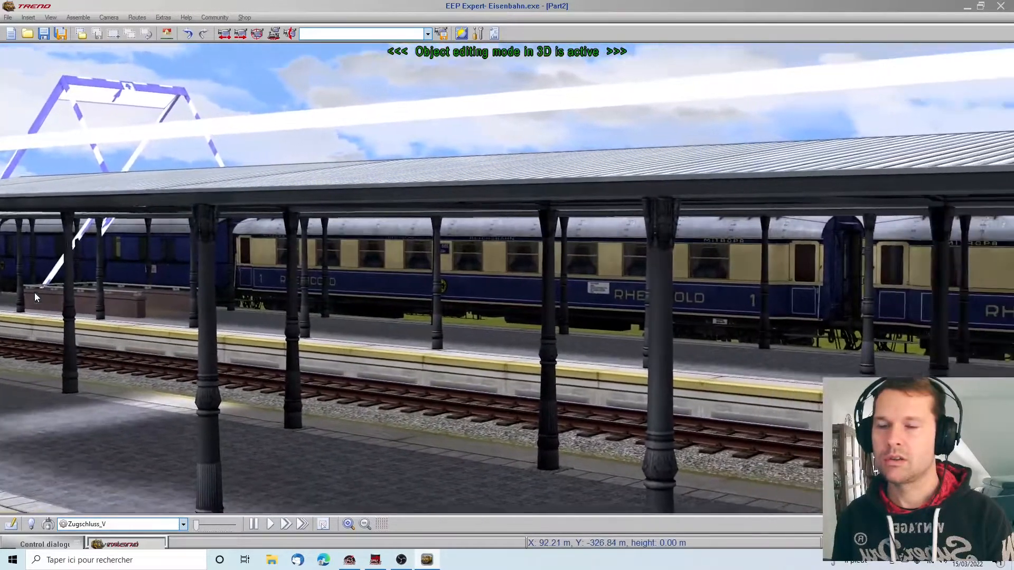
scroll(34, 293, down, 10)
right_drag(34, 293, 203, 335)
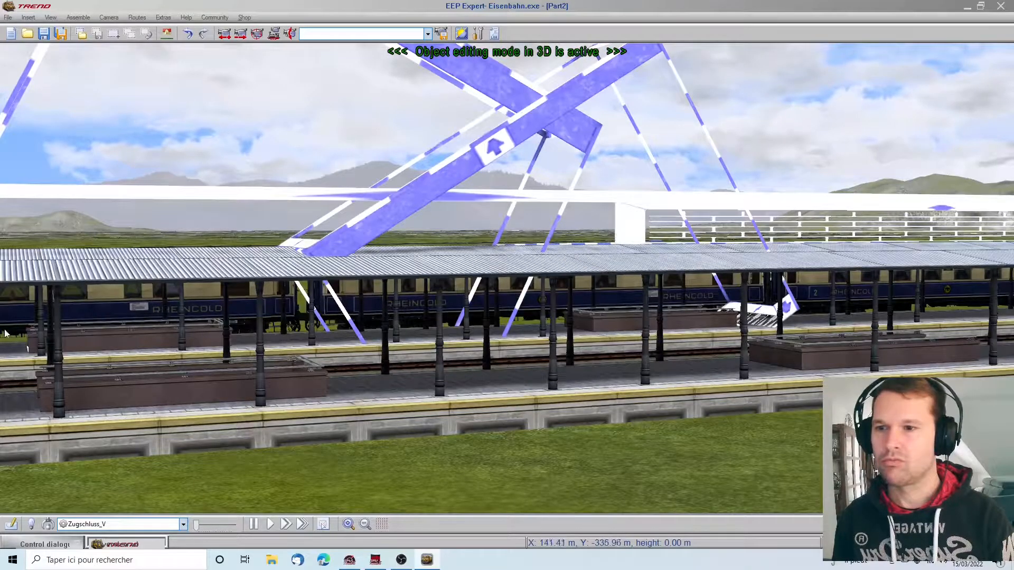
key(Left)
key(Right)
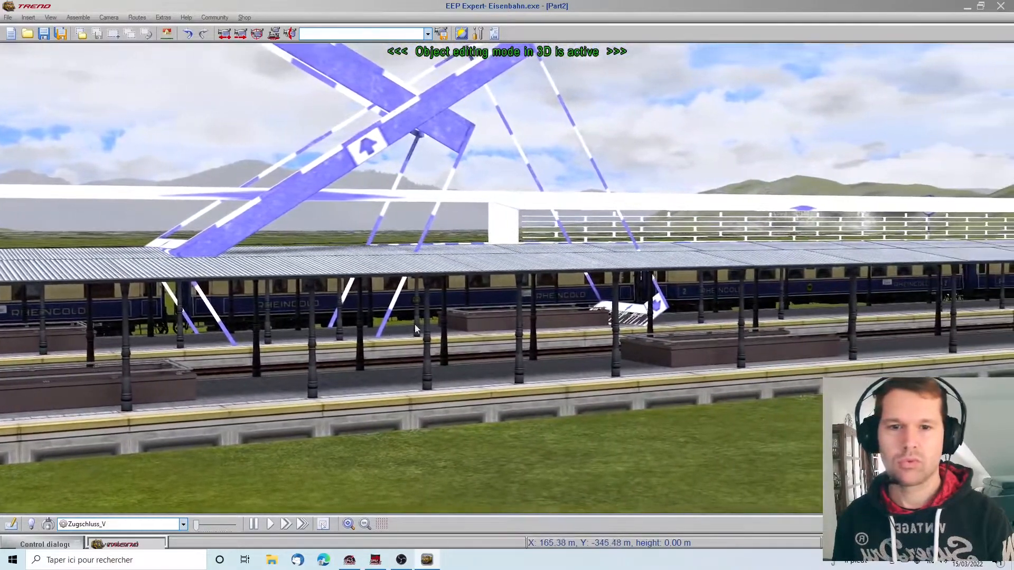
key(Right)
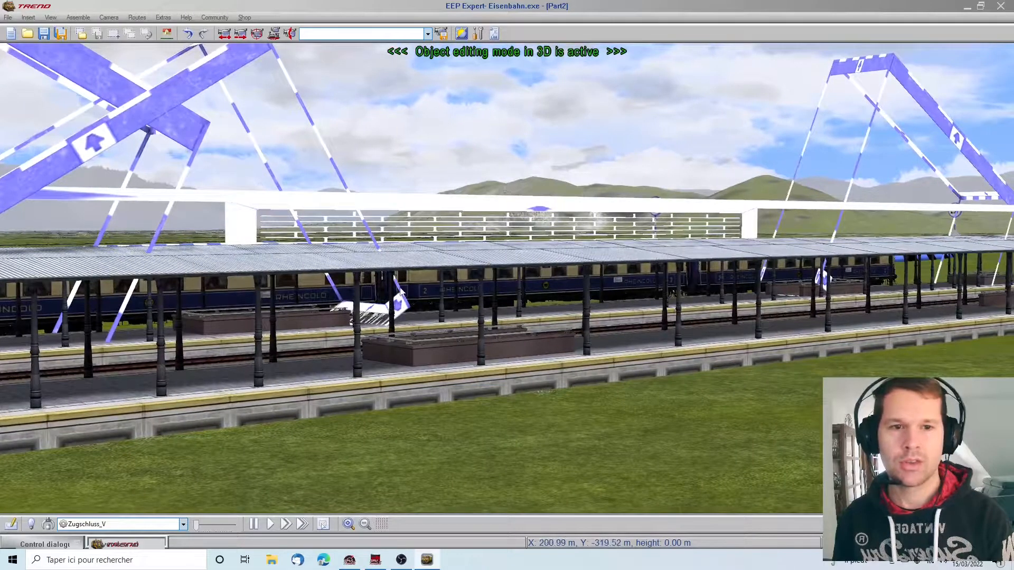
middle_drag(833, 362, 890, 372)
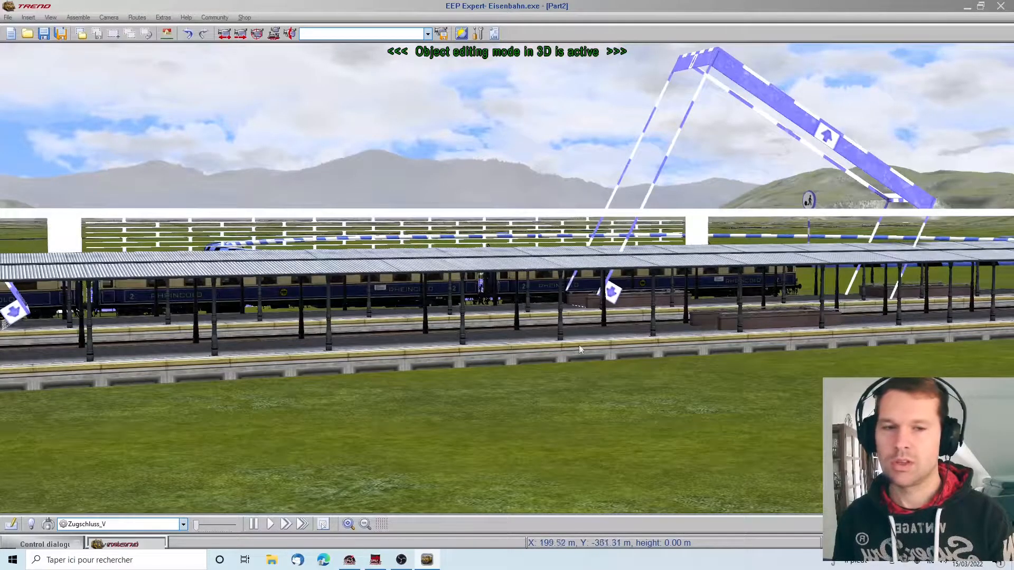
middle_drag(479, 446, 530, 355)
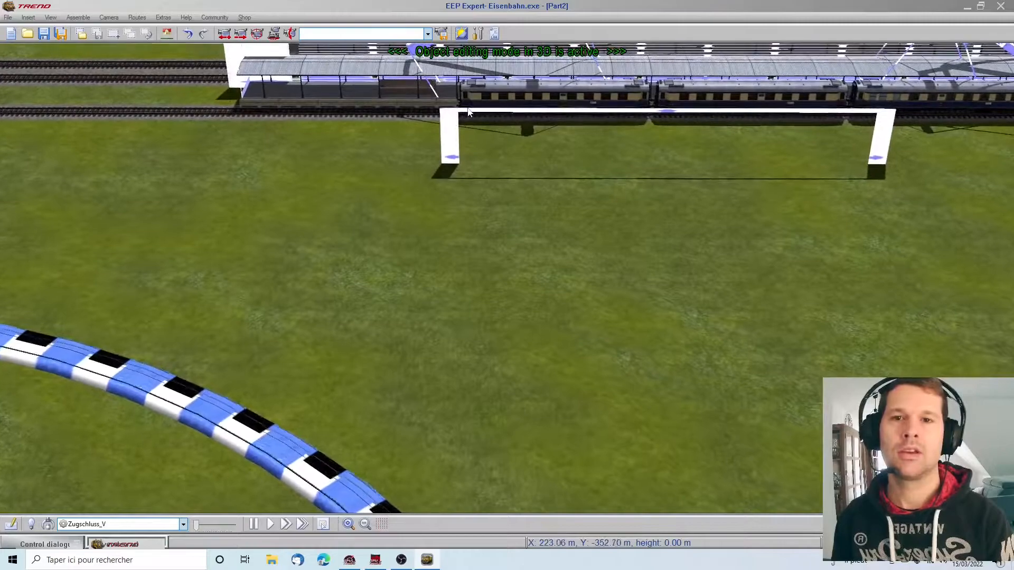
Lock the platform beside the train against selection.
click(467, 108)
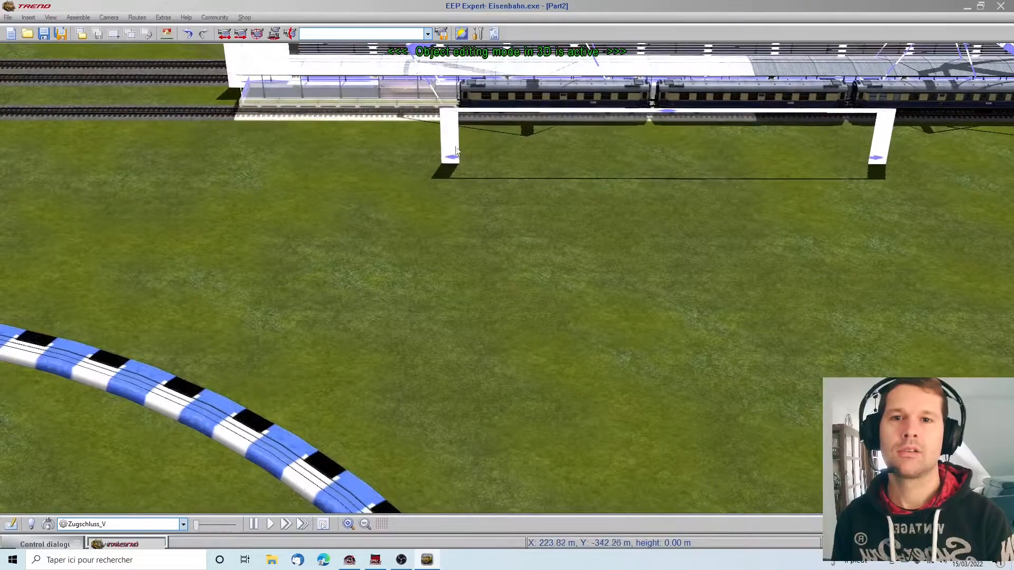
right_click(394, 113)
click(425, 189)
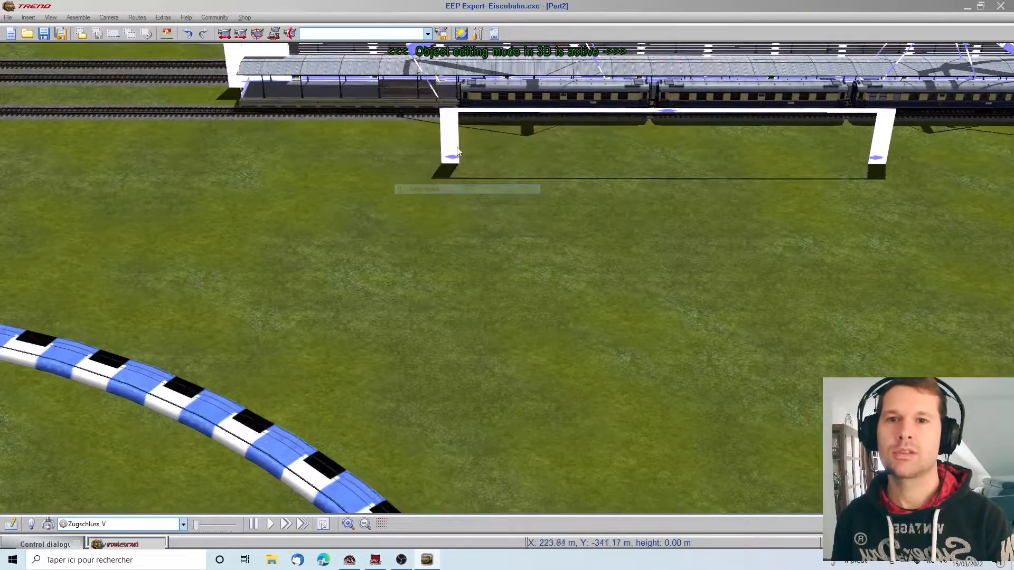
Move the long limited wall from the grass to the track beside the platform, at about X 226.04 m, Y -347.42 m.
click(454, 140)
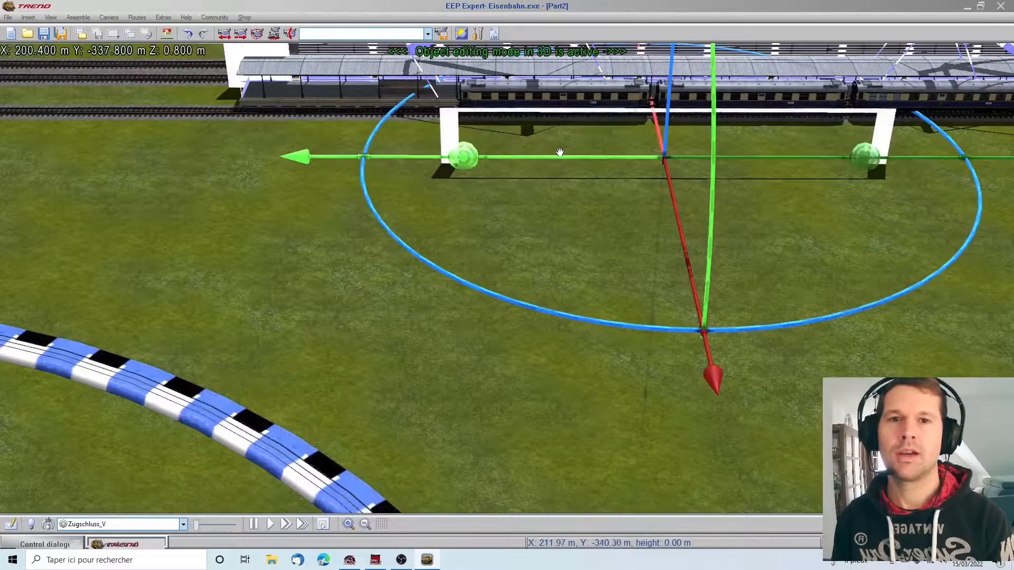
drag(563, 156, 317, 126)
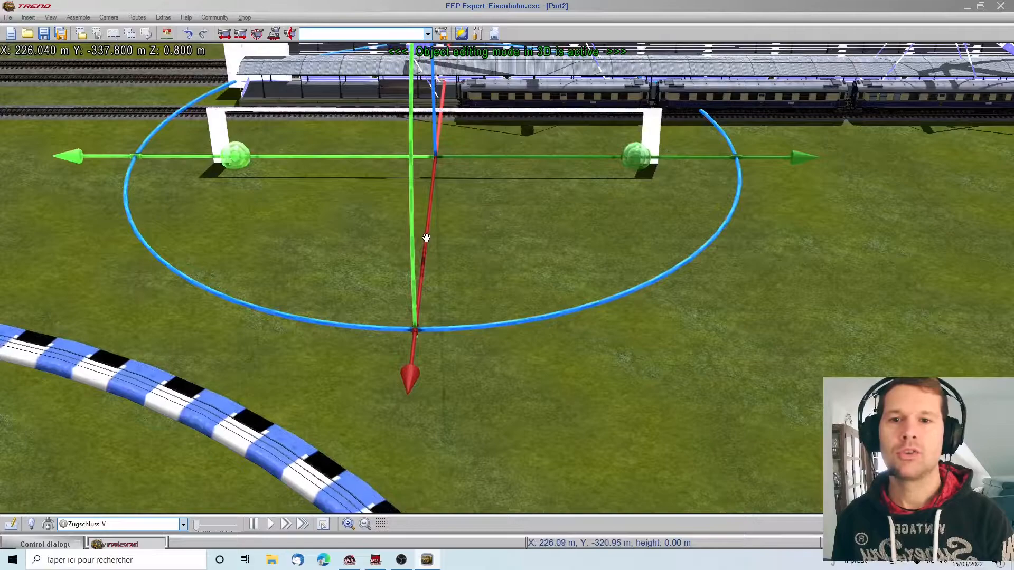
drag(426, 237, 430, 187)
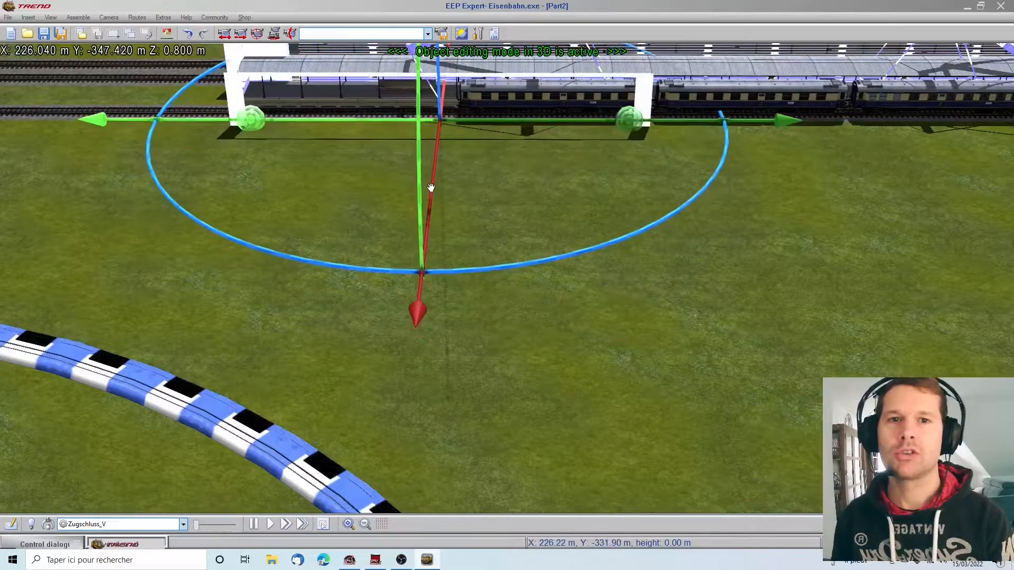
click(84, 18)
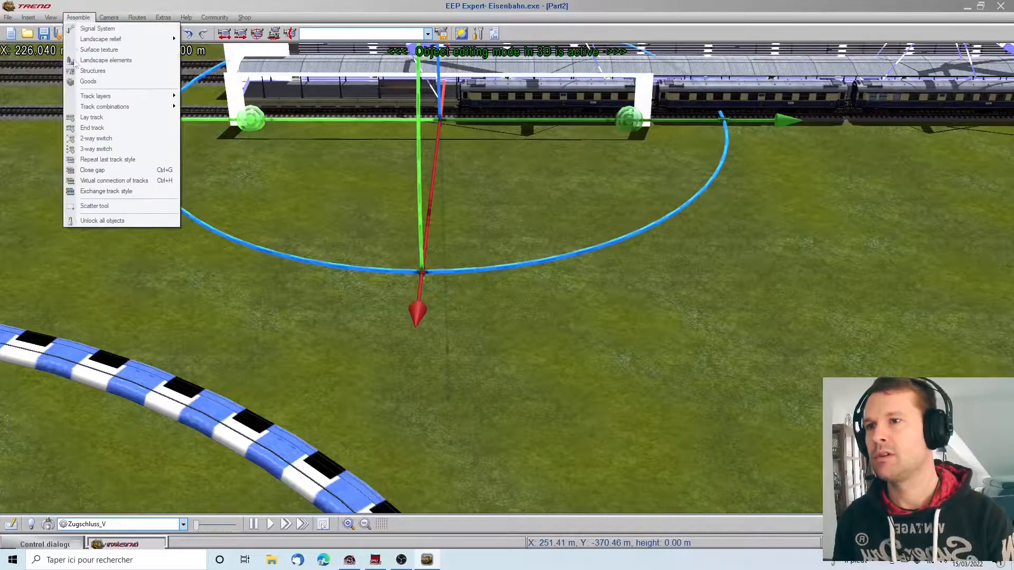
click(625, 351)
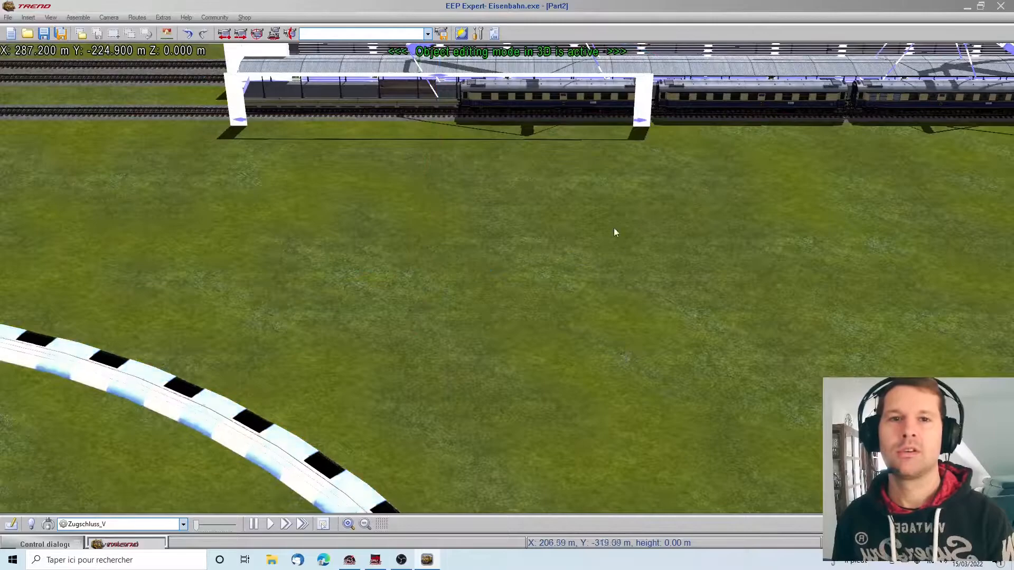
Lock the rear platform on the far side of the tracks.
scroll(534, 164, up, 1)
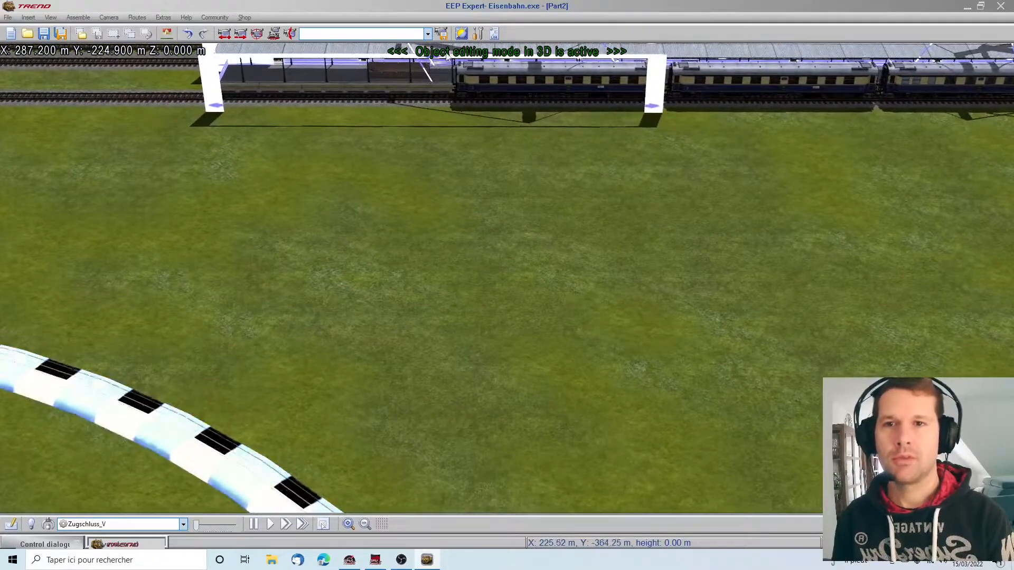
key(Up)
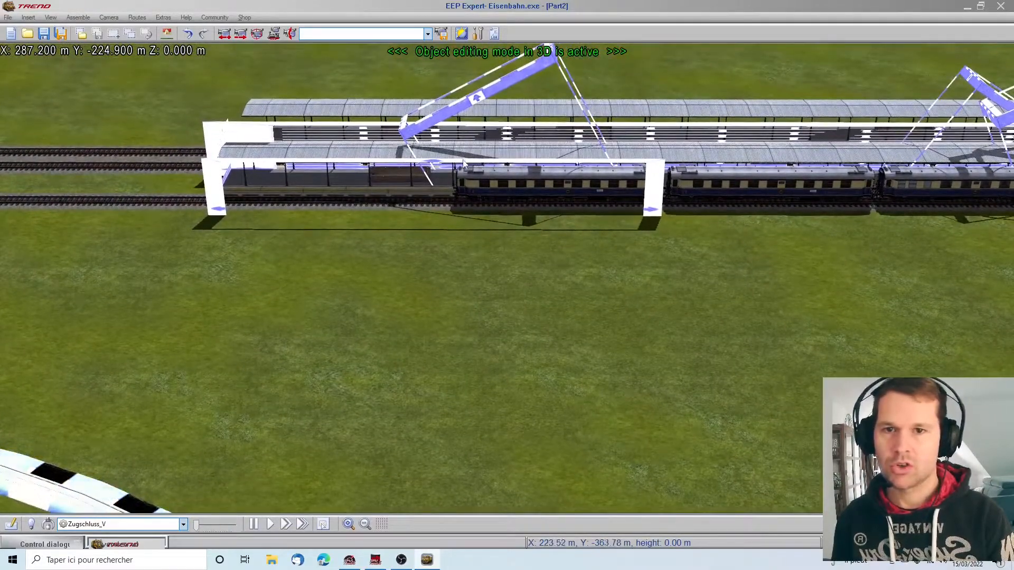
click(464, 163)
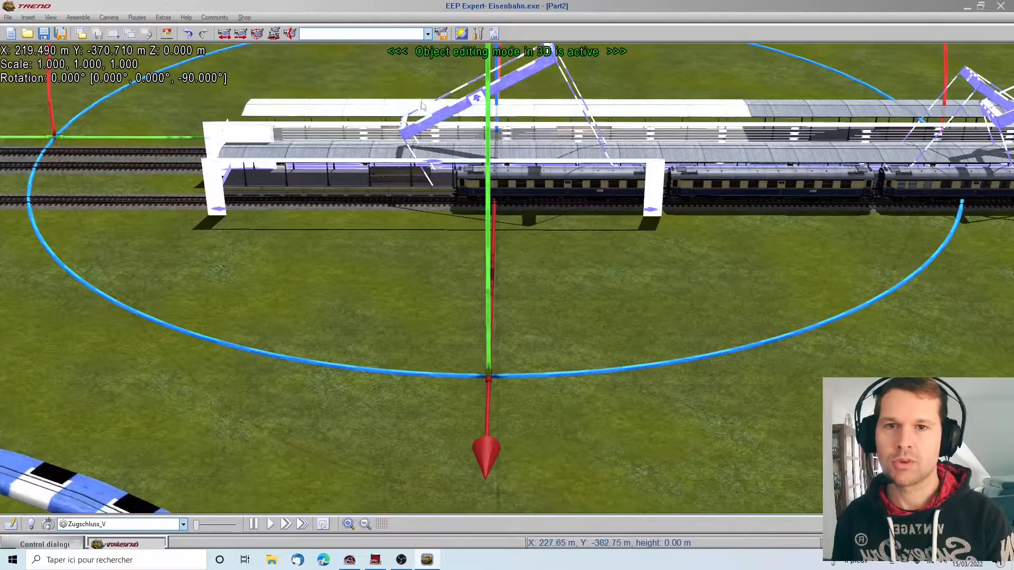
right_click(391, 106)
click(422, 220)
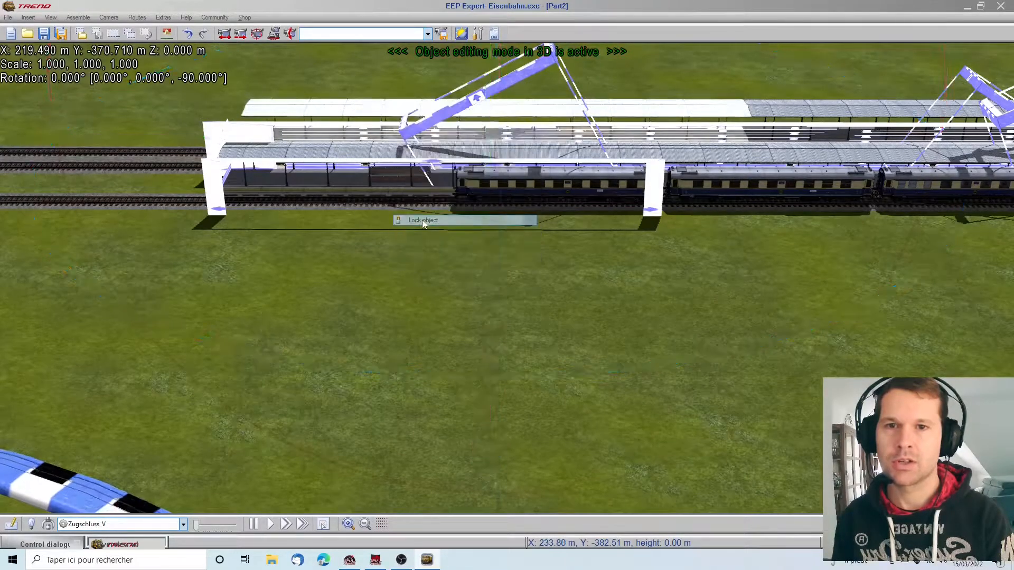
Reselect the long limited wall and shift it towards the platform edge, at about X 227.54 m, Y -349.59 m.
click(480, 163)
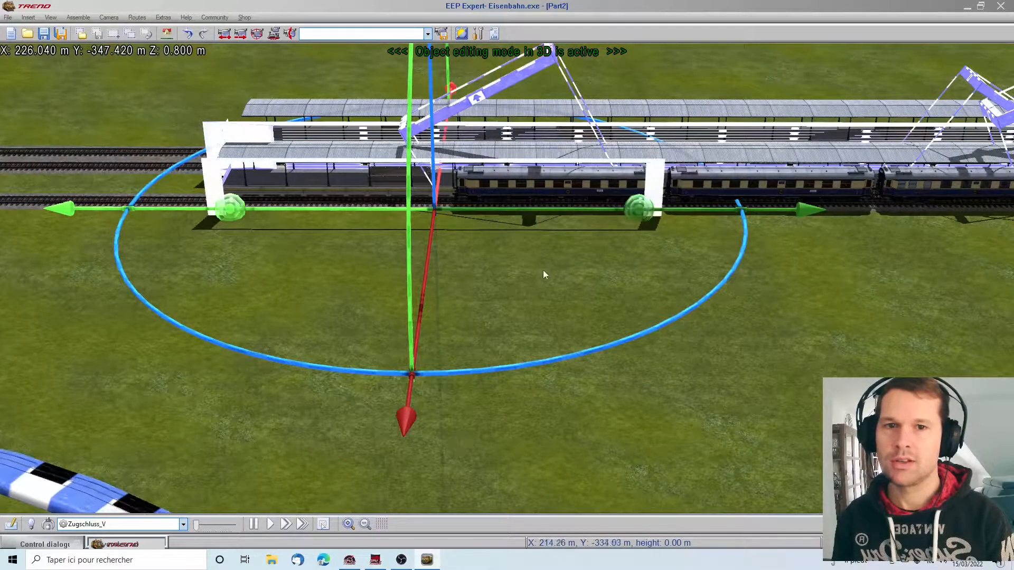
scroll(565, 170, up, 1)
scroll(565, 170, up, 3)
drag(584, 190, 567, 189)
middle_drag(670, 241, 628, 240)
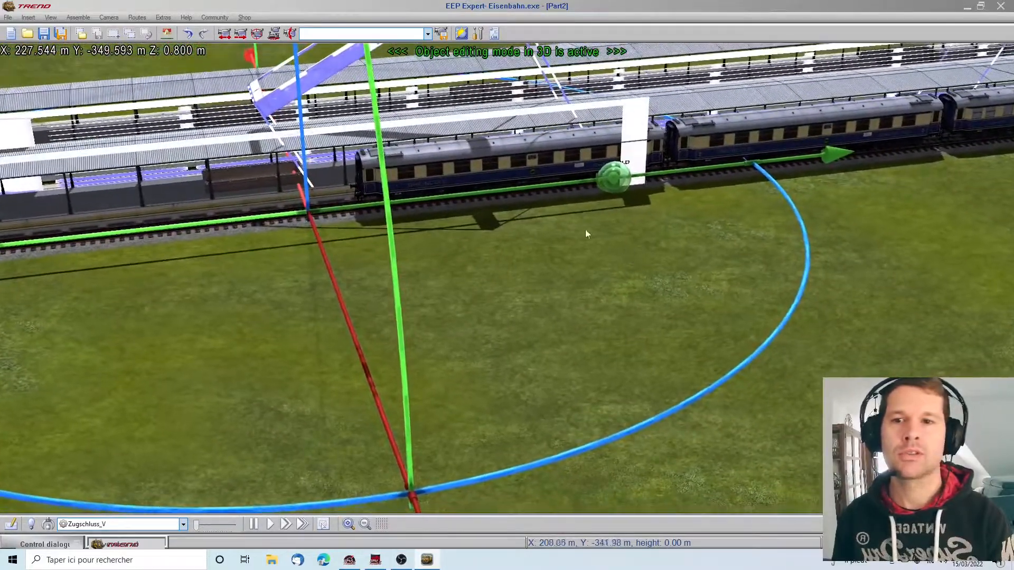
Check the long limited wall's position, width and height in its object properties.
right_click(449, 136)
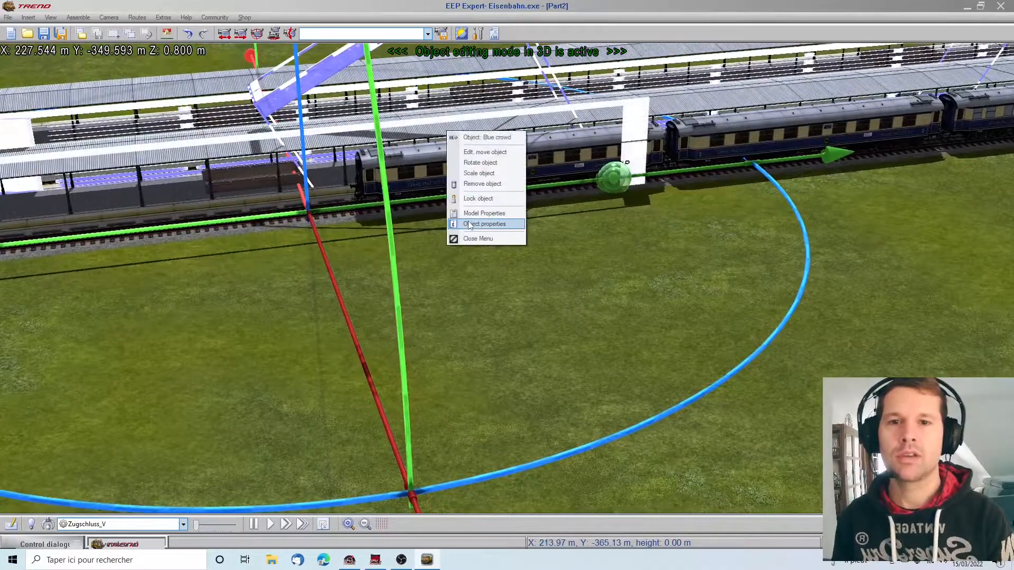
click(484, 224)
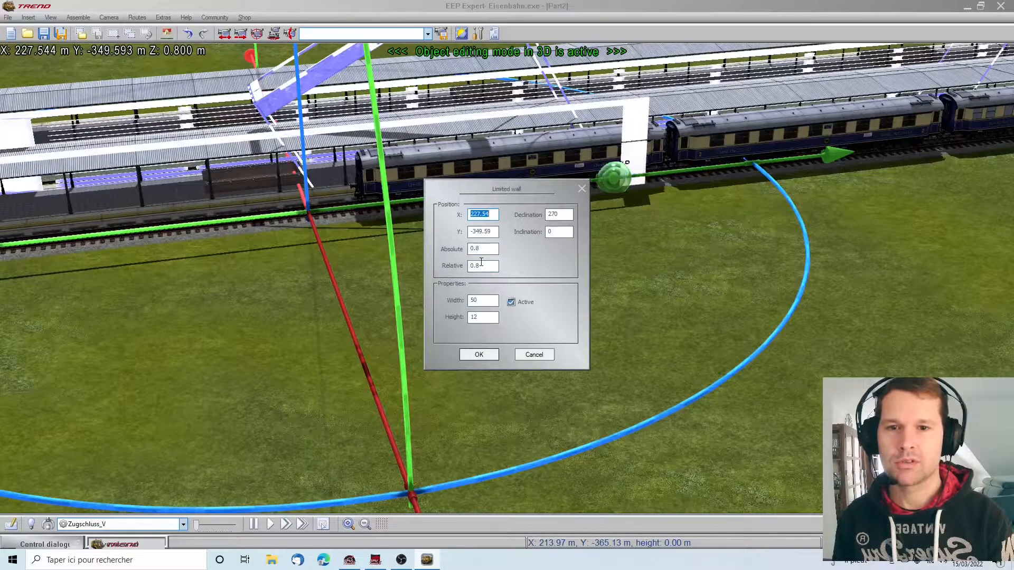
click(479, 355)
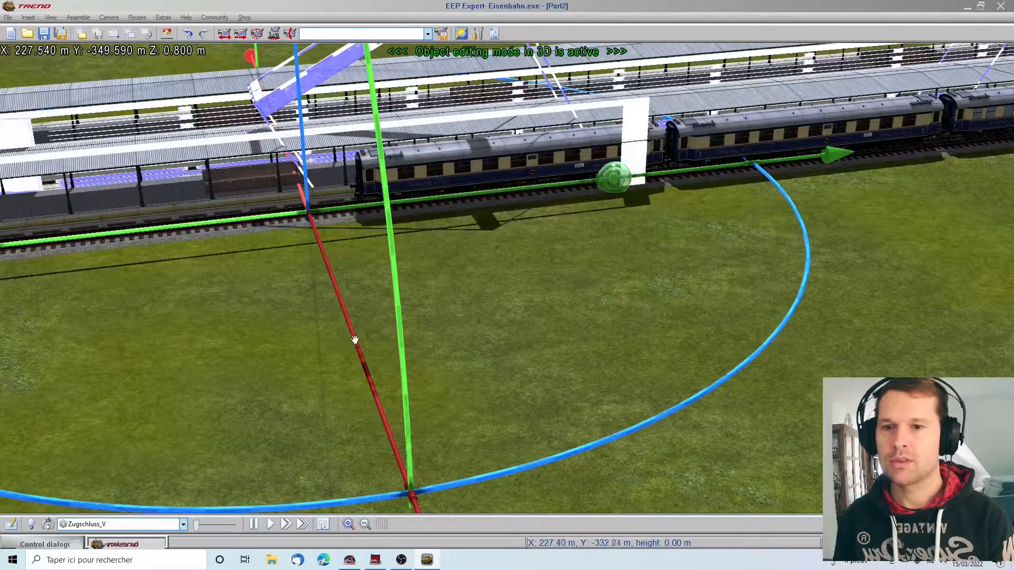
Move the long limited wall onto the train-side platform edge, at about X 227.54 m, Y -353.55 m.
drag(354, 340, 345, 296)
middle_drag(341, 313, 85, 364)
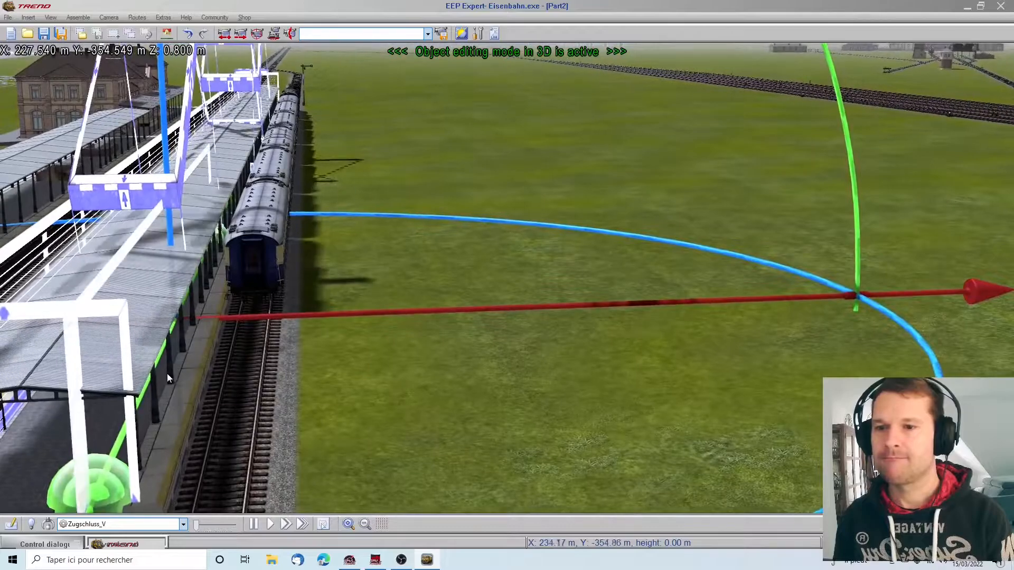
drag(261, 320, 284, 321)
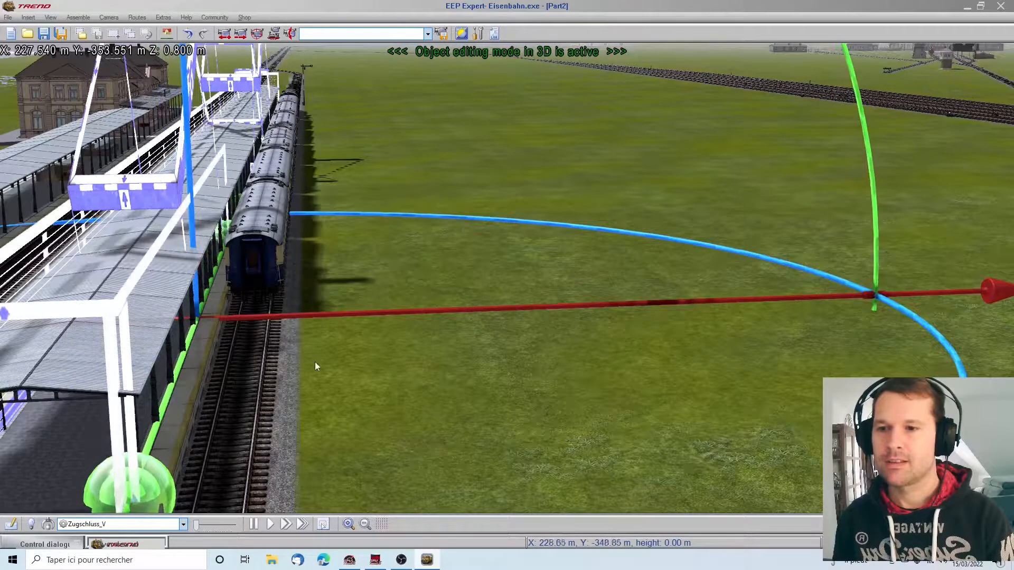
Examine the platform edge along the parked carriages beyond the end of the long limited wall.
middle_drag(325, 379, 710, 309)
key(Right)
key(Right)
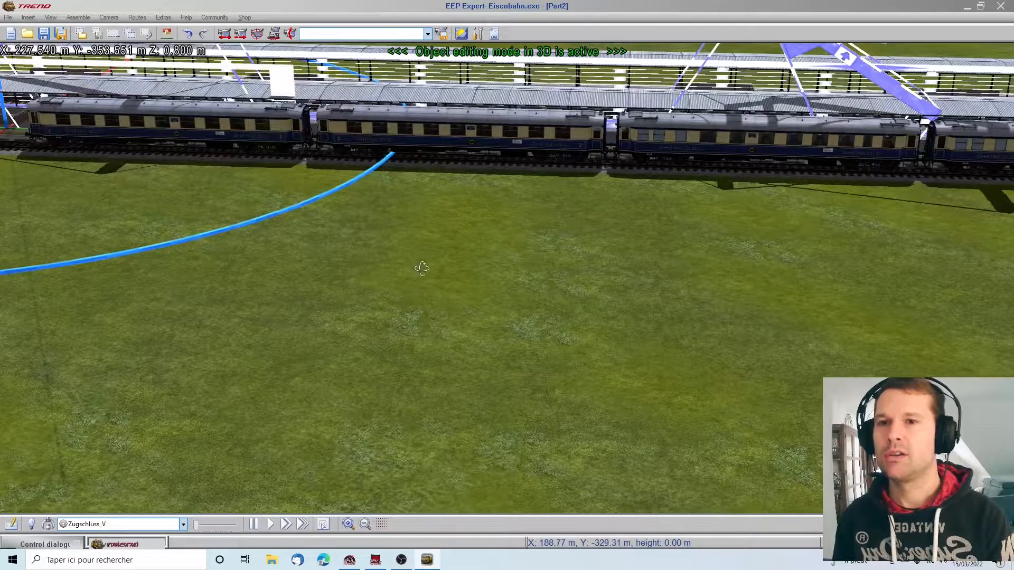
middle_drag(422, 268, 376, 327)
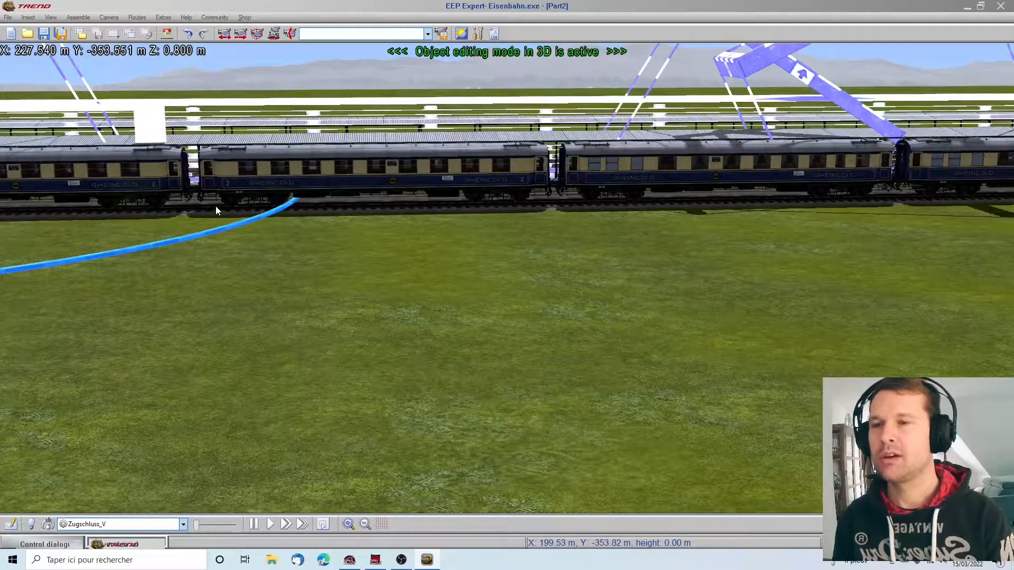
key(Left)
key(Left)
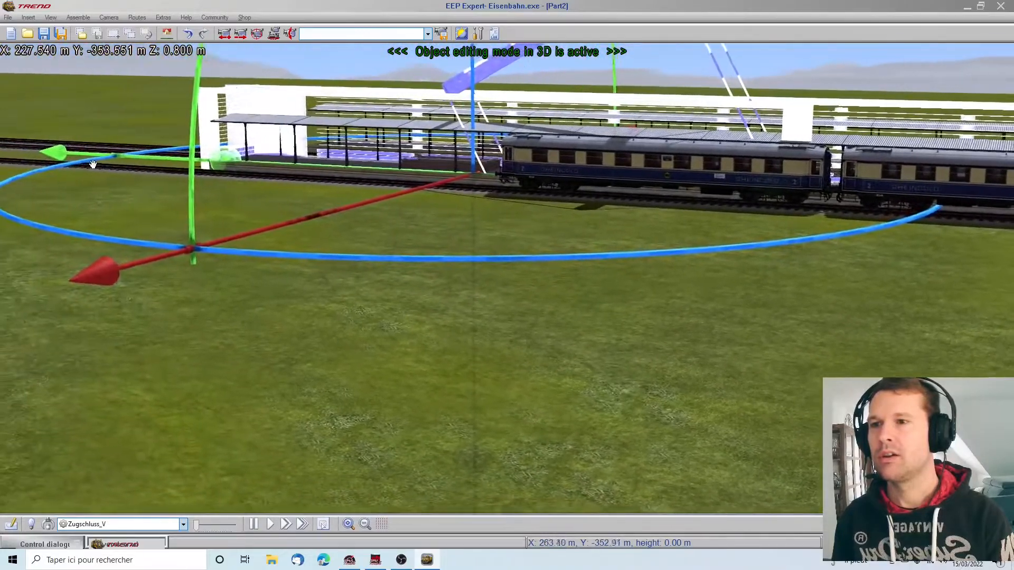
mouse_move(1013, 197)
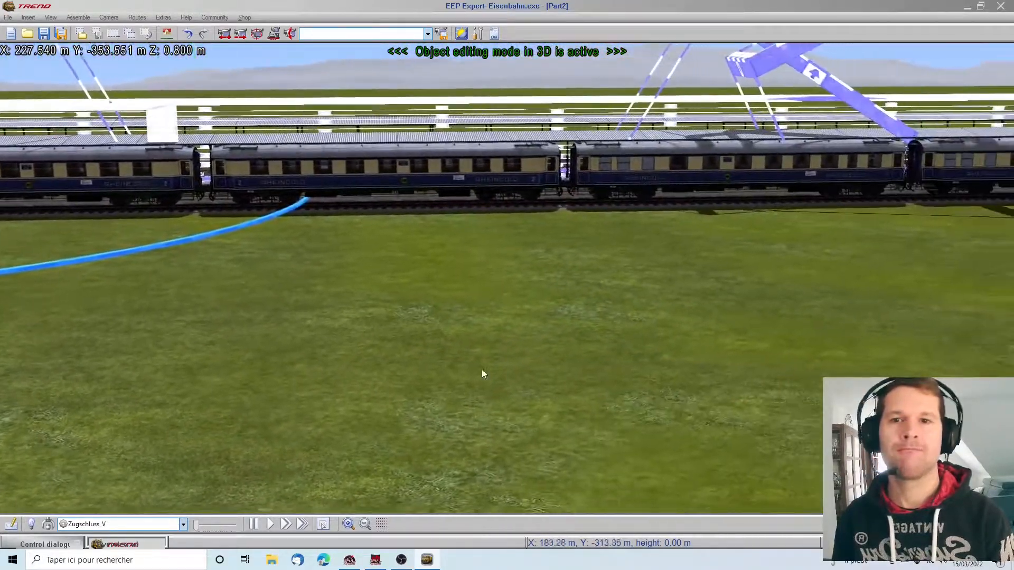
middle_drag(482, 372, 455, 390)
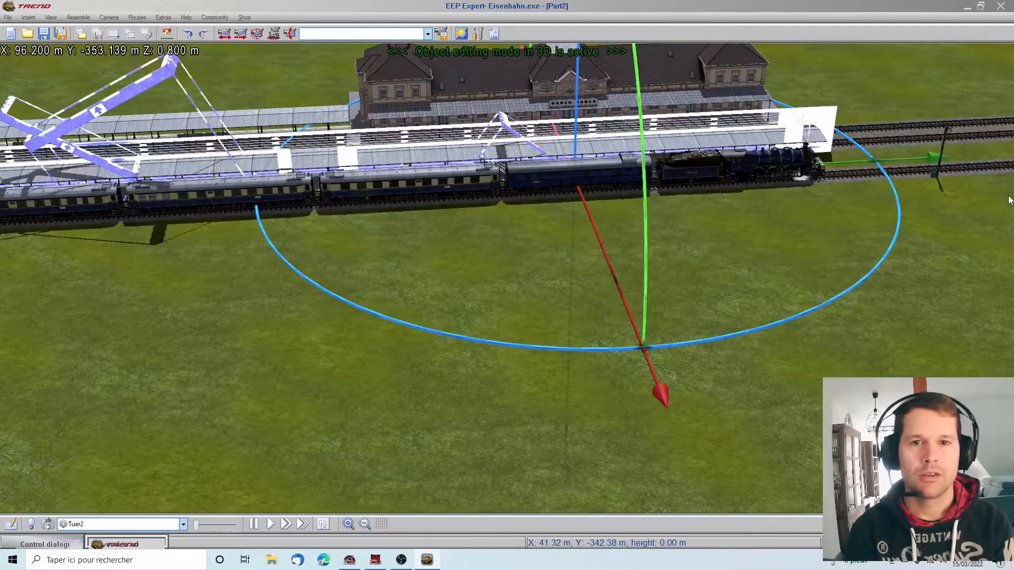
Inspect the row of limited walls along the train from both sides of the station, including the openings between them.
key(Right)
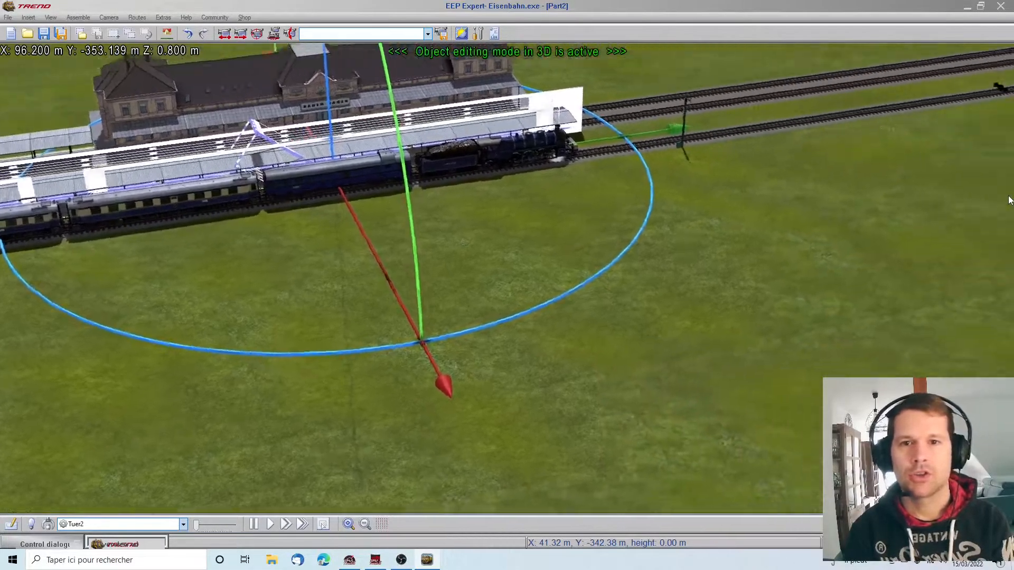
key(Left)
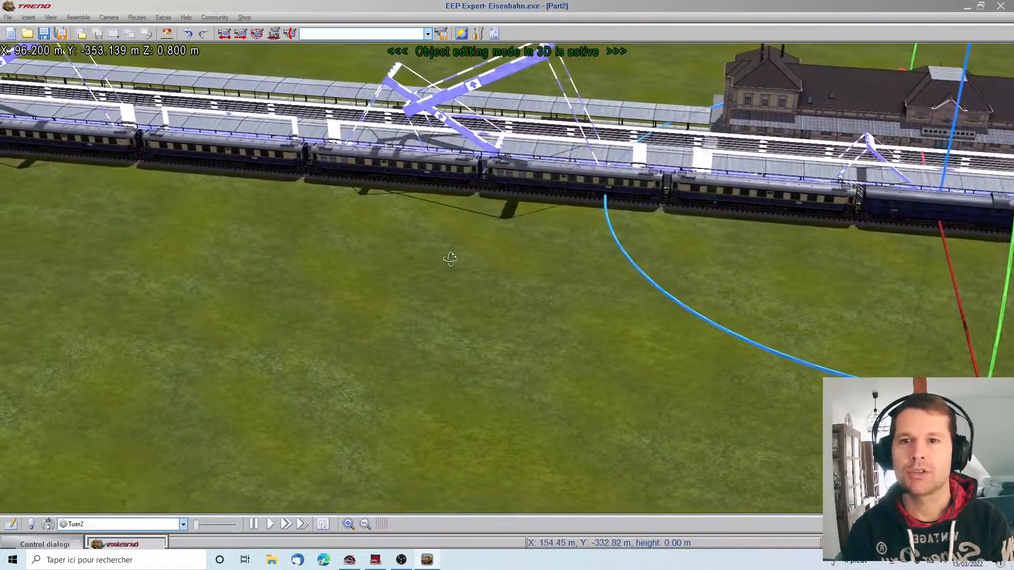
middle_drag(451, 258, 518, 338)
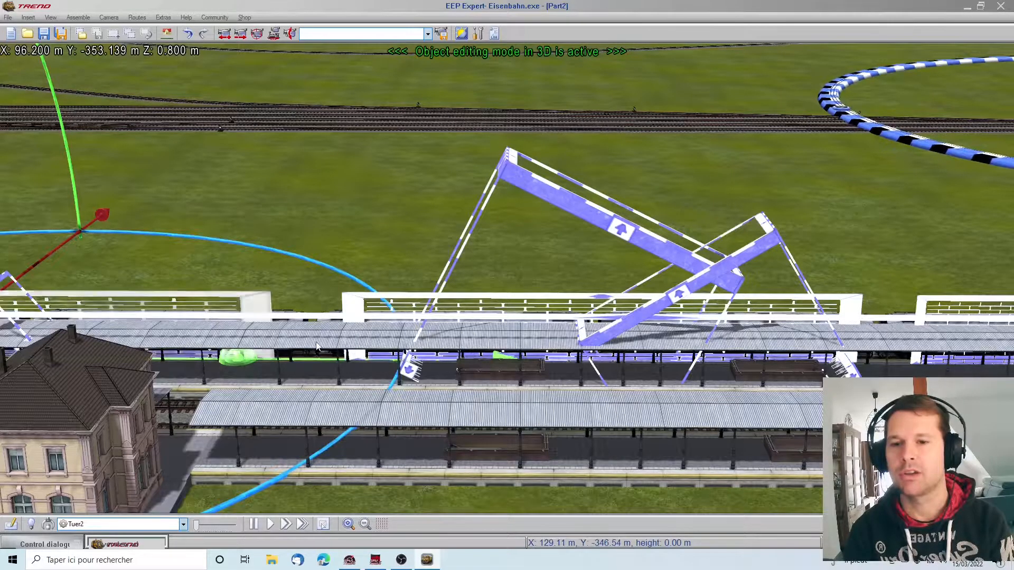
middle_drag(325, 368, 315, 421)
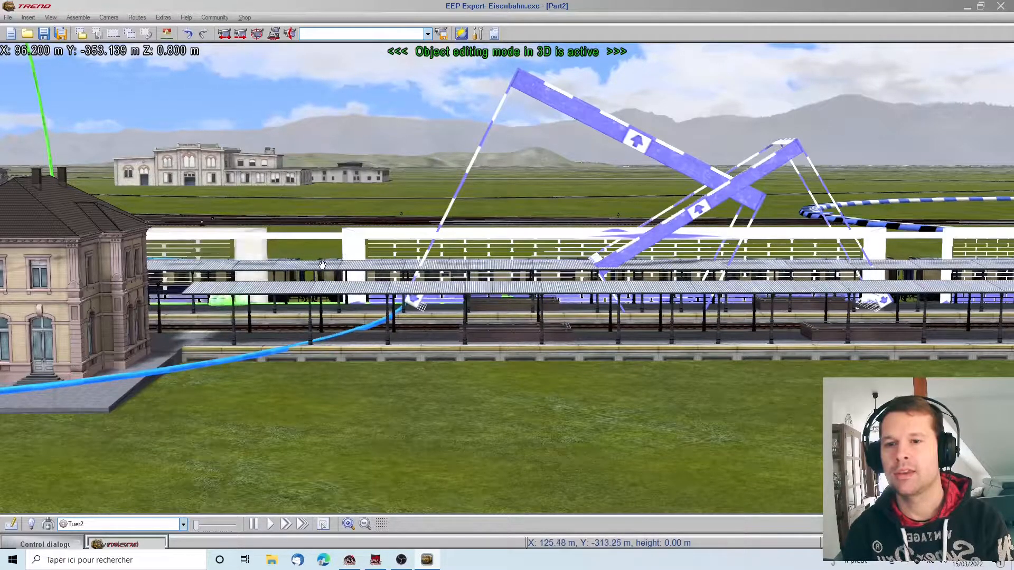
right_drag(386, 405, 15, 351)
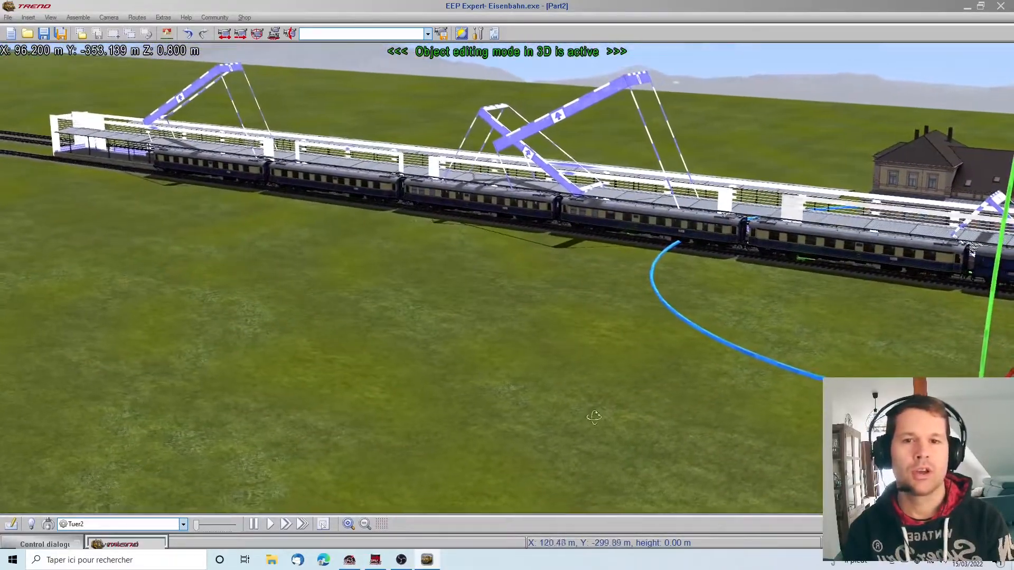
right_drag(599, 413, 448, 302)
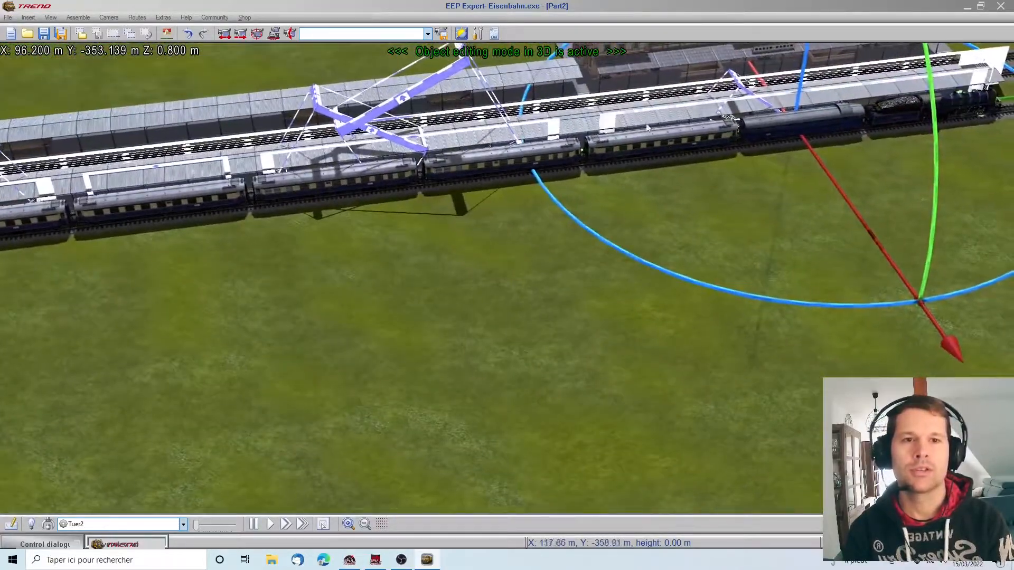
Check the Y position of the limited wall beside the locomotive in its object properties.
right_click(606, 120)
click(630, 202)
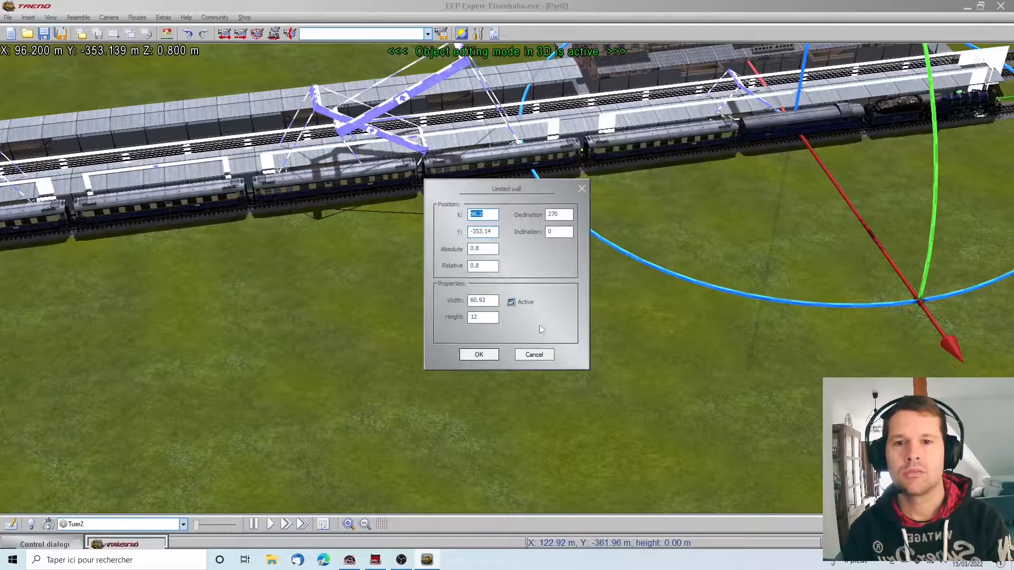
click(535, 354)
Set the Y position of the limited wall beside the crossed escalators to -353.14.
click(553, 131)
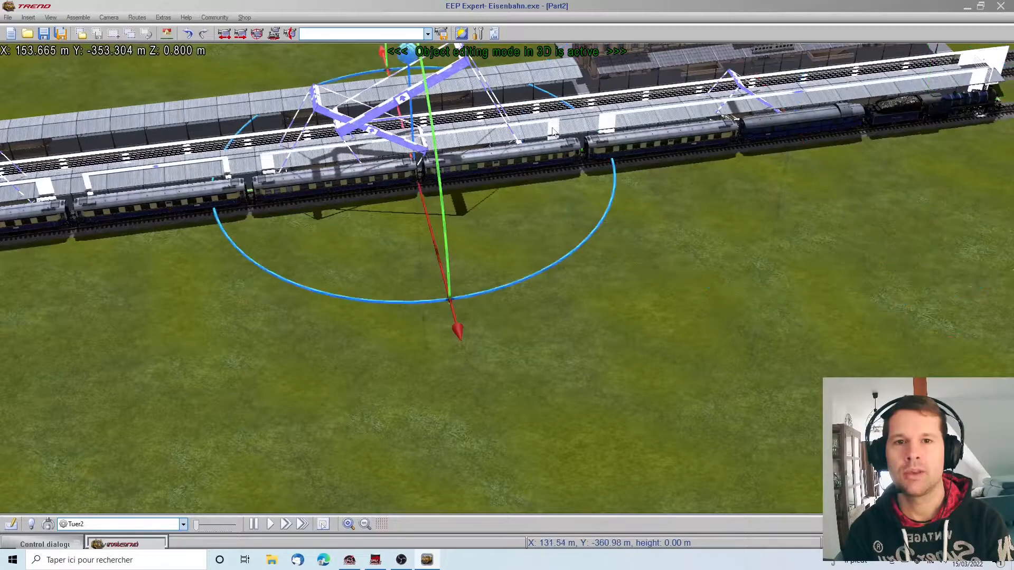
right_click(550, 127)
click(591, 220)
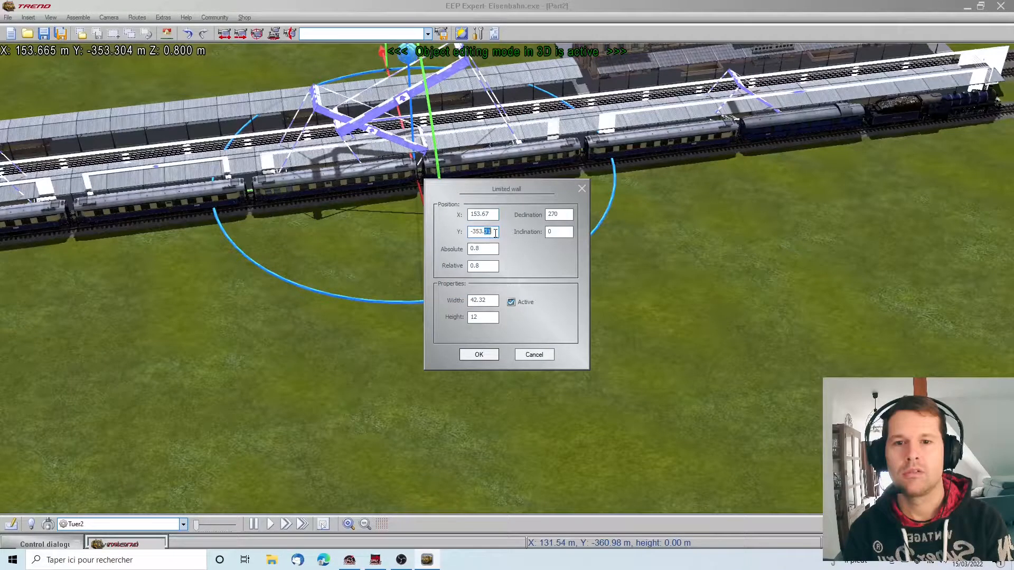
key(Return)
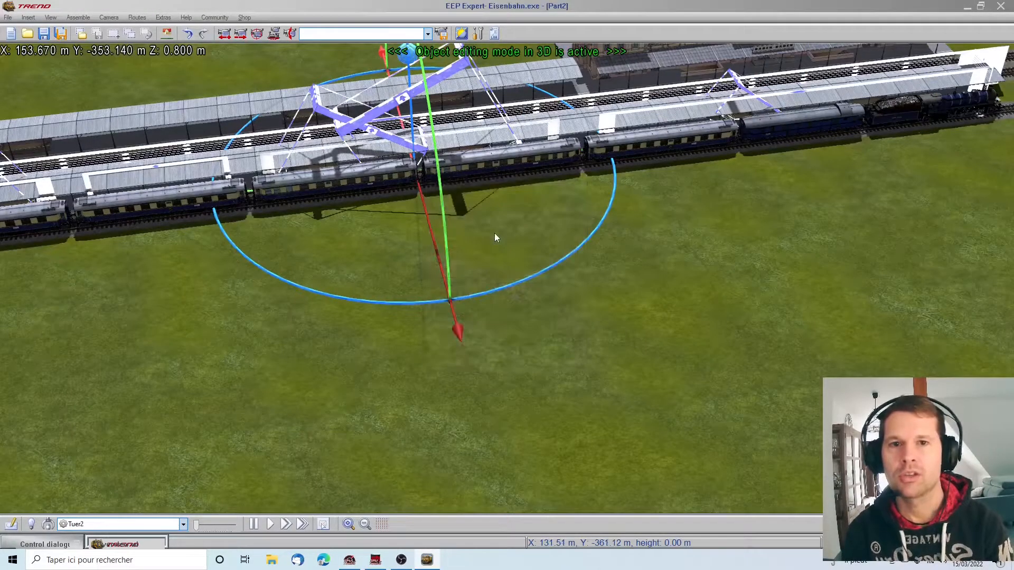
Set the Y position of the short limited wall beside the rear carriages to -353.14.
click(141, 171)
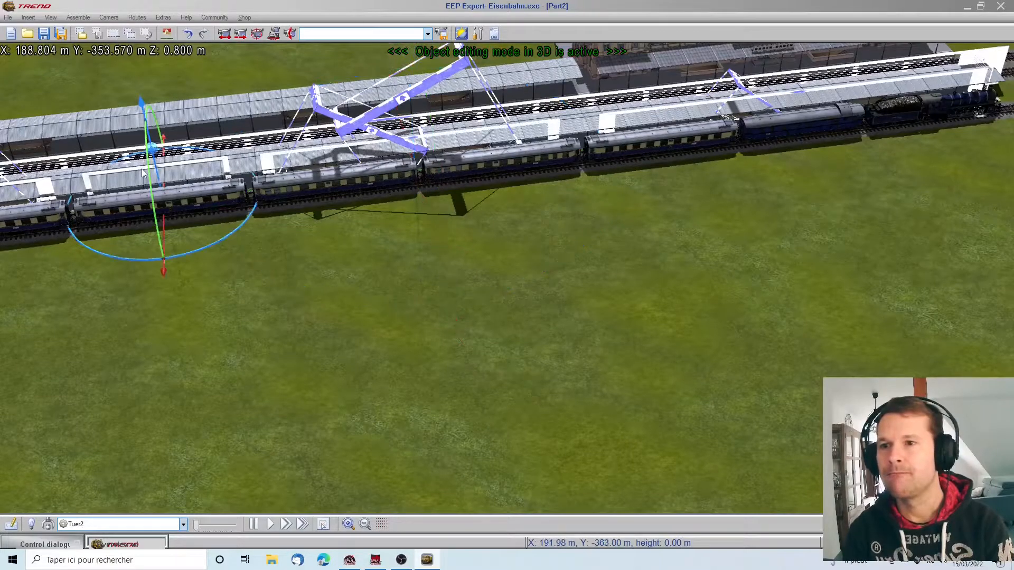
right_click(142, 170)
click(179, 252)
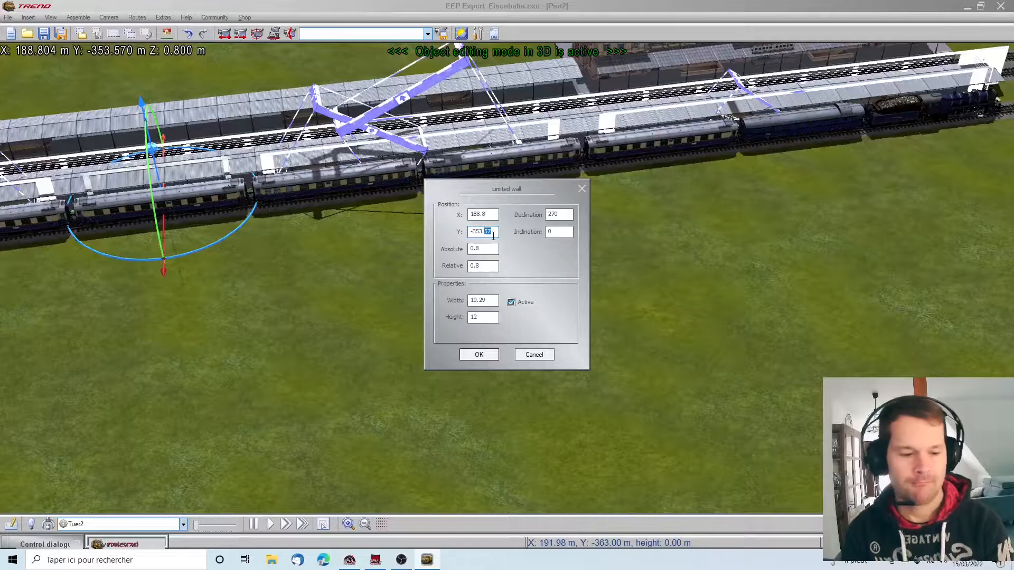
key(Return)
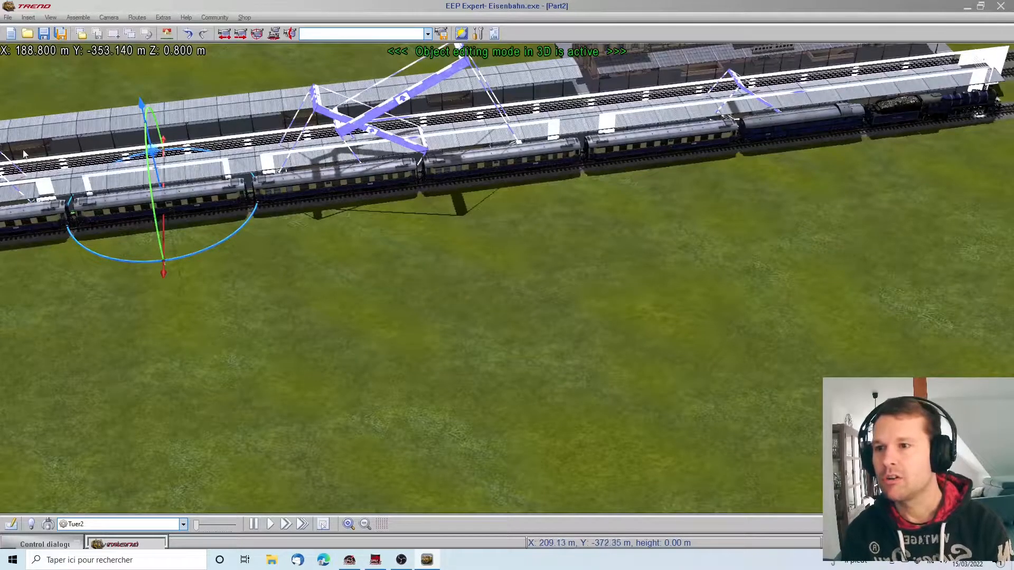
Set the Y position of the 50 m wide limited wall at the rear end of the platform to -353.14.
key(Left)
click(268, 149)
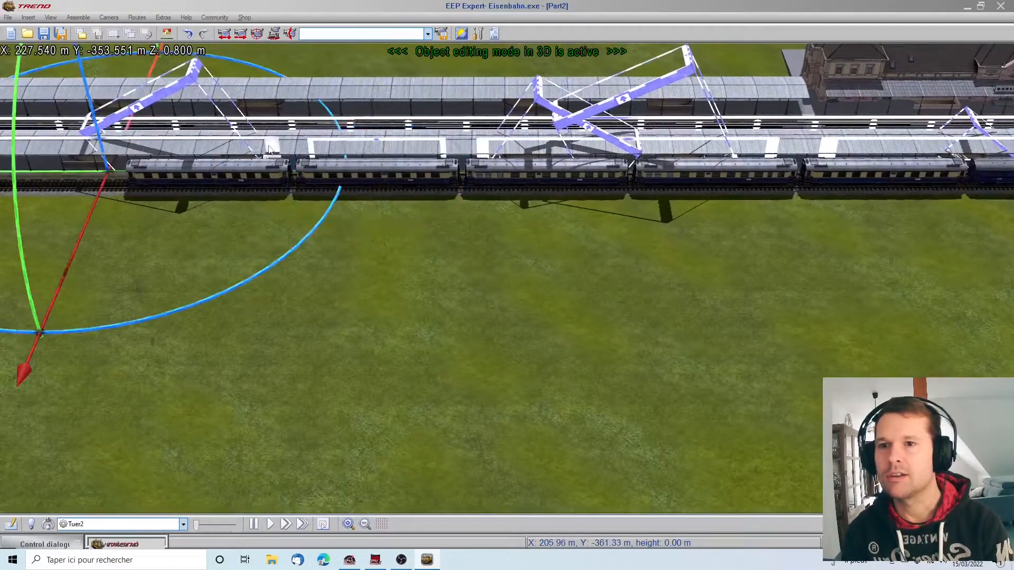
right_click(269, 149)
click(306, 236)
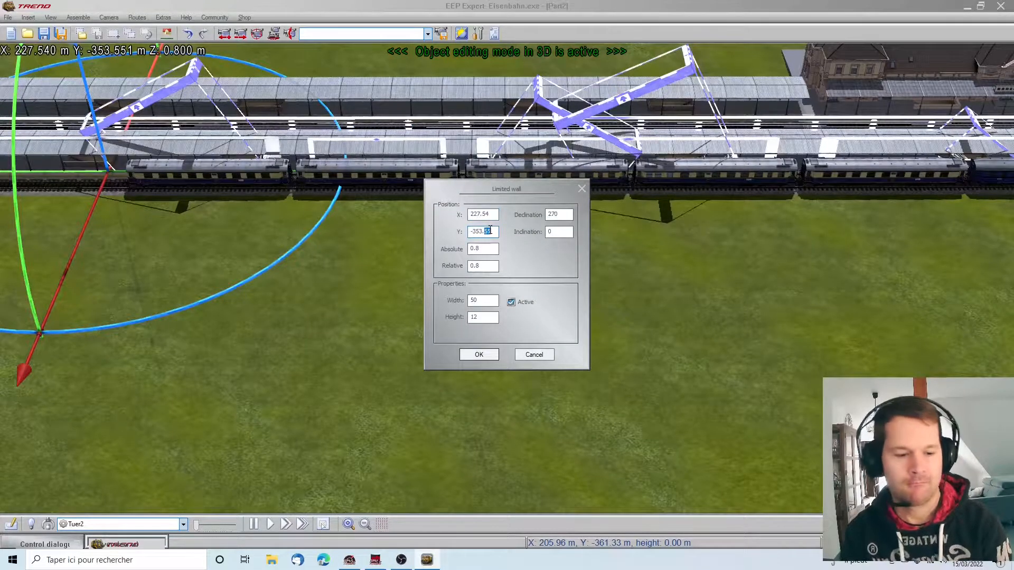
text(14)
key(Return)
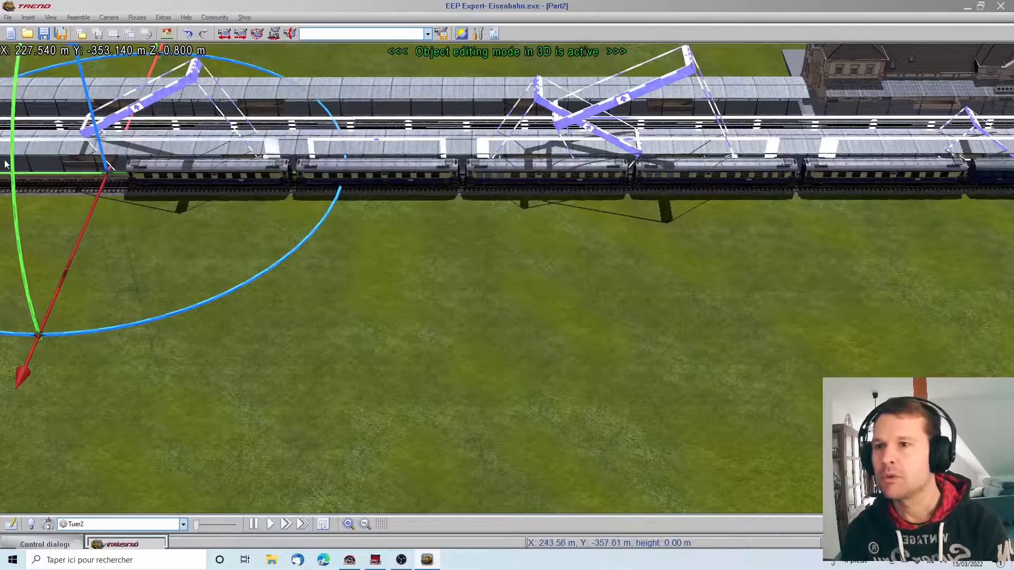
Examine how the aligned limited walls run along the platform edge, from the rear end to the locomotive.
key(Left)
key(Right)
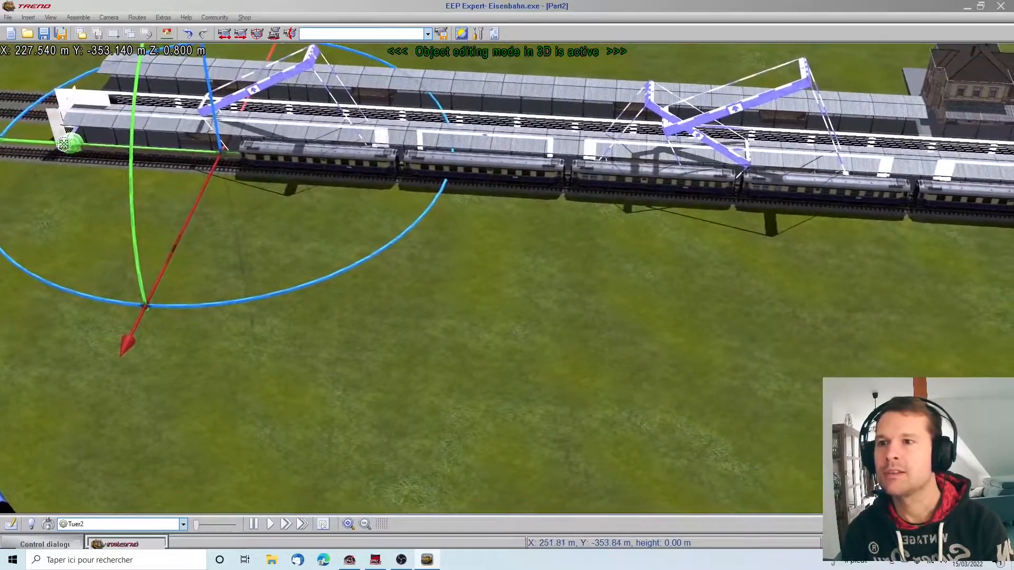
middle_drag(7, 164, 46, 163)
middle_drag(66, 220, 8, 214)
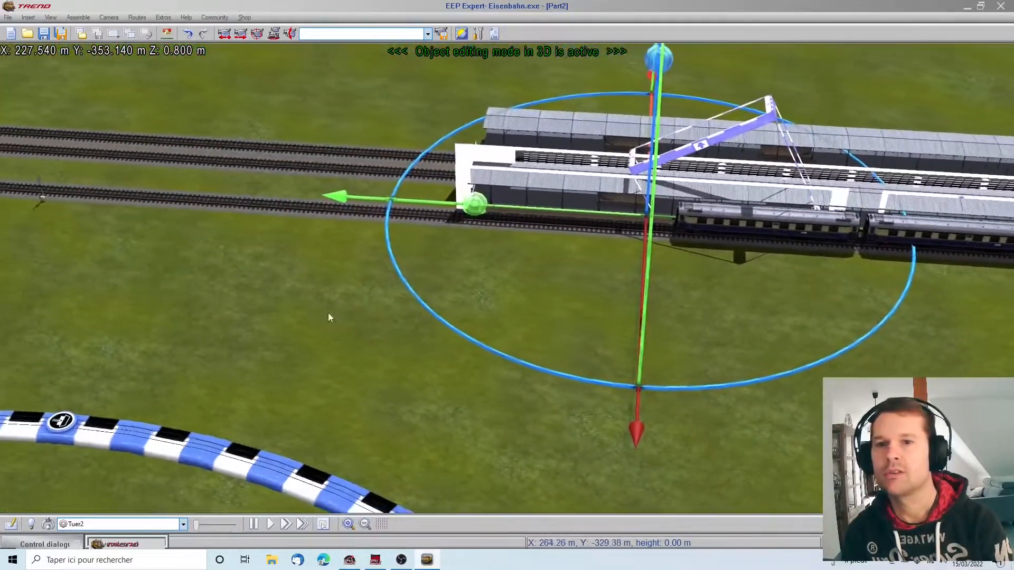
middle_drag(328, 315, 63, 446)
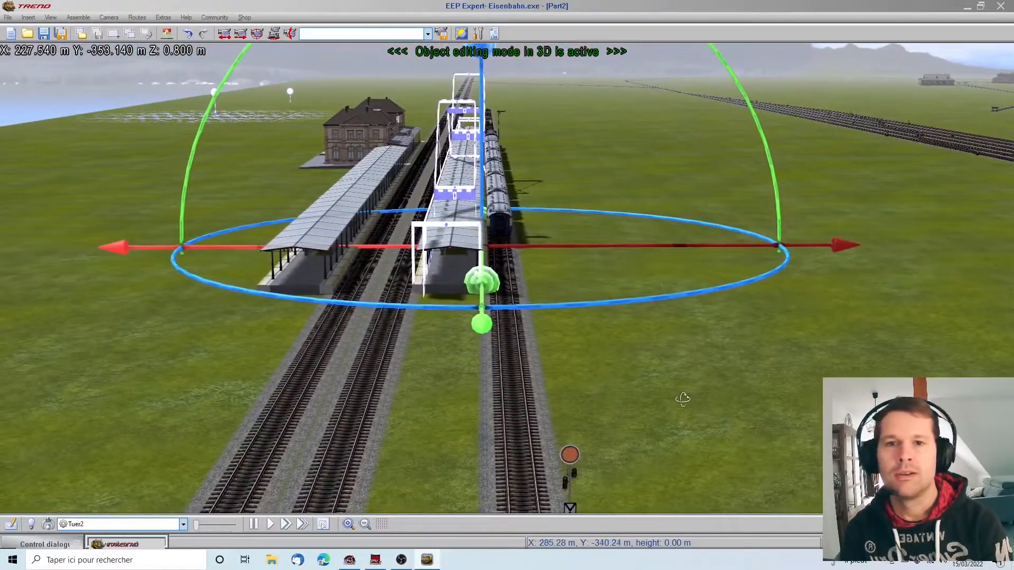
middle_drag(683, 398, 956, 349)
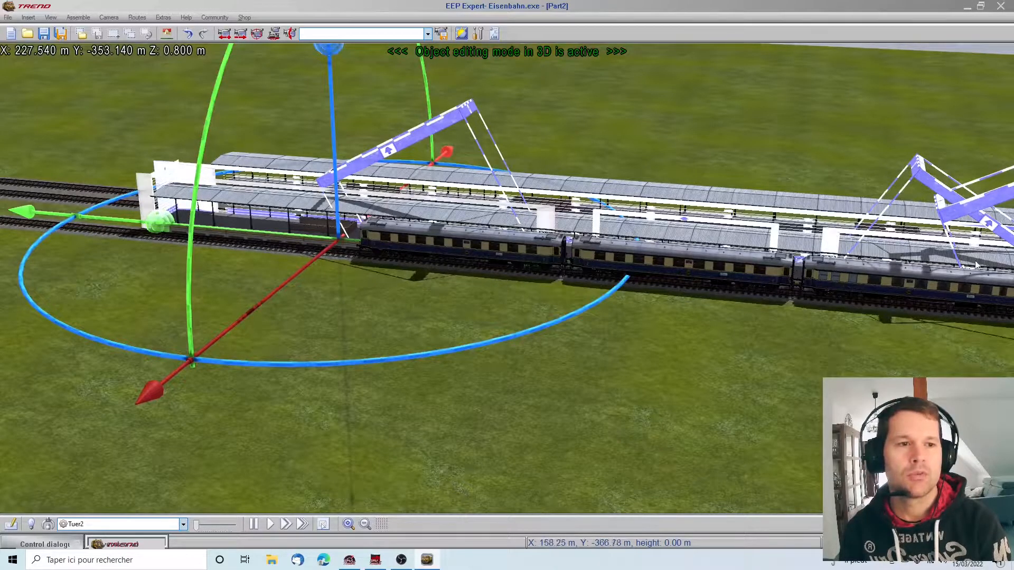
middle_drag(997, 249, 637, 240)
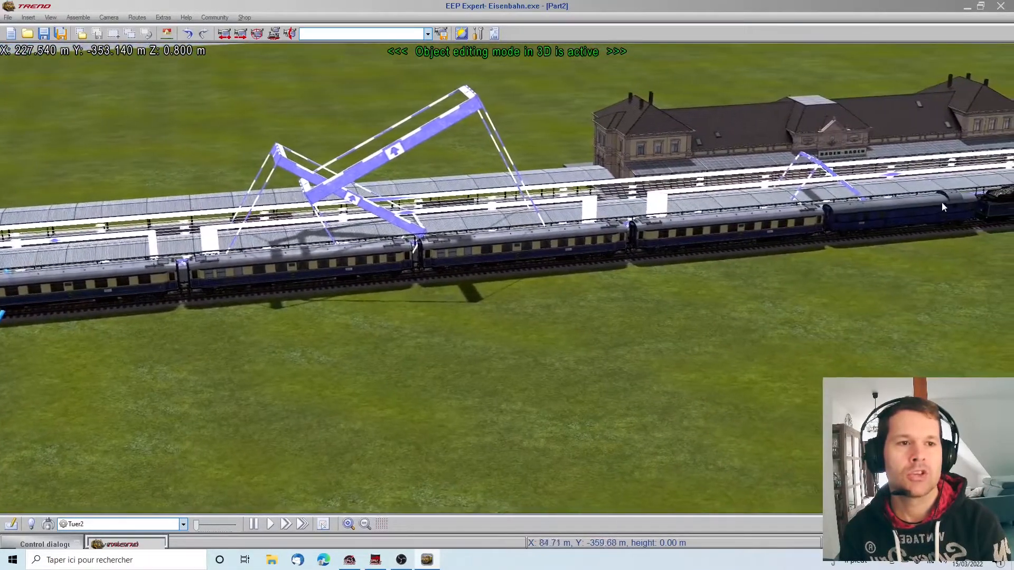
key(Right)
key(Left)
key(Left)
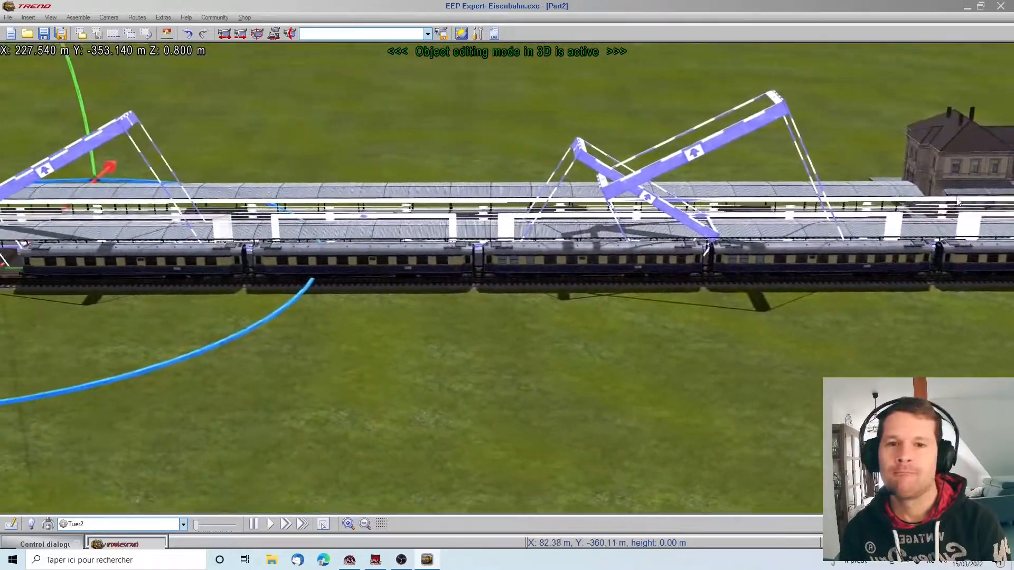
In the 2D plan, place a limited wall on the grass beside the station and set its declination to 270.
click(12, 522)
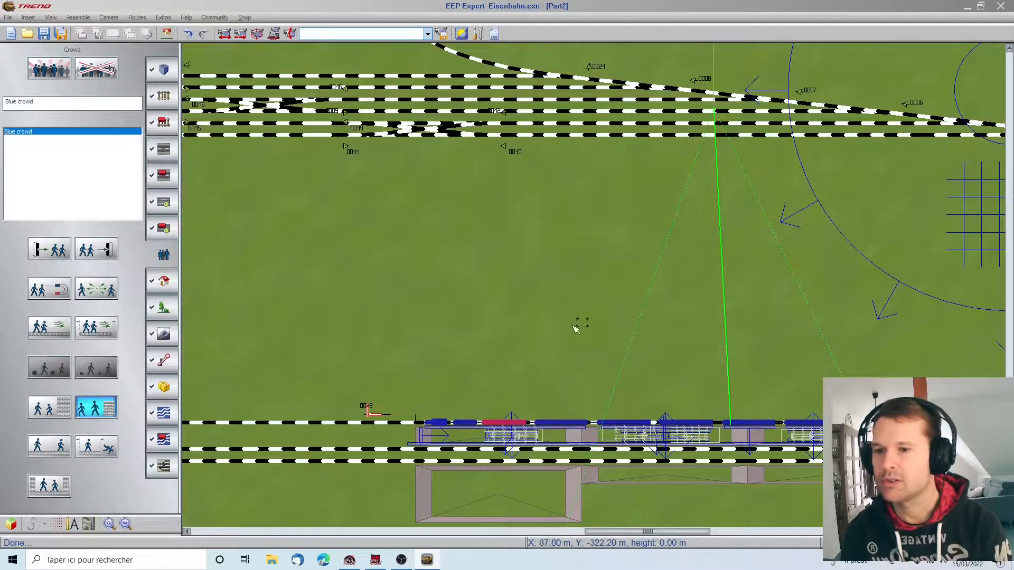
click(522, 311)
double_click(532, 296)
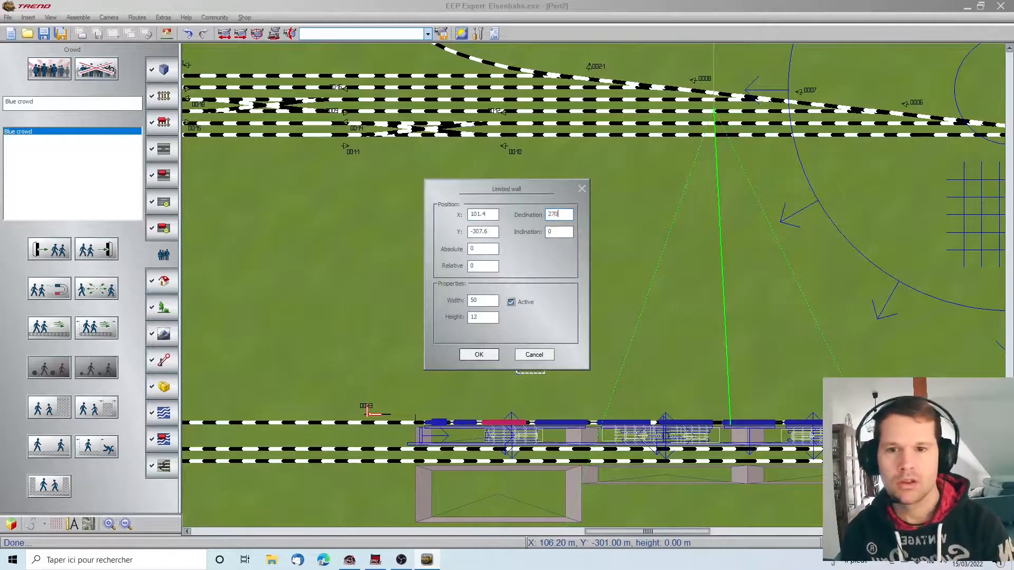
key(Return)
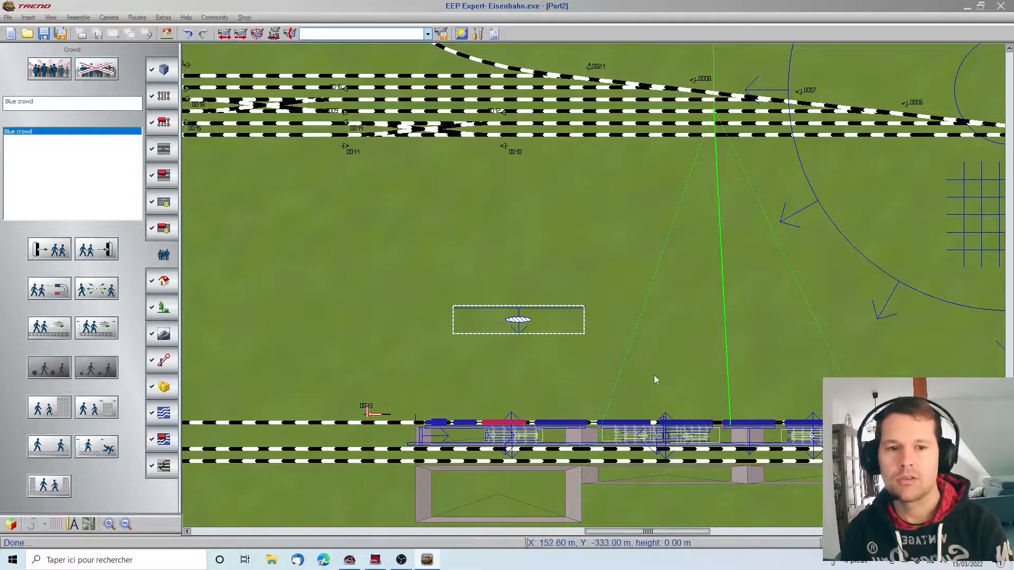
Return to the 3D view and look over the walls along the train and the one on the grass.
click(11, 524)
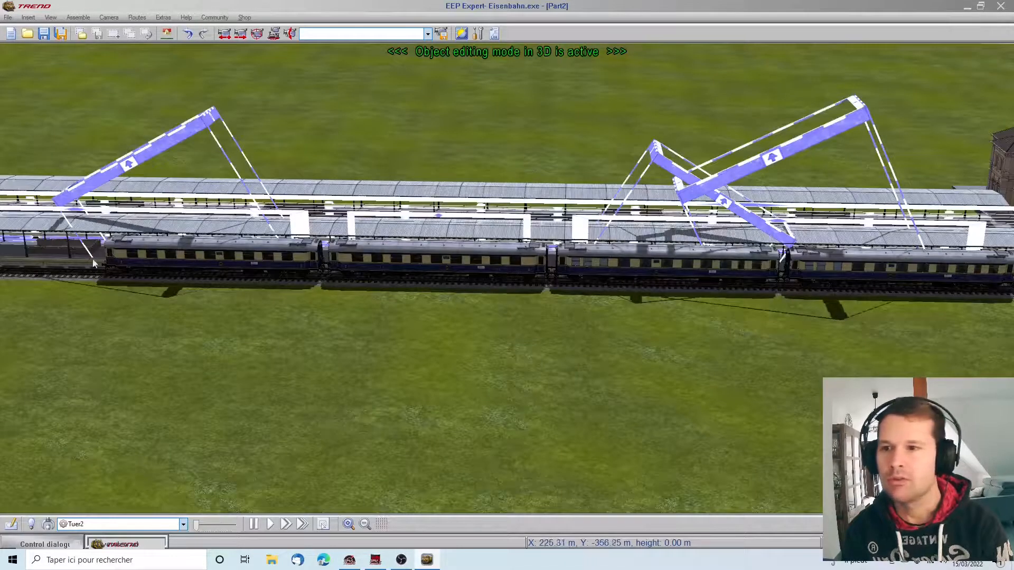
key(Left)
key(Right)
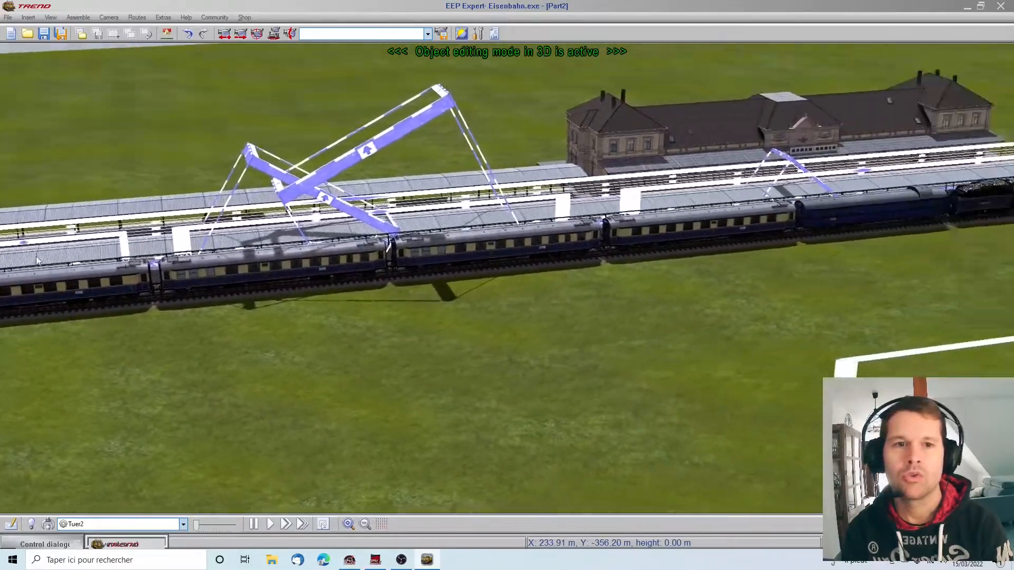
key(Right)
key(Left)
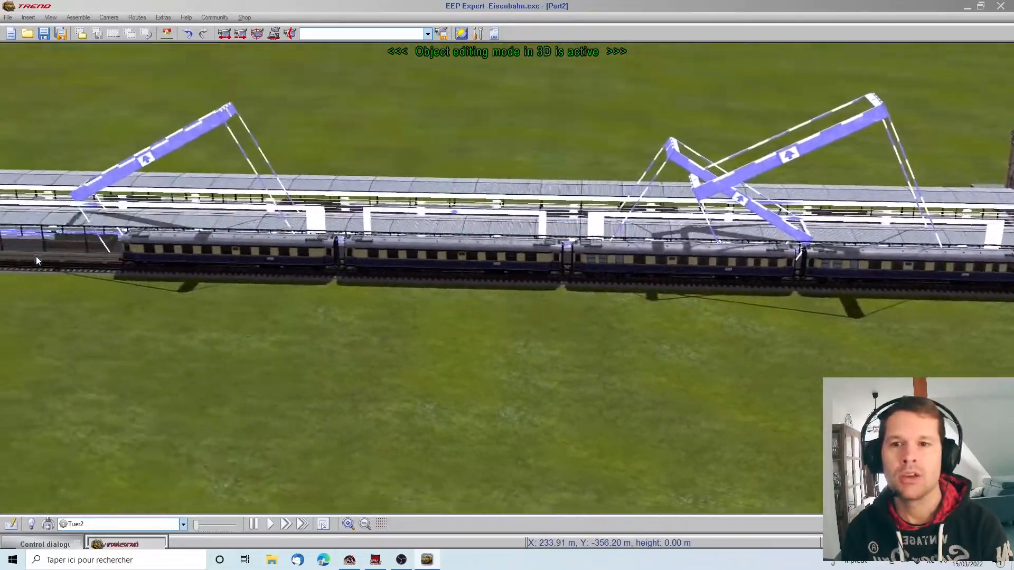
Return to the 2D plan and place an Omega contact for the limited wall on the grass on the track ahead of the station.
key(Right)
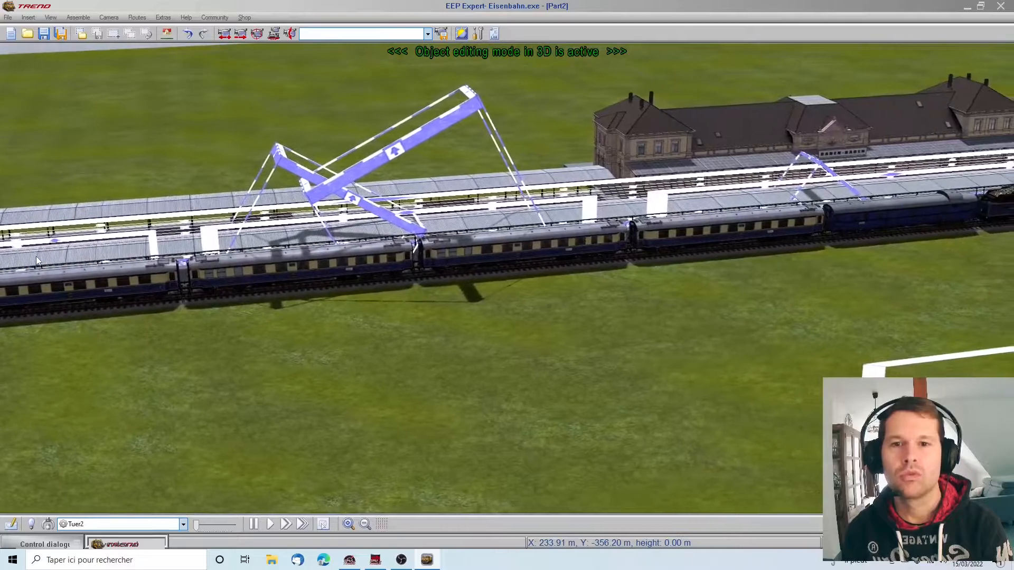
key(Left)
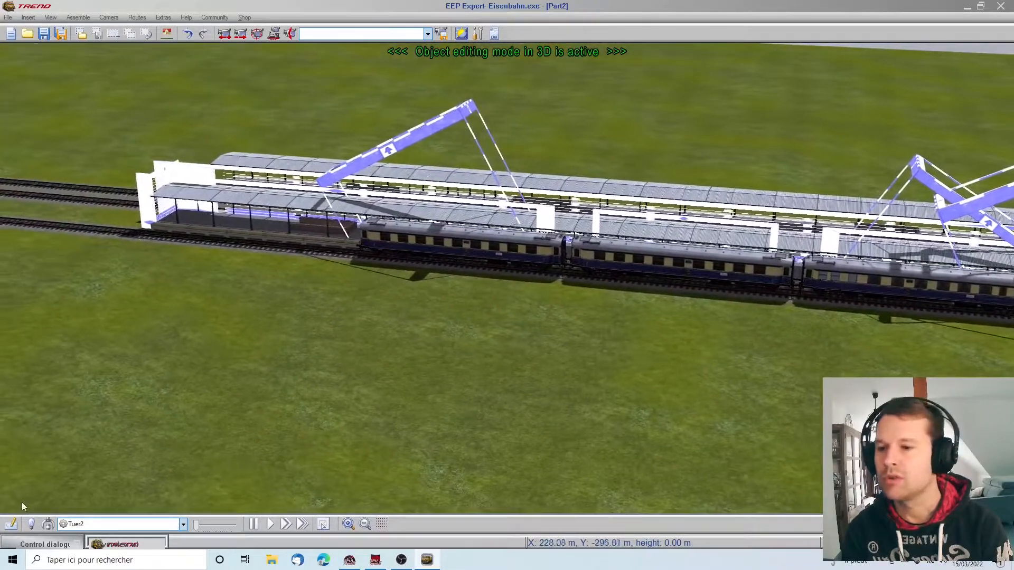
click(11, 524)
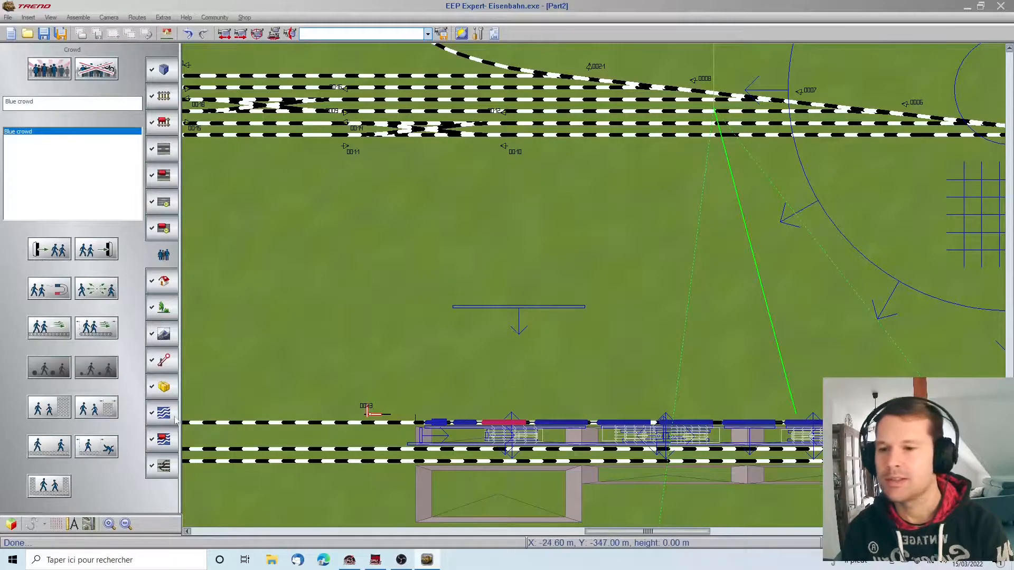
click(163, 360)
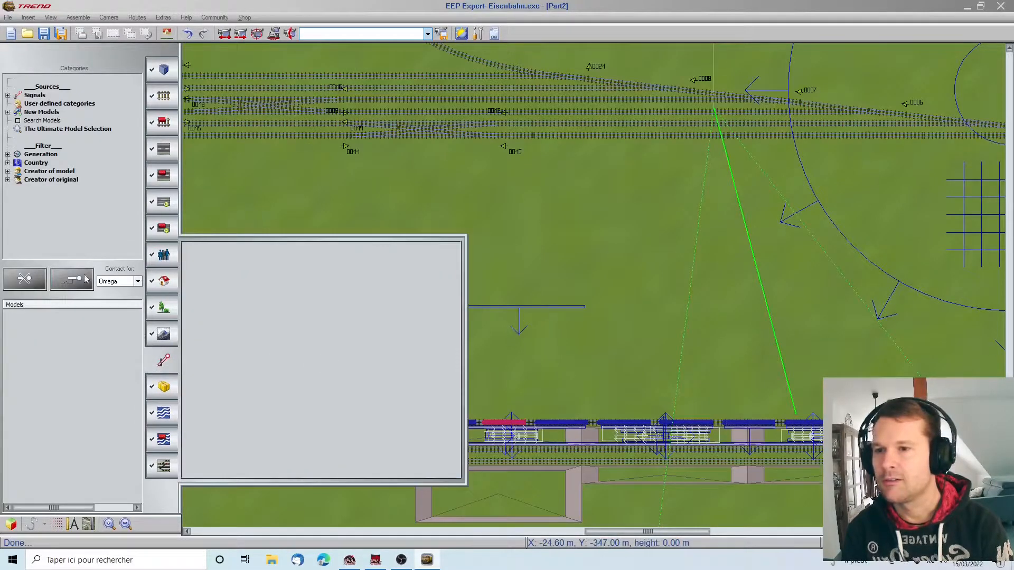
click(88, 283)
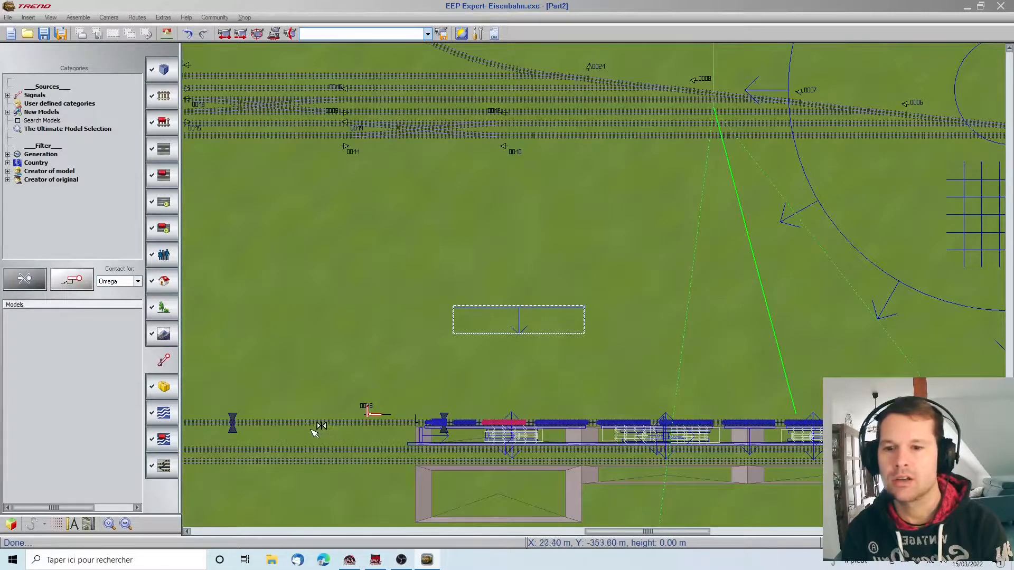
key(Left)
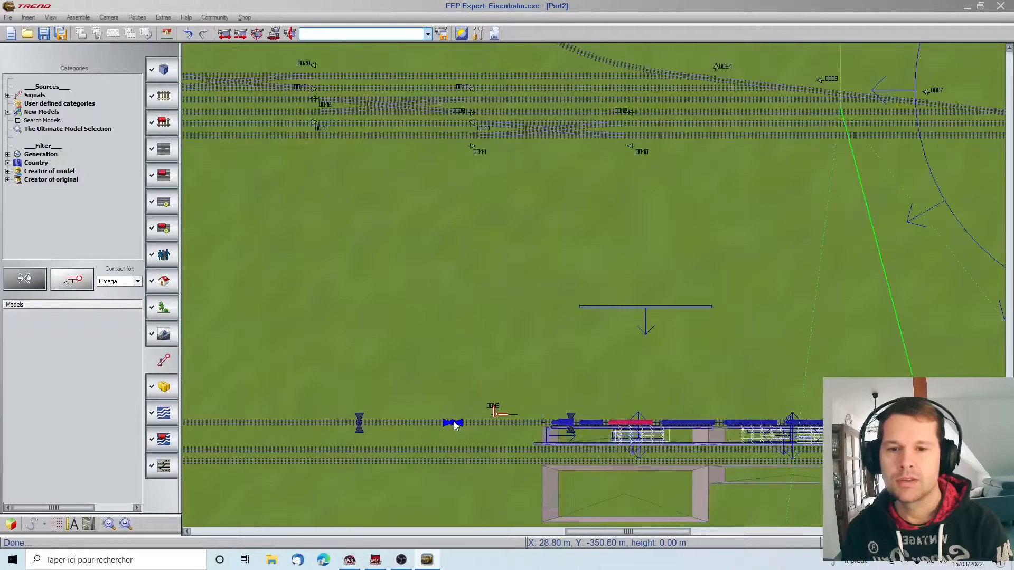
Set the limited wall contact's delay operation to 15 with position Disable, and move it into the contact group at the parked train.
click(454, 422)
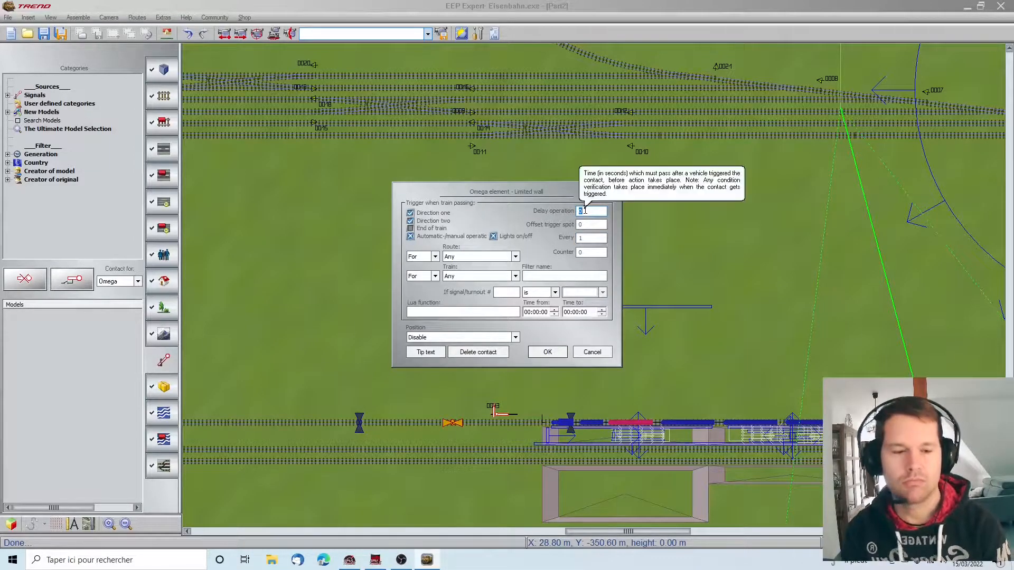
text(15)
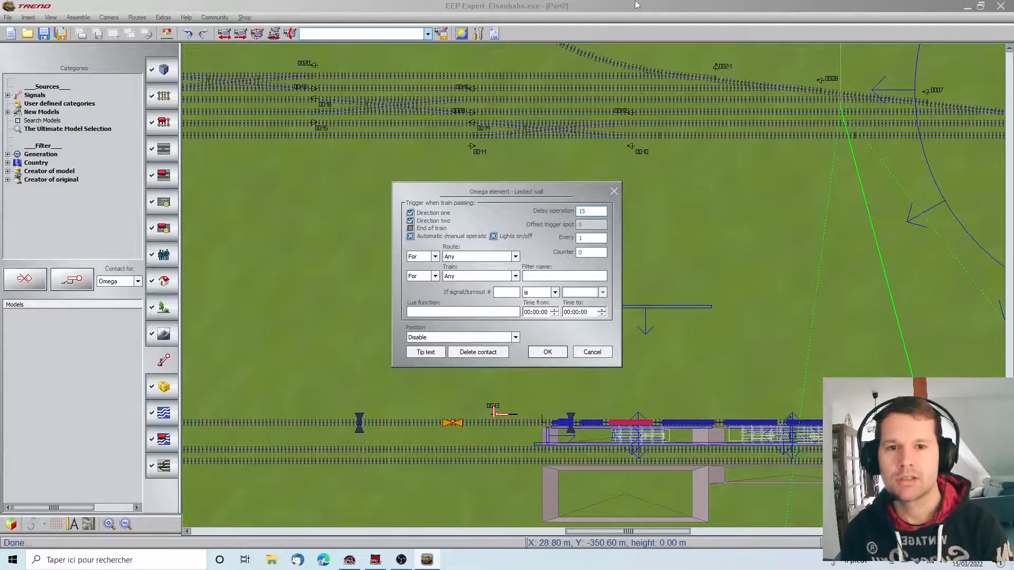
click(543, 352)
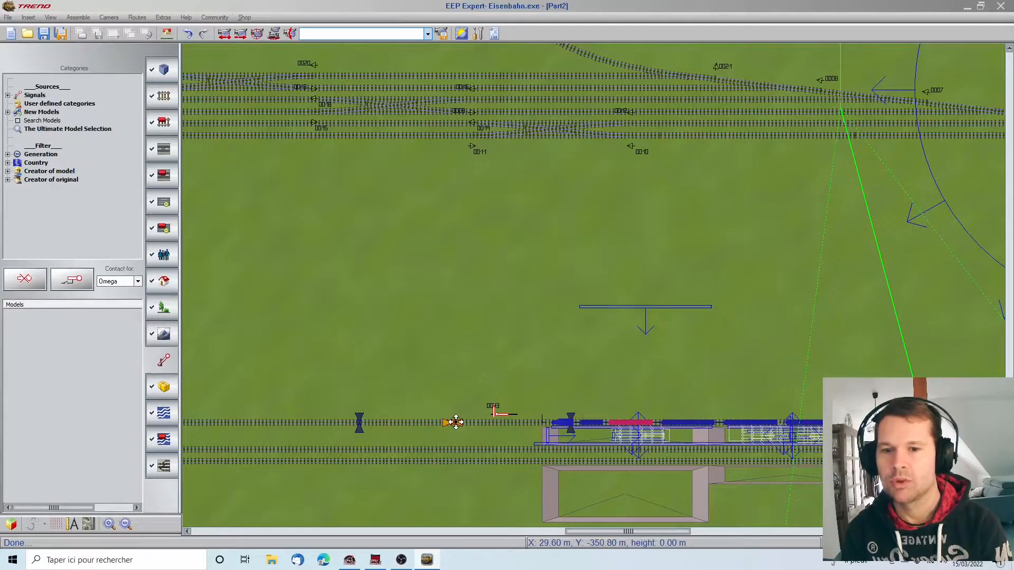
drag(456, 422, 570, 423)
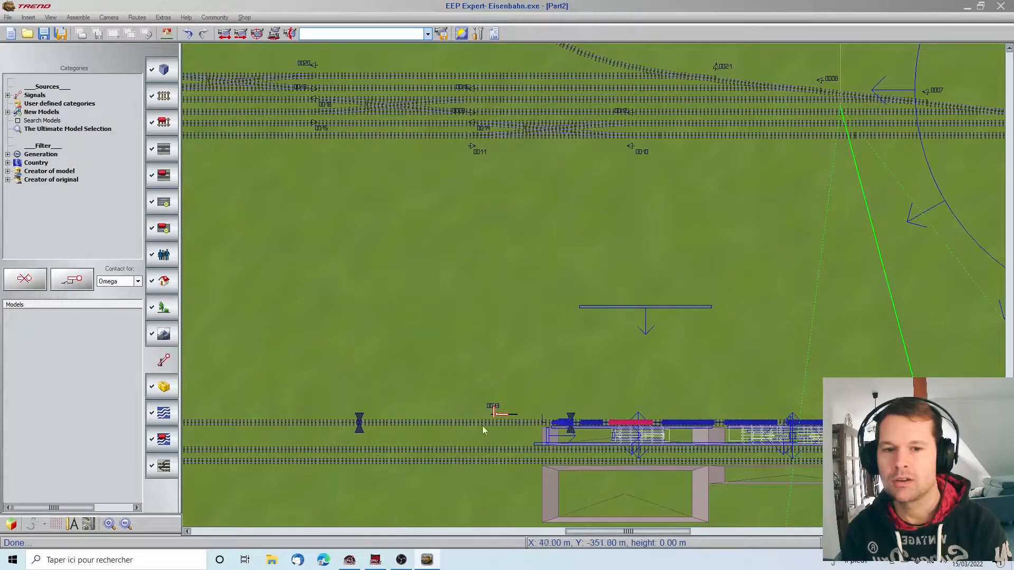
Place another Omega contact for the same limited wall on the station track and set its delay operation to 120.
click(658, 309)
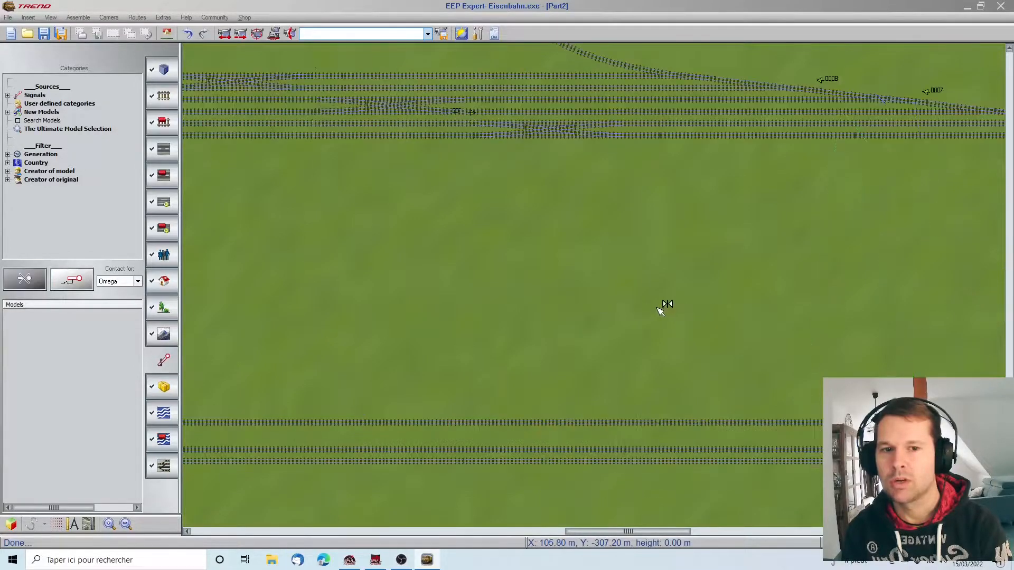
click(391, 424)
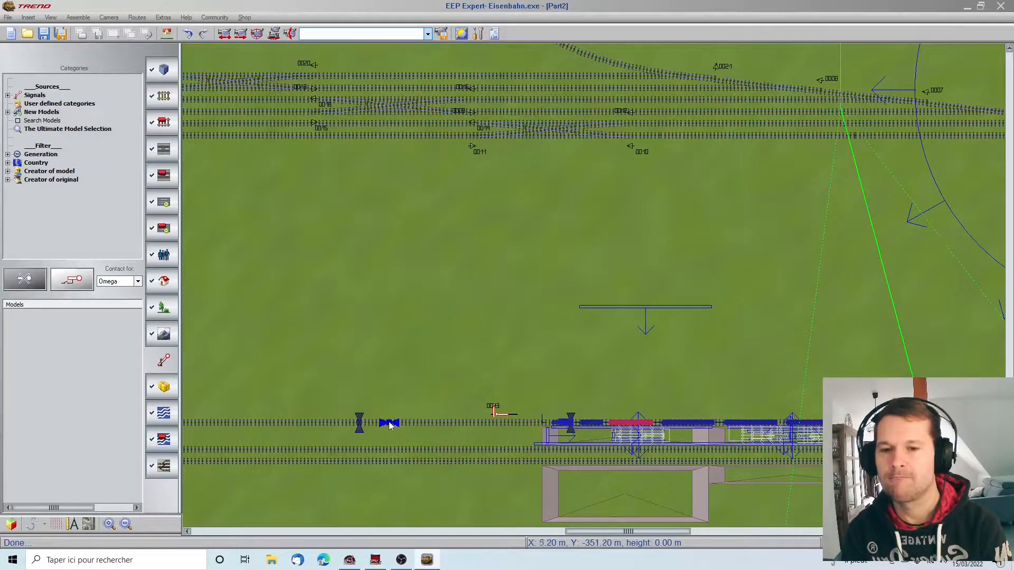
double_click(386, 423)
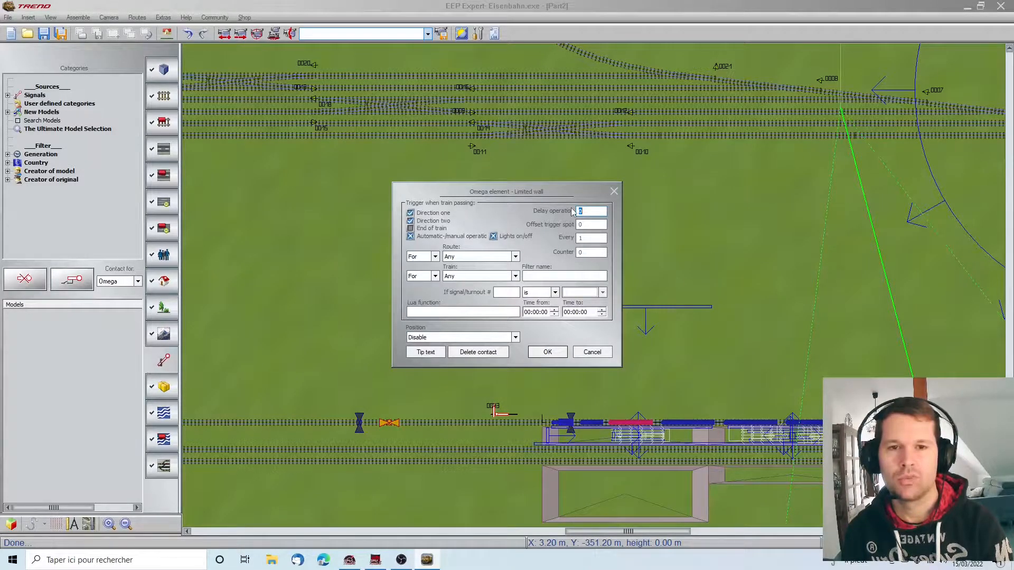
text(12)
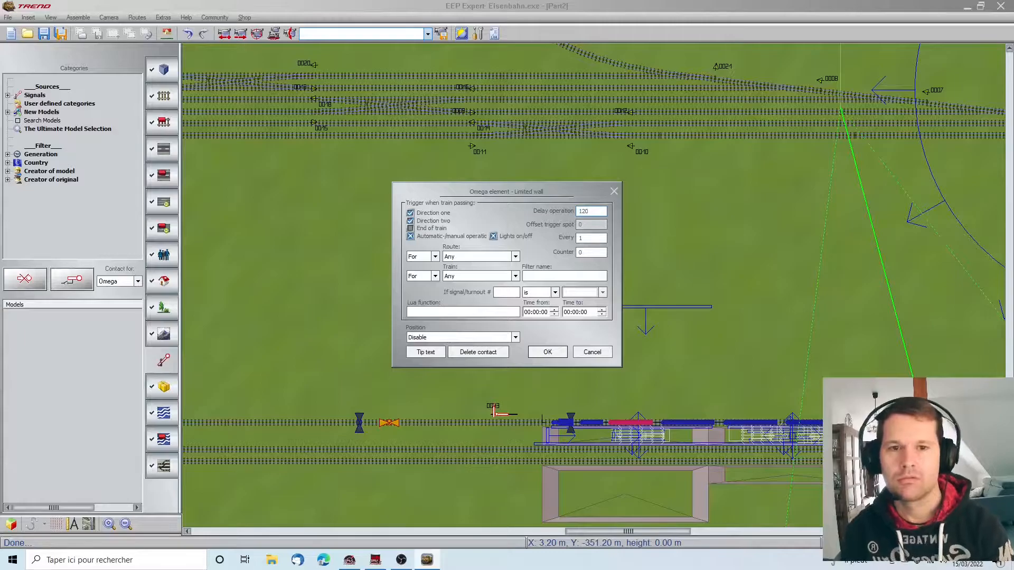
click(548, 352)
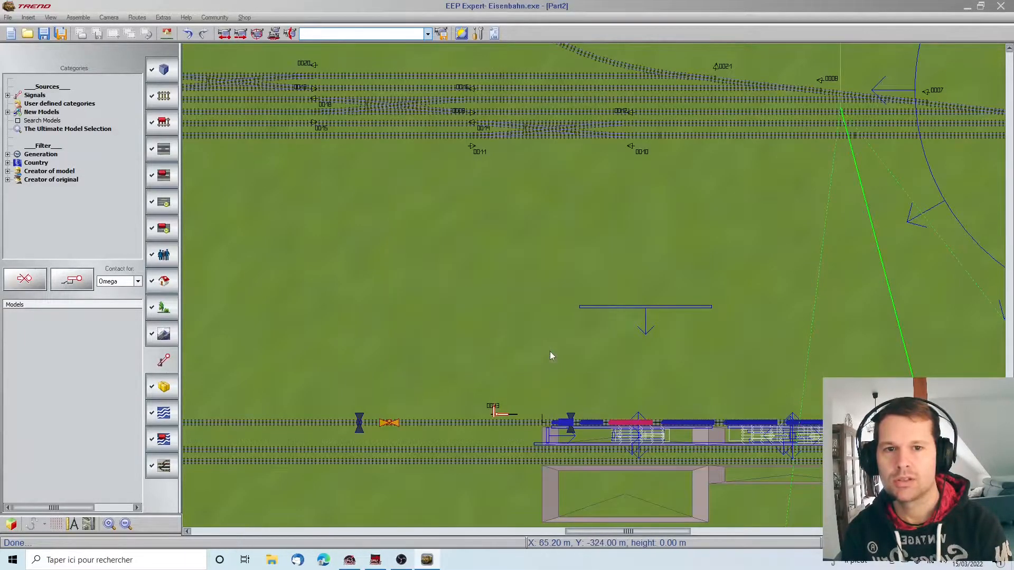
Set the position of the contact with the 120 delay to Enable and add it to the contact group at the parked train.
drag(389, 423, 442, 423)
click(442, 423)
click(514, 337)
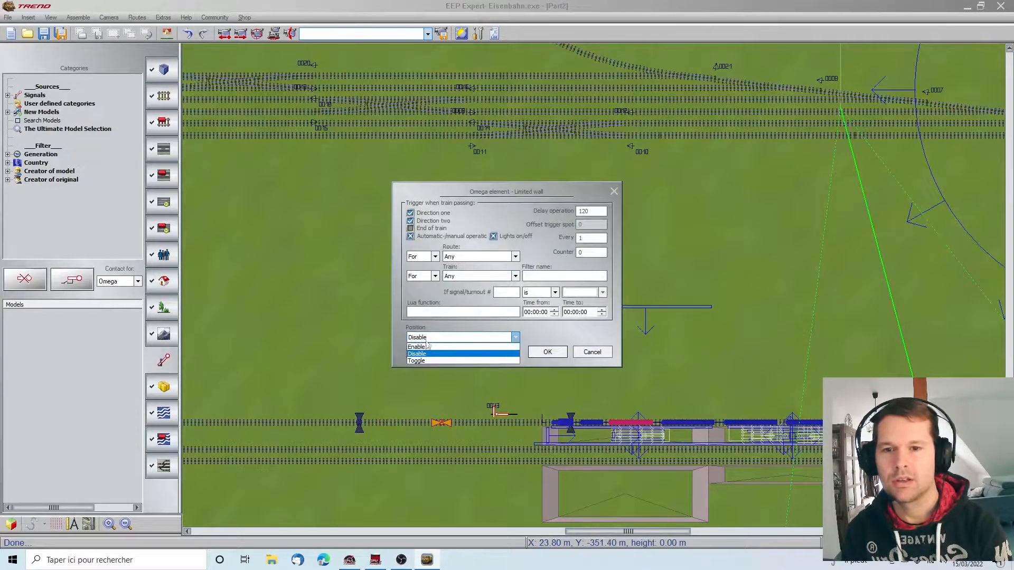
click(427, 349)
click(547, 352)
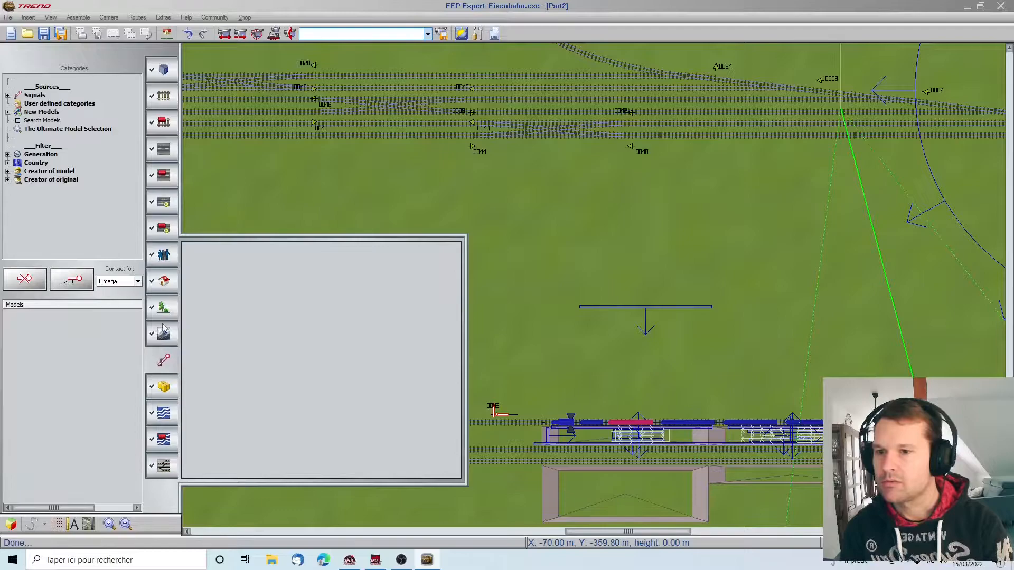
Place a second limited wall on the grass beside the first one and set its declination to 270.
click(158, 260)
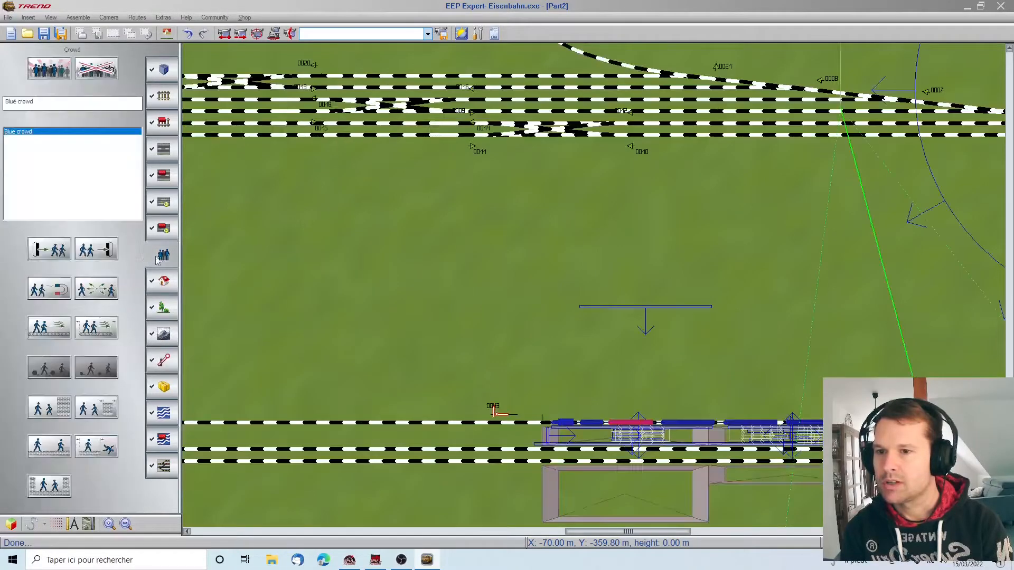
click(100, 404)
click(782, 275)
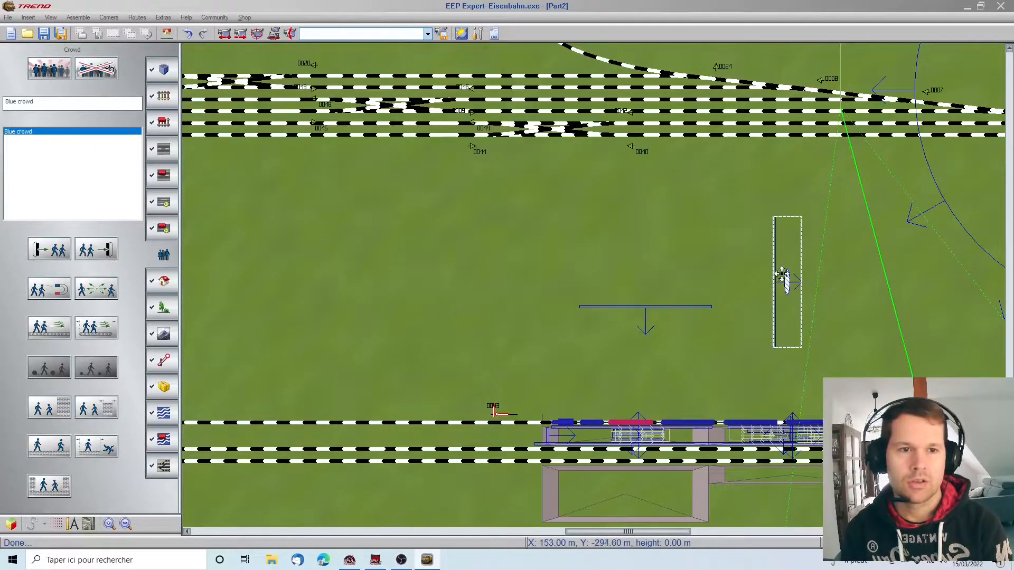
double_click(782, 273)
double_click(548, 214)
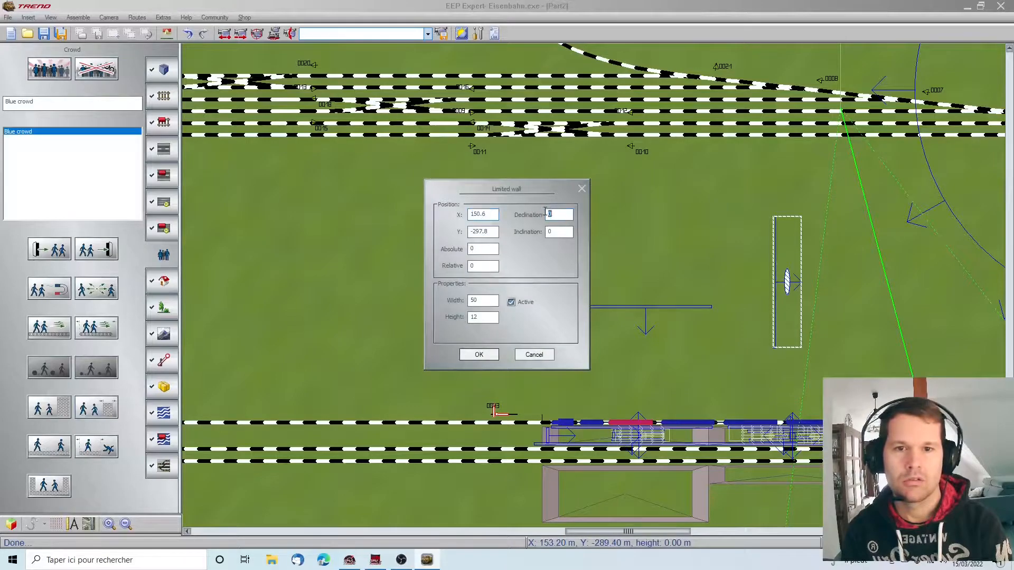
key(Return)
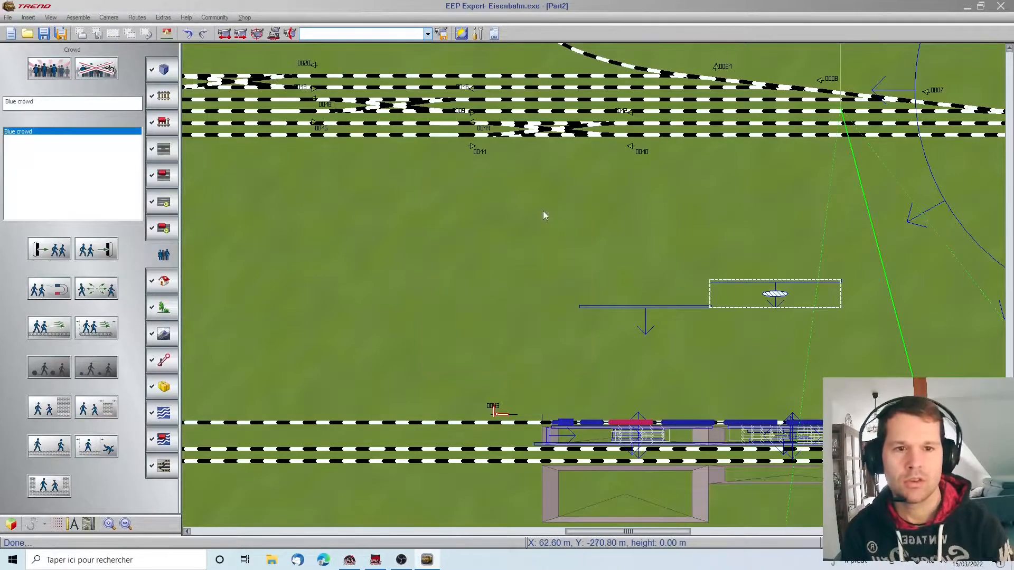
Set the relative height of the second limited wall on the grass to 0.8.
double_click(754, 301)
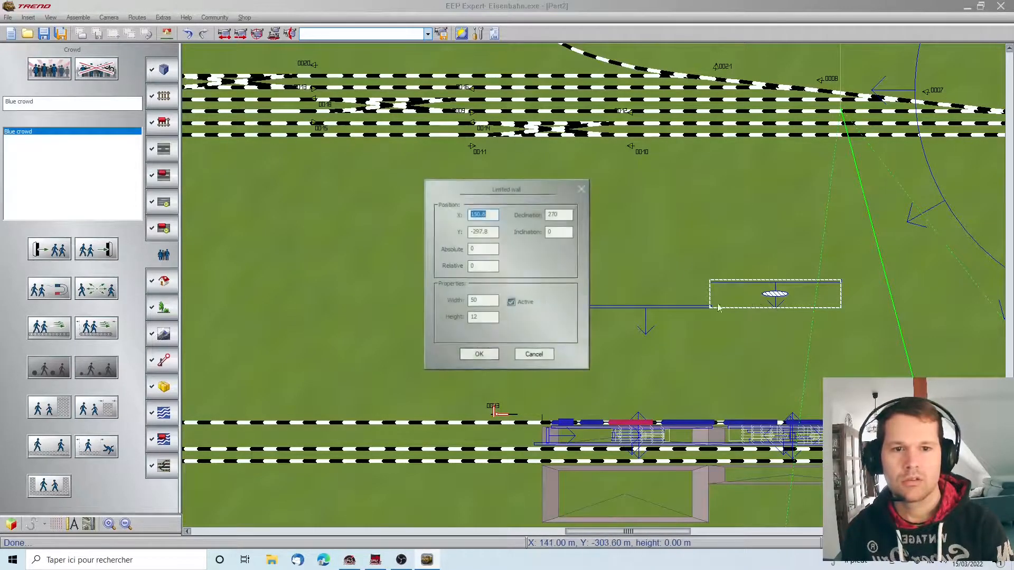
click(486, 266)
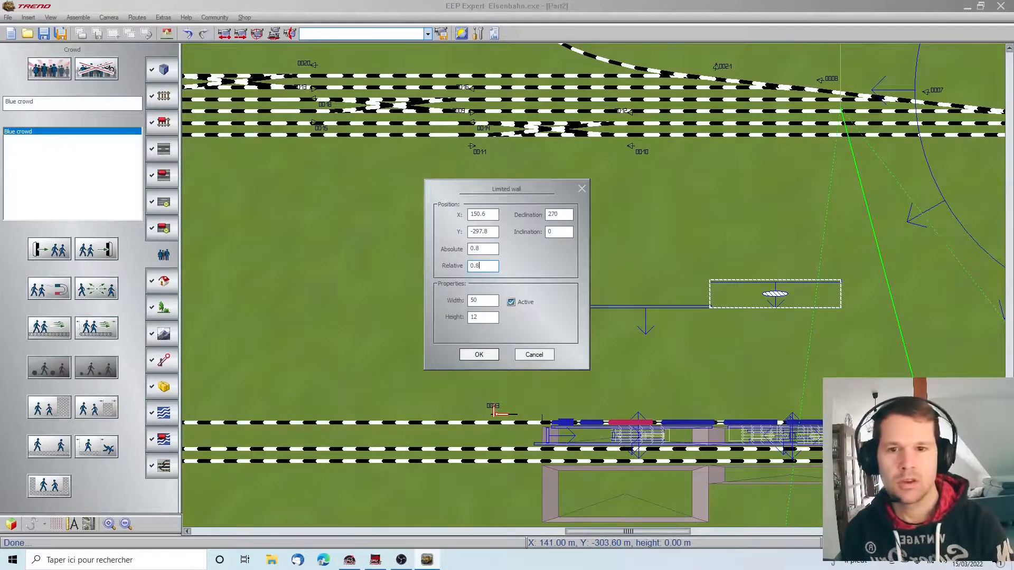
key(Return)
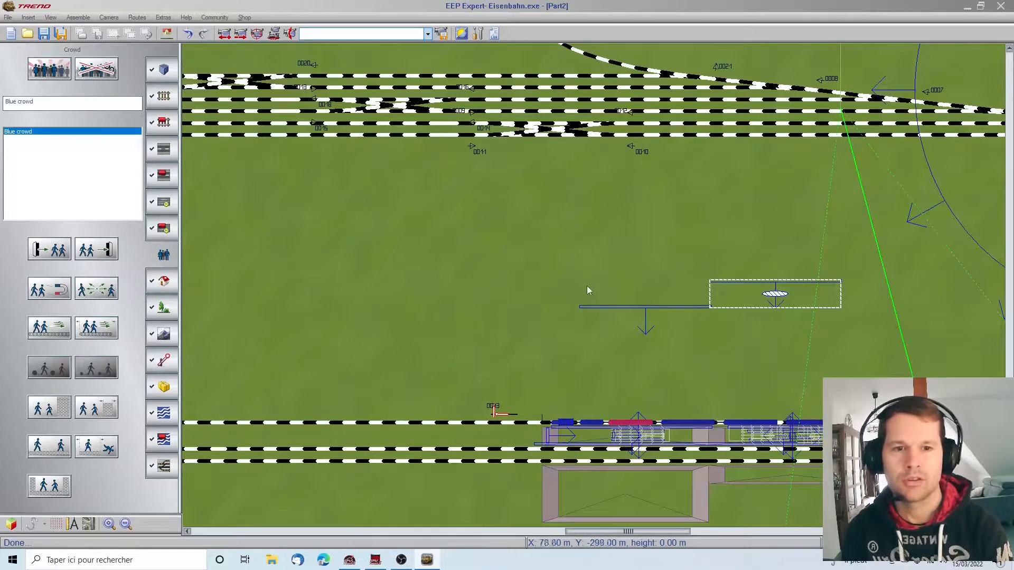
Edit the relative height of the first limited wall on the grass.
click(634, 307)
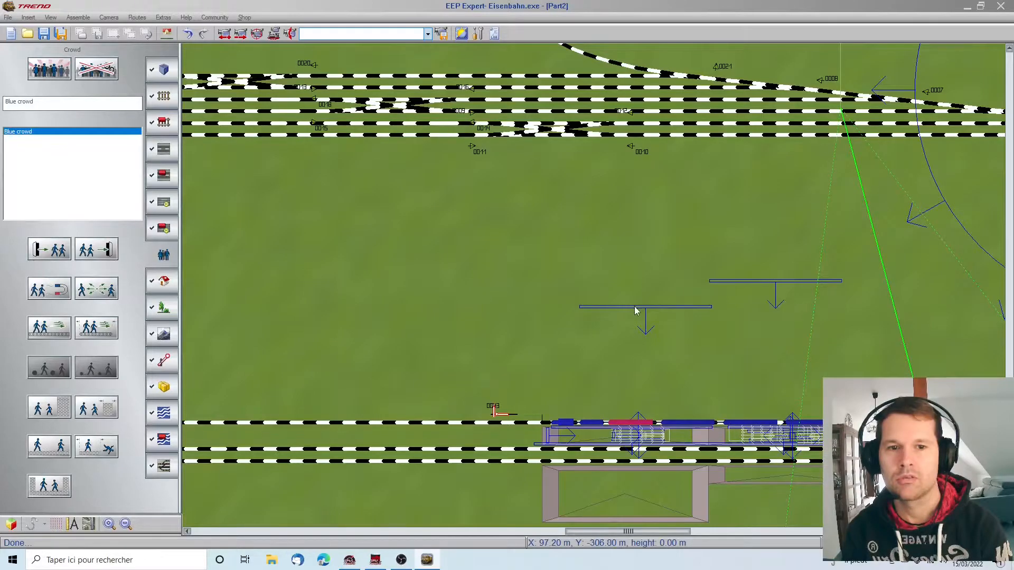
double_click(635, 309)
click(479, 266)
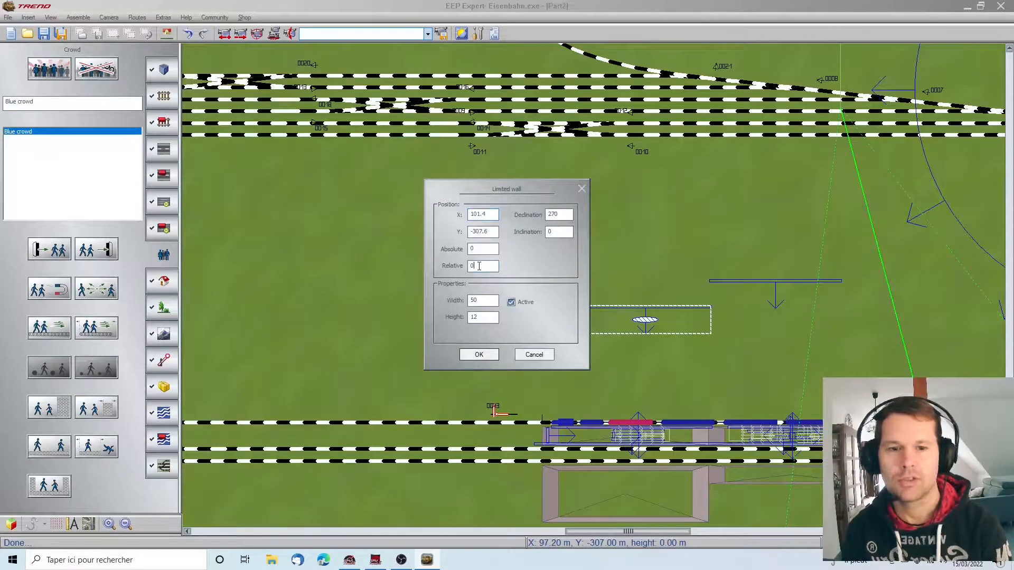
key(Return)
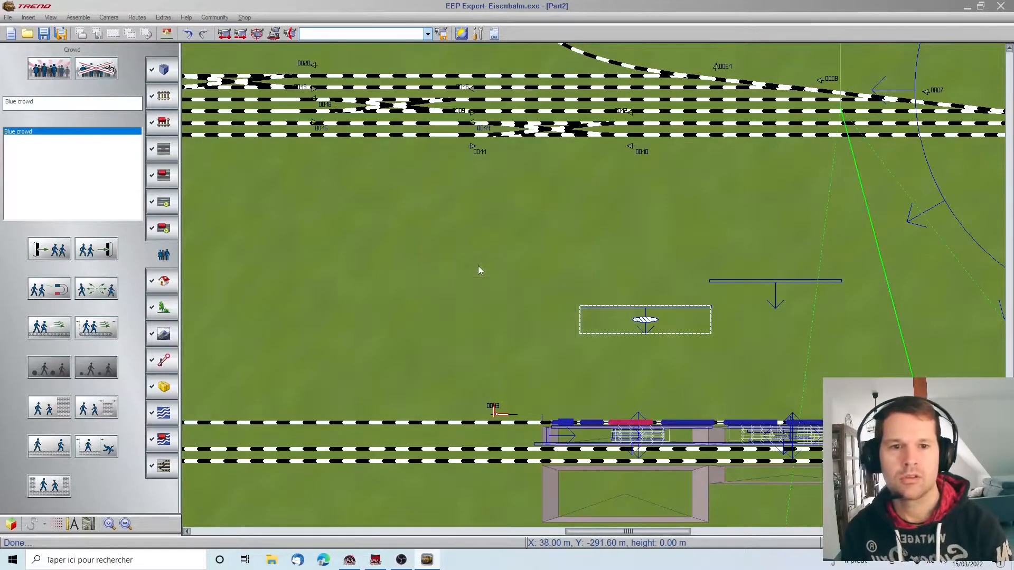
Place an Omega contact for the second grass wall on the station track, dismissing its settings without changes.
click(755, 282)
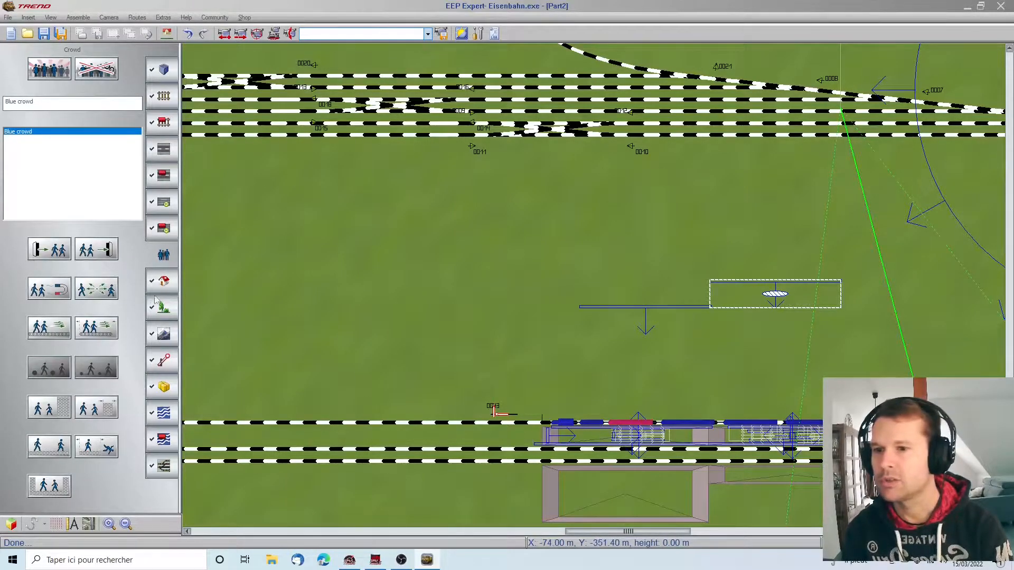
click(162, 362)
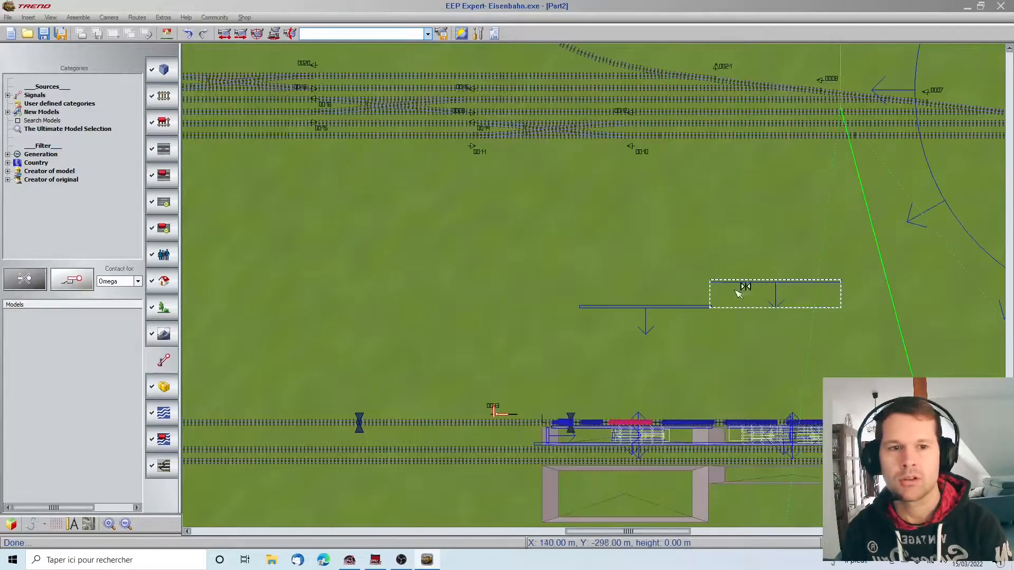
click(431, 422)
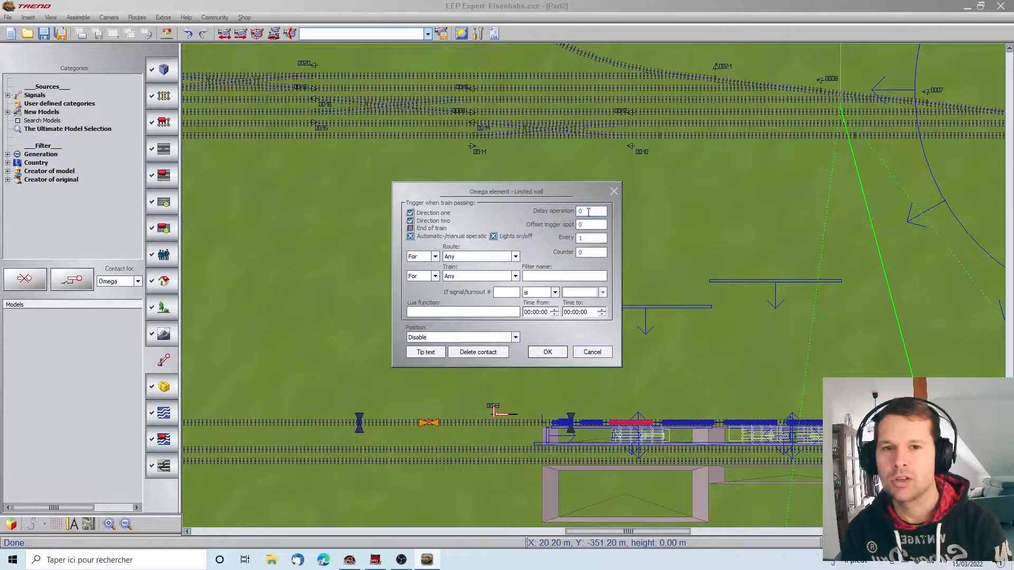
click(592, 352)
Open the contact group at the parked train and examine the delay and position settings of contacts 15 and 14.
click(571, 417)
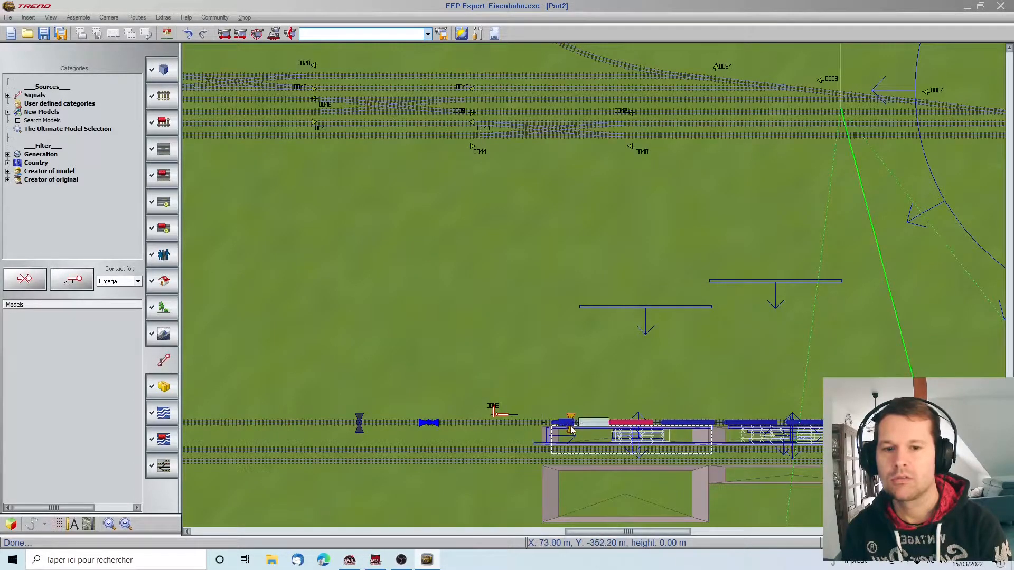
double_click(572, 428)
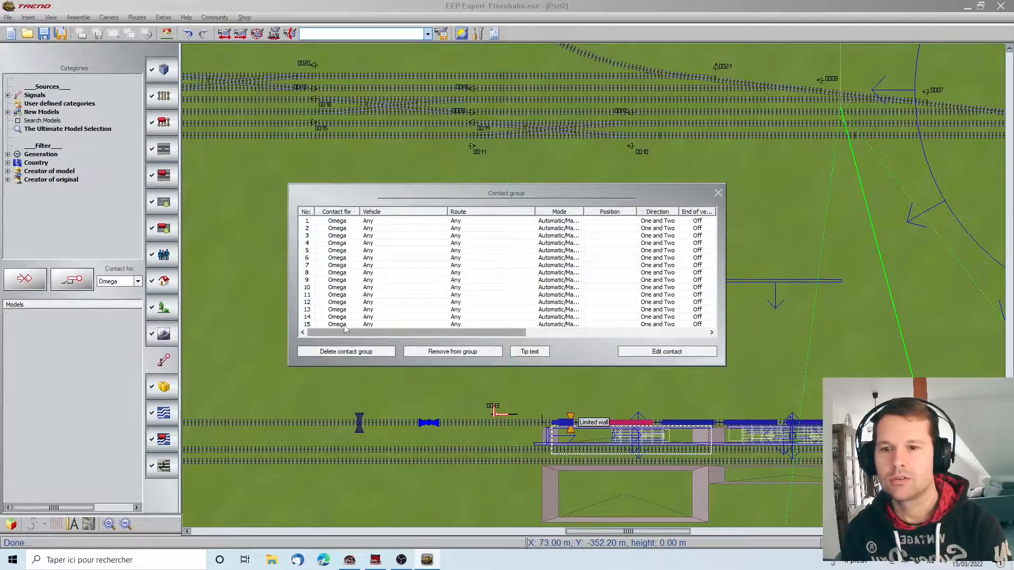
click(344, 326)
double_click(344, 326)
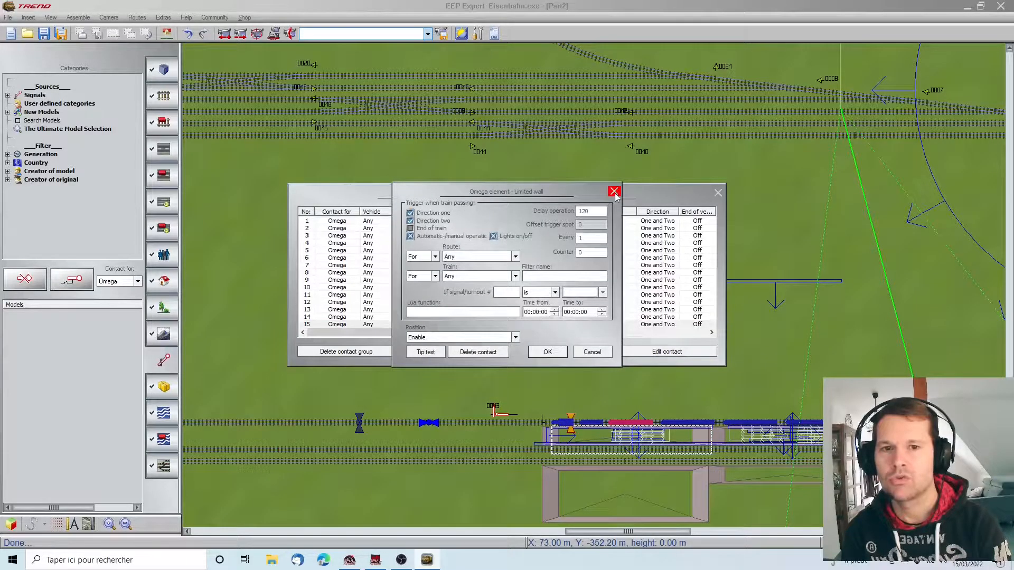
click(614, 194)
click(336, 317)
double_click(335, 317)
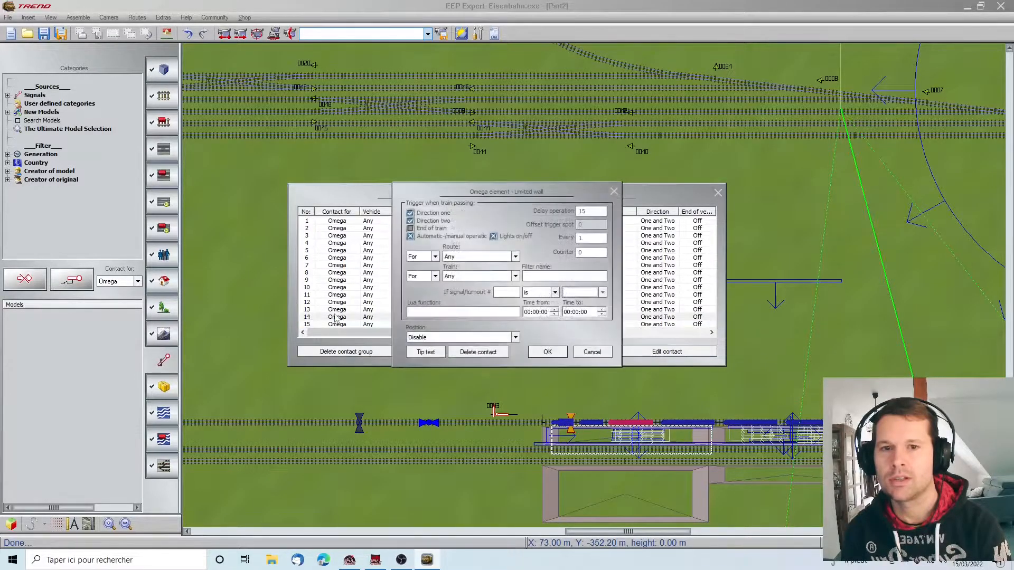
click(614, 192)
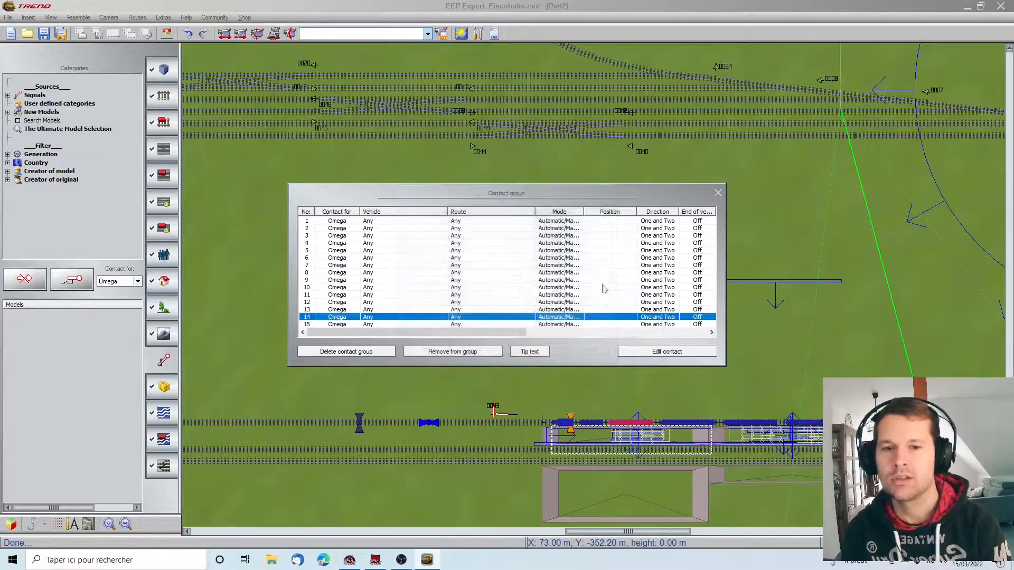
Set the second grass wall's Disable contact to a delay of 15 and move it into the contact group at the train.
click(717, 193)
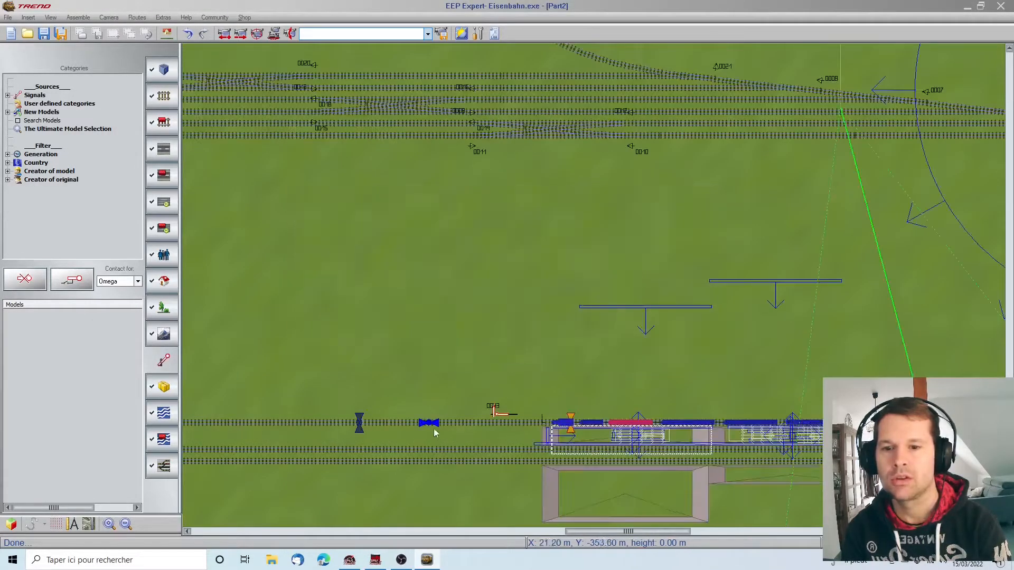
click(427, 424)
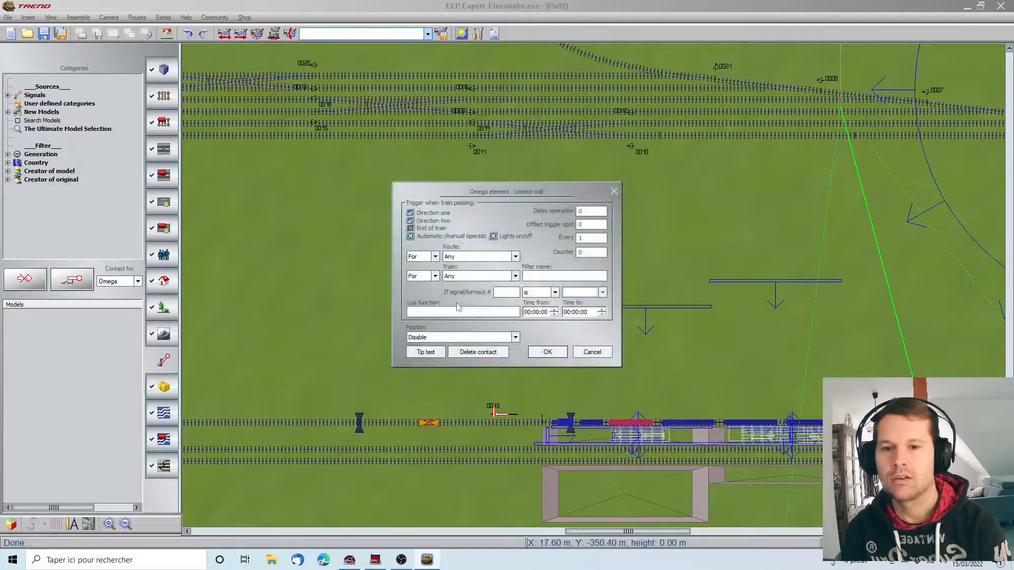
text(15)
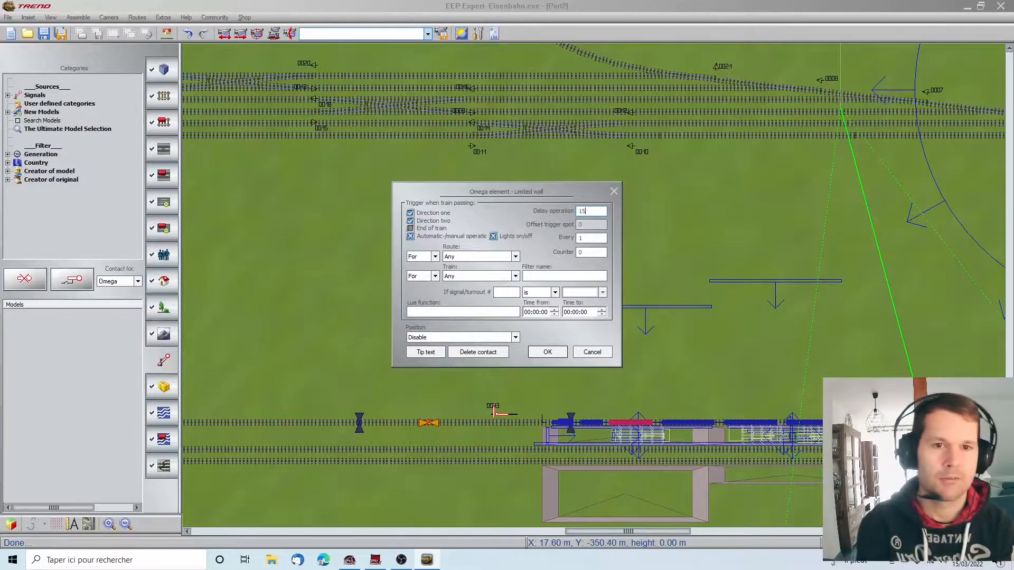
click(547, 352)
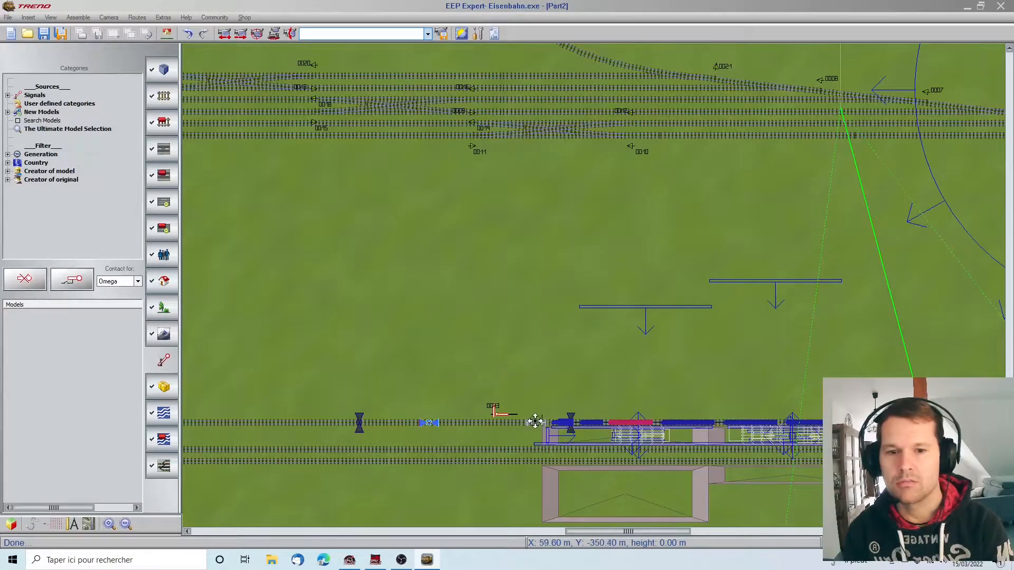
Add another contact for the second grass wall with delay 120 and position Enable, and move it into the train's contact group.
click(777, 280)
click(764, 287)
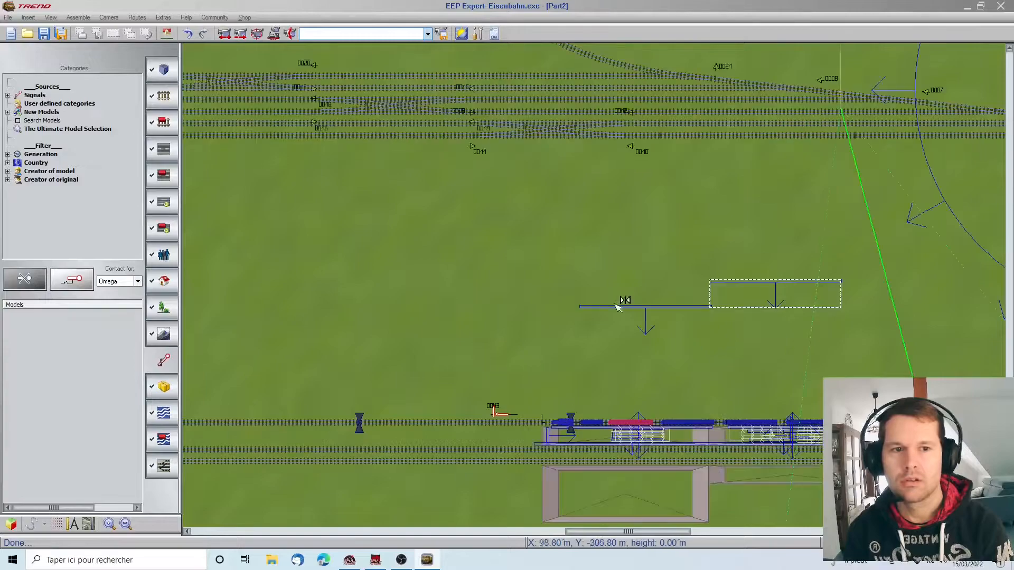
click(429, 423)
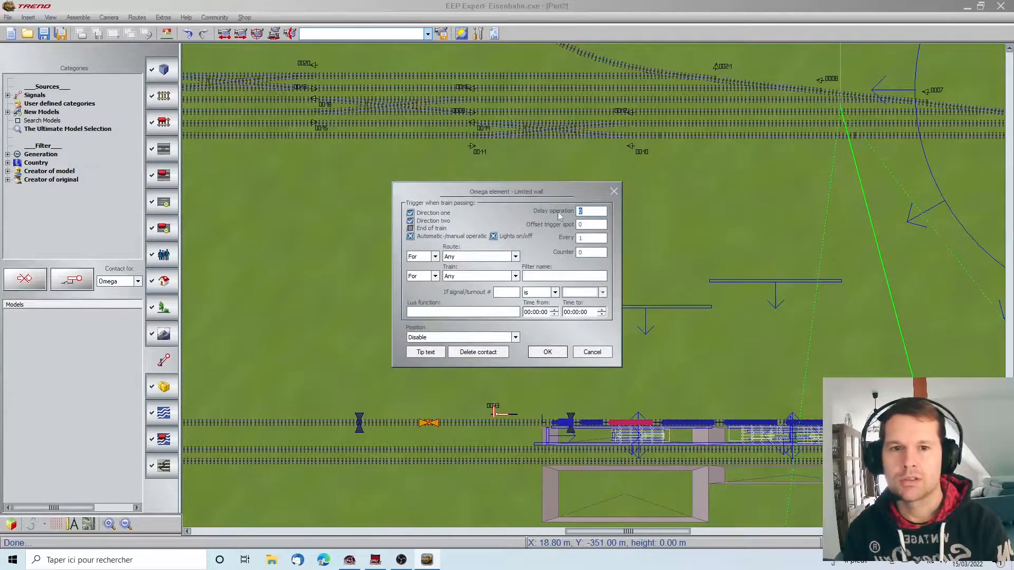
text(120)
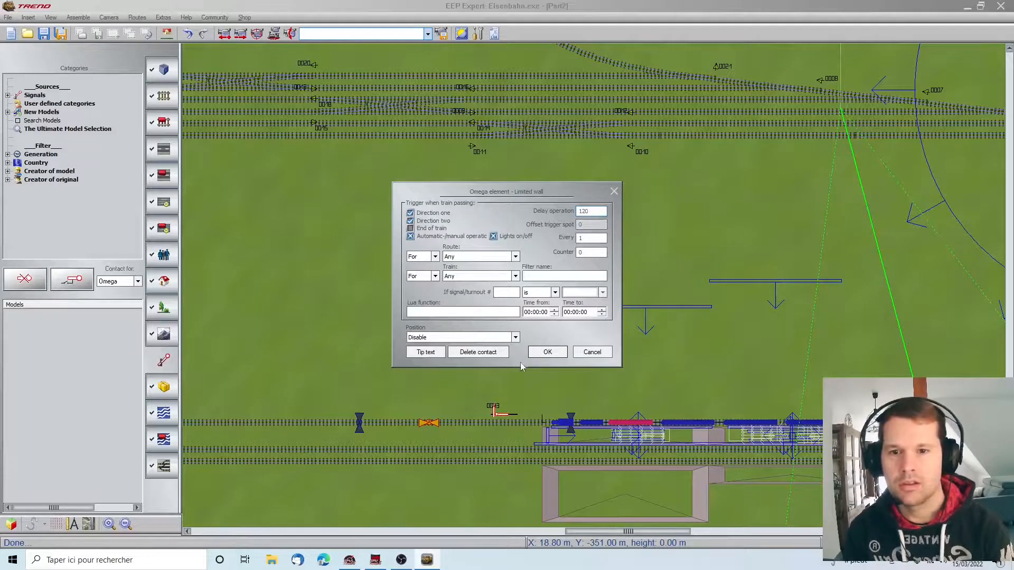
click(488, 338)
click(490, 352)
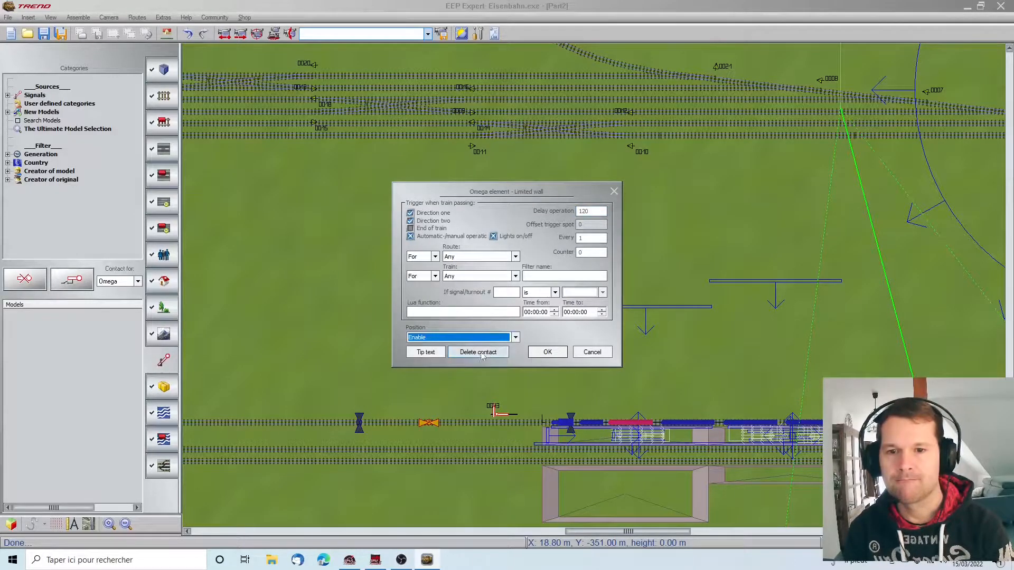
click(547, 351)
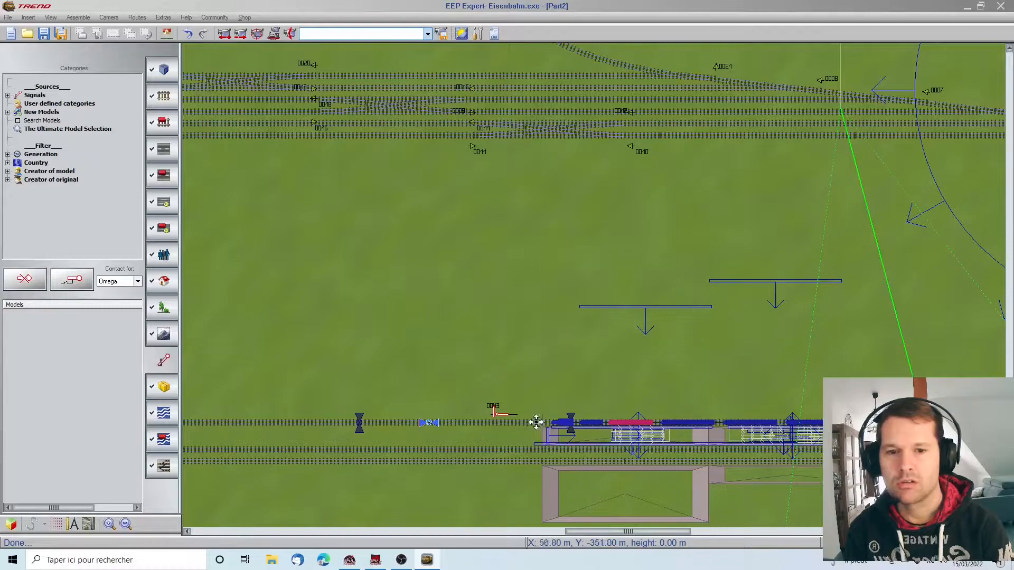
key(Delete)
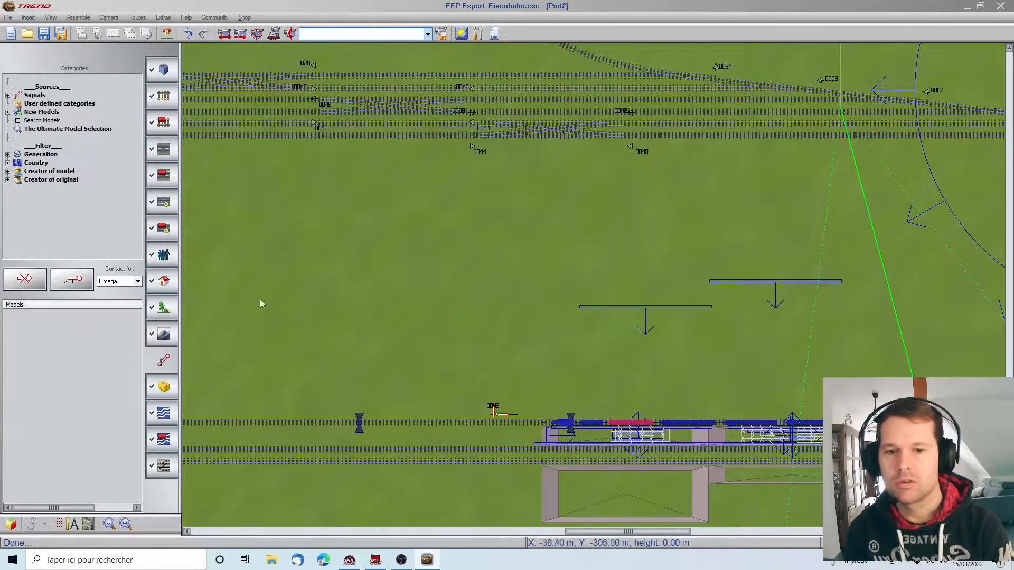
Place a third limited wall on the grass and set its width to 50, relative height to 0.8 and declination to 270.
click(164, 255)
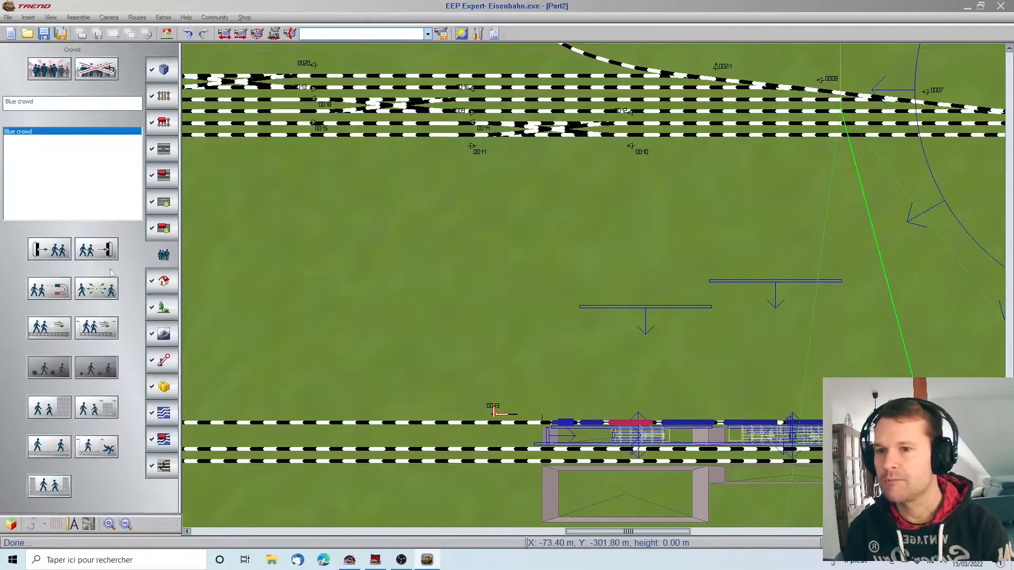
click(96, 407)
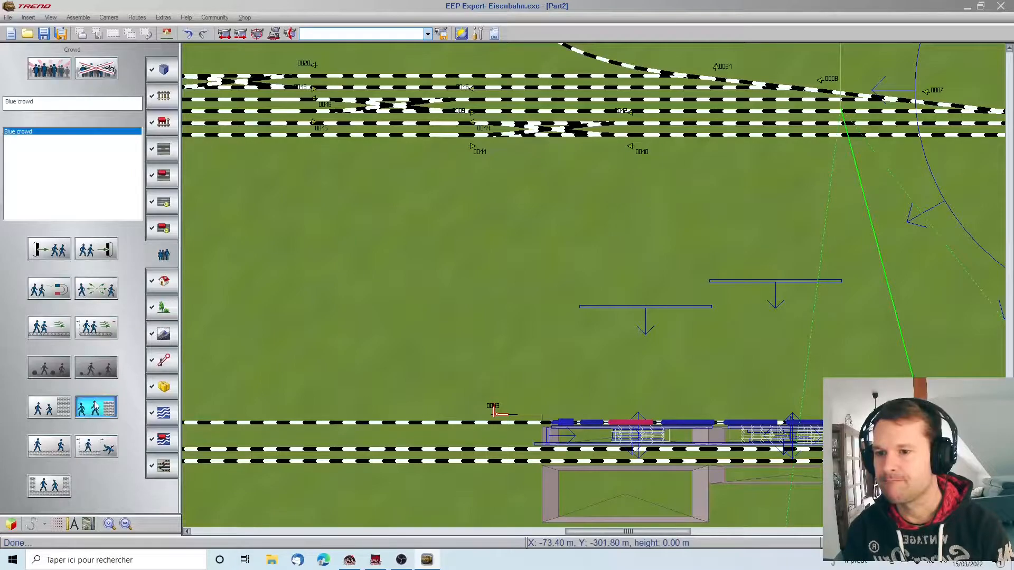
click(894, 319)
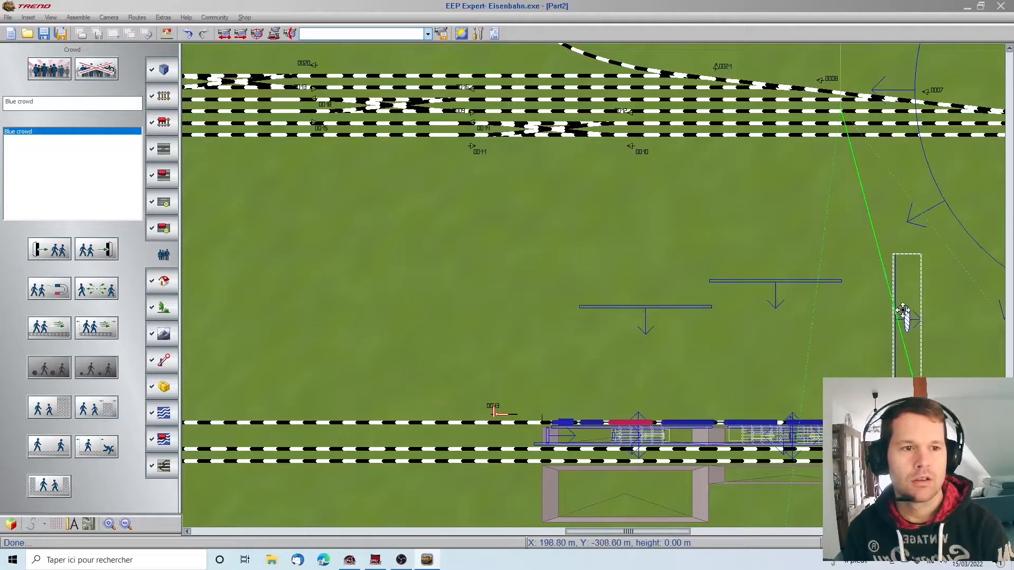
double_click(904, 305)
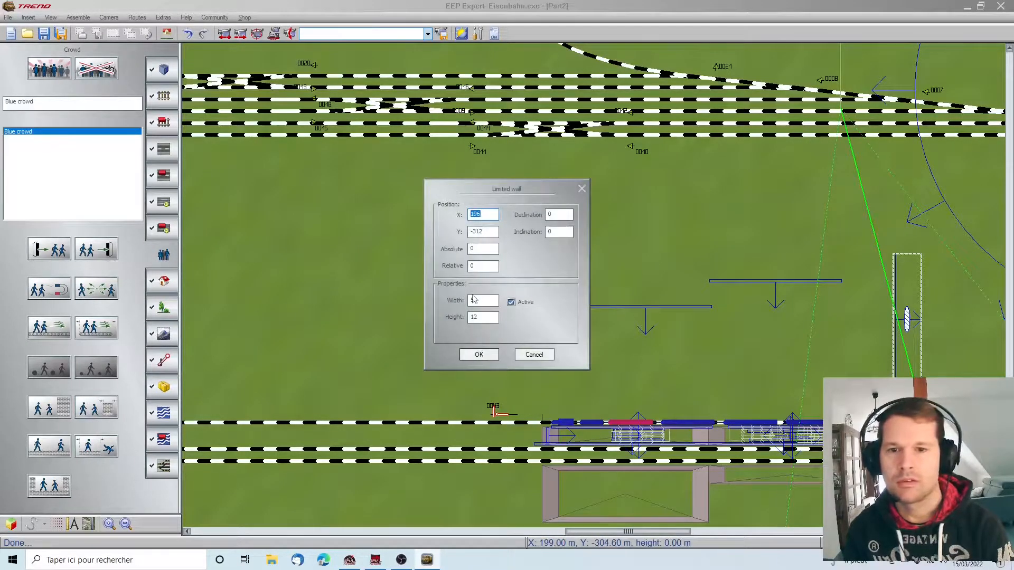
click(493, 247)
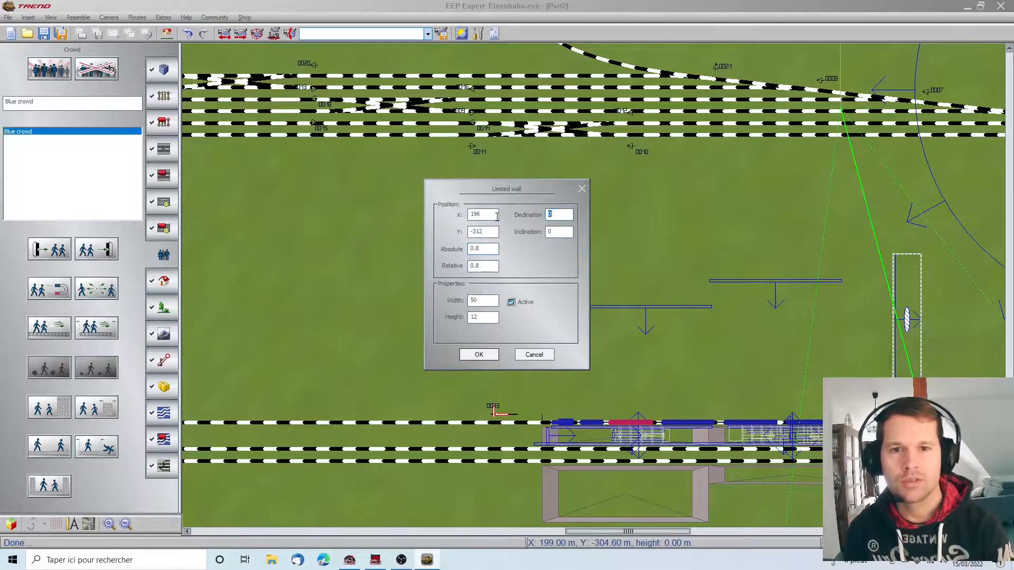
key(Return)
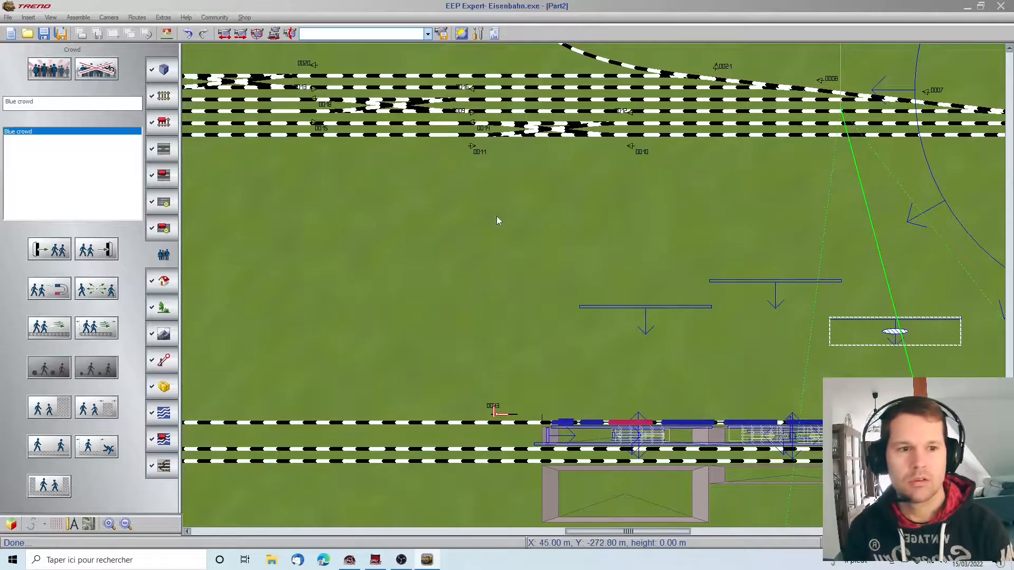
Add an Omega contact for the third grass wall with delay 15 and position Disable, and move it into the train's contact group.
click(164, 361)
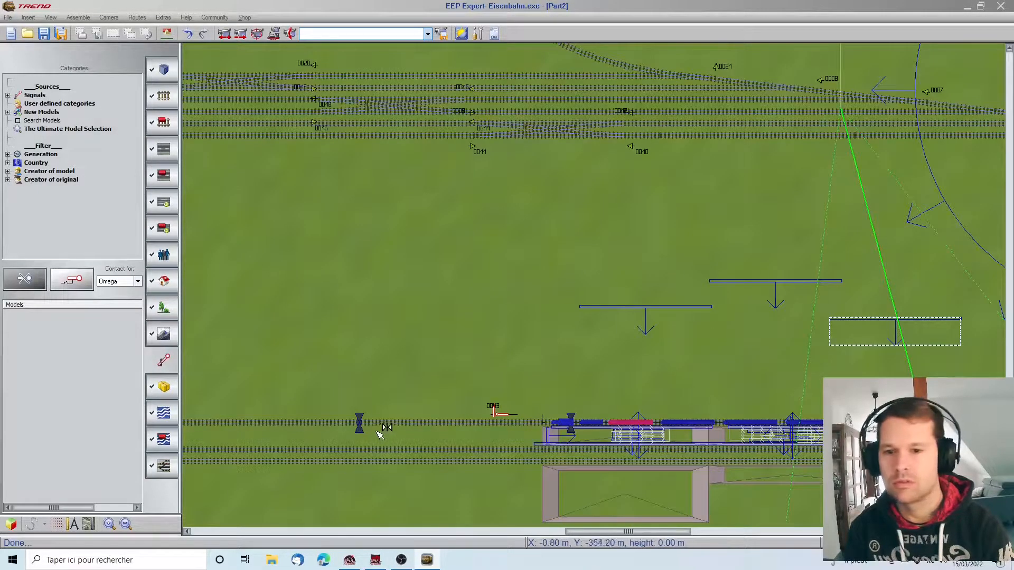
click(394, 424)
click(392, 423)
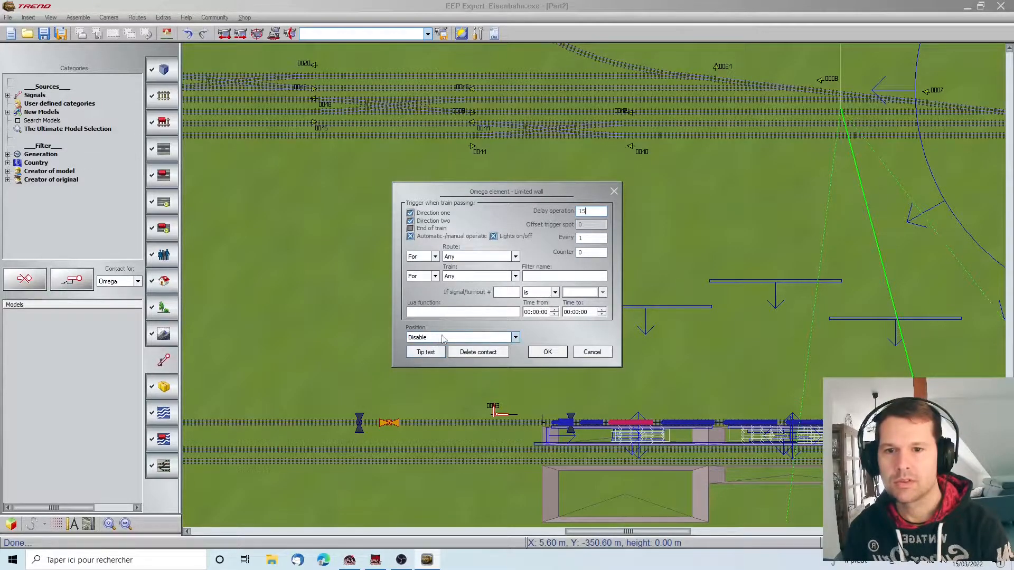
click(535, 354)
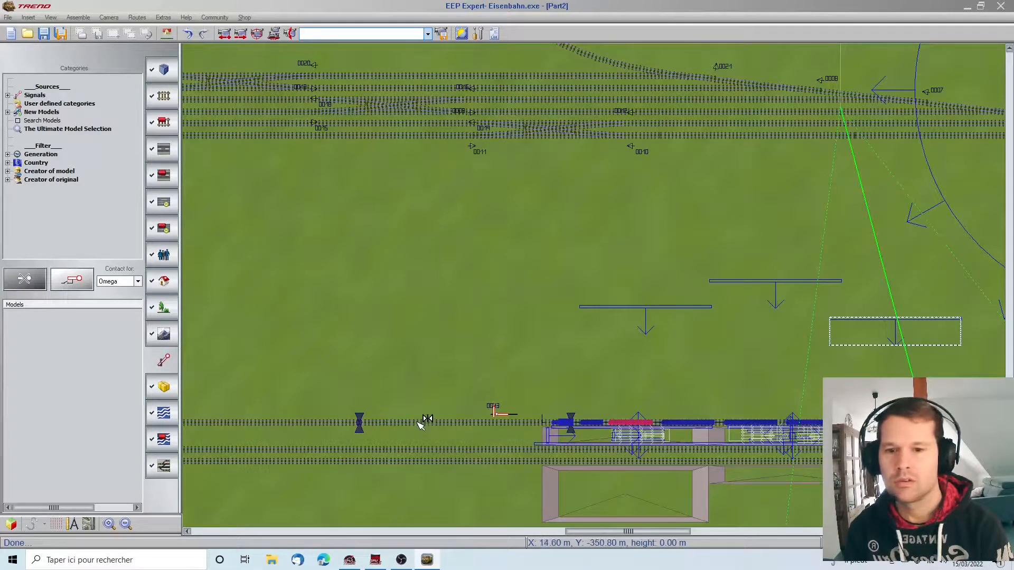
Add a second contact for the third grass wall with delay 120 and position Enable, and move it into the train's contact group.
click(414, 423)
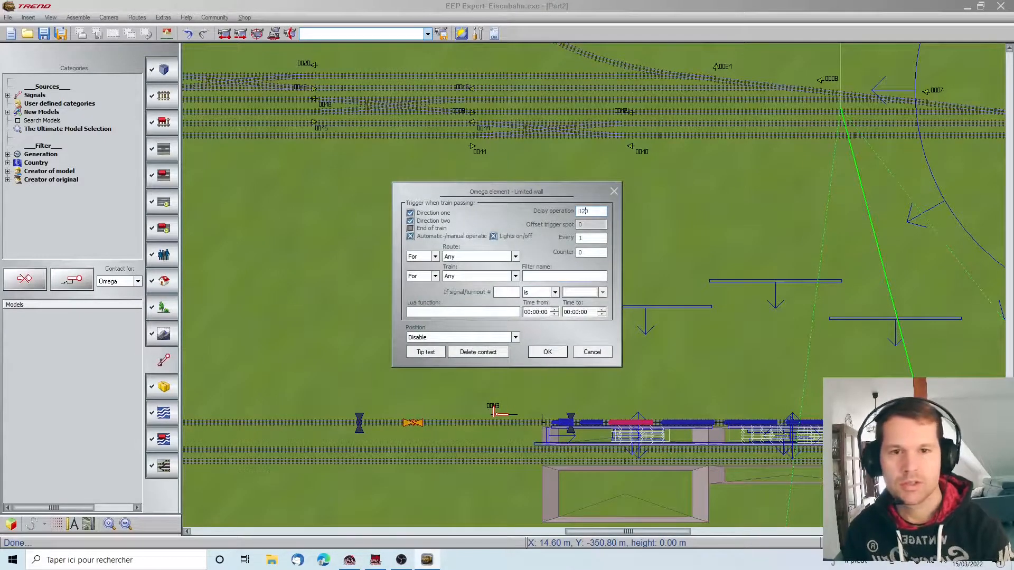
click(478, 336)
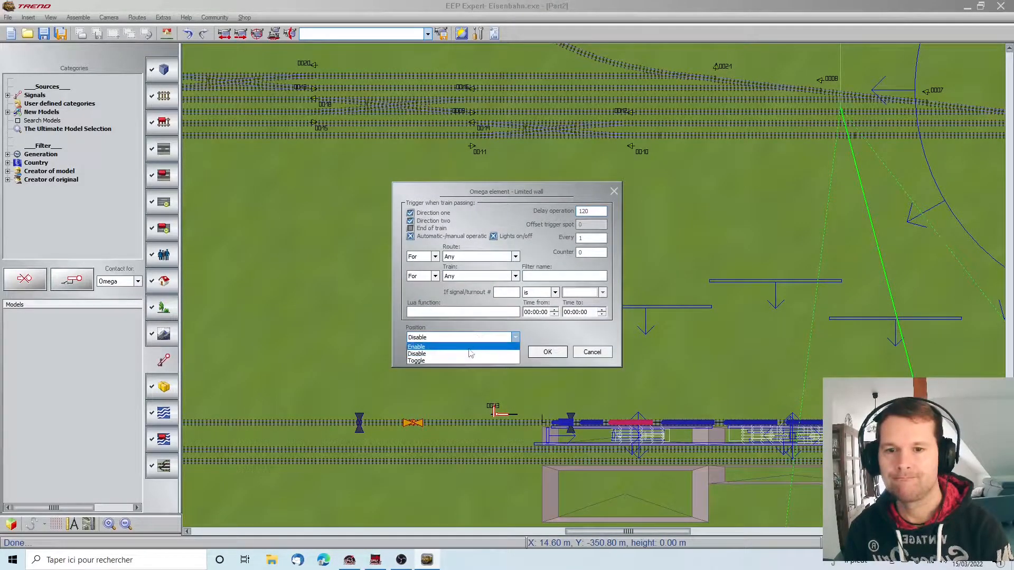
click(460, 351)
click(546, 352)
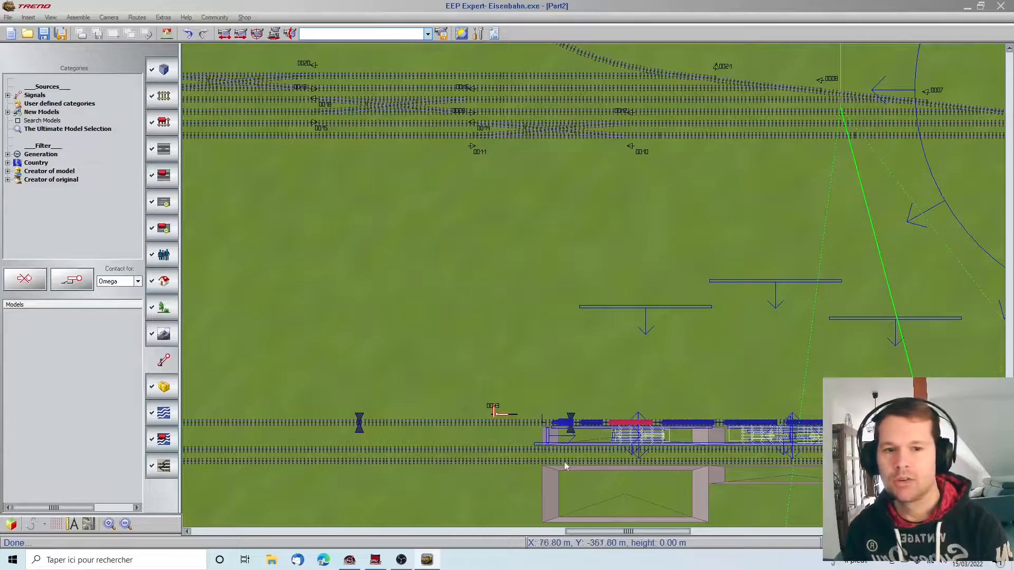
Switch to the 3D view and narrow the third limited wall on the grass to a width of about 17.41.
click(16, 525)
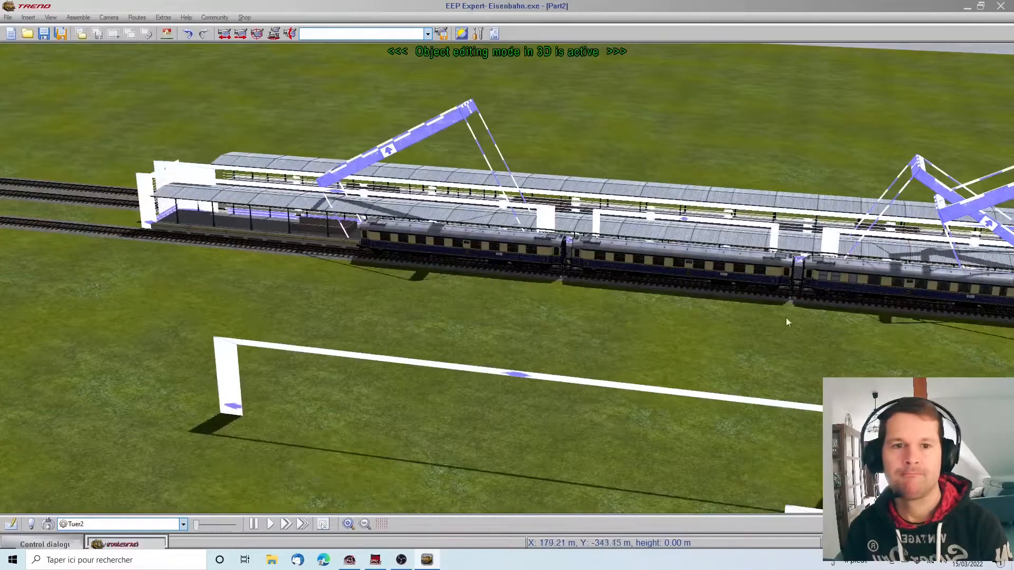
key(Right)
scroll(735, 372, down, 3)
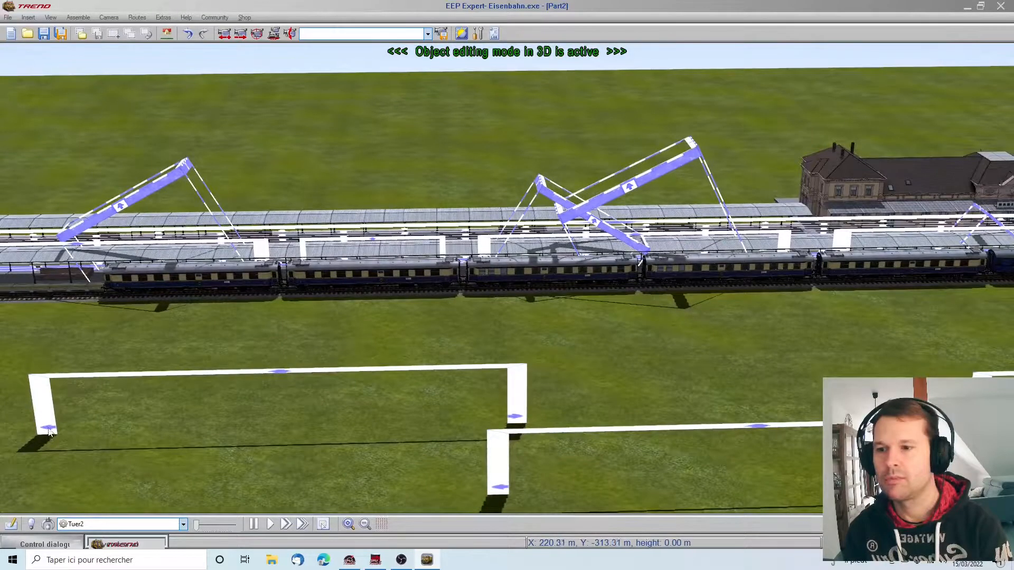
click(49, 426)
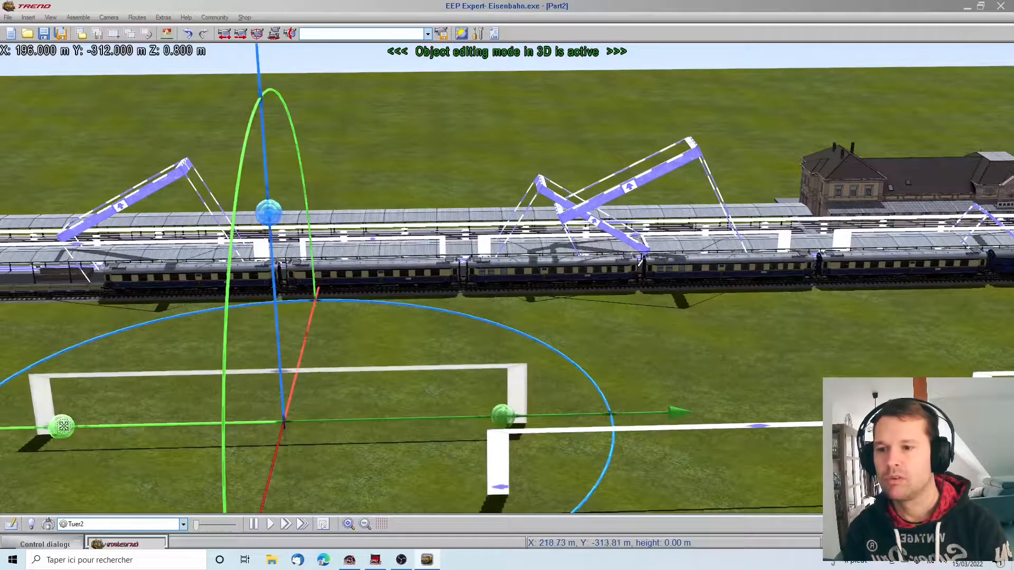
drag(49, 426, 174, 426)
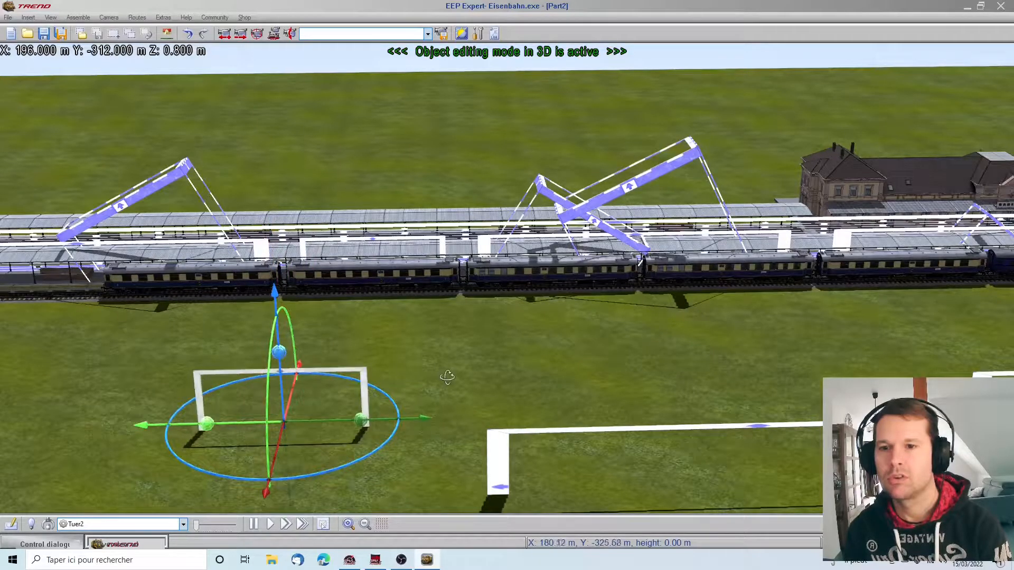
Move the narrowed wall from the grass to the platform edge beside the train's rear carriages, at about X 201, Y -353.6.
right_drag(445, 378, 340, 386)
drag(517, 475, 475, 495)
drag(711, 506, 371, 345)
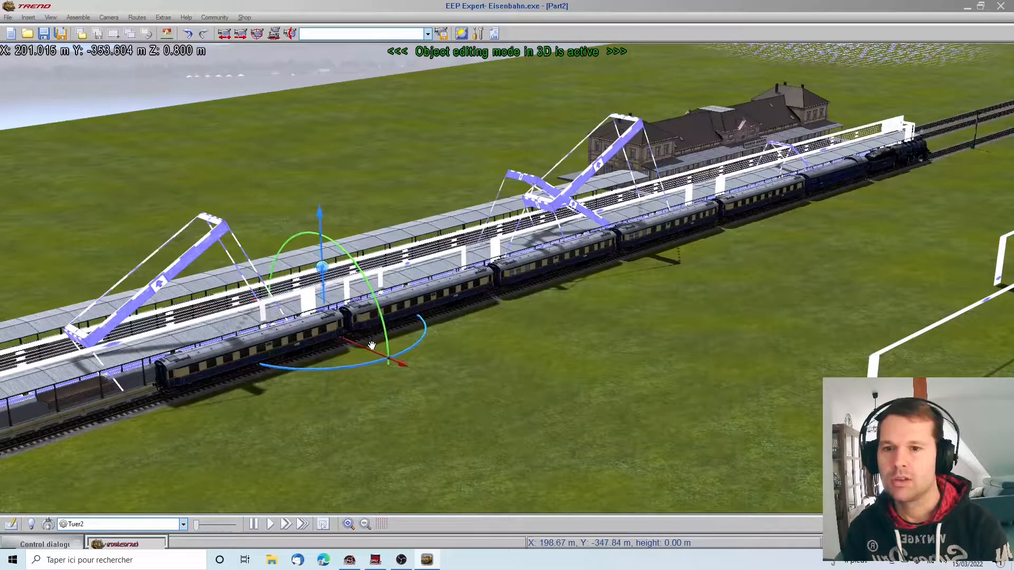
middle_drag(614, 425, 728, 418)
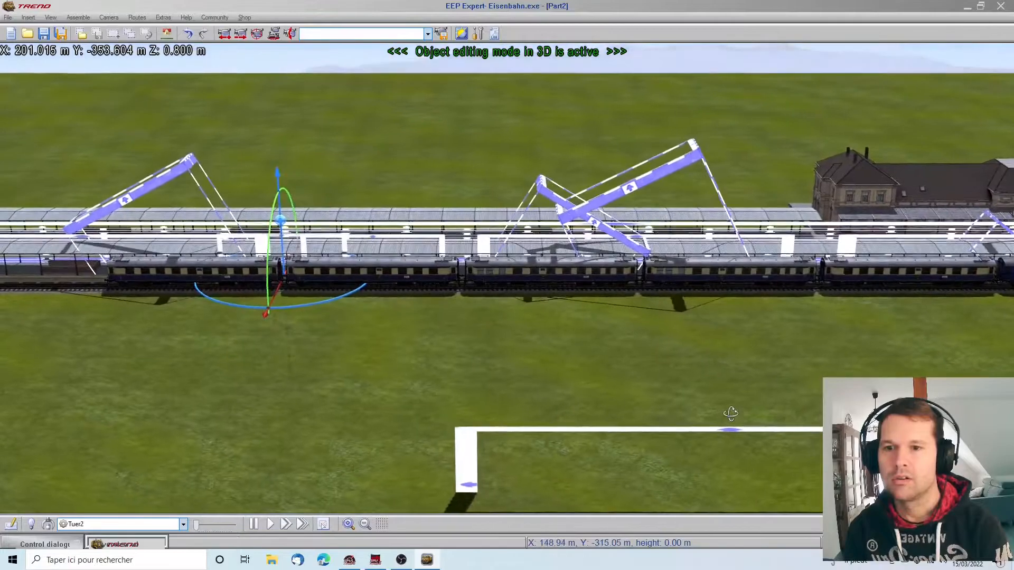
Set the Y position of the narrowed wall at the platform edge to -353.1.
right_click(281, 283)
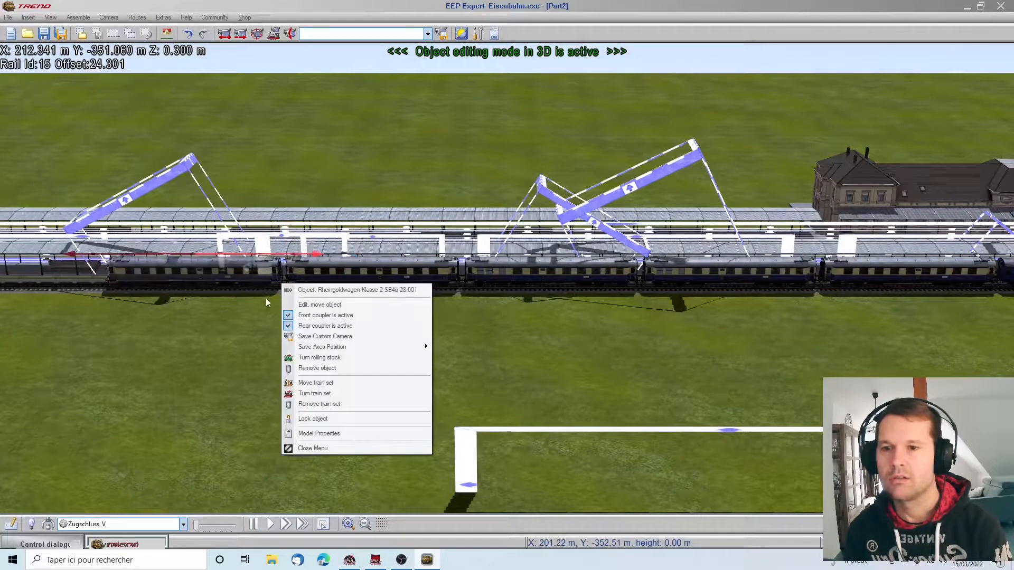
click(284, 239)
right_click(284, 239)
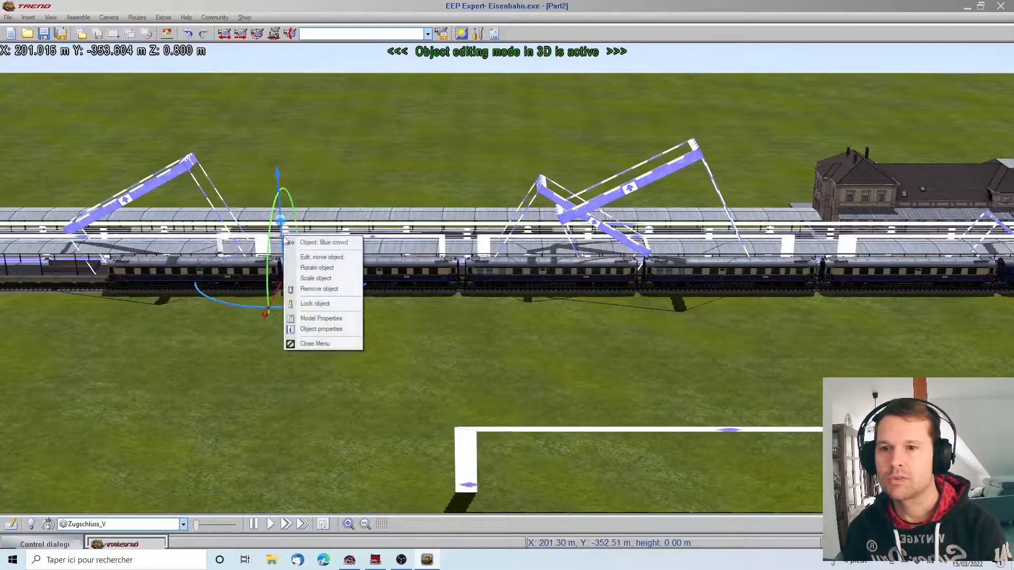
click(318, 328)
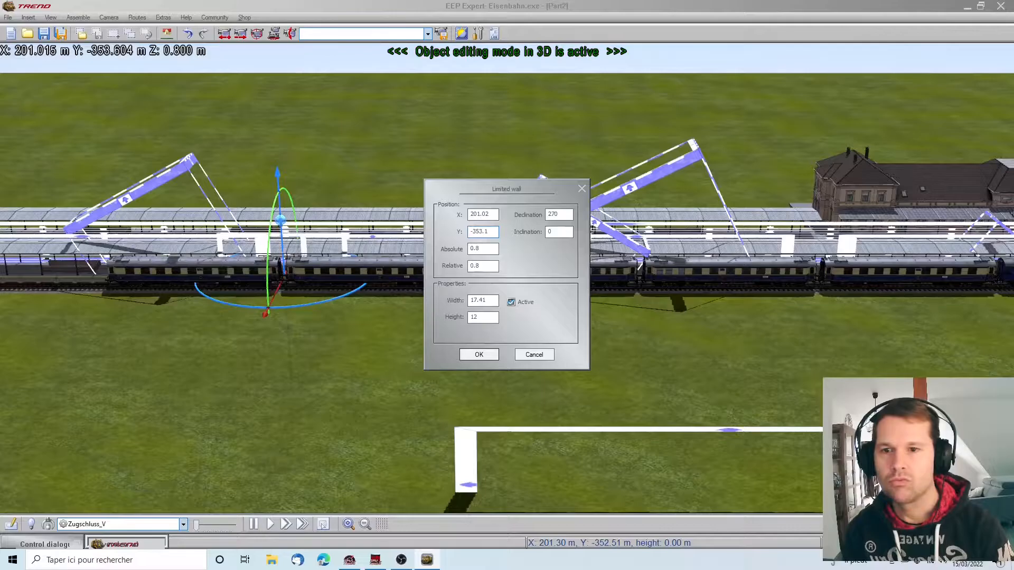
key(Return)
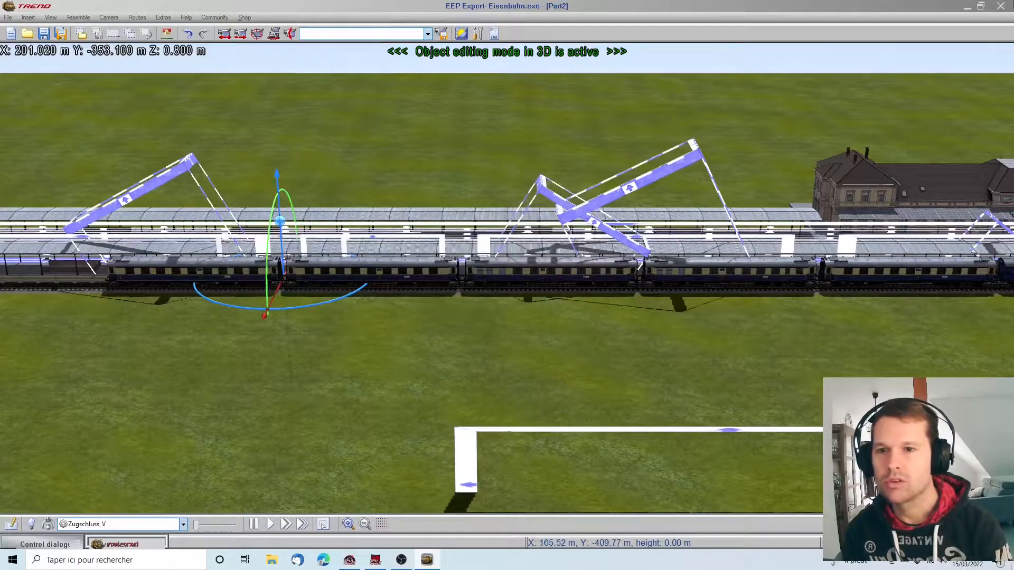
Inspect the gap between the platform edge and the carriages up close, and check the properties of an object there without changing them.
middle_drag(380, 378, 158, 360)
scroll(502, 335, up, 10)
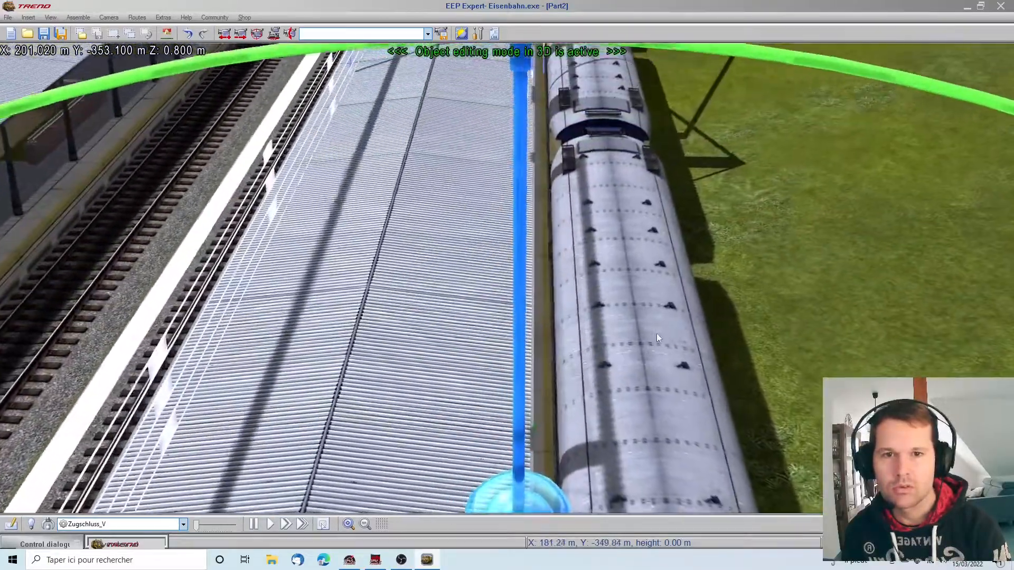
middle_drag(658, 338, 88, 179)
right_click(88, 179)
click(121, 258)
click(535, 354)
Set the Y position of the narrowed limited wall beside the rear carriages to -353.2.
middle_drag(388, 442, 375, 271)
scroll(220, 248, down, 10)
click(407, 233)
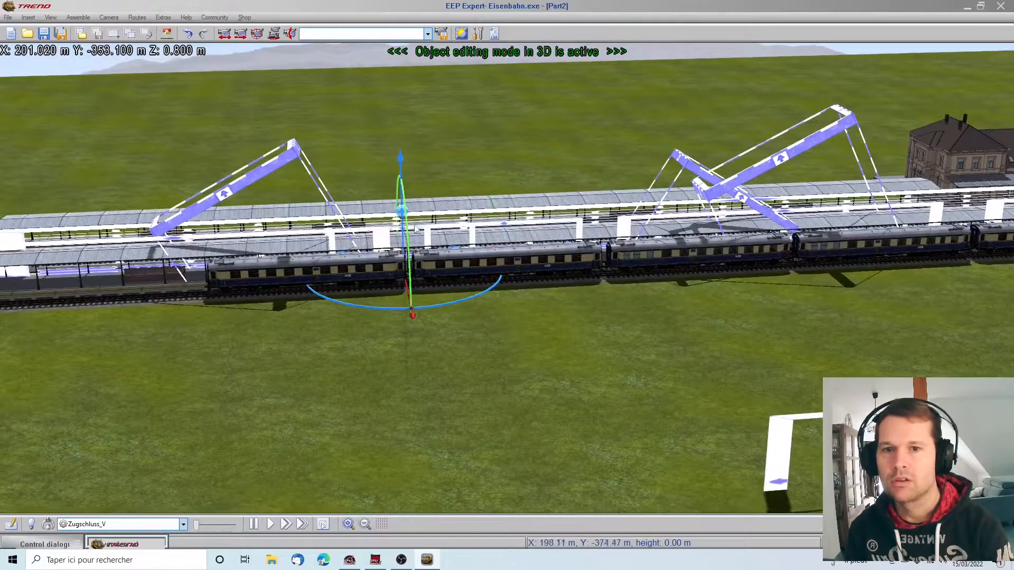
right_click(414, 225)
click(395, 231)
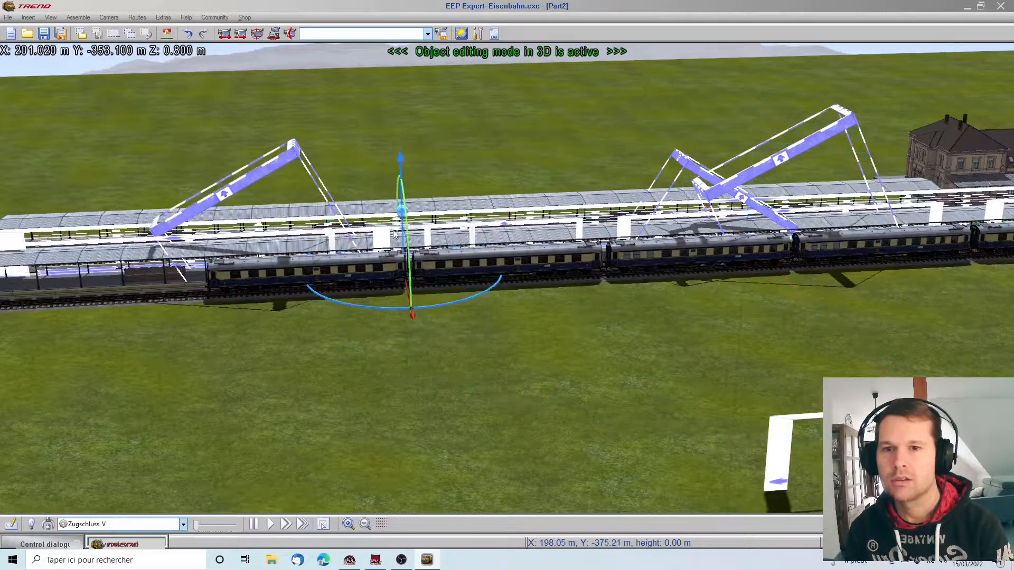
right_click(394, 233)
click(433, 318)
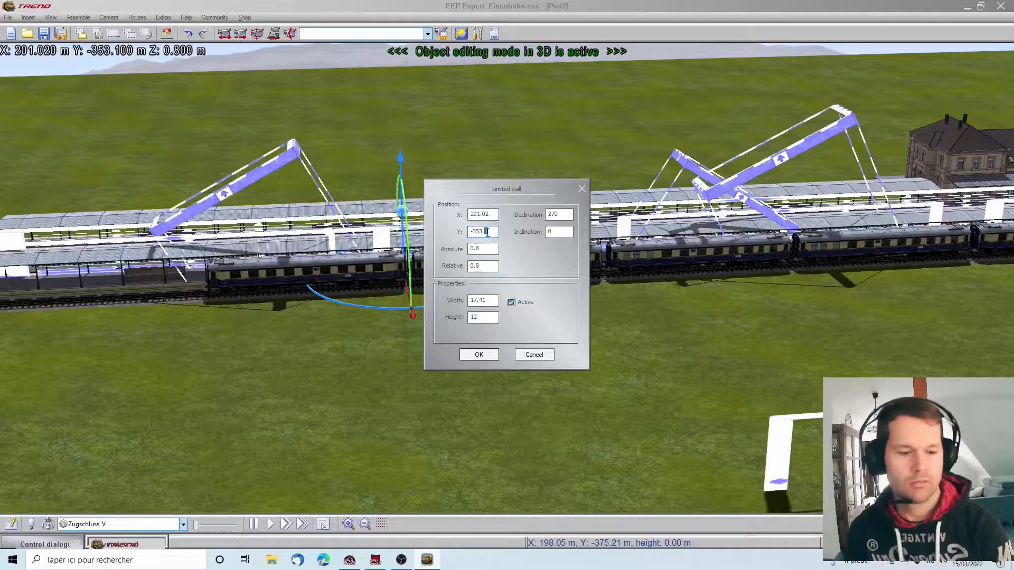
key(Return)
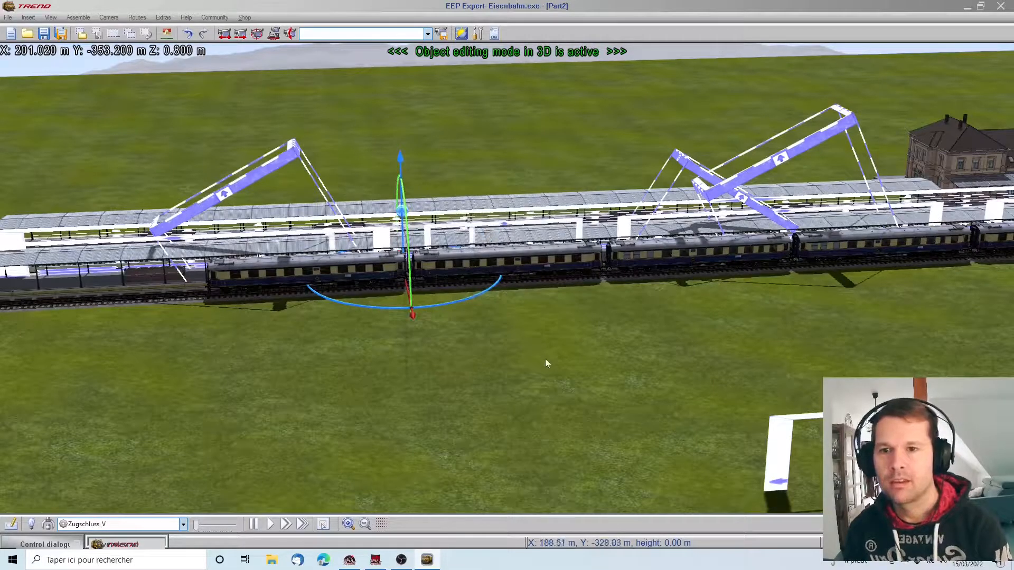
Examine the walls enclosing the platform from the train side, the platform's front end and above the station building.
middle_drag(557, 374, 630, 421)
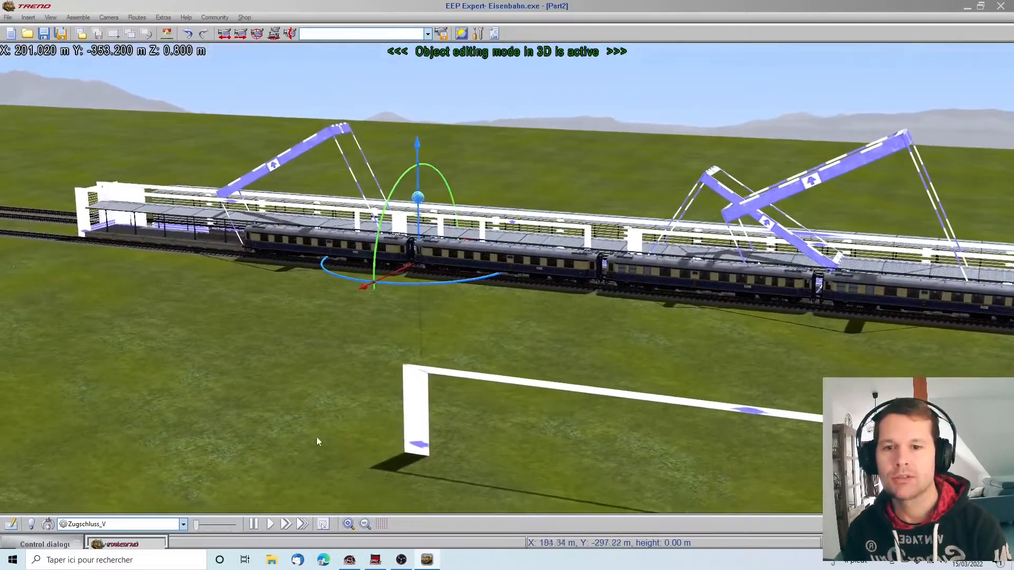
middle_drag(1003, 359, 1004, 358)
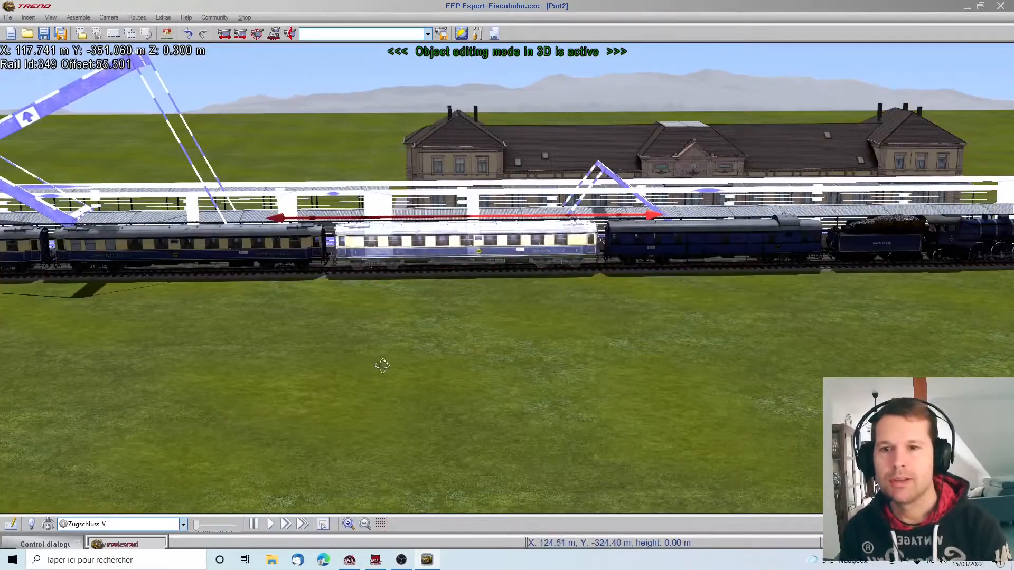
middle_drag(385, 364, 609, 396)
scroll(615, 292, up, 2)
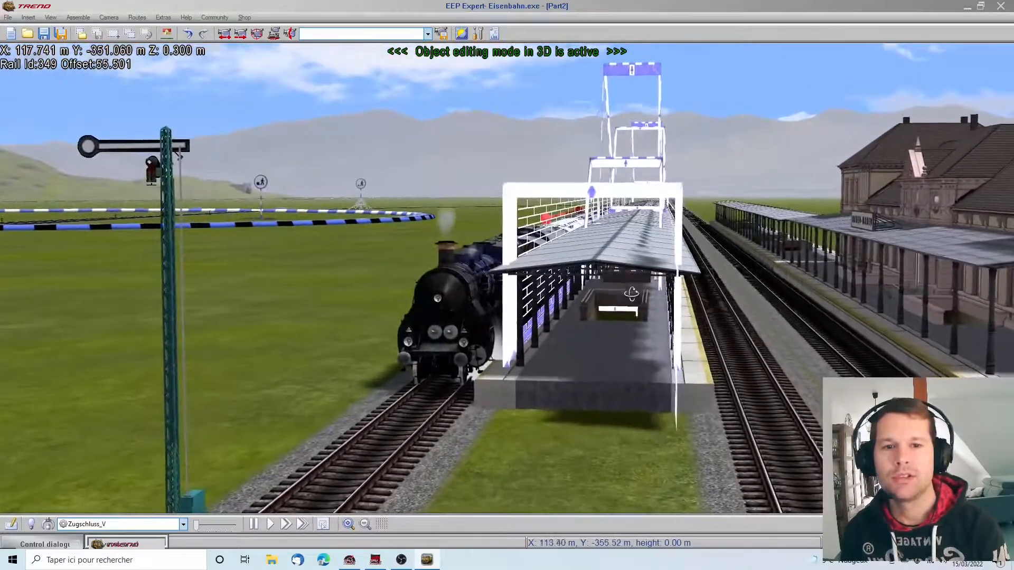
middle_drag(615, 292, 623, 312)
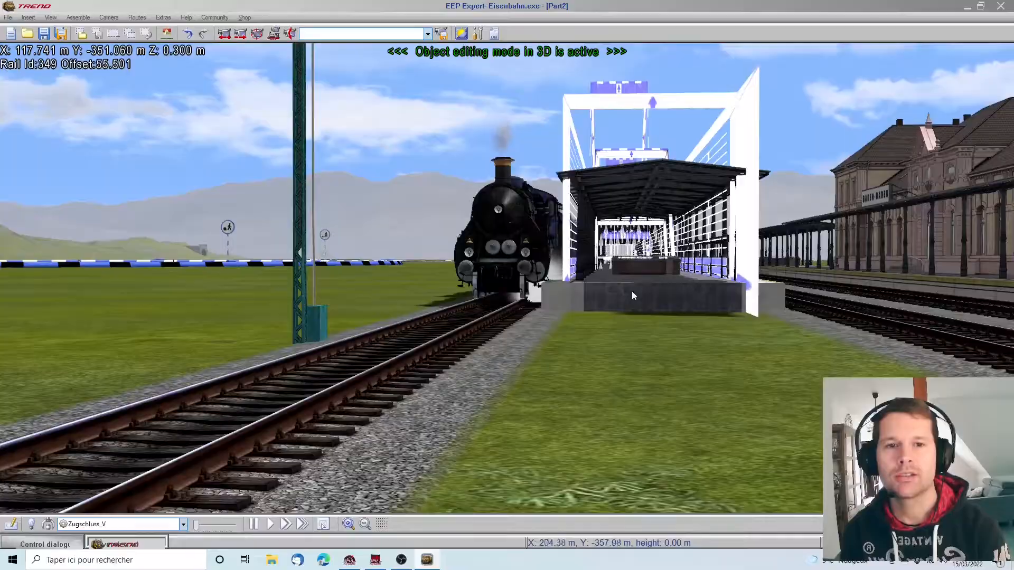
middle_drag(654, 348, 458, 320)
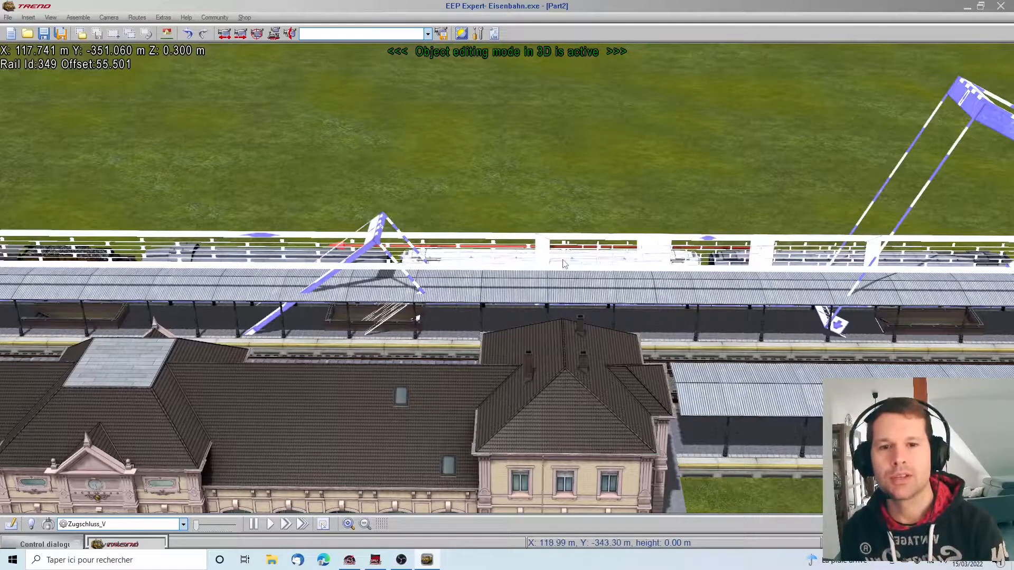
middle_drag(718, 327, 616, 311)
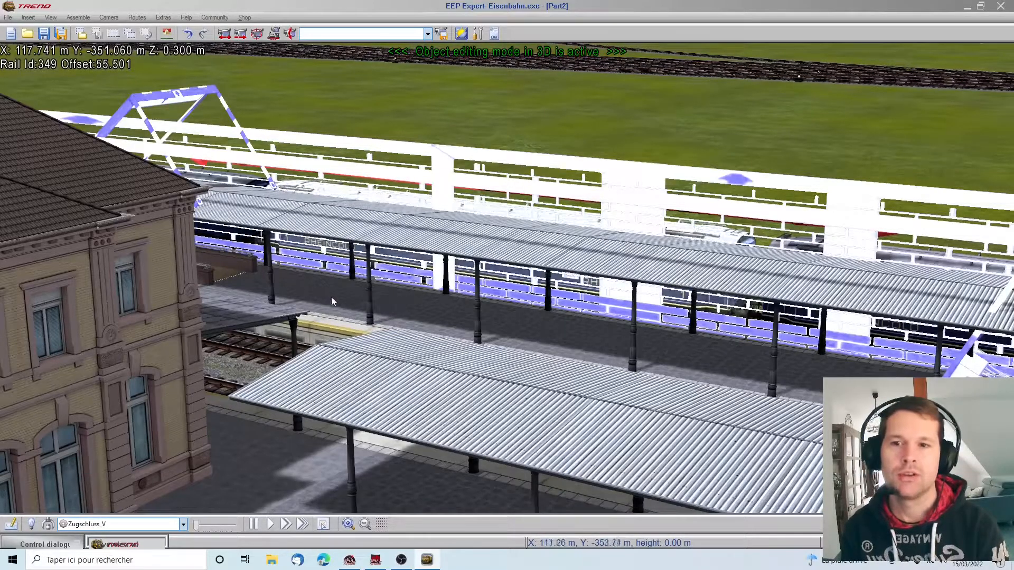
right_drag(407, 327, 651, 365)
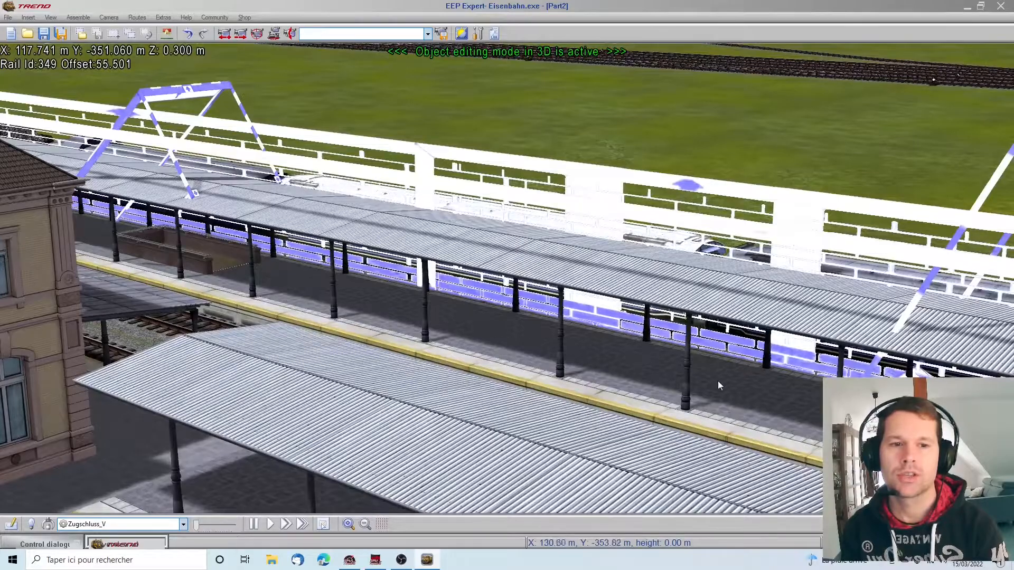
mouse_move(717, 381)
right_down()
mouse_move(740, 389)
mouse_move(716, 385)
mouse_move(714, 399)
right_up()
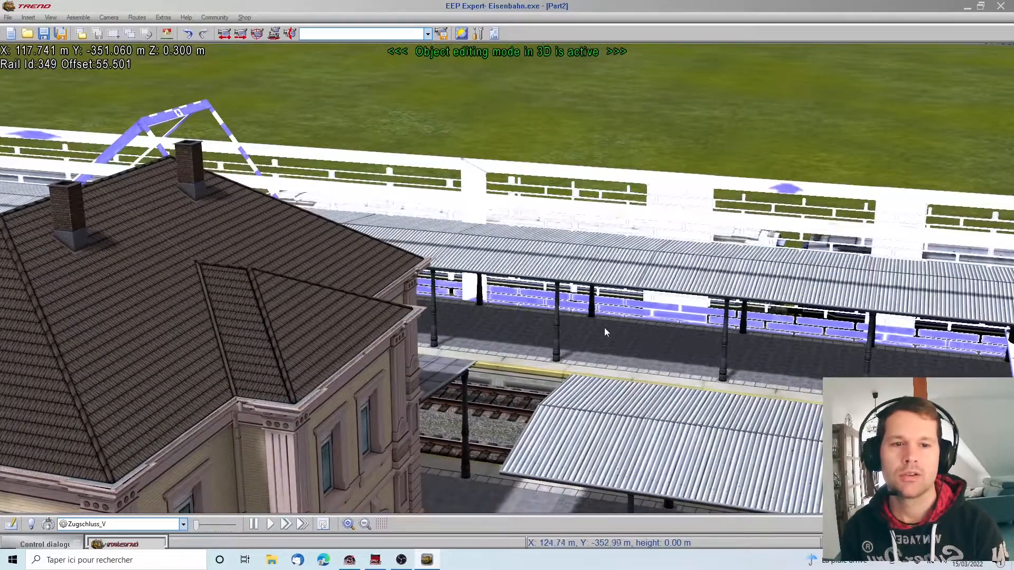
right_drag(372, 300, 708, 355)
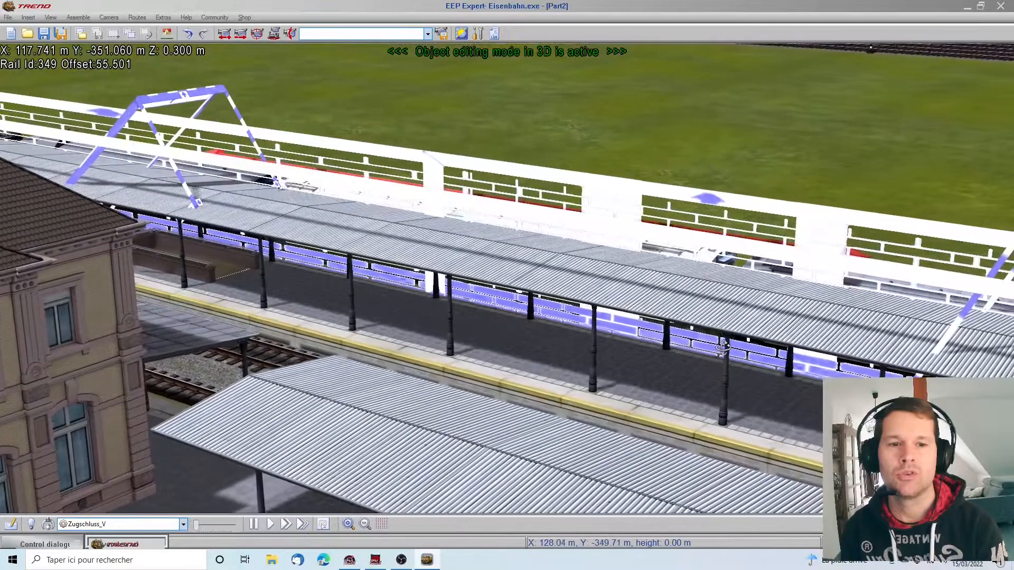
Switch to the 2D plan and place a rectangular Blue crowd direction area on the grass, starting at about X 50, Y -297.
click(13, 523)
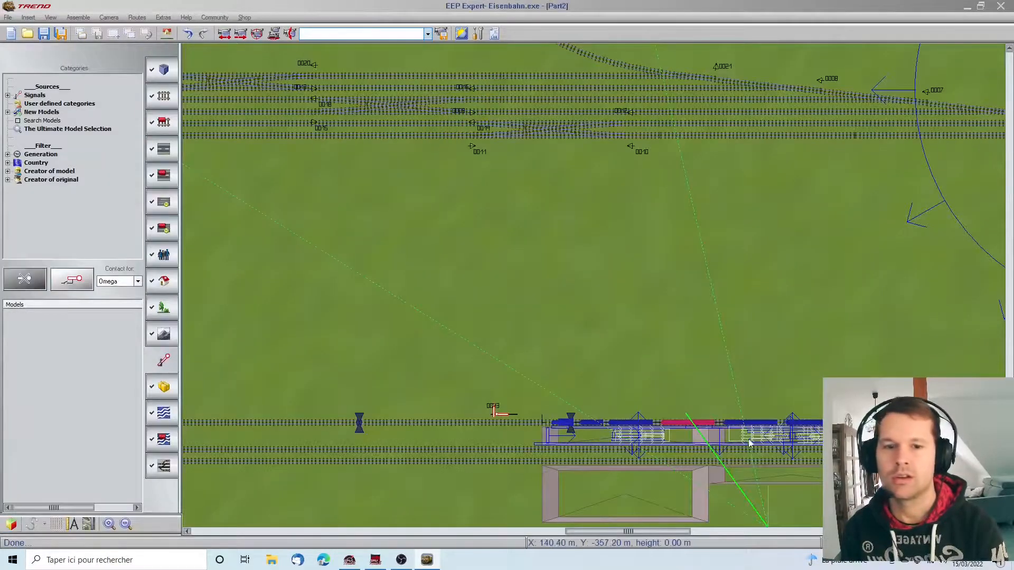
right_drag(494, 413, 367, 412)
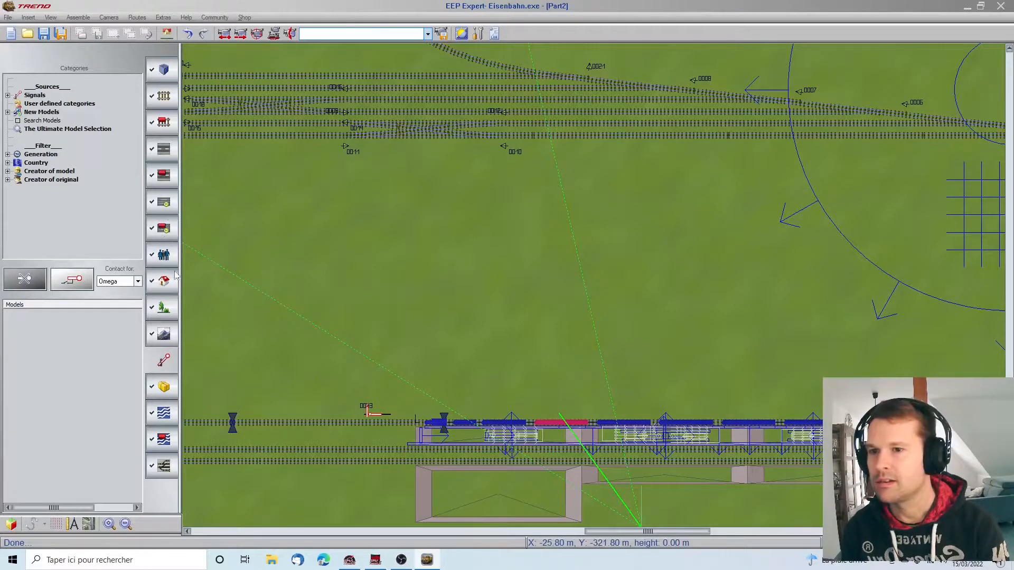
click(165, 258)
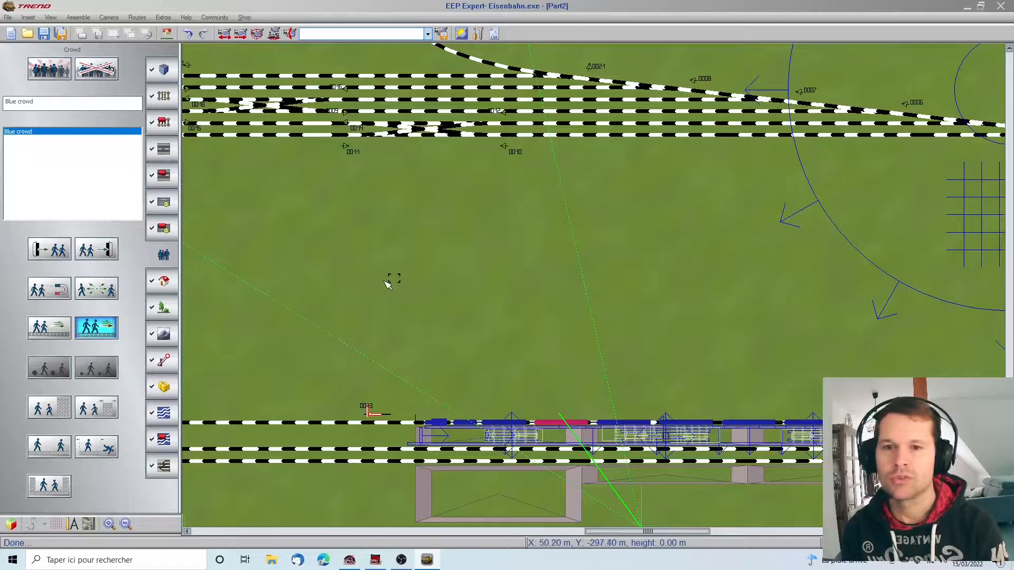
click(387, 284)
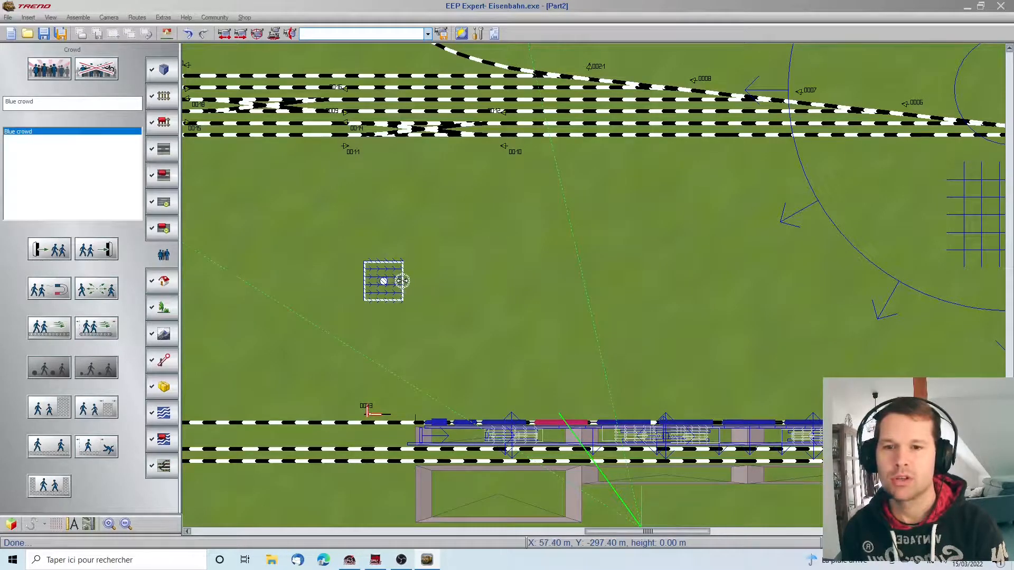
drag(426, 281, 434, 281)
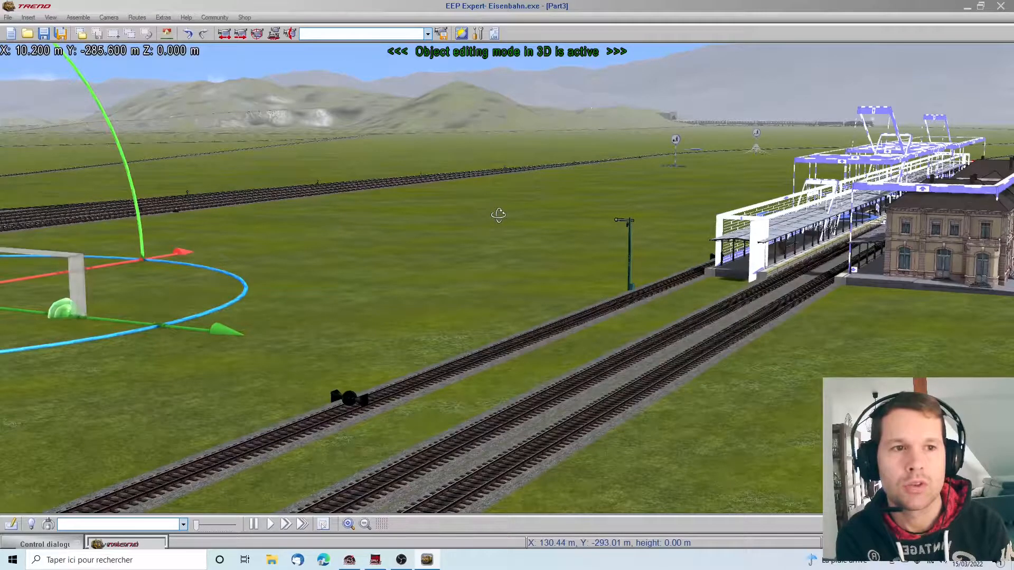
Narrow the limited wall on the grass at X 10.2, Y -285.6 to a width of about 8.45 and confirm its object properties.
middle_drag(499, 215, 487, 186)
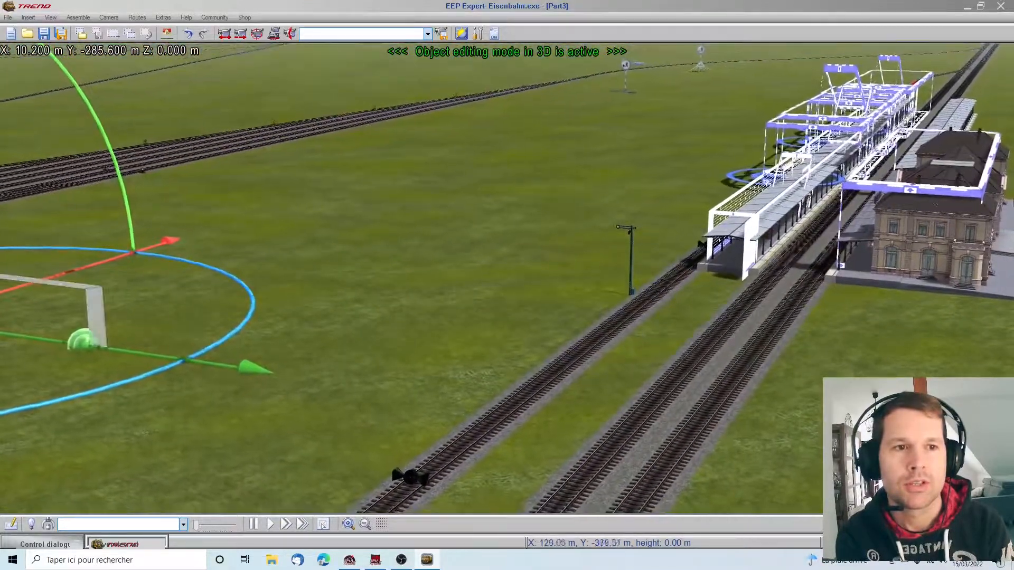
click(888, 188)
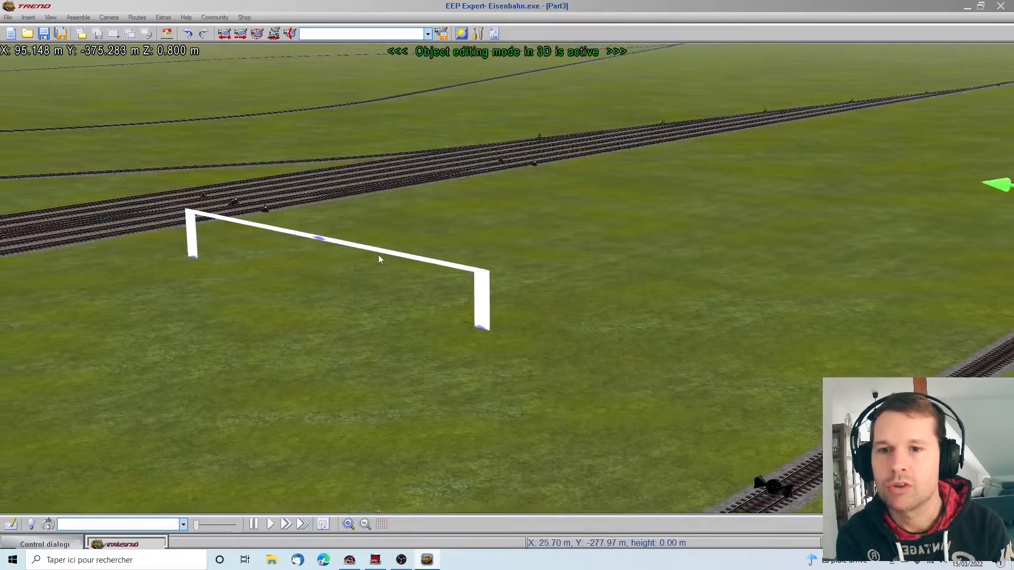
click(382, 254)
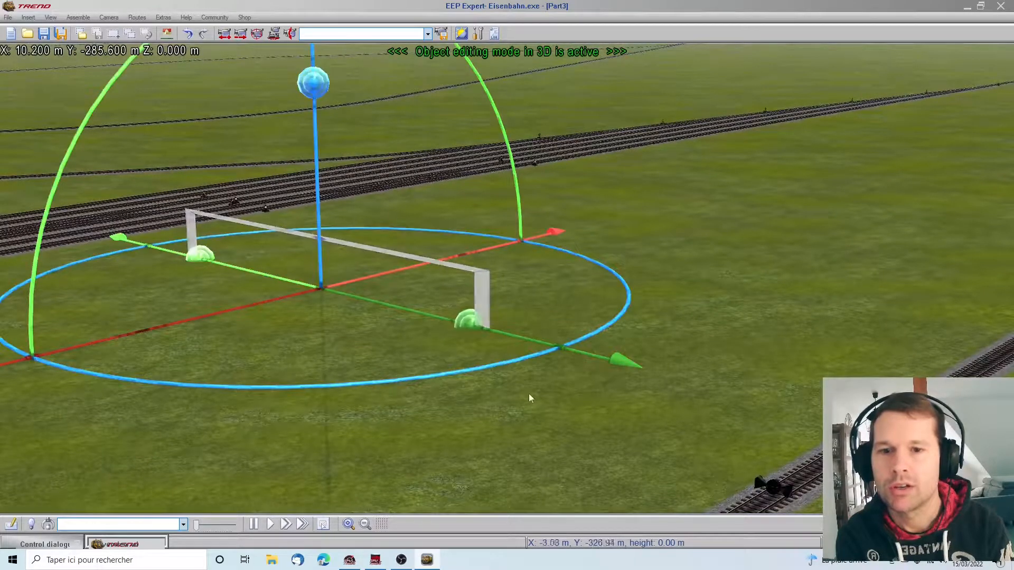
drag(458, 328, 368, 287)
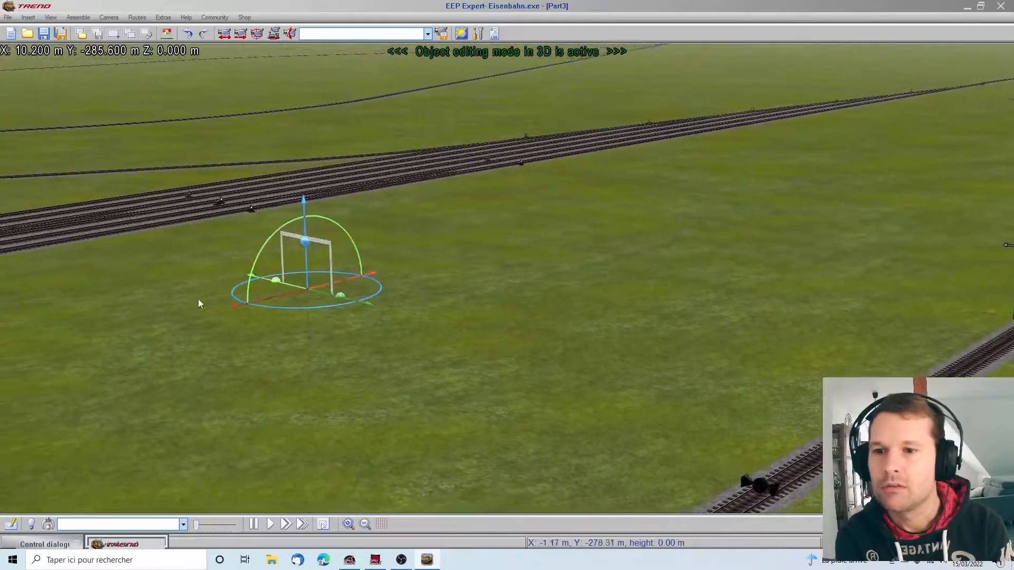
right_click(342, 279)
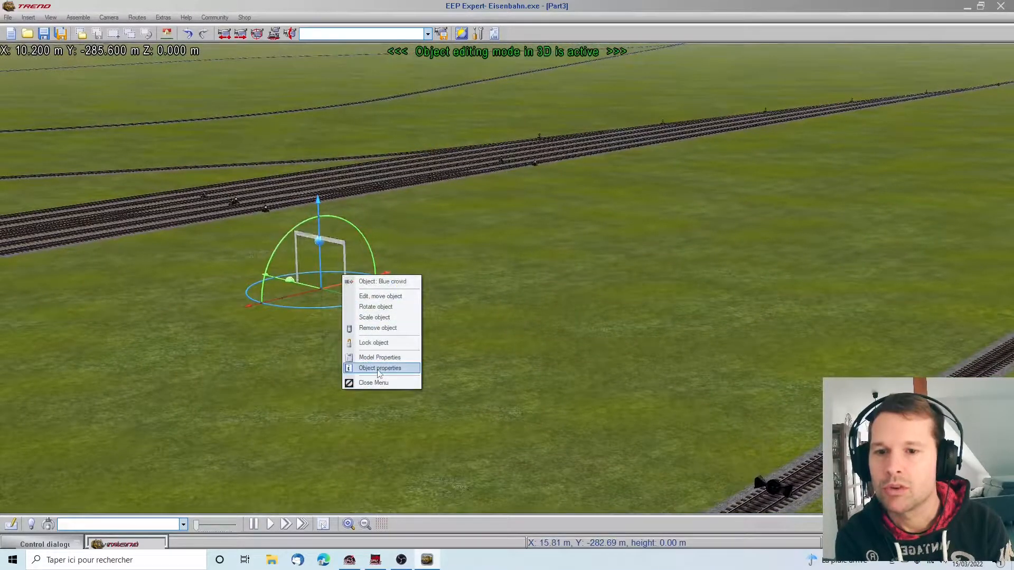
click(379, 369)
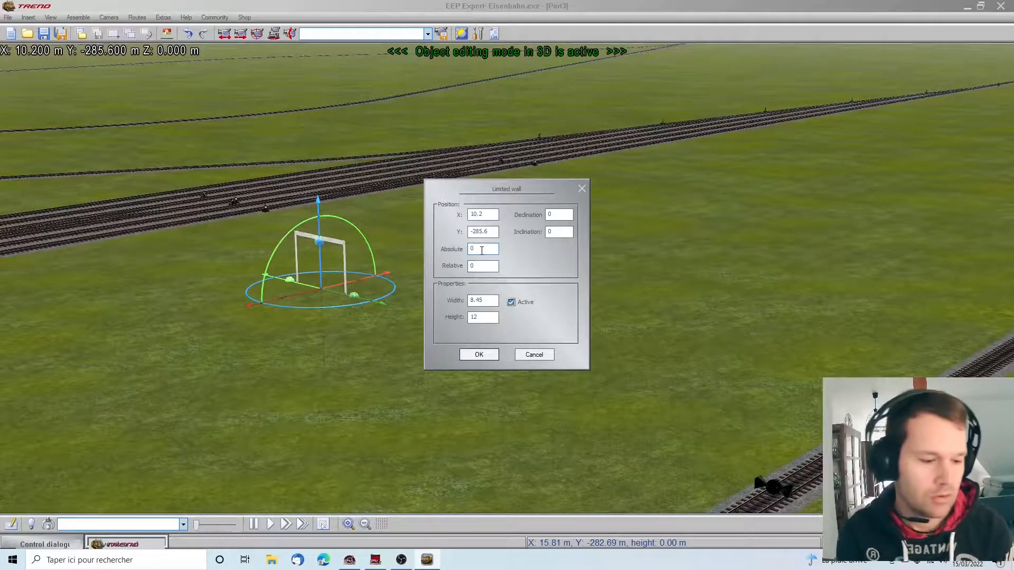
key(Return)
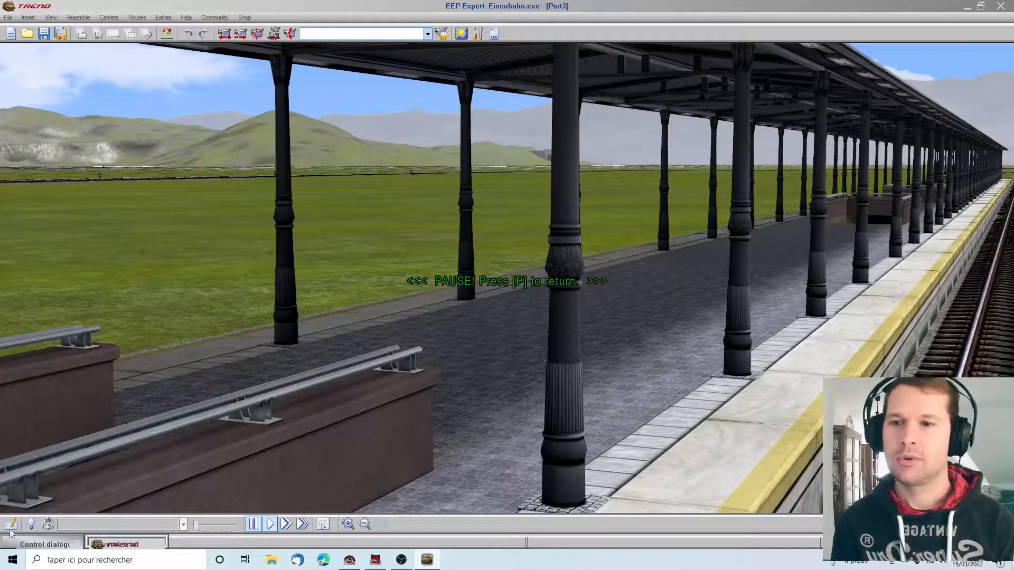
Run the simulation with the control dialogue minimized and watch the crowd on the platform beside the train.
click(10, 524)
click(11, 523)
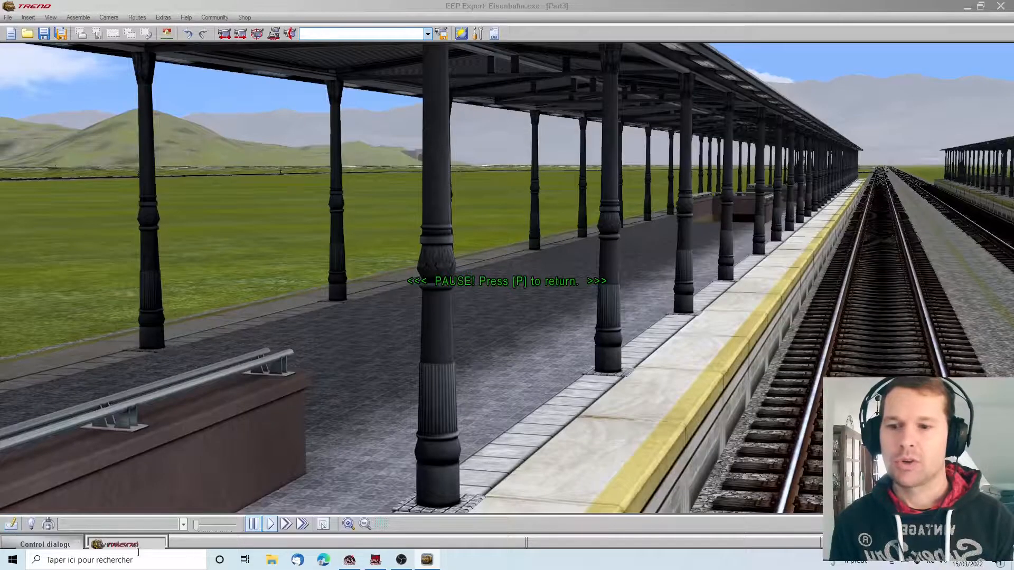
click(37, 545)
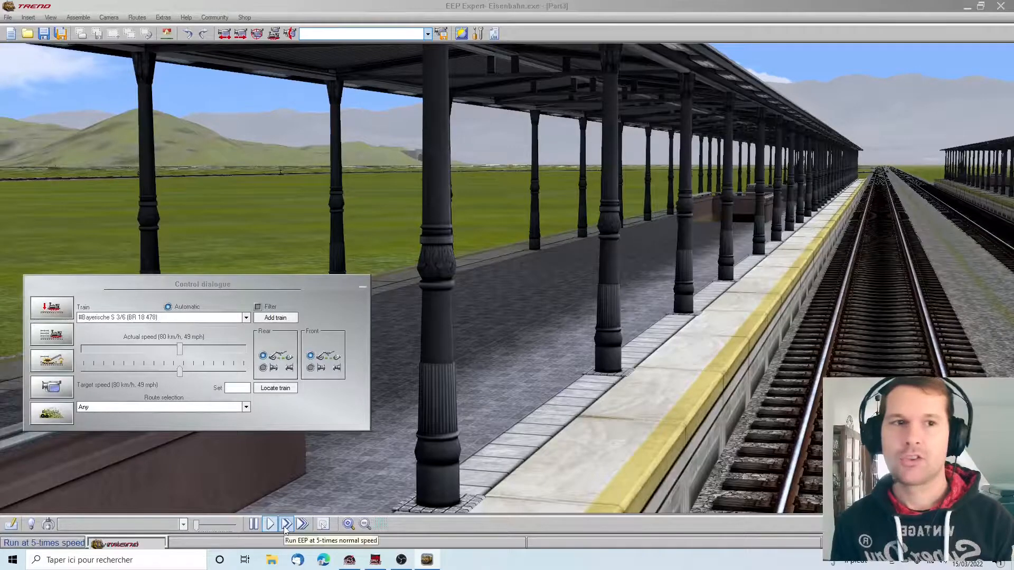
click(362, 286)
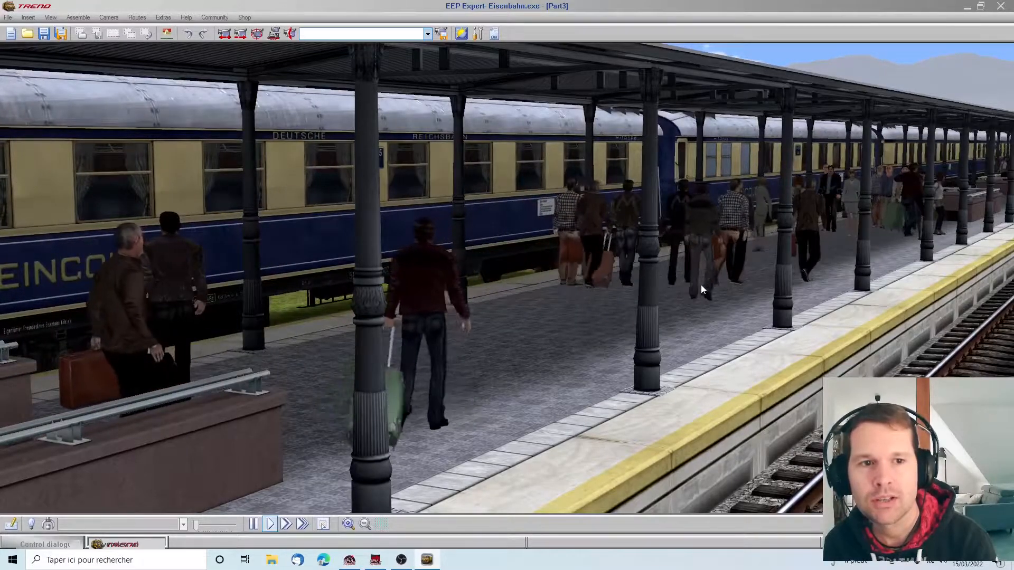
click(986, 202)
middle_drag(590, 248, 611, 243)
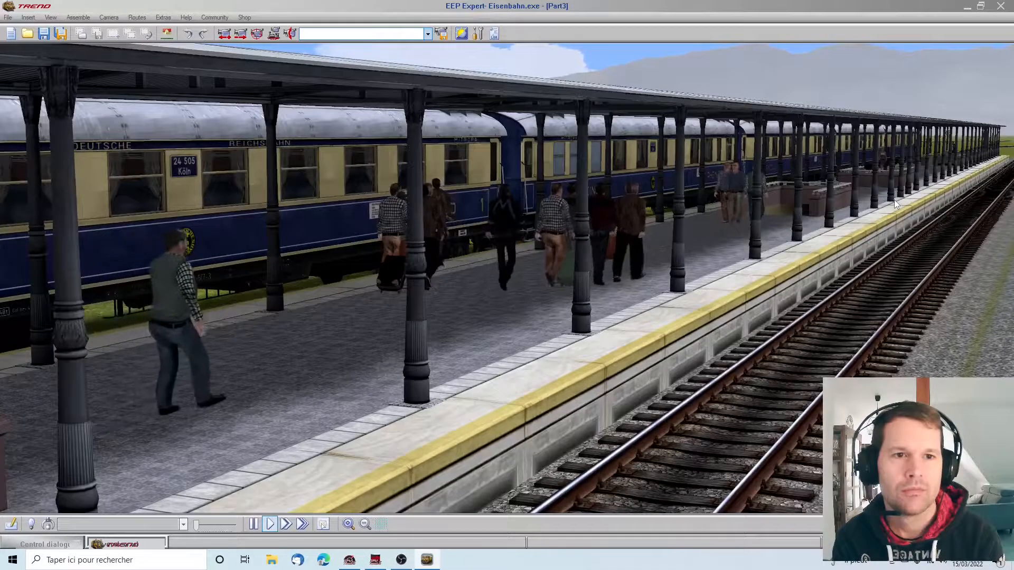
Speed the simulation up to five times normal and examine the platform along its length through the train's departure.
click(285, 524)
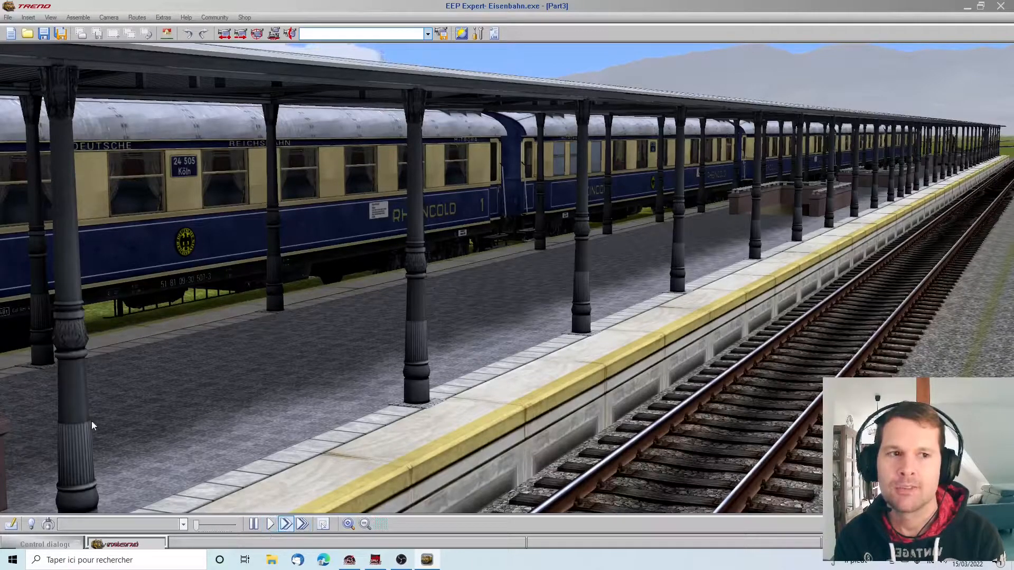
key(Left)
key(Right)
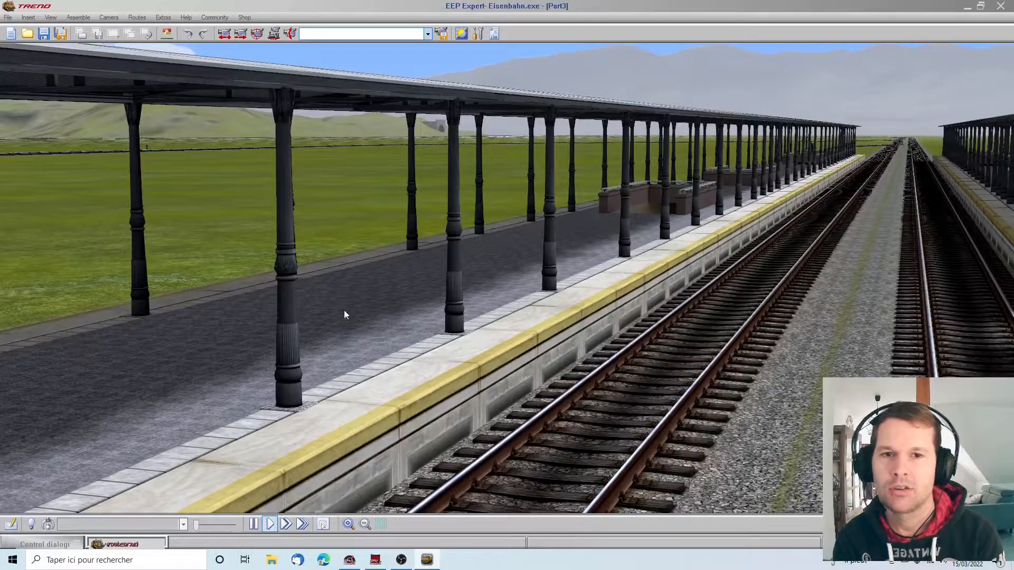
click(7, 268)
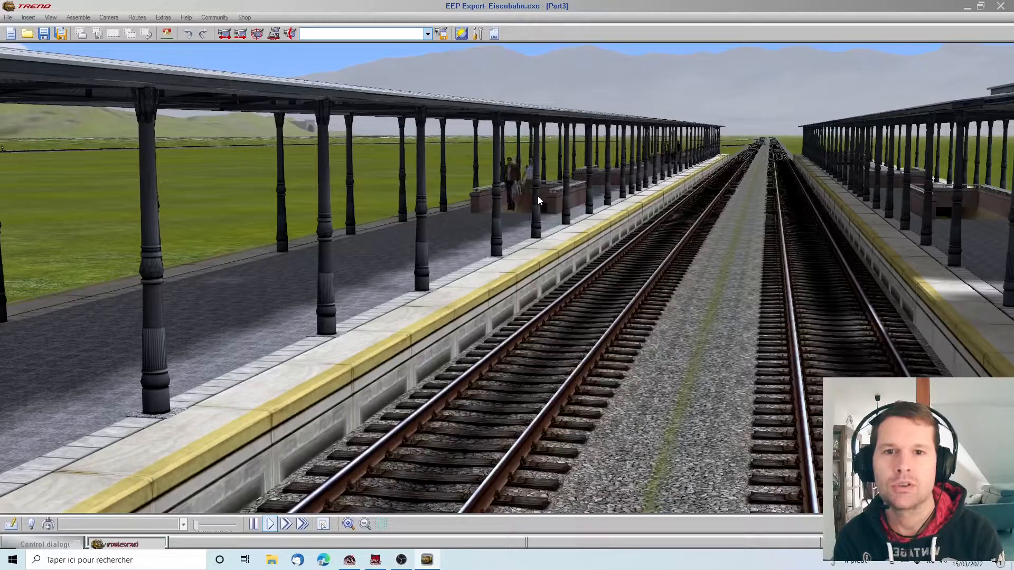
click(75, 280)
key(Left)
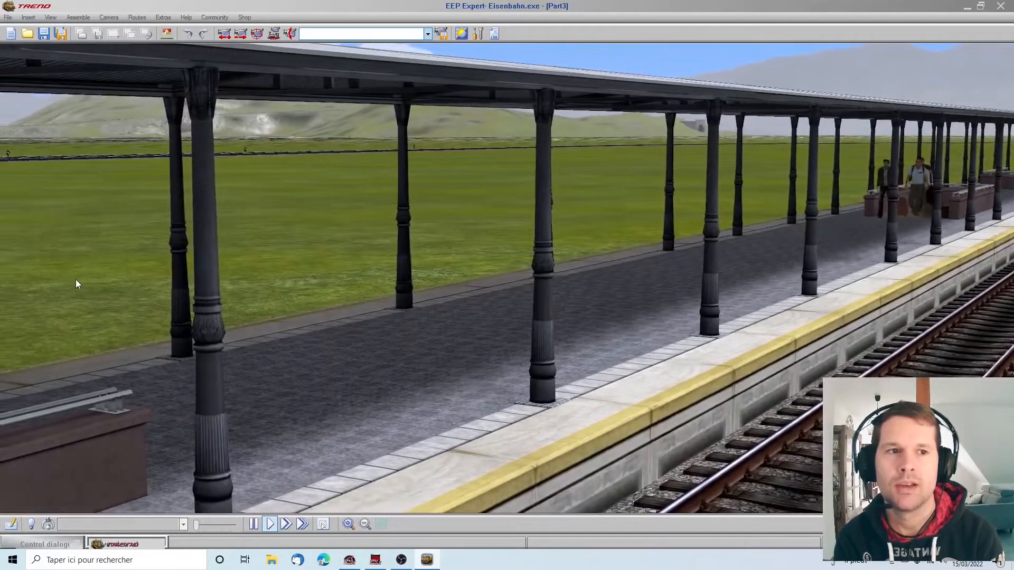
key(Right)
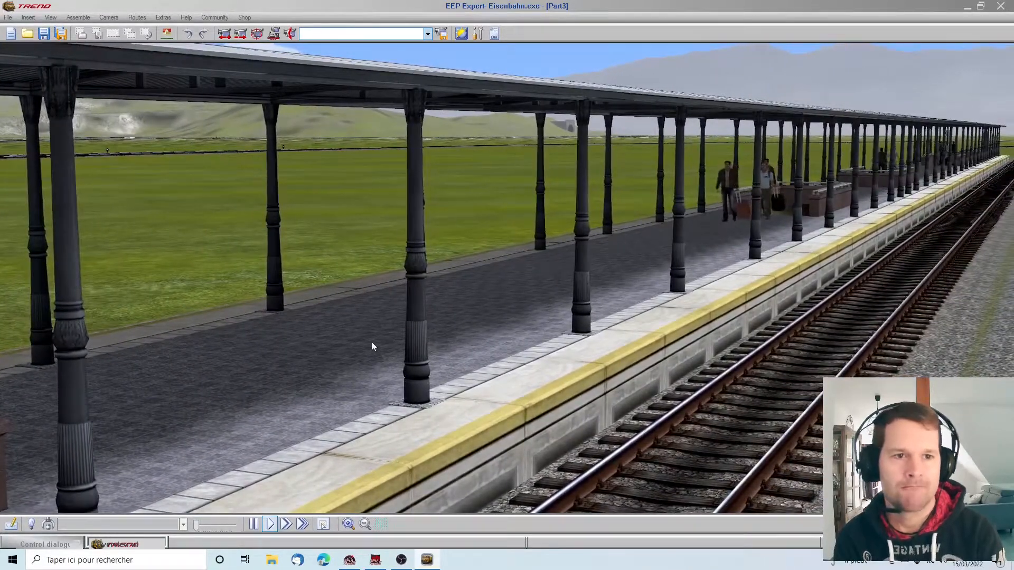